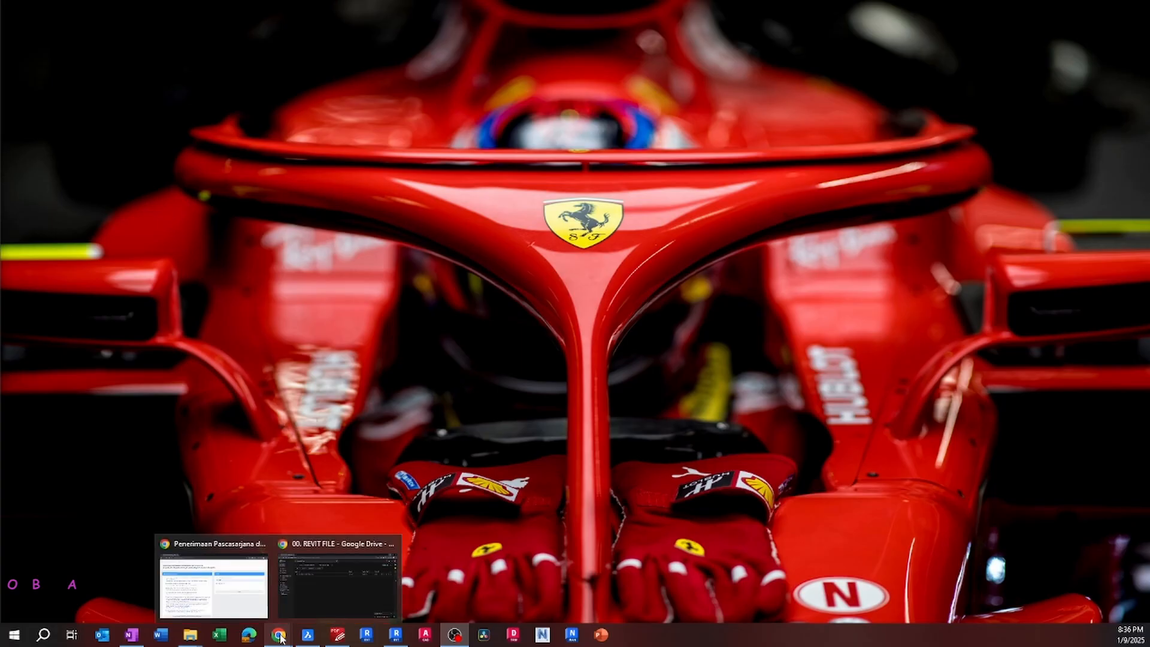
# Check the 2025-AMD-JKT-23001_ARC.rvt file in the 00. REVIT FILE folder on Google Drive and switch to Revit.
pyautogui.click(315, 591)
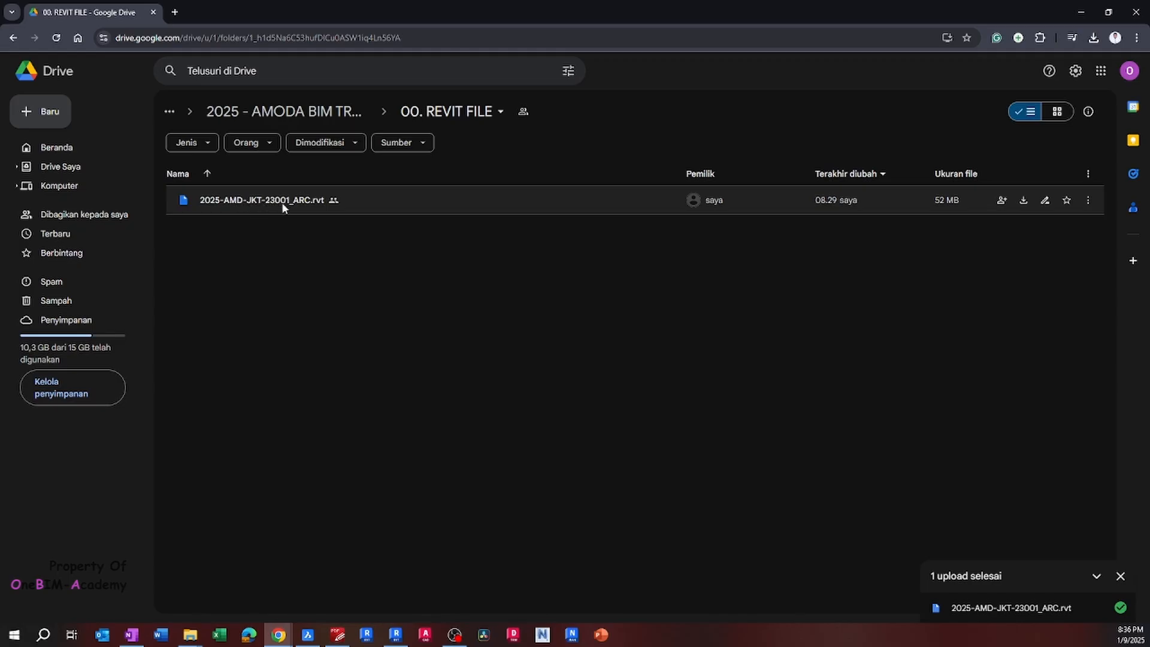
pyautogui.click(1080, 12)
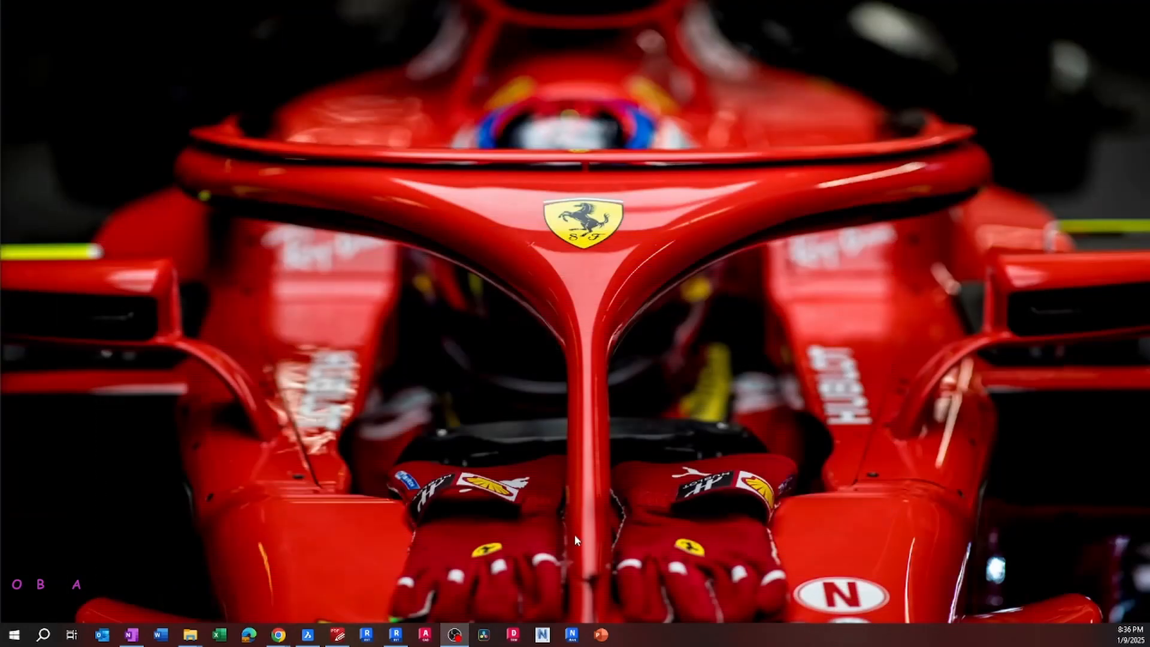
pyautogui.click(394, 636)
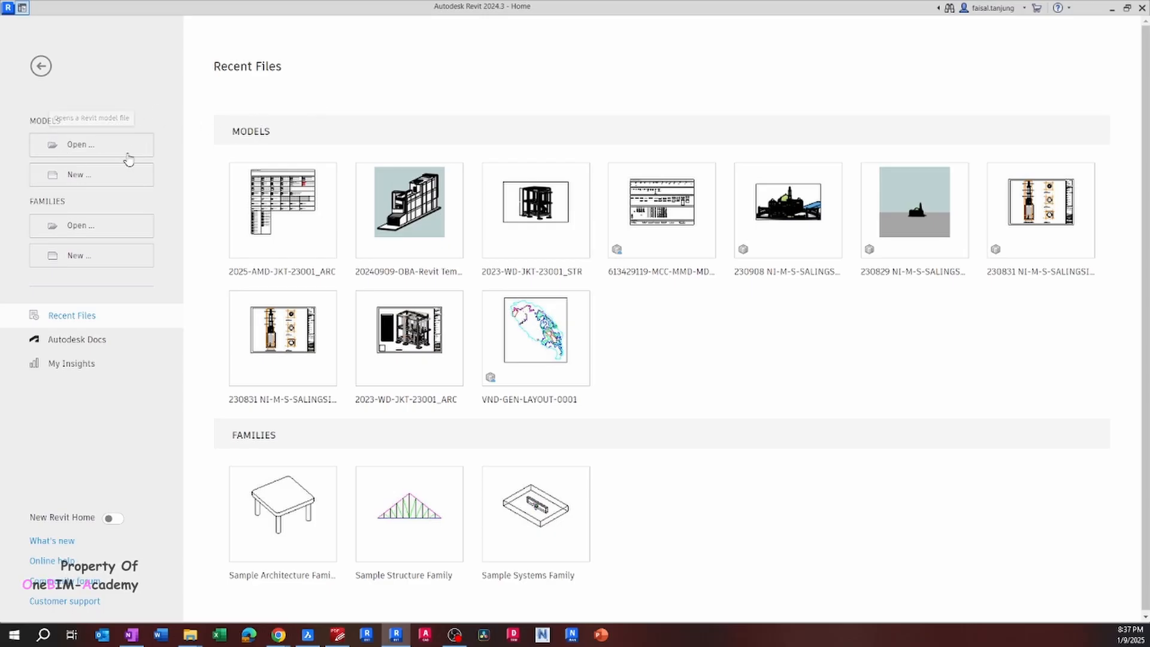
# View the dialog for opening a model and examine the template choices for a new project, leaving both without opening or creating anything.
pyautogui.click(74, 144)
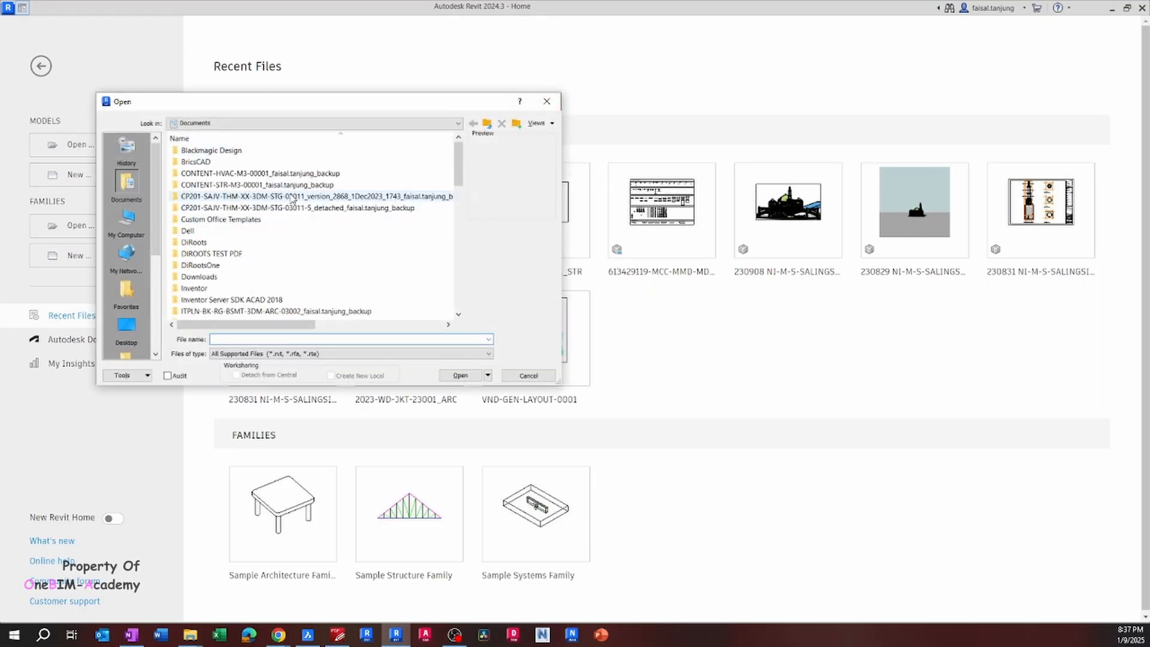
pyautogui.click(546, 101)
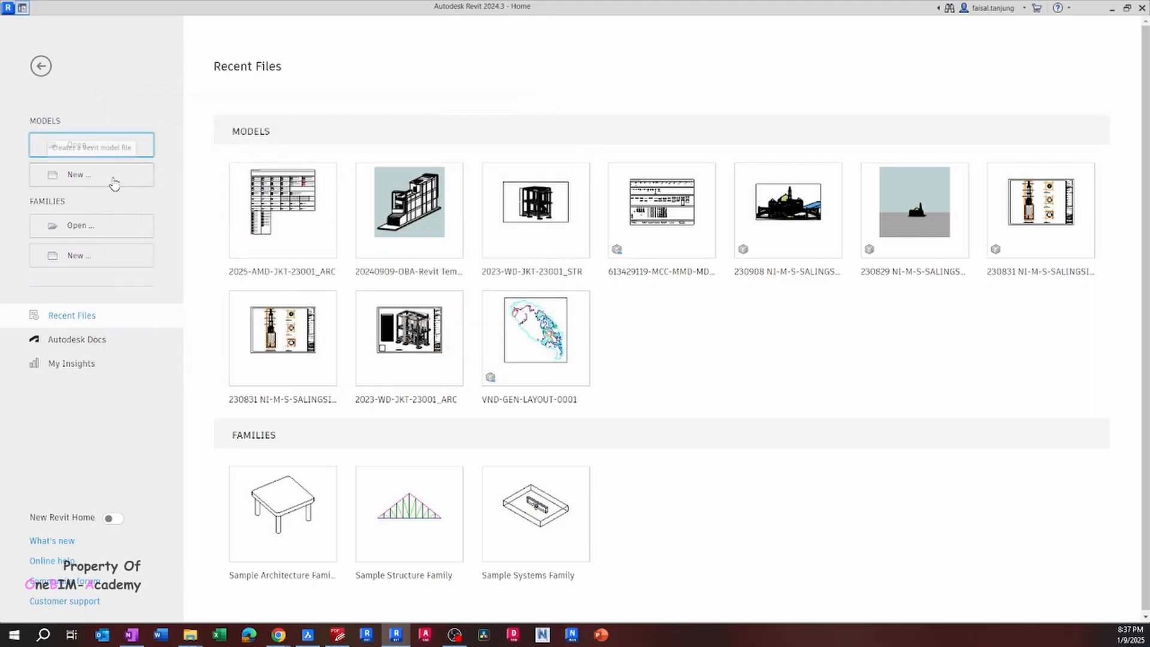
pyautogui.click(113, 180)
pyautogui.moveTo(532, 262); pyautogui.dragTo(280, 131)
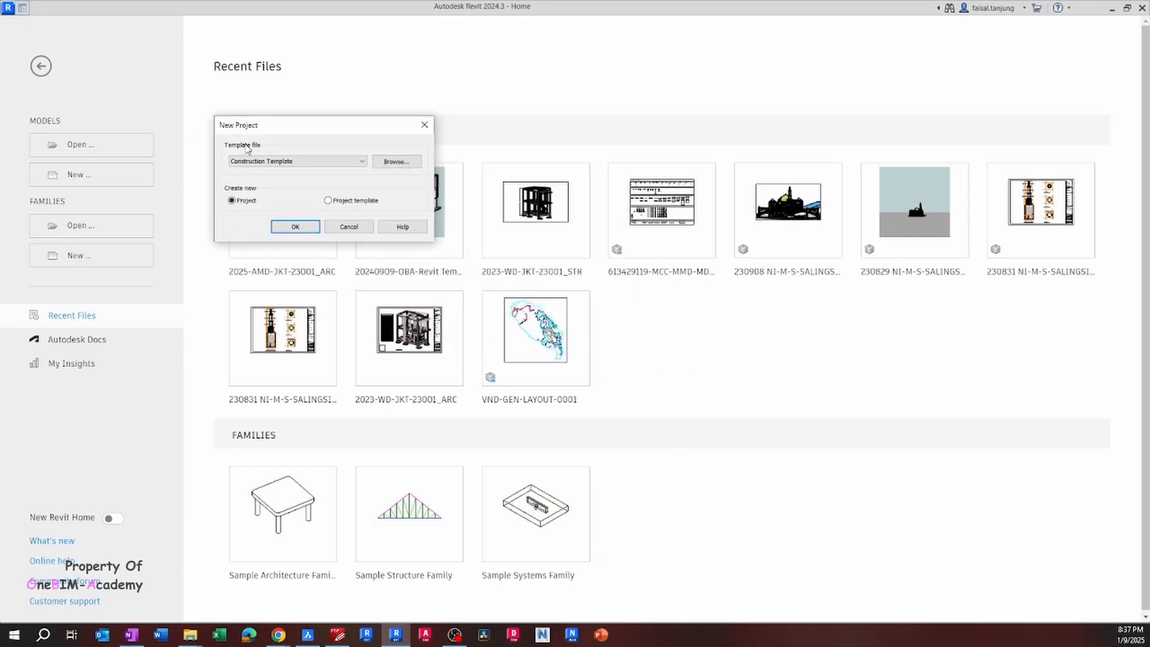
pyautogui.click(263, 162)
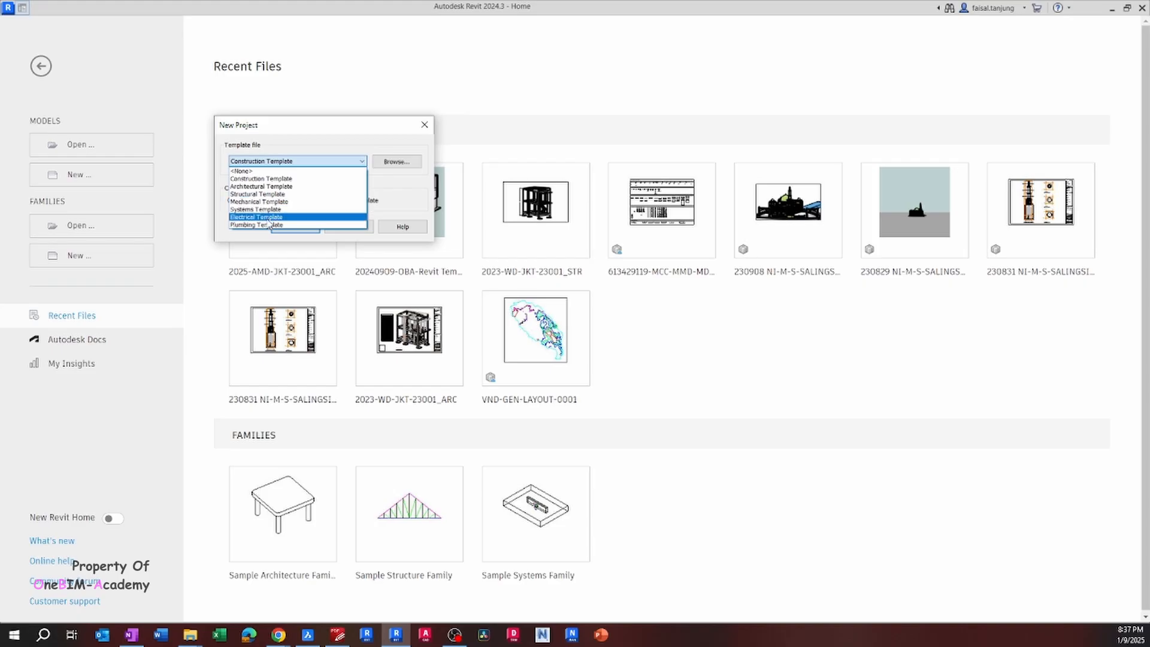
pyautogui.click(358, 146)
pyautogui.click(424, 127)
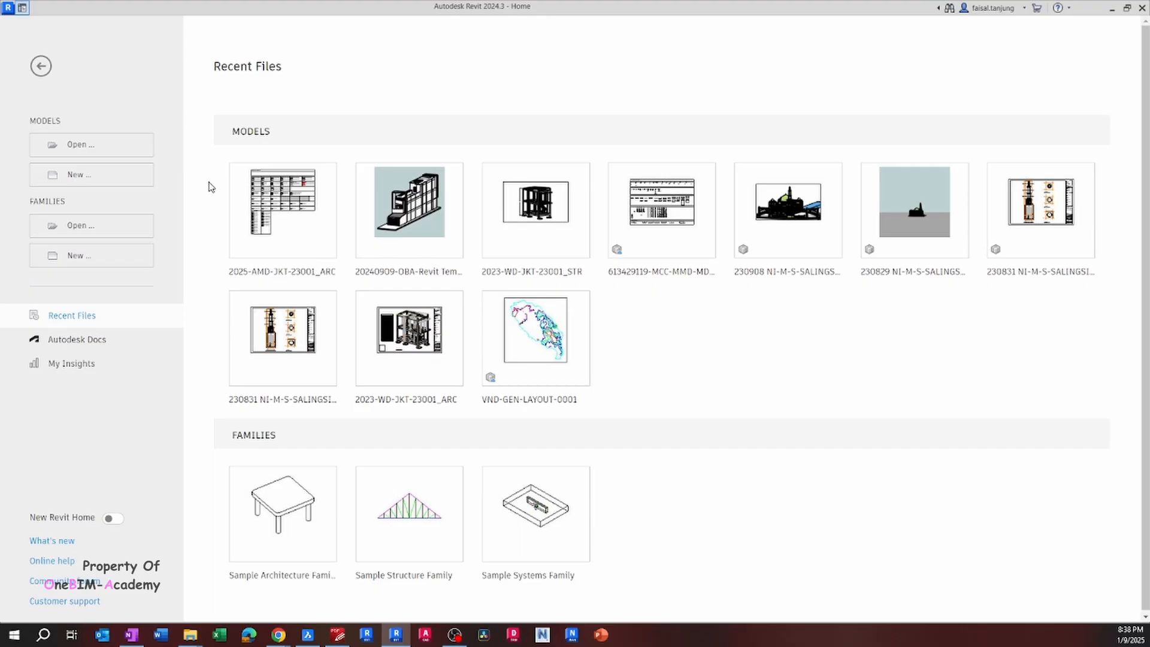
pyautogui.moveTo(30, 203); pyautogui.dragTo(70, 202)
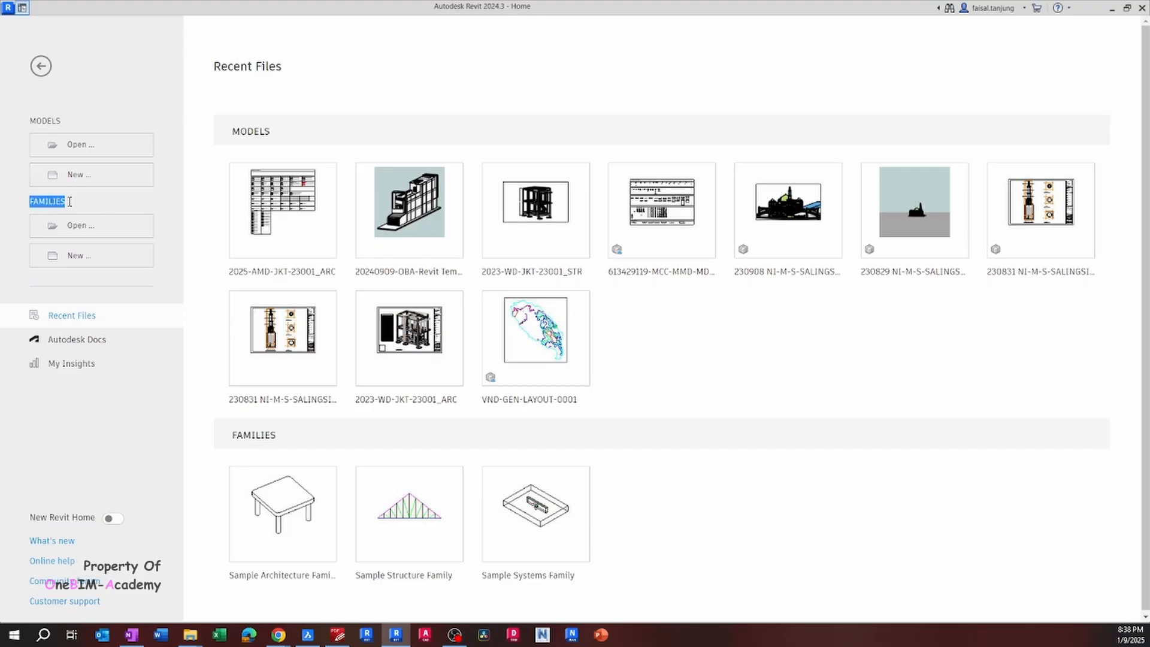
pyautogui.click(70, 210)
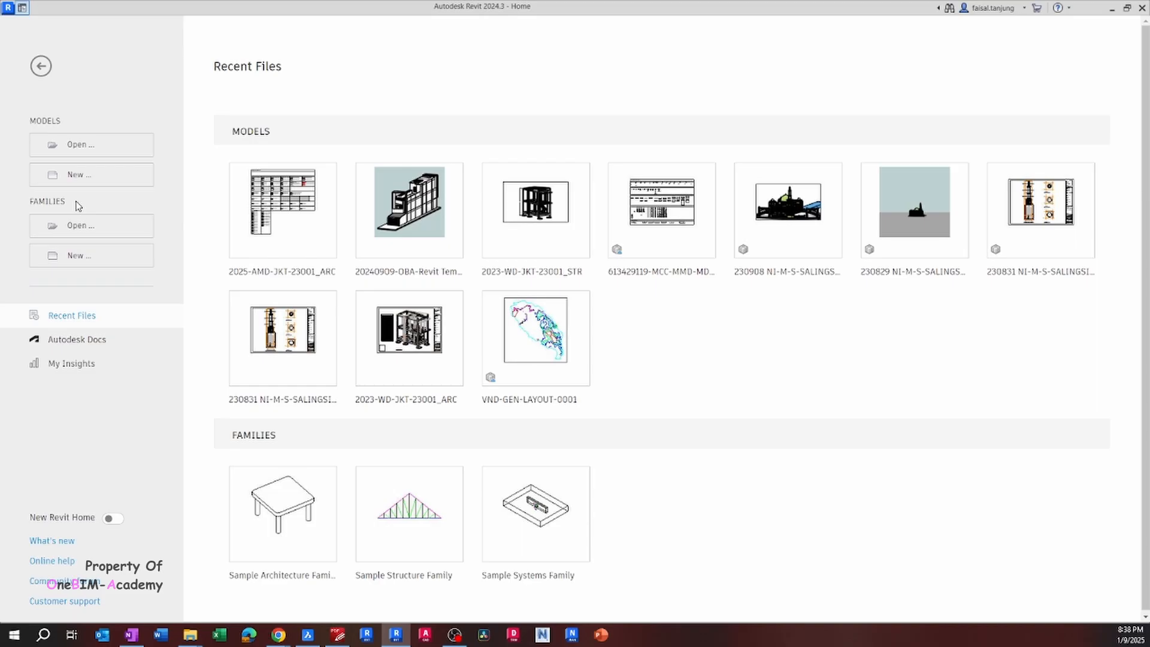
pyautogui.moveTo(74, 206); pyautogui.dragTo(17, 206)
pyautogui.click(67, 201)
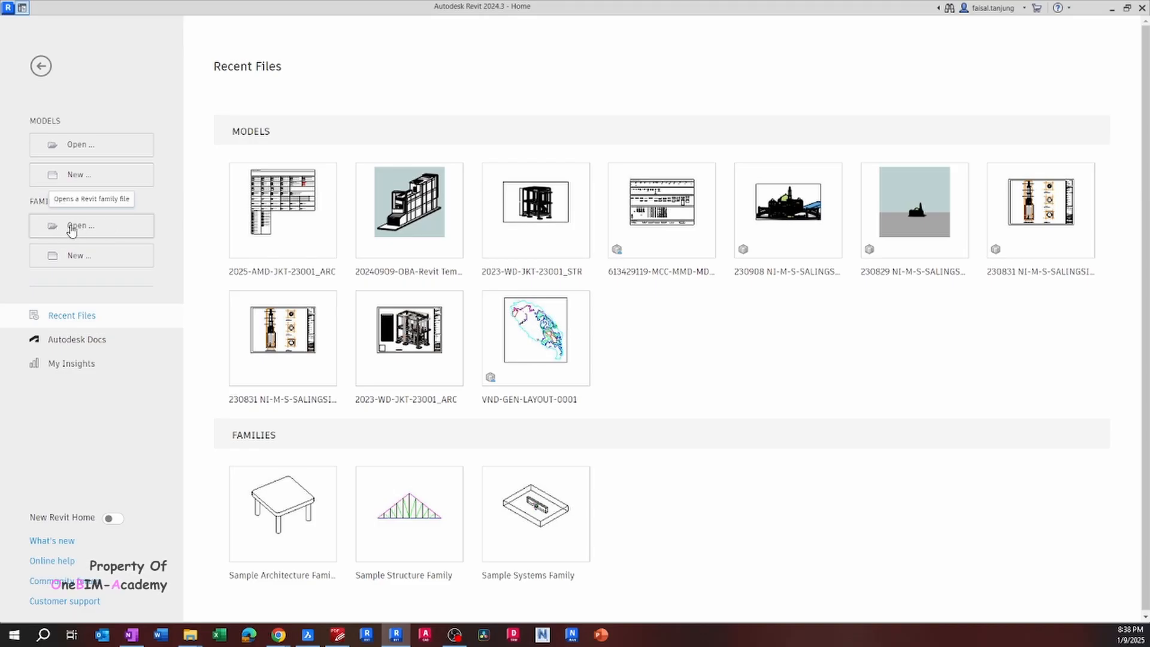
# Start a new family and browse the metric family templates in the English folder.
pyautogui.click(84, 259)
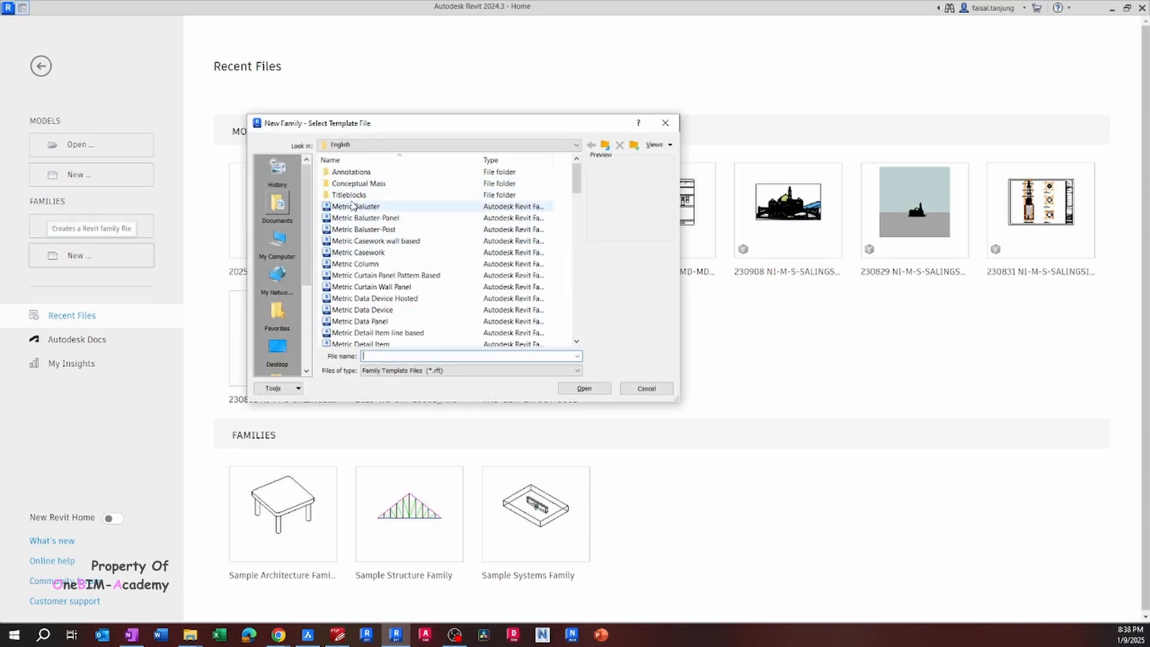
pyautogui.scroll(-5, 382, 210)
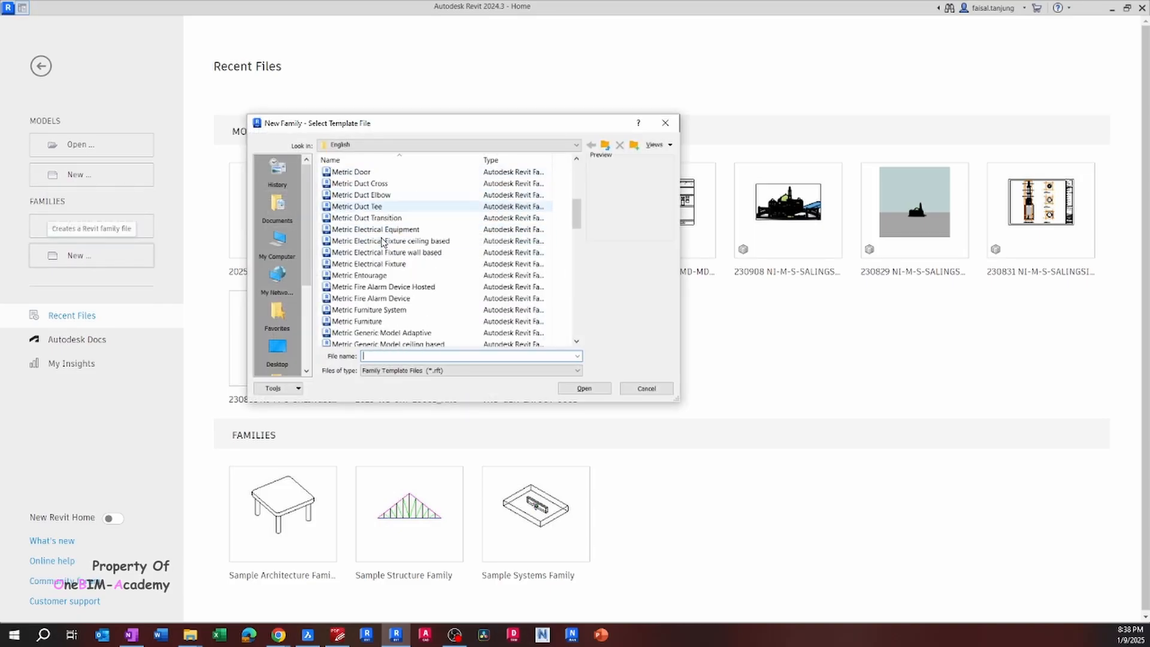
pyautogui.scroll(5, 381, 241)
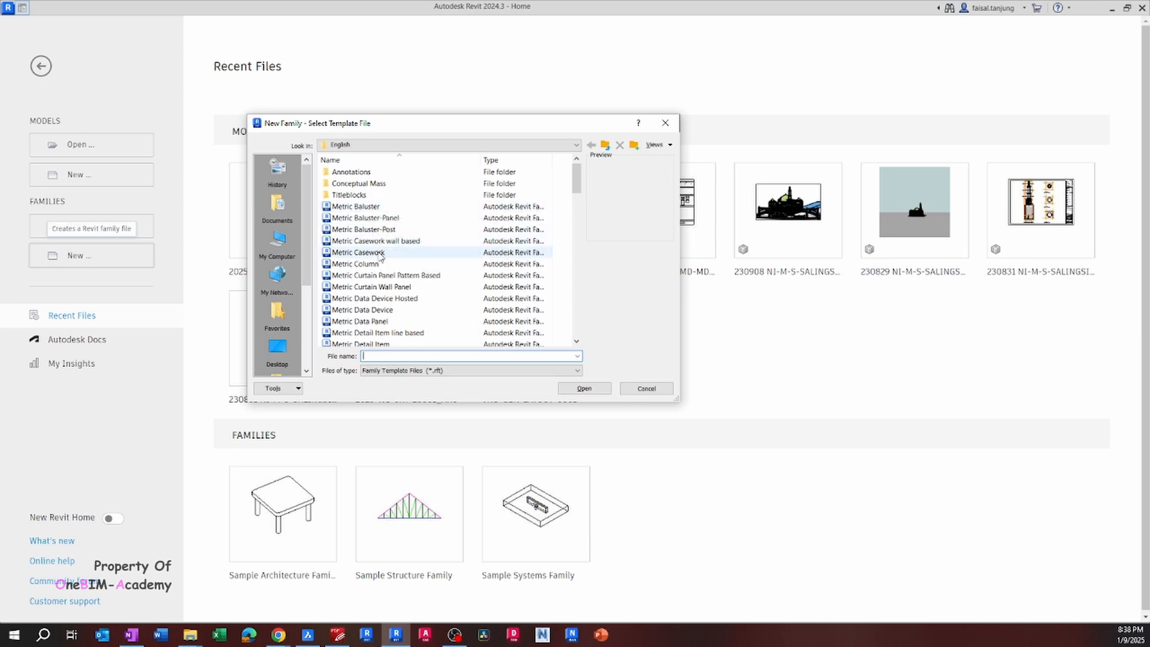
pyautogui.scroll(-1, 379, 263)
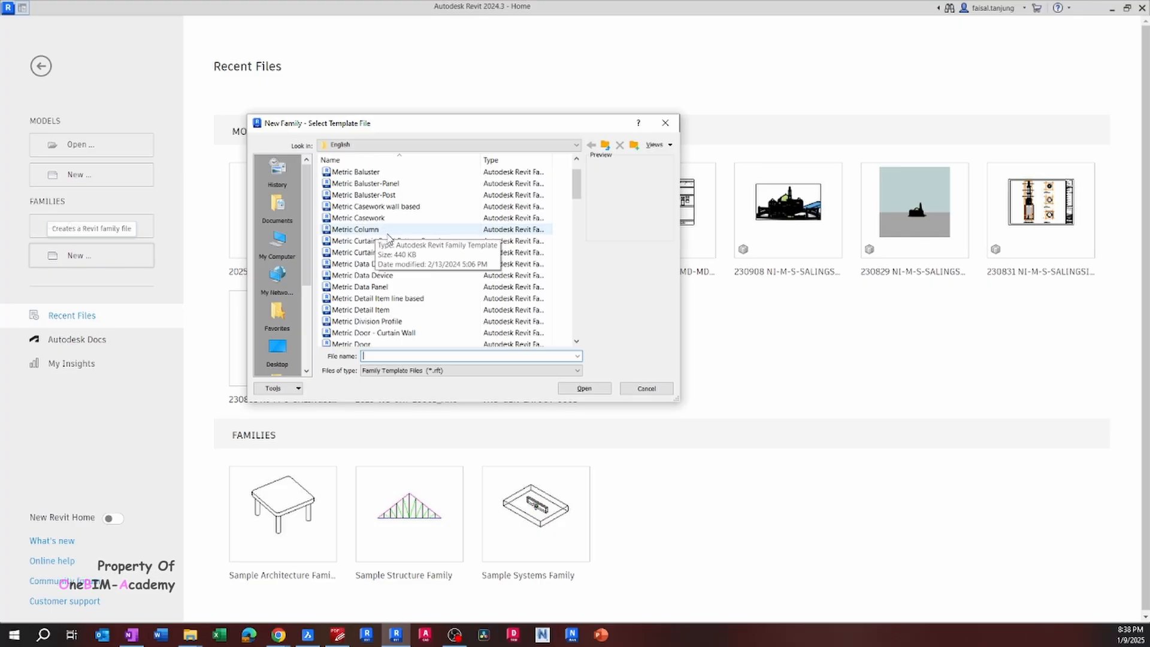
pyautogui.scroll(-1, 386, 245)
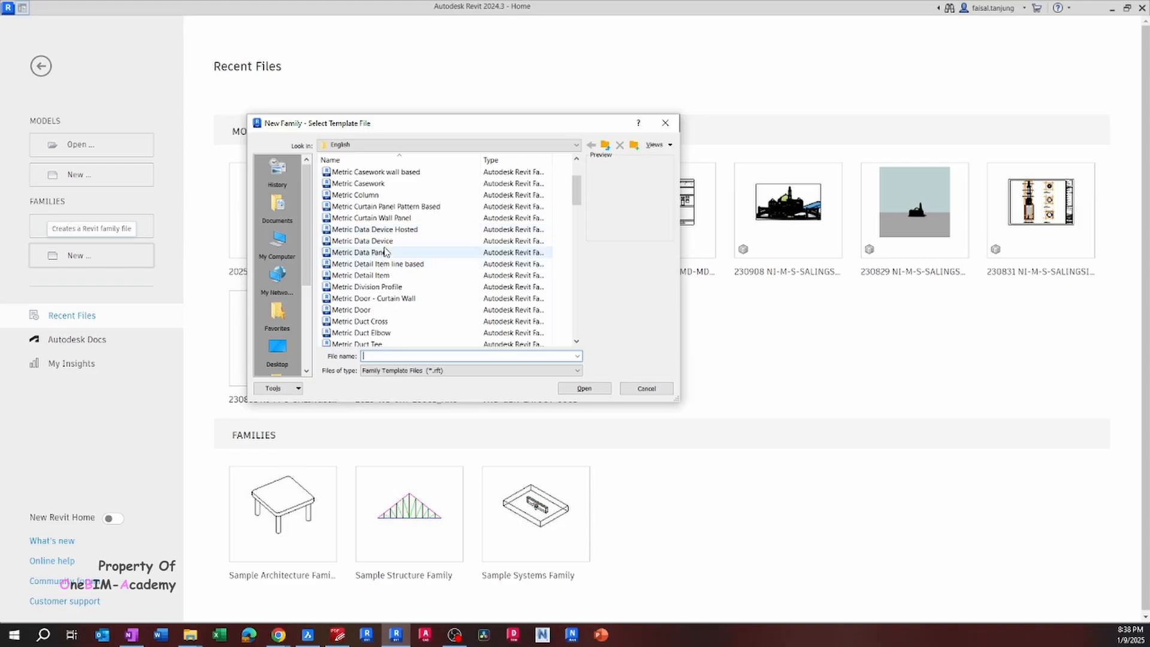
pyautogui.scroll(-2, 385, 264)
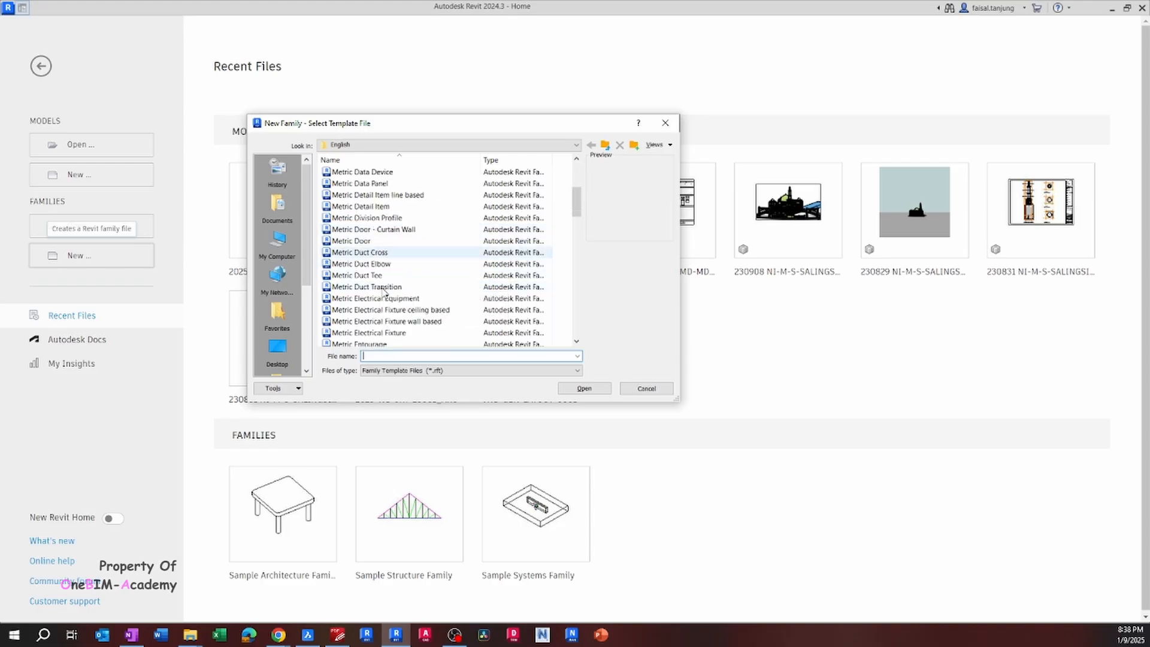
pyautogui.scroll(-4, 383, 293)
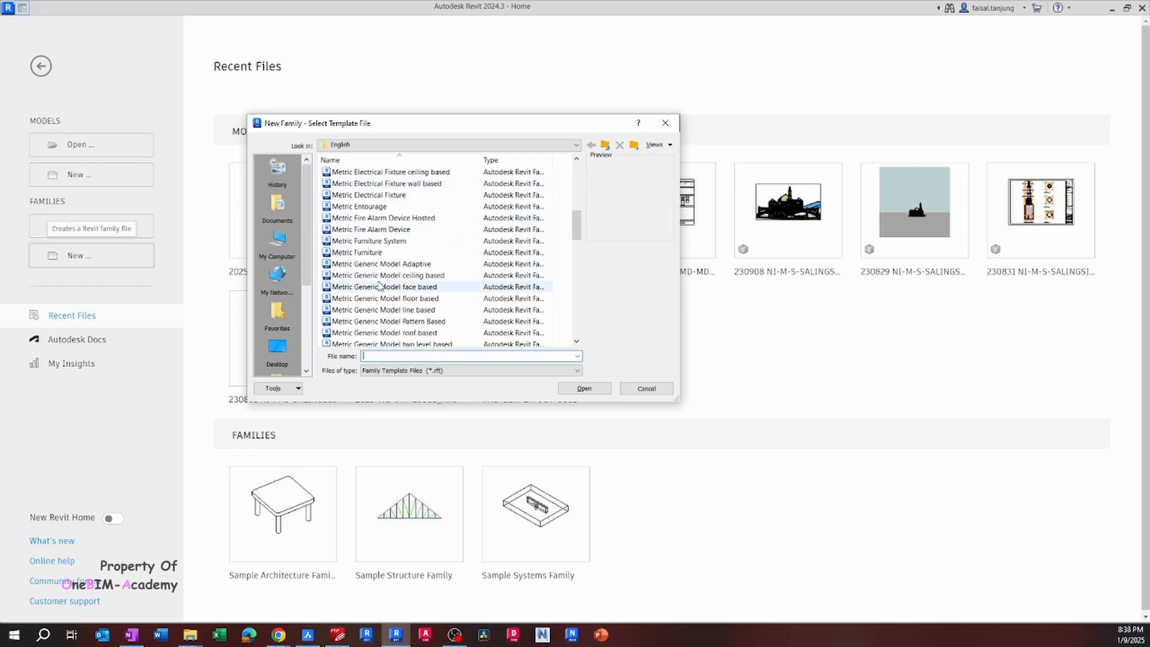
pyautogui.scroll(-9, 378, 288)
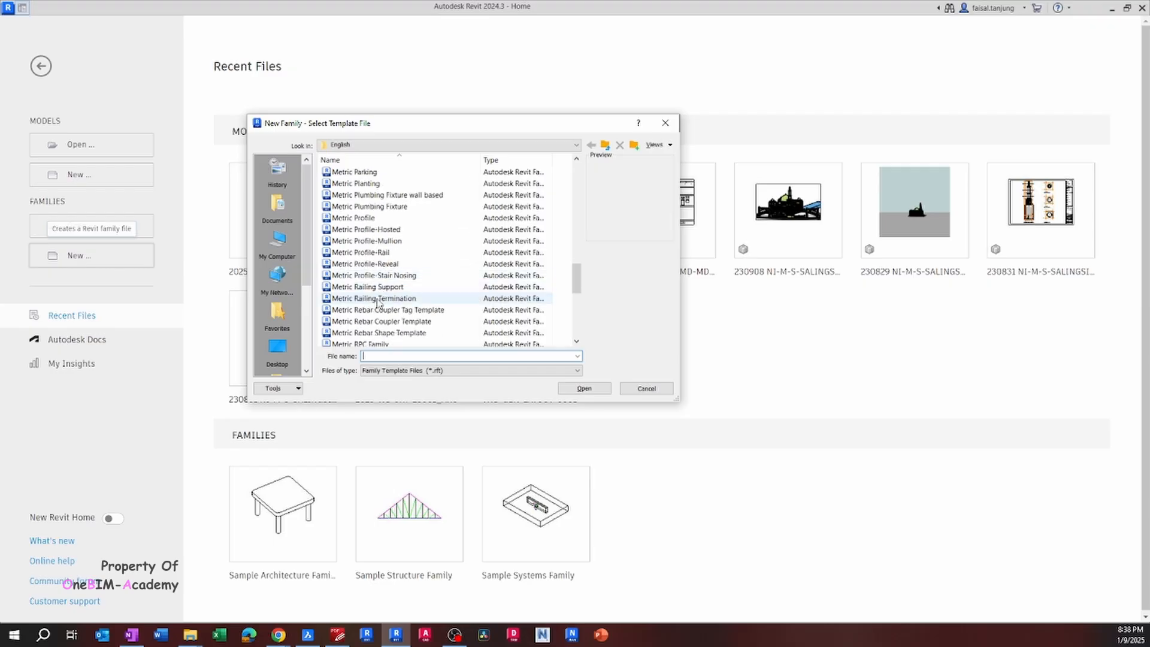
pyautogui.scroll(16, 378, 302)
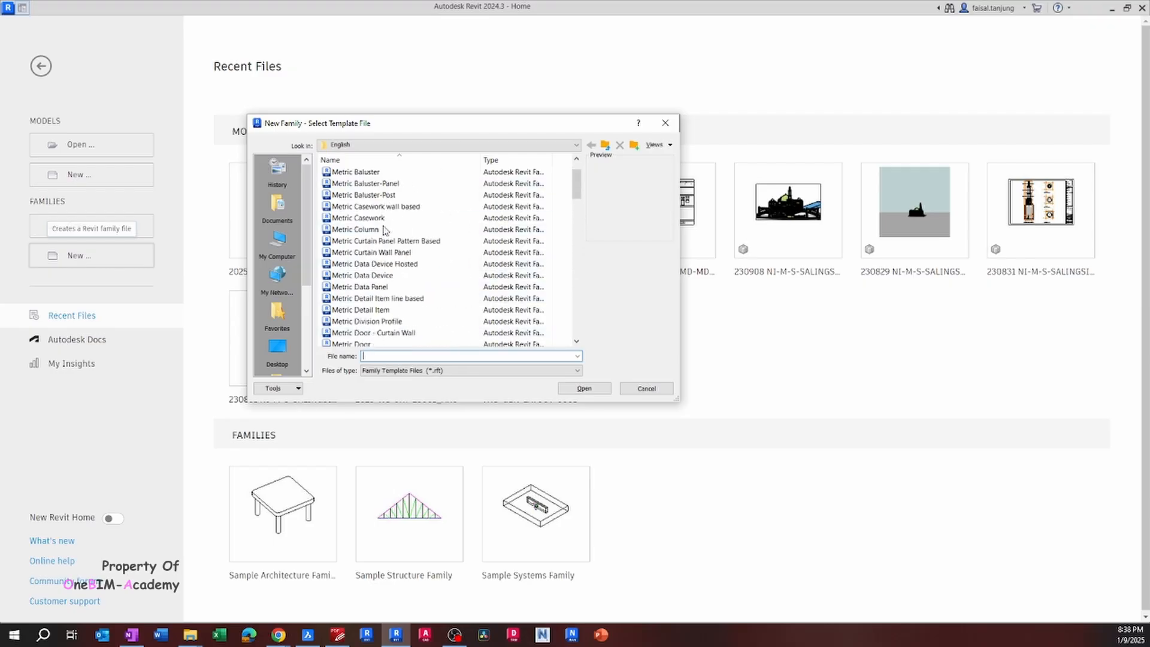
pyautogui.scroll(1, 383, 230)
# Examine the templates in the Titleblocks, Conceptual Mass and Annotations folders, and leave the template selection without creating a family.
pyautogui.doubleClick(356, 197)
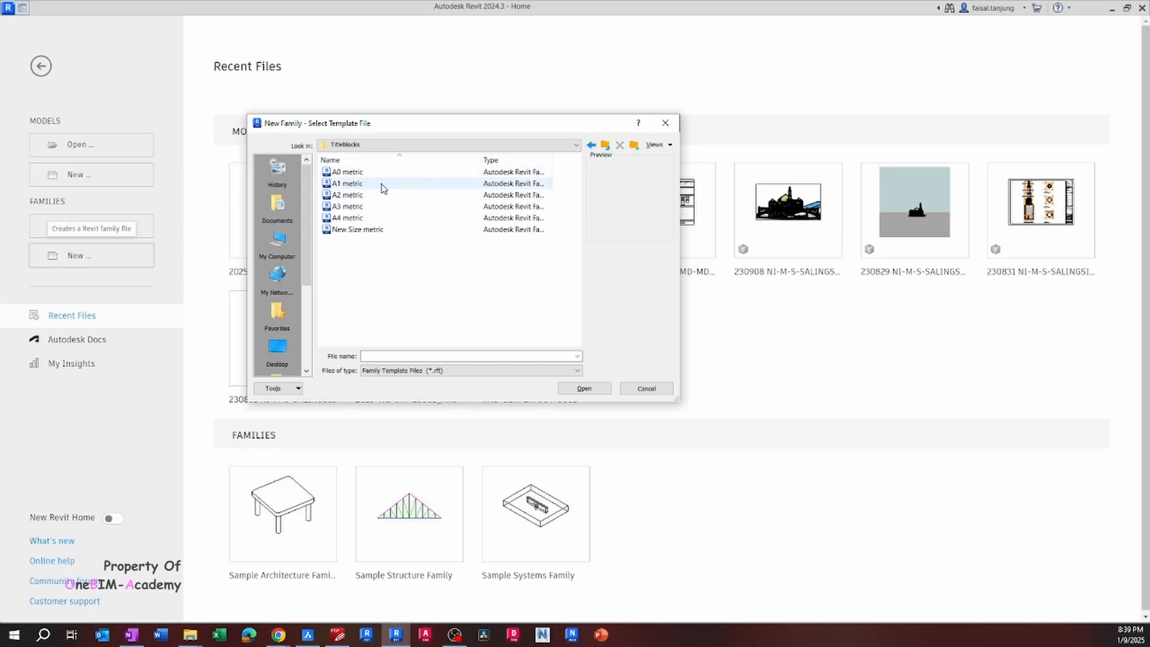
pyautogui.click(605, 144)
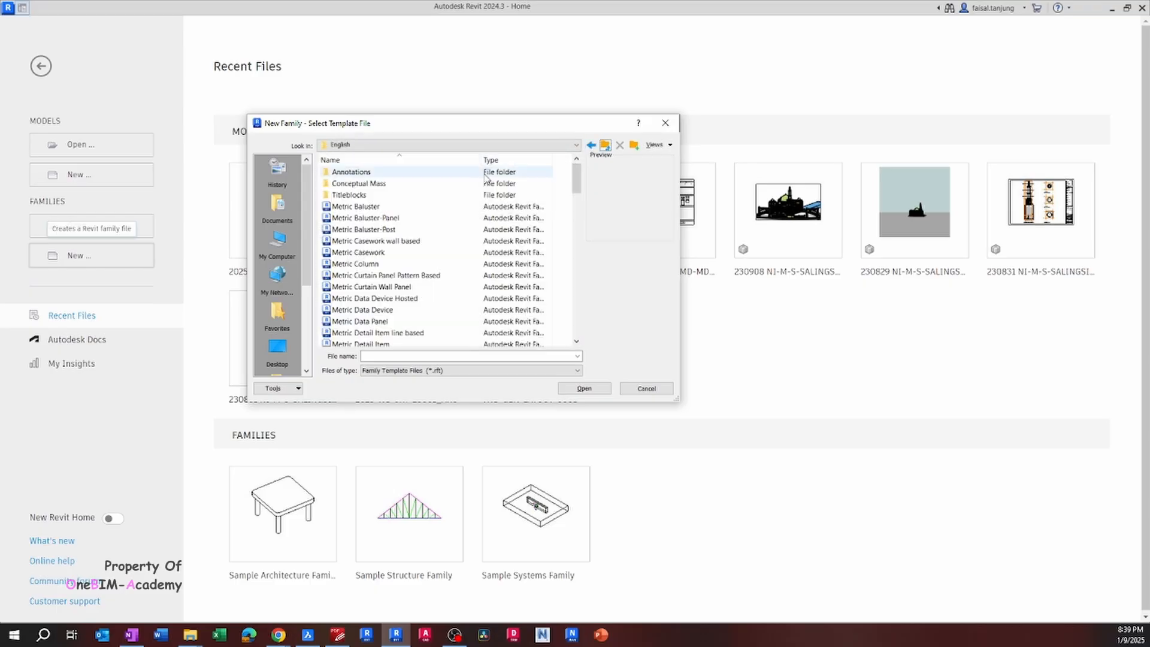
pyautogui.doubleClick(379, 183)
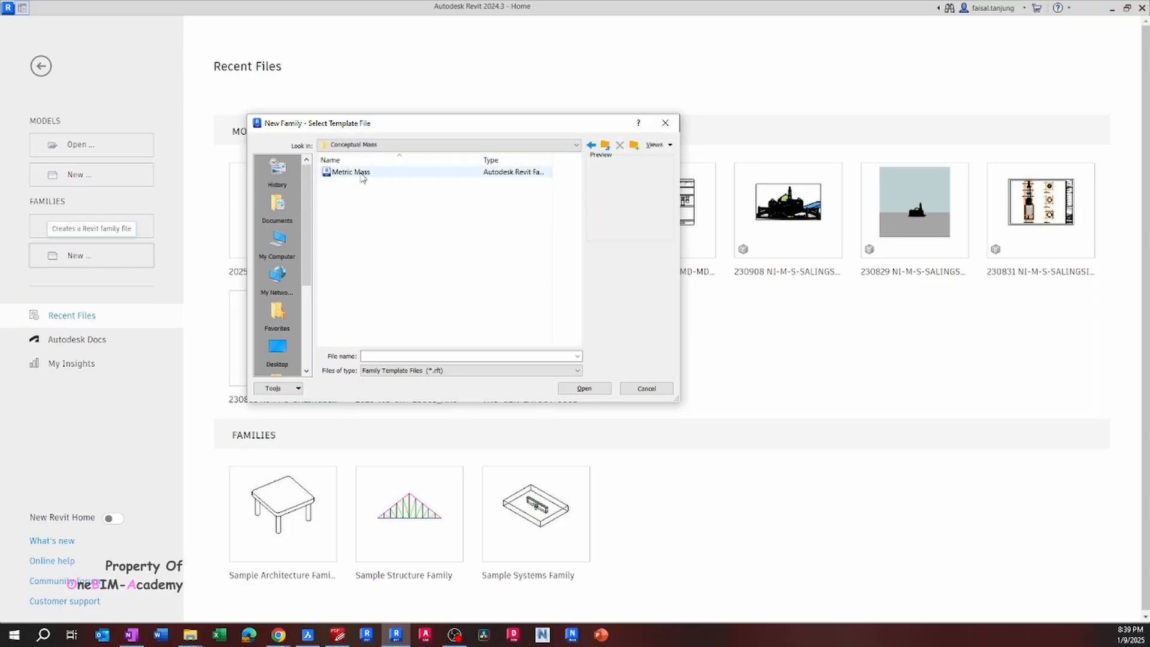
pyautogui.click(605, 145)
pyautogui.doubleClick(359, 173)
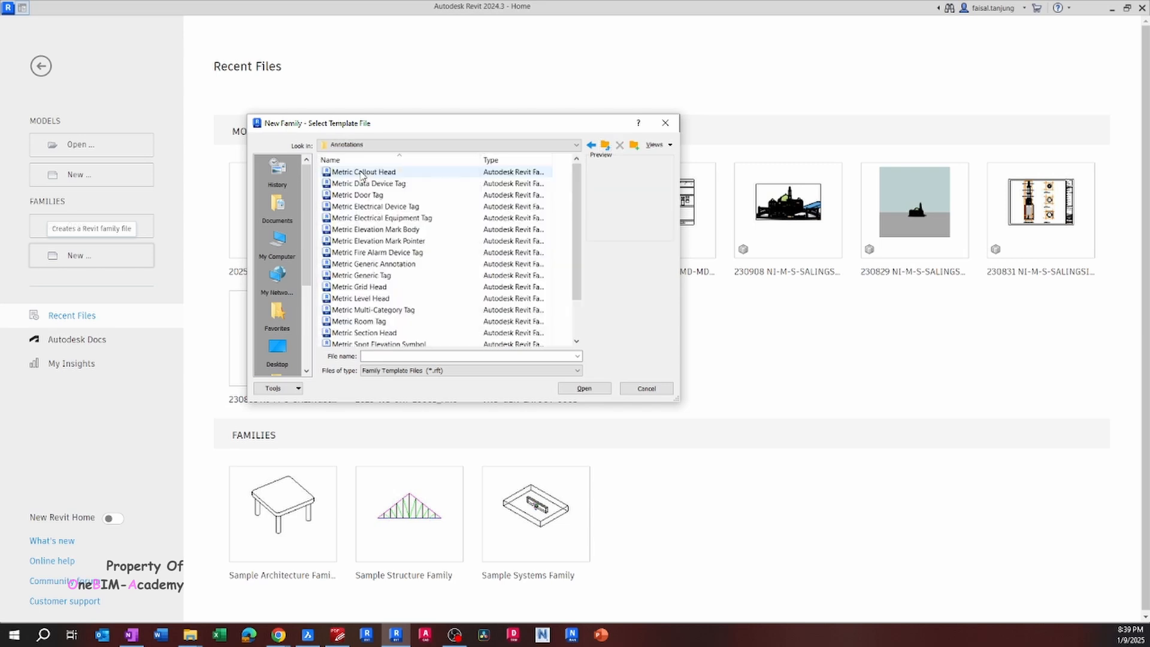
pyautogui.scroll(-2, 396, 211)
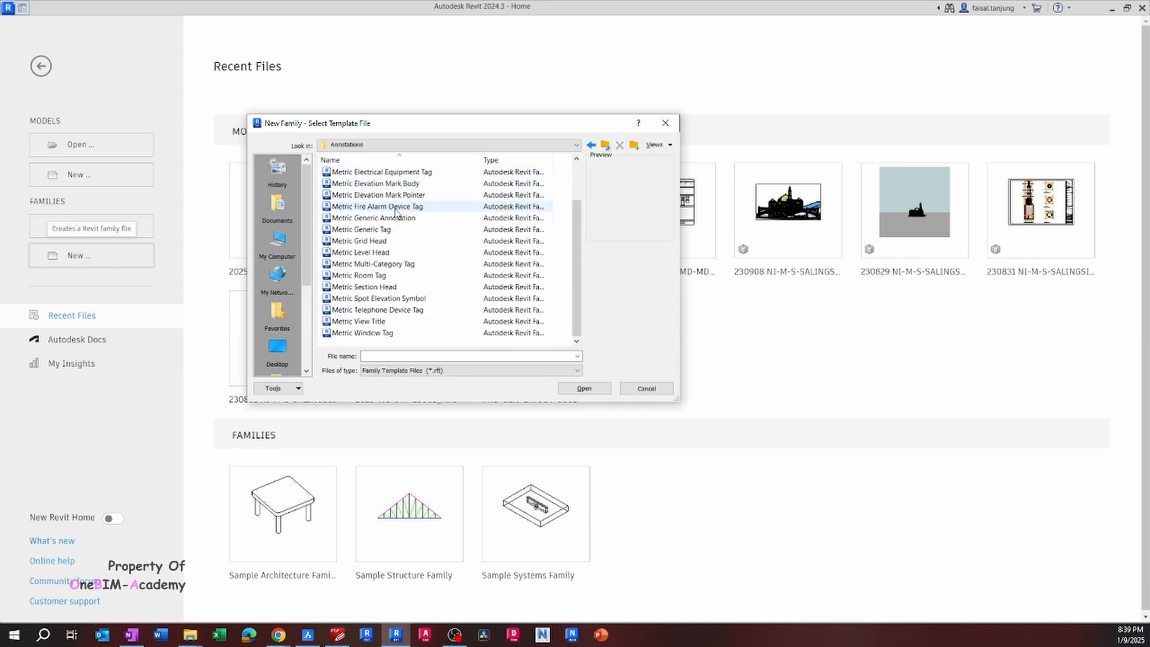
pyautogui.scroll(2, 395, 211)
pyautogui.scroll(-2, 395, 211)
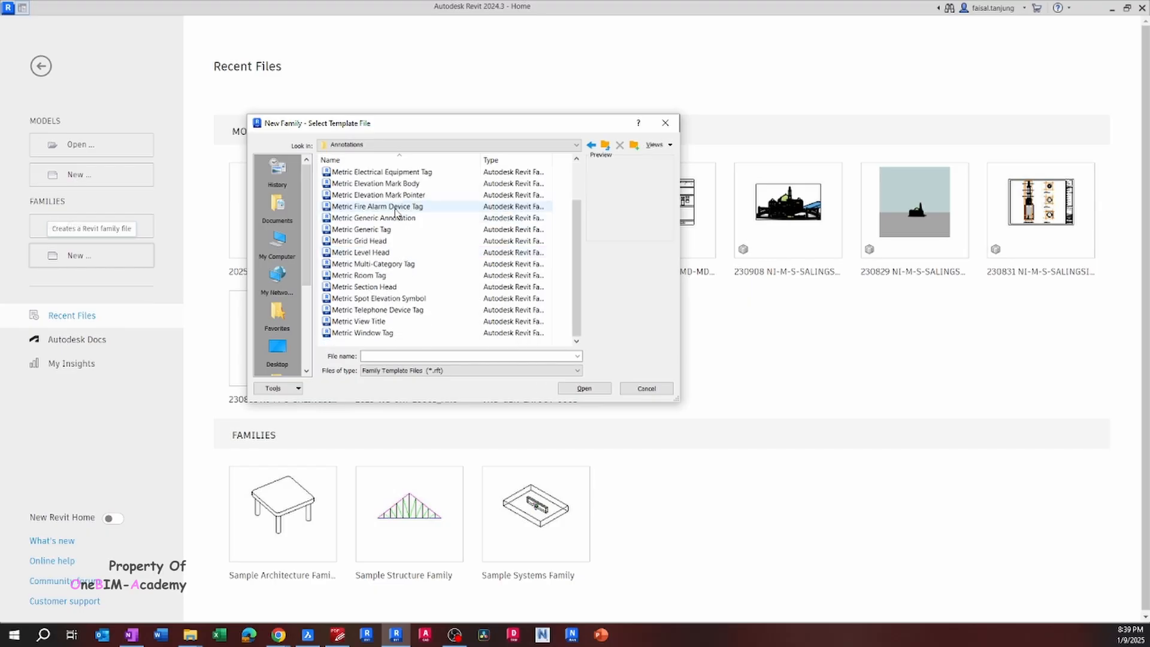
pyautogui.scroll(2, 395, 210)
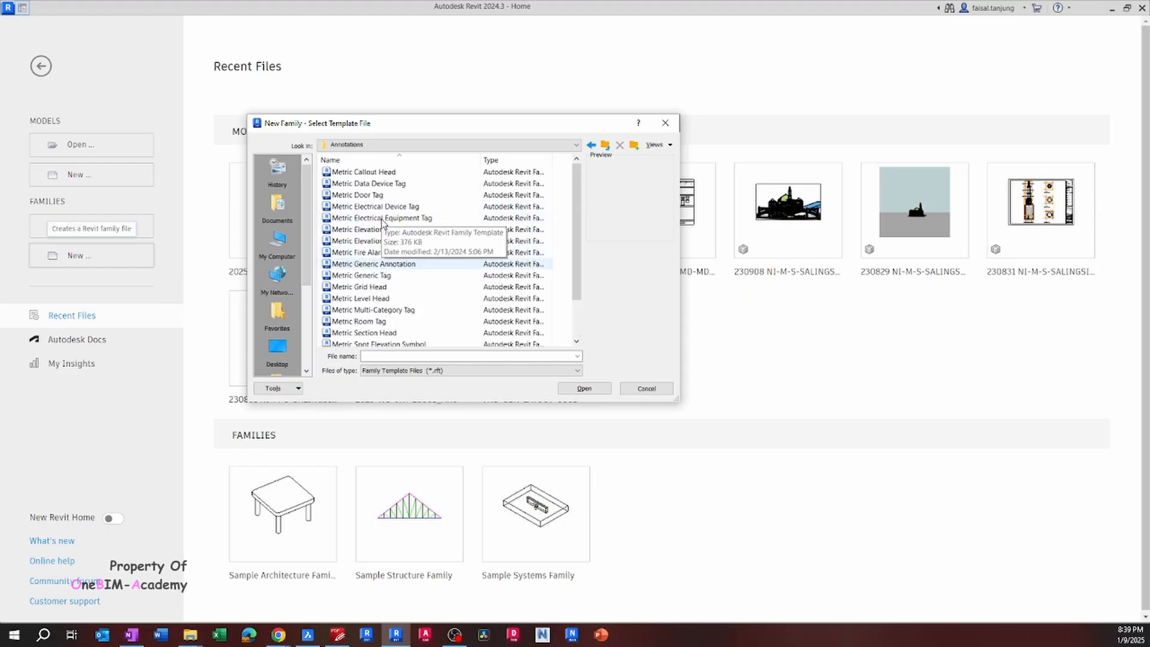
pyautogui.click(605, 145)
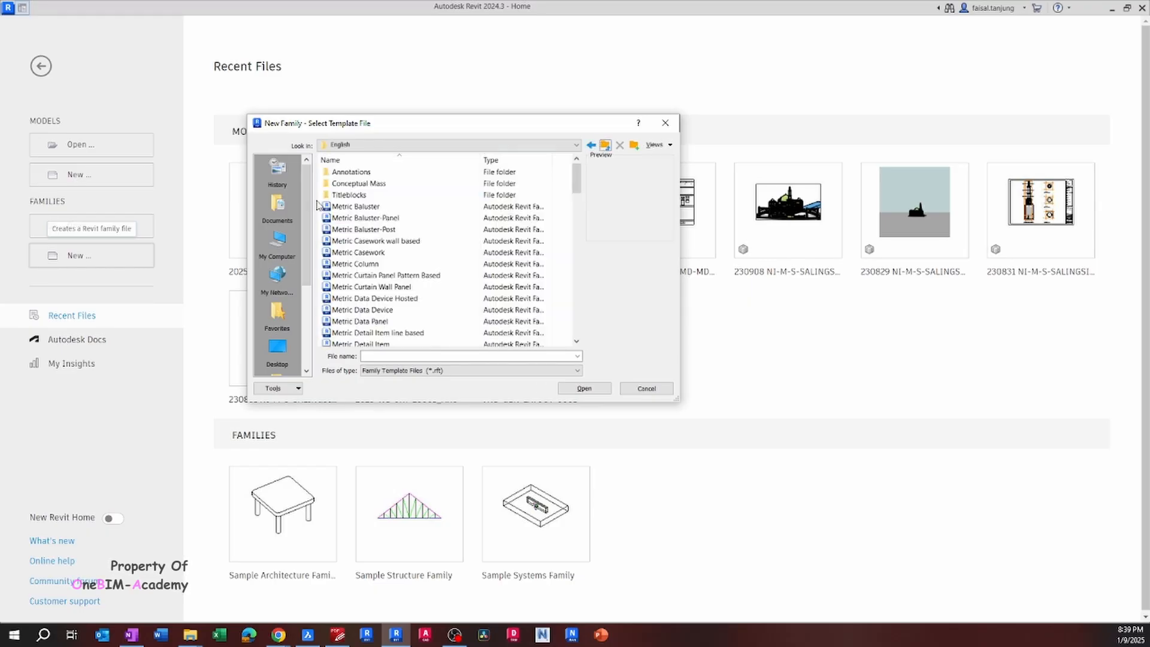
pyautogui.click(665, 122)
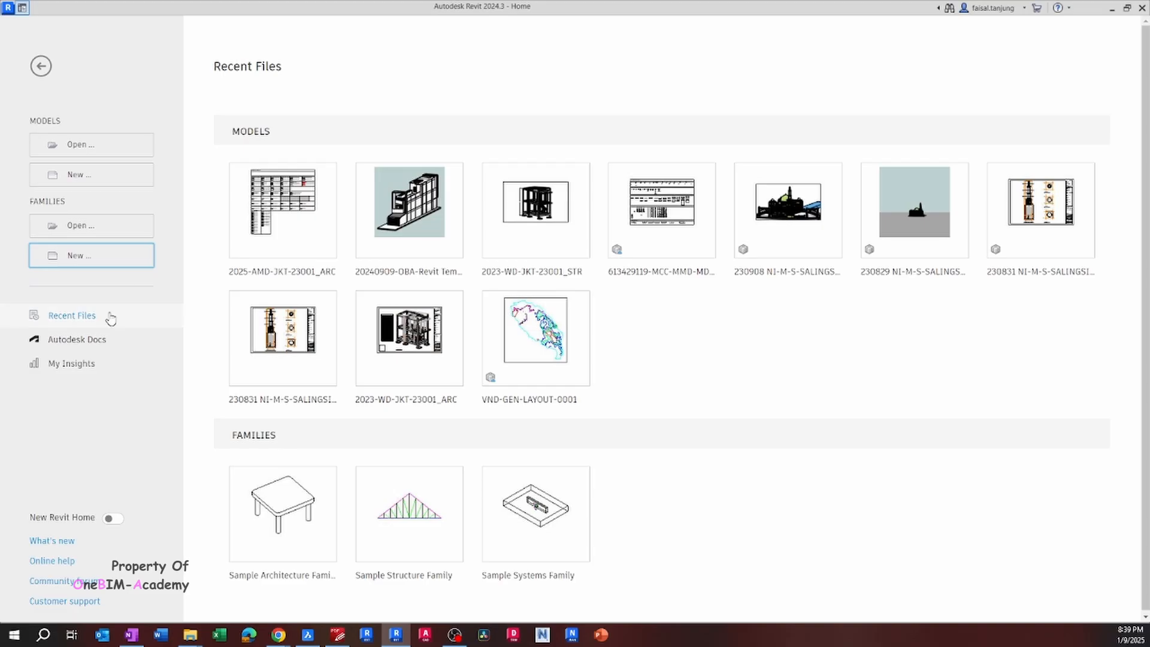
# View the My Insights feature recommendations and turn on the New Revit Home.
pyautogui.moveTo(312, 219)
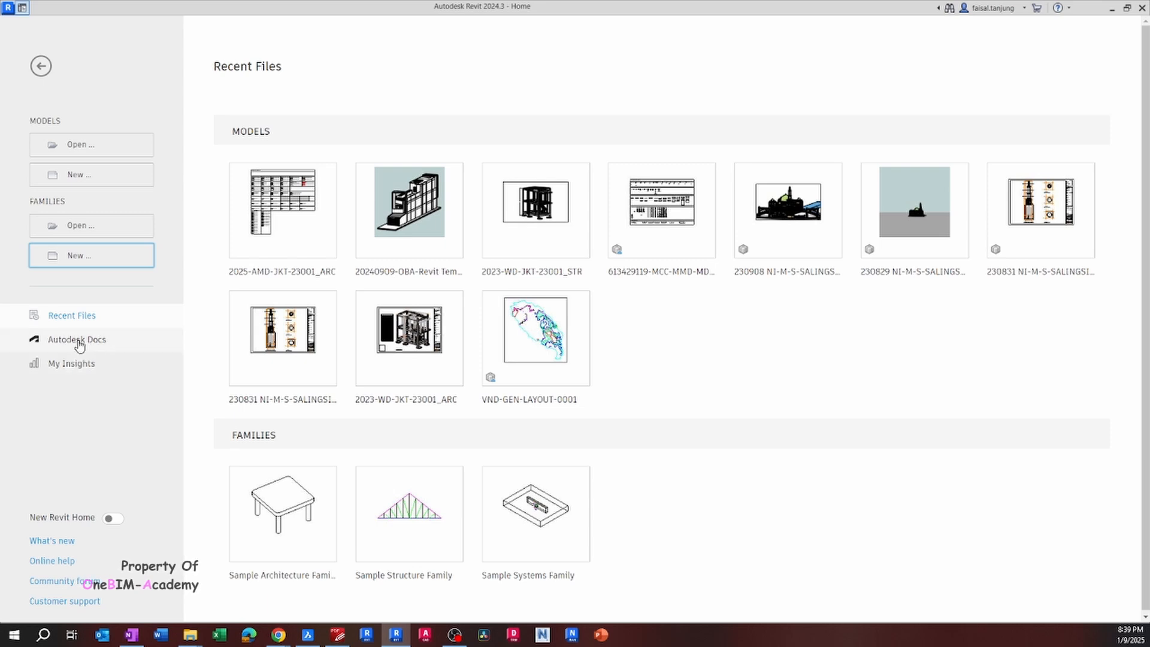
pyautogui.click(70, 365)
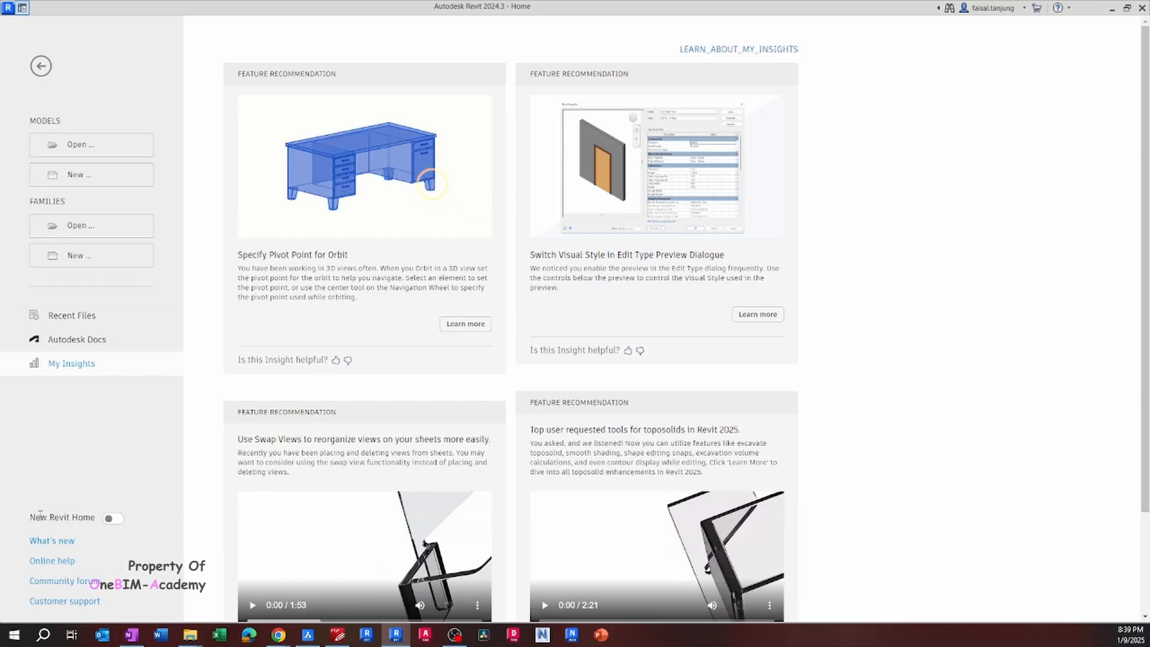
pyautogui.moveTo(30, 515); pyautogui.dragTo(96, 517)
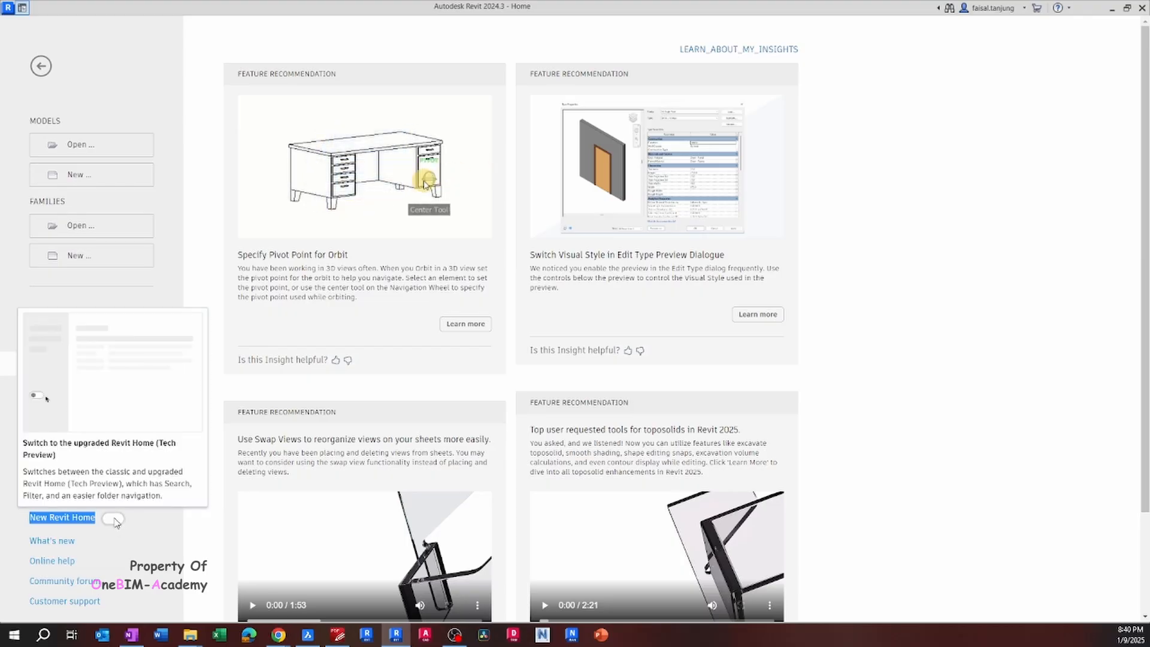
pyautogui.click(114, 520)
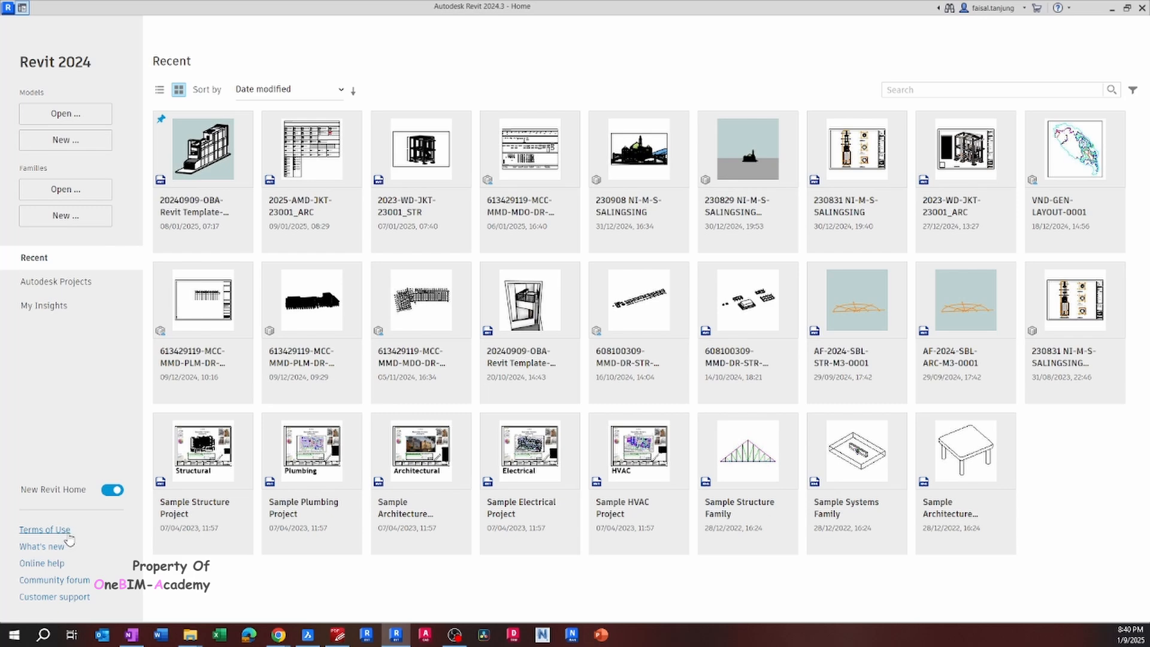
# Open the What's New page for Revit 2024 and browse the 2024.2 release features.
pyautogui.click(38, 546)
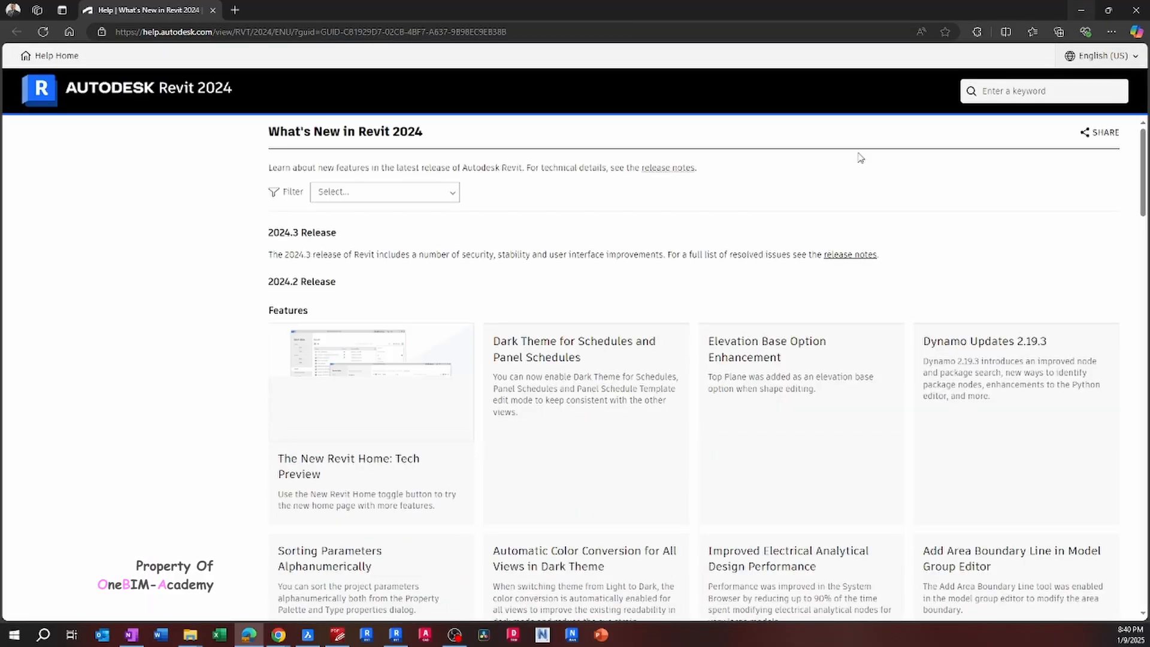
pyautogui.scroll(-4, 889, 384)
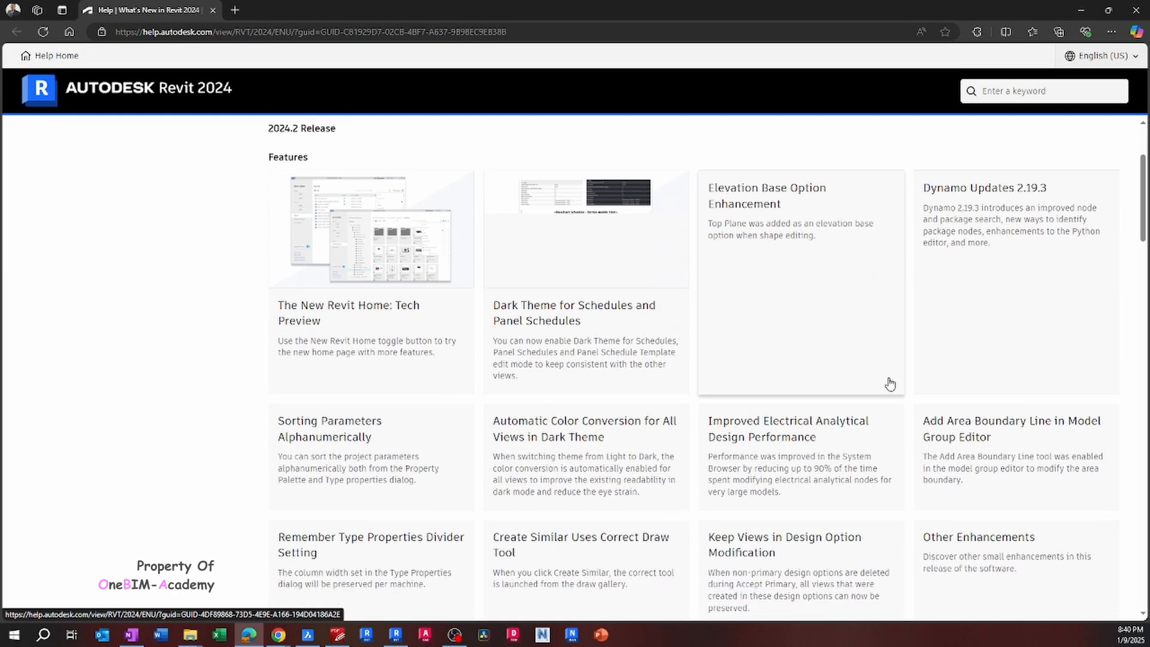
# Browse the remaining feature lists down to the 2024 release highlights, then leave the help page for the Revit home screen.
pyautogui.scroll(3, 759, 419)
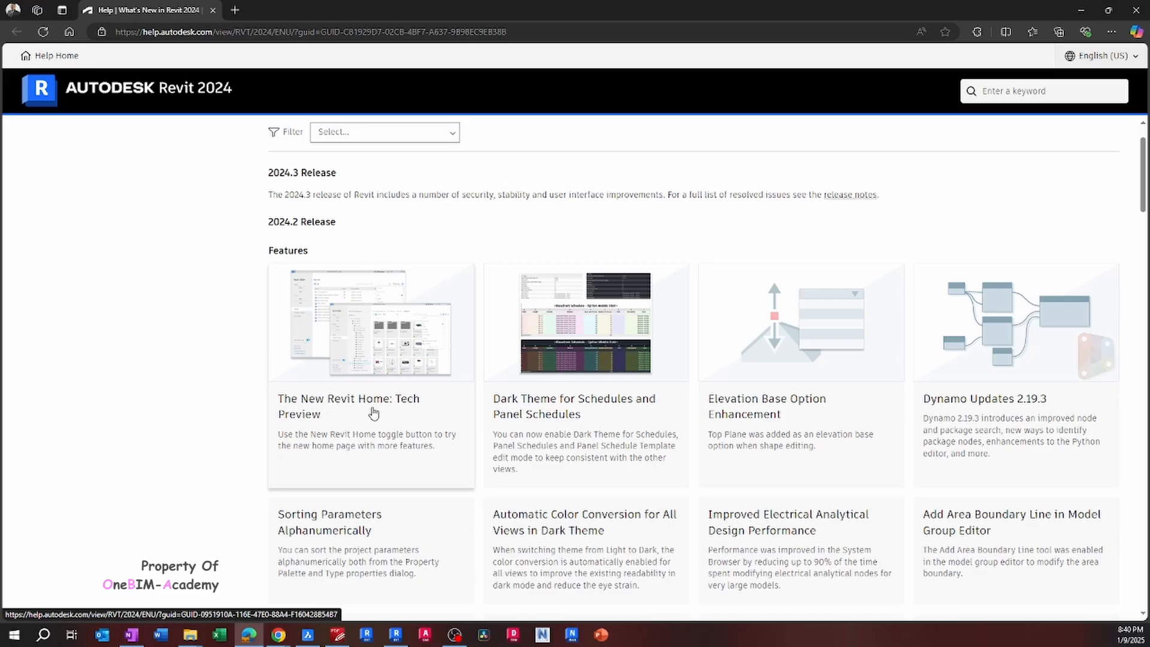
pyautogui.scroll(-5, 842, 375)
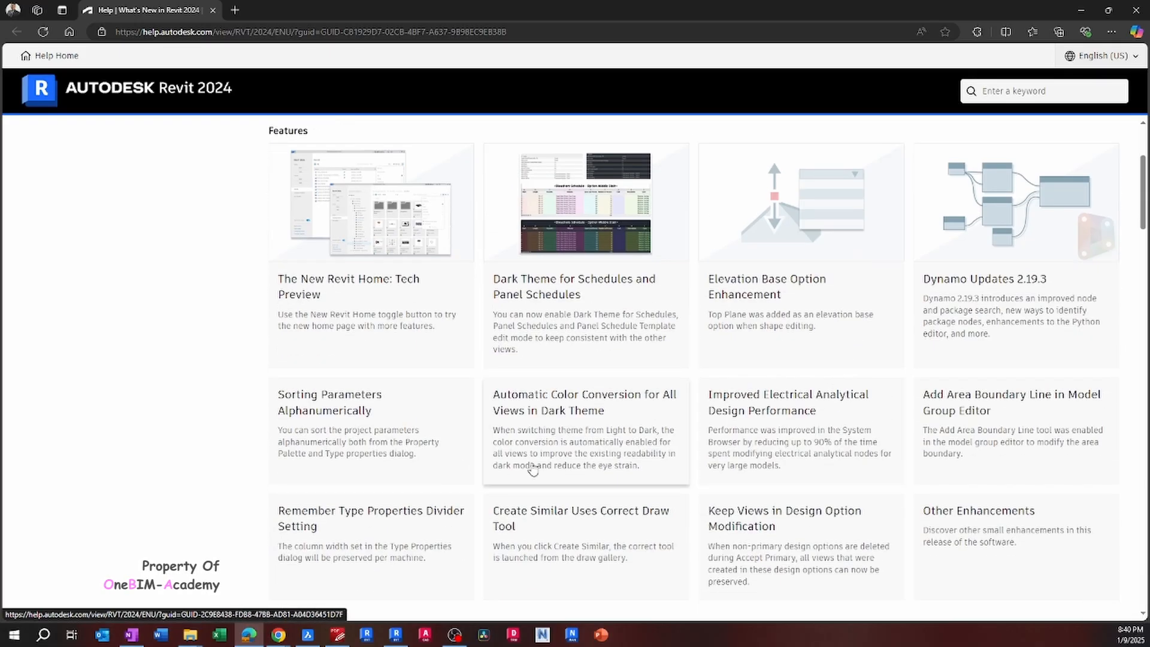
pyautogui.scroll(-10, 719, 455)
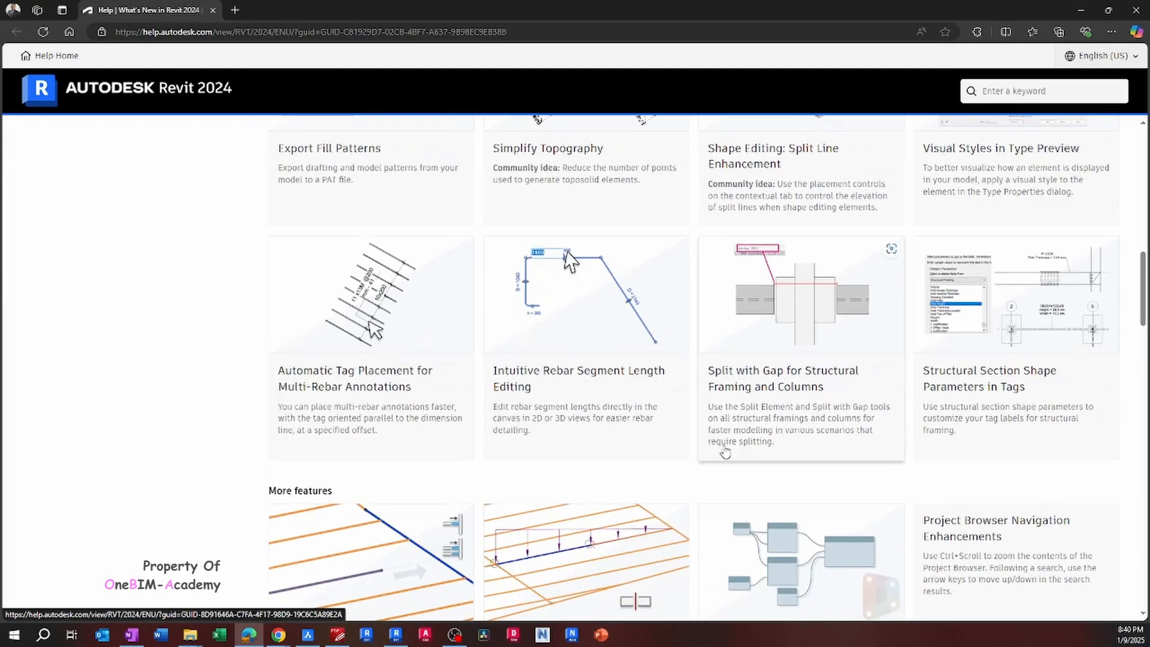
pyautogui.scroll(1, 712, 459)
pyautogui.scroll(-6, 713, 458)
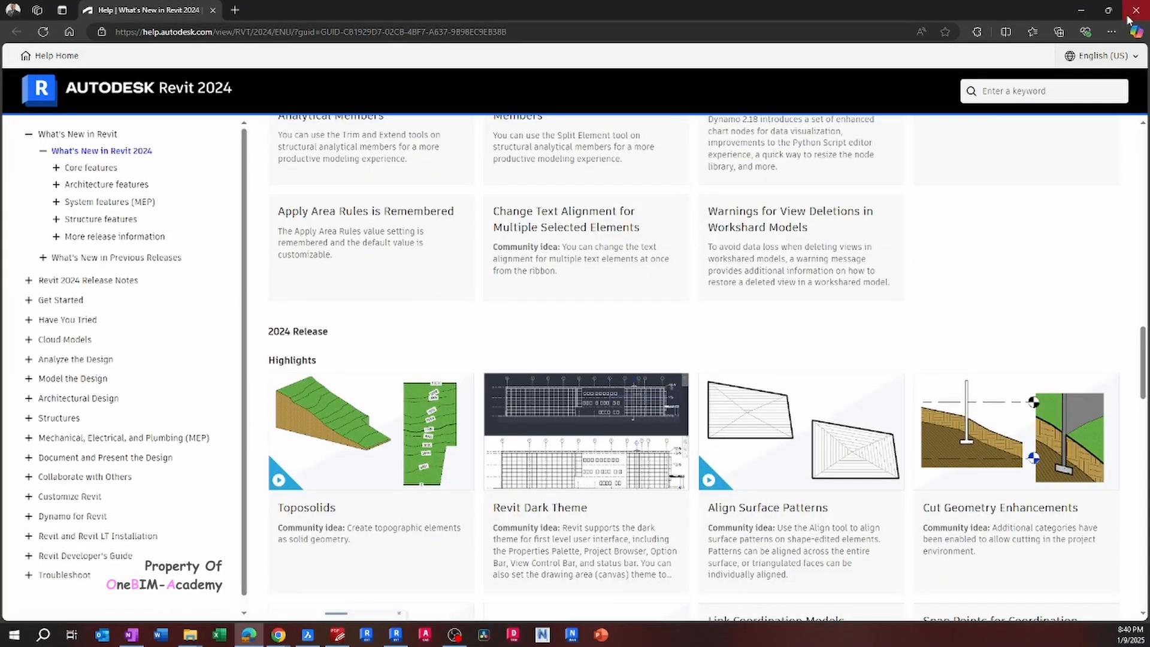
pyautogui.click(1079, 11)
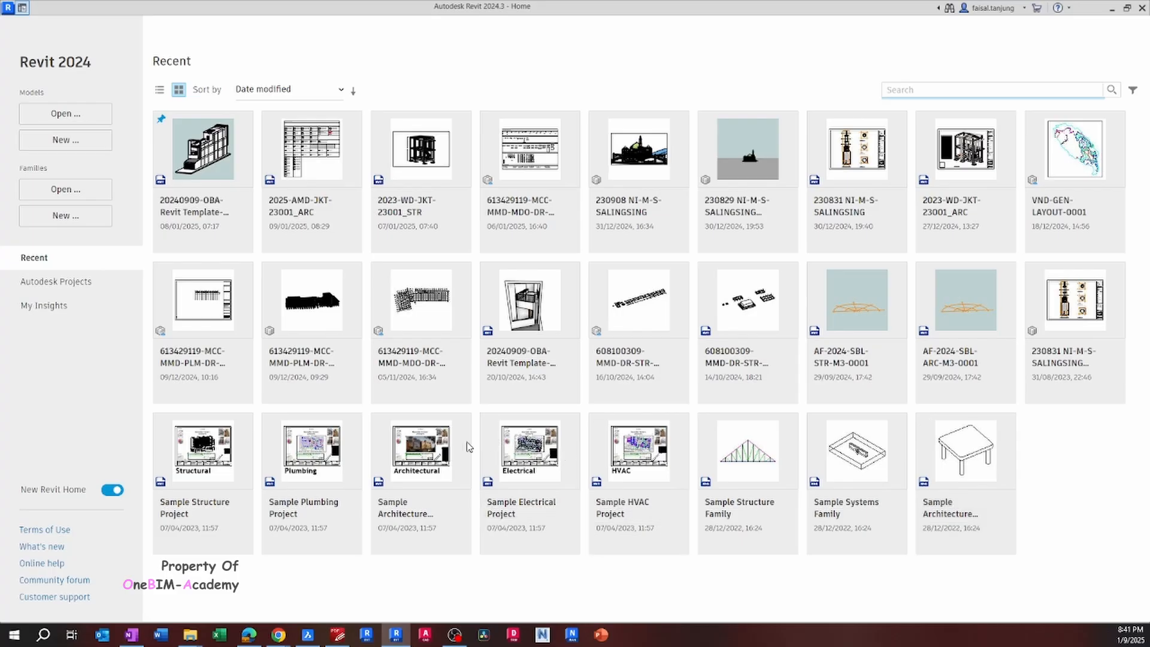
# Examine the saved path, date and size details of the Snowdon Towers sample projects among the recent files.
pyautogui.moveTo(204, 476)
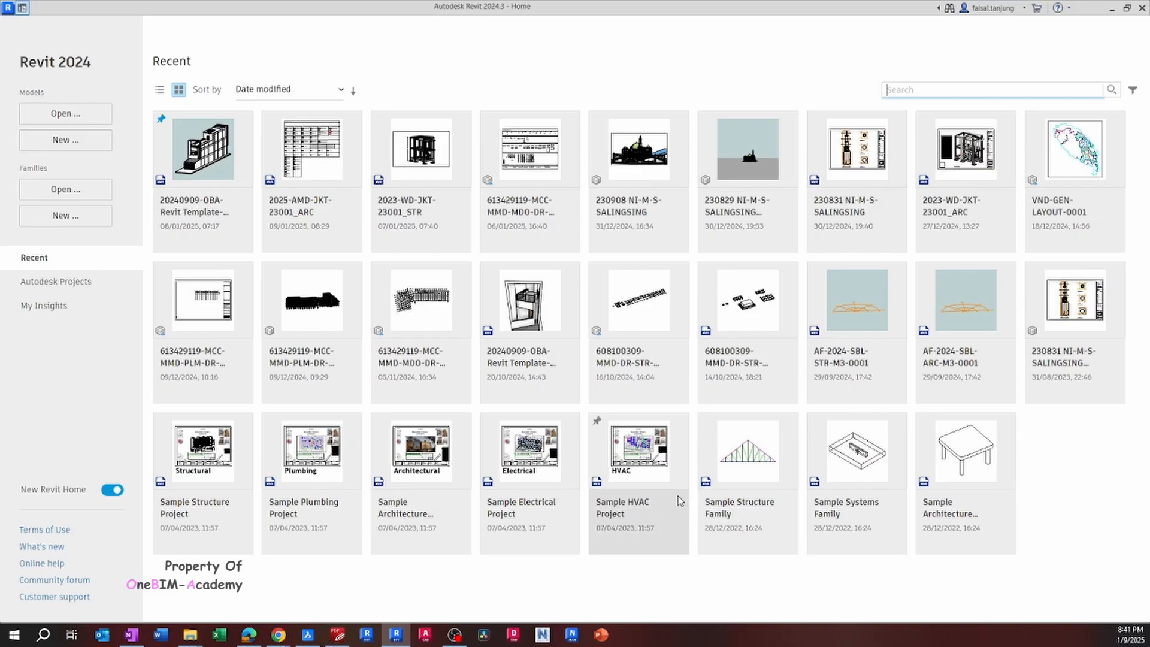
pyautogui.moveTo(418, 478)
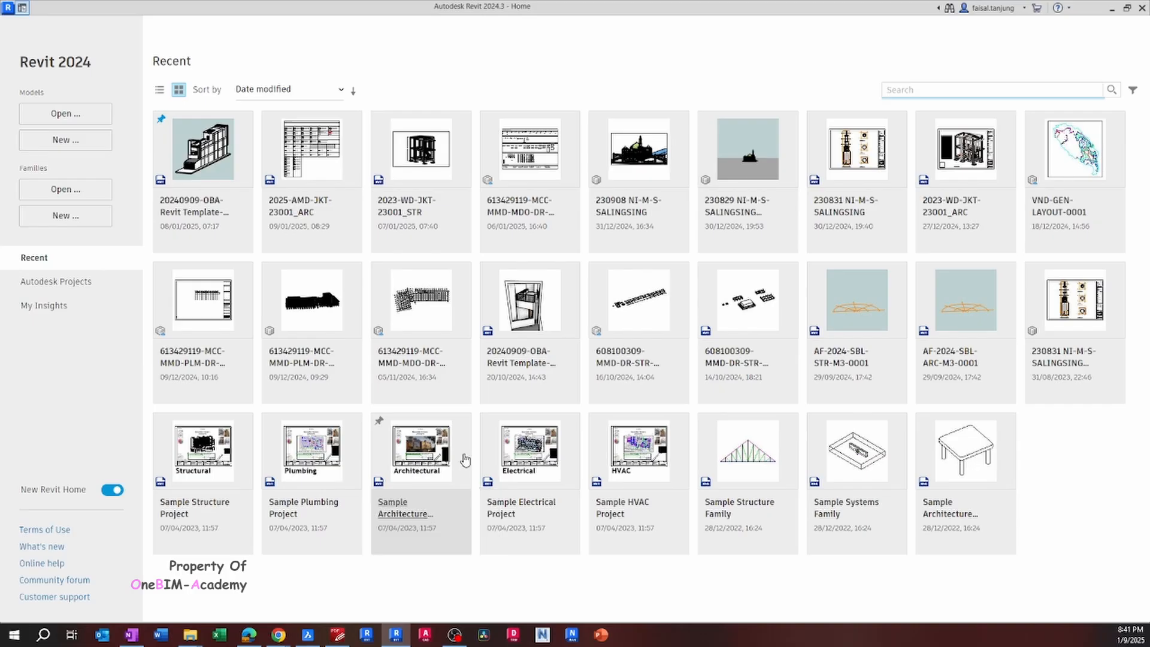
pyautogui.moveTo(220, 457)
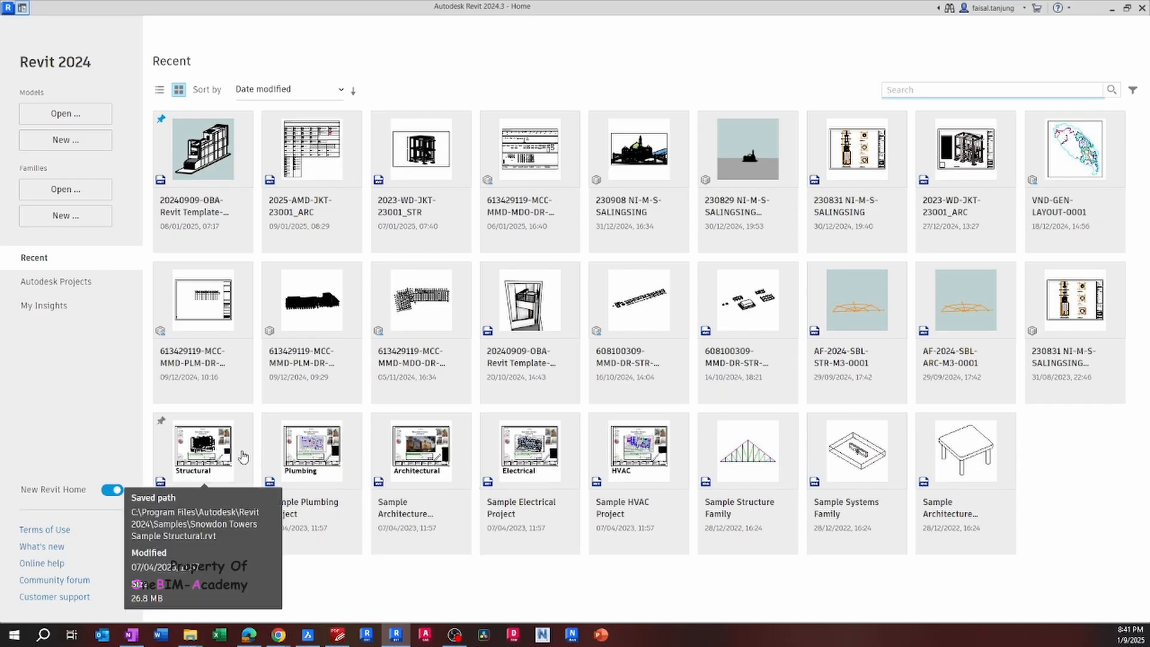
pyautogui.moveTo(638, 468)
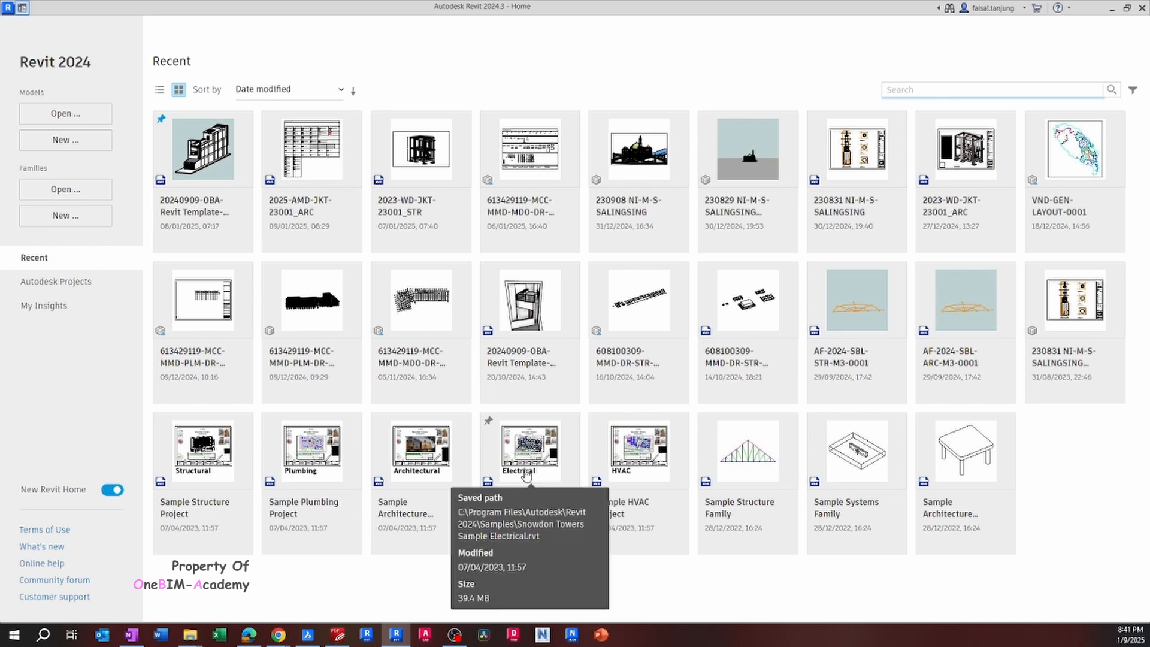
pyautogui.moveTo(303, 479)
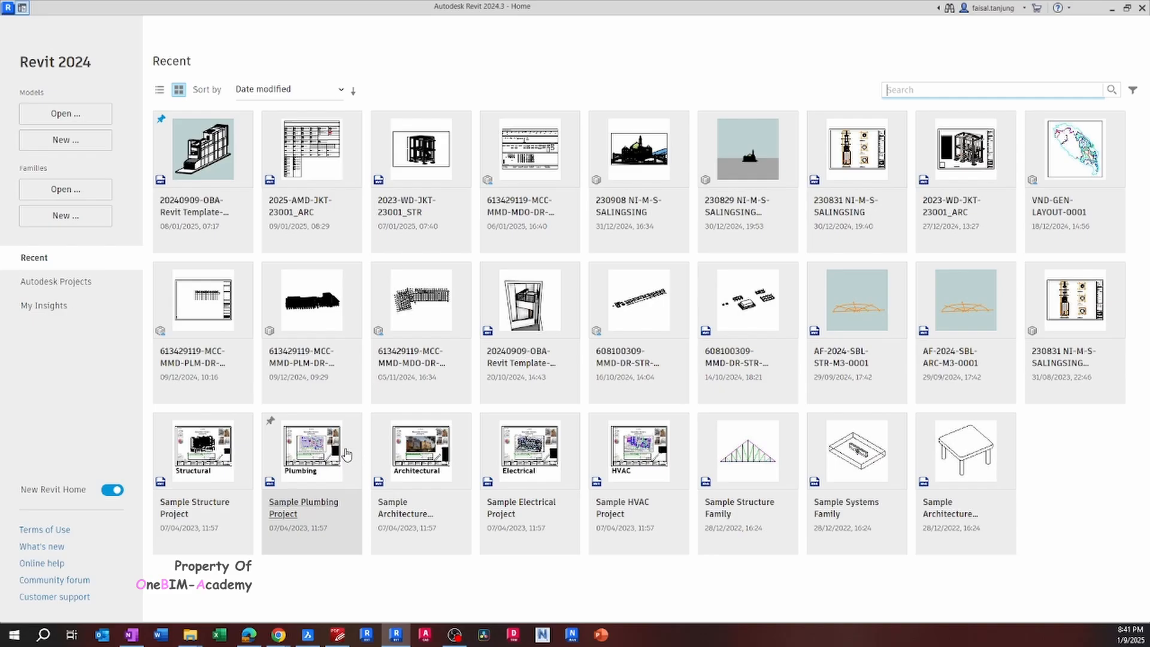
pyautogui.moveTo(346, 453)
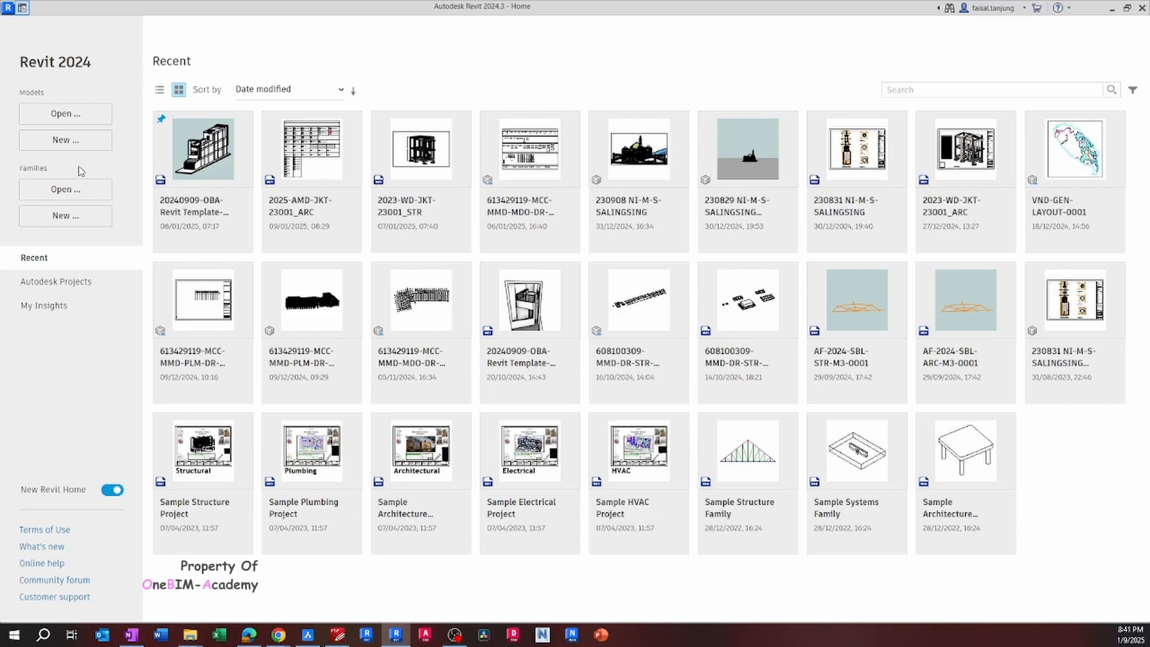
# Open the recent project 2025-AMD-JKT-23001_ARC, ignoring the unresolved reference.
pyautogui.moveTo(303, 182)
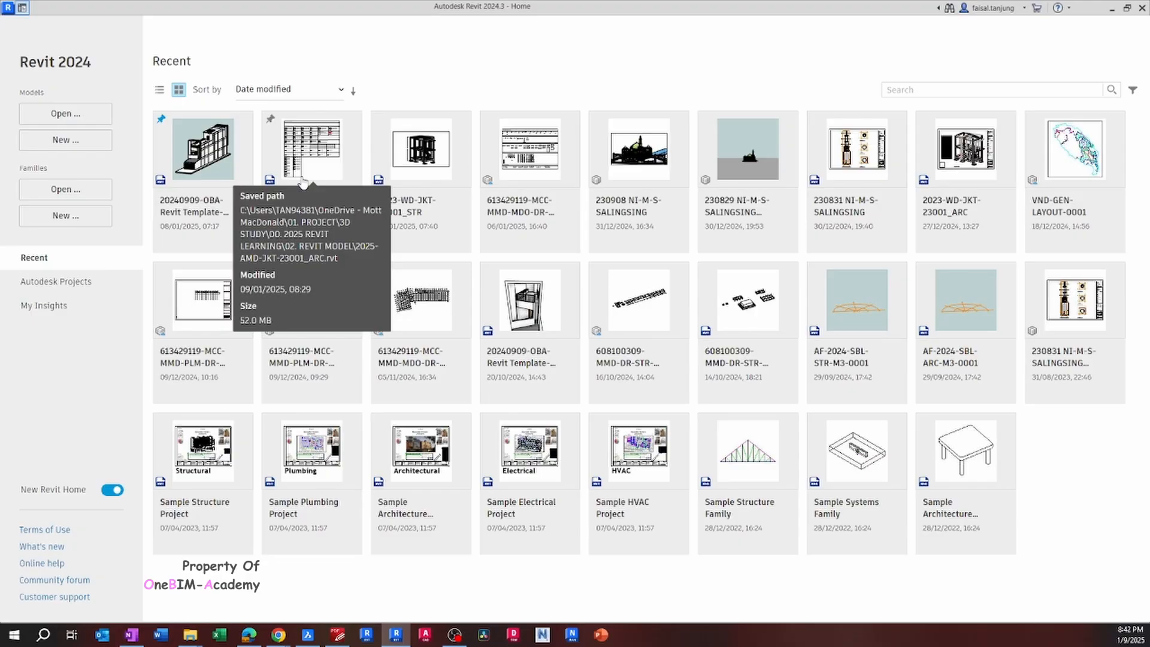
pyautogui.click(302, 182)
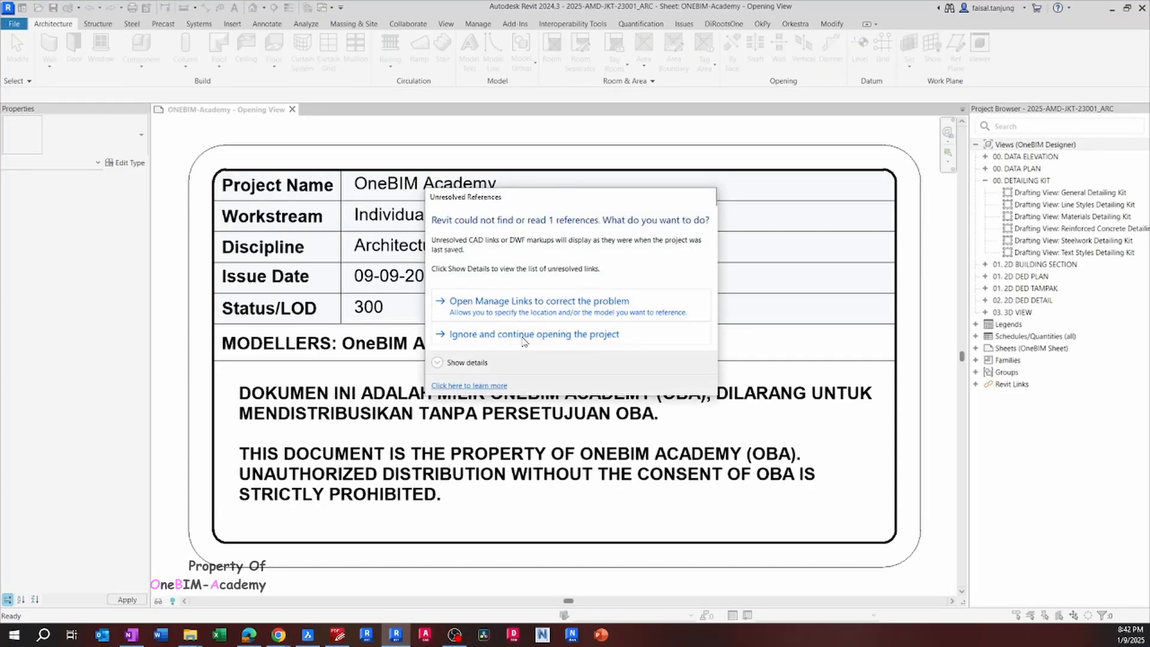
pyautogui.click(511, 339)
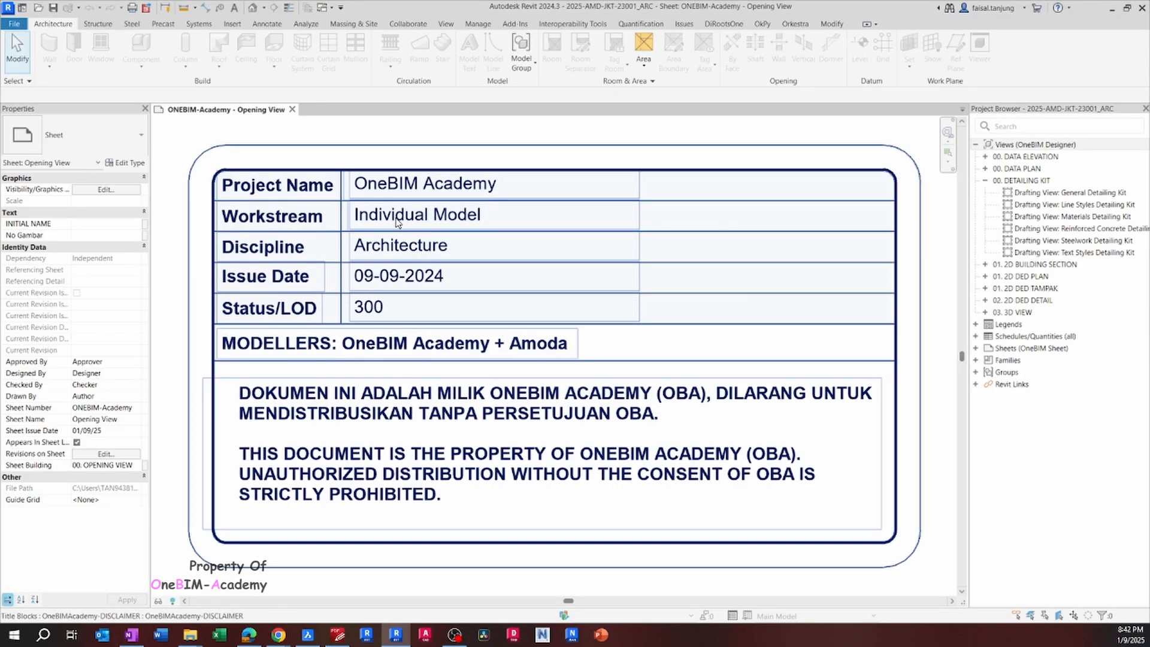
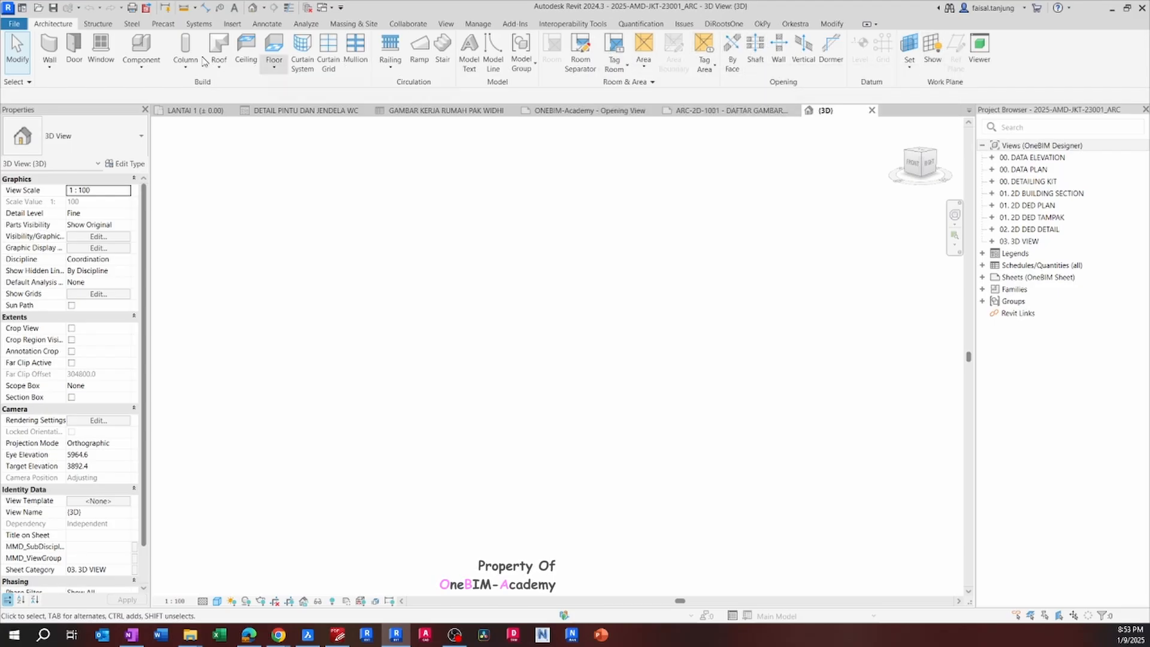
# Examine the Architecture, Structure, Steel, Precast and Systems tool sets in the project's 3D view.
pyautogui.click(93, 24)
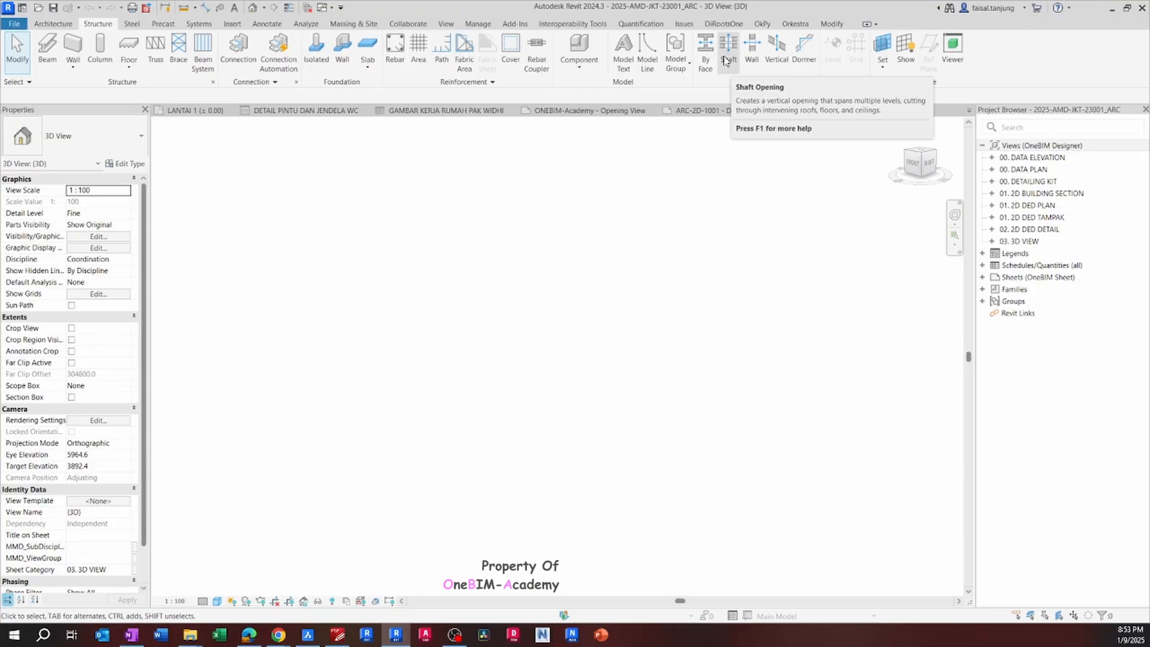
pyautogui.click(51, 24)
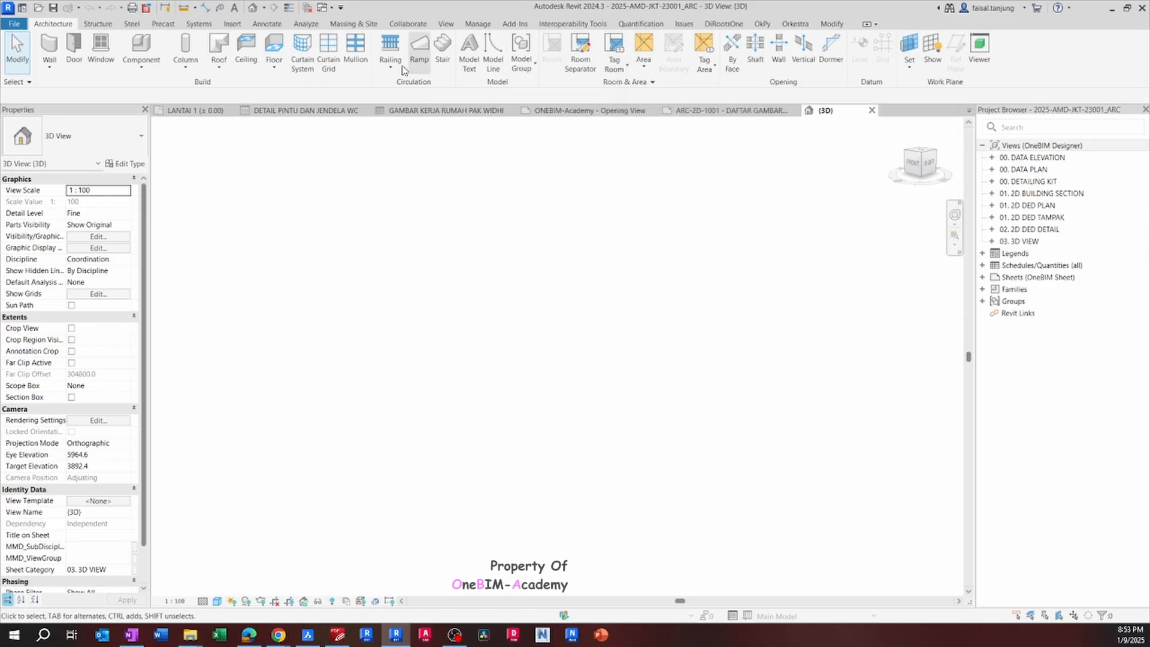
pyautogui.click(98, 24)
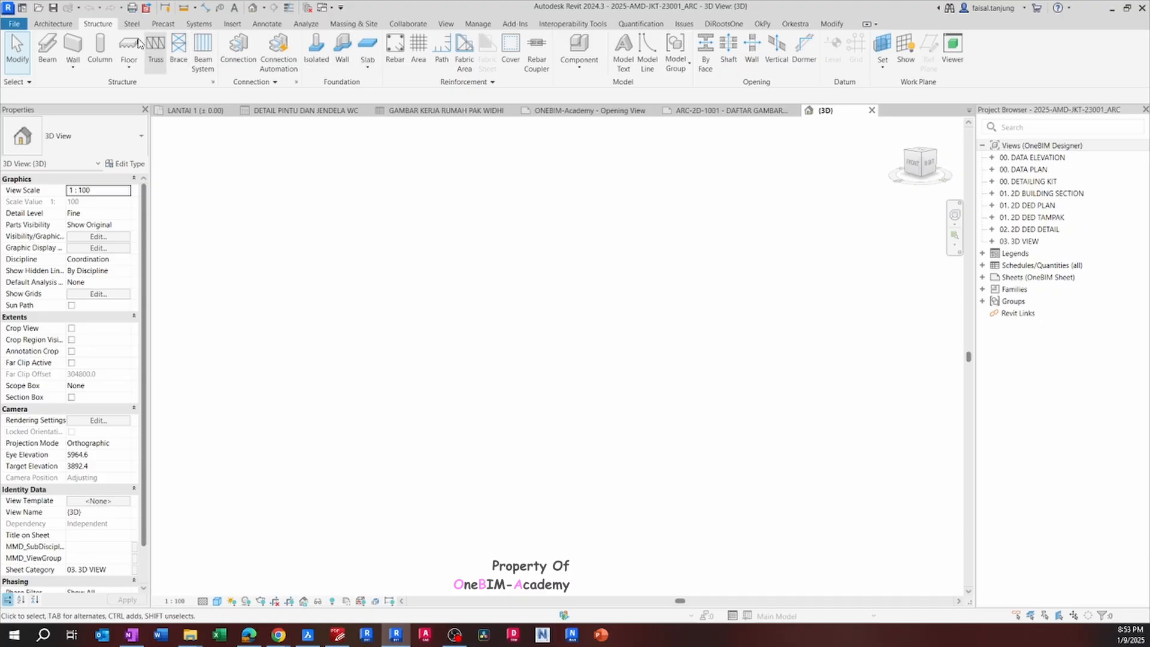
pyautogui.click(128, 25)
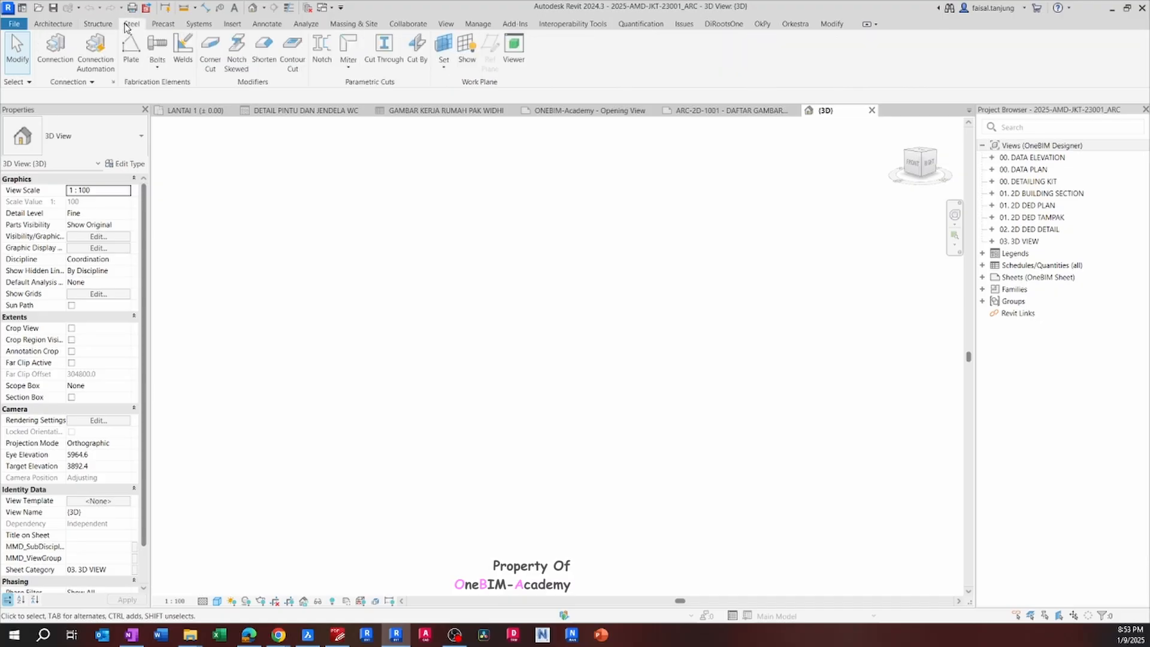
pyautogui.click(163, 25)
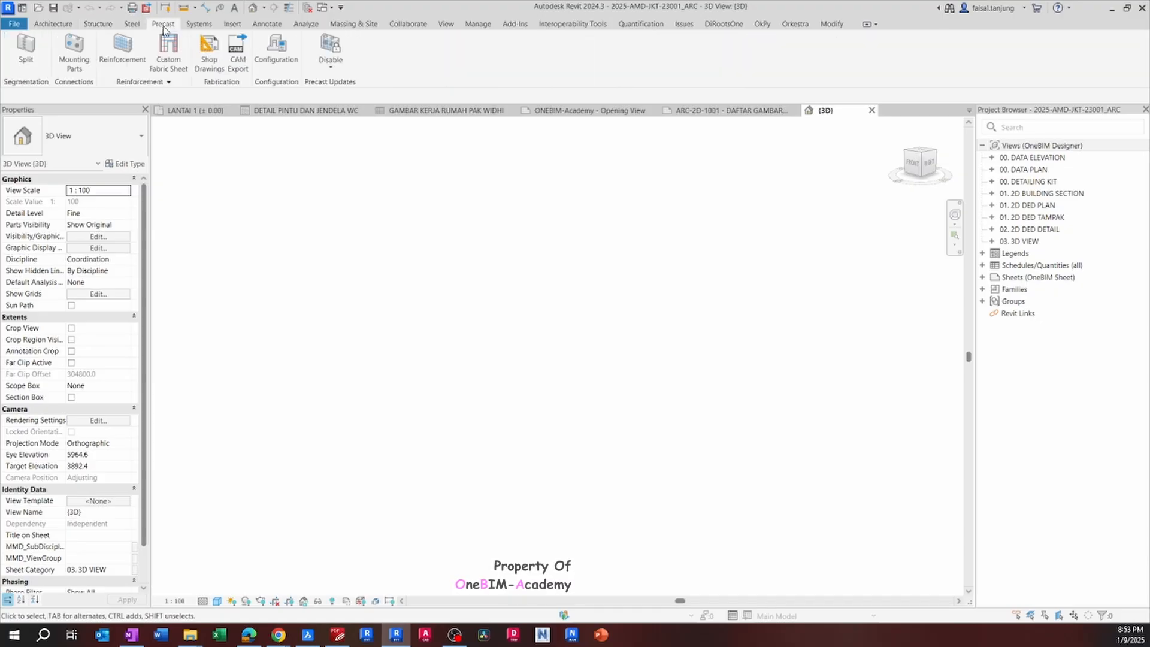
pyautogui.click(208, 27)
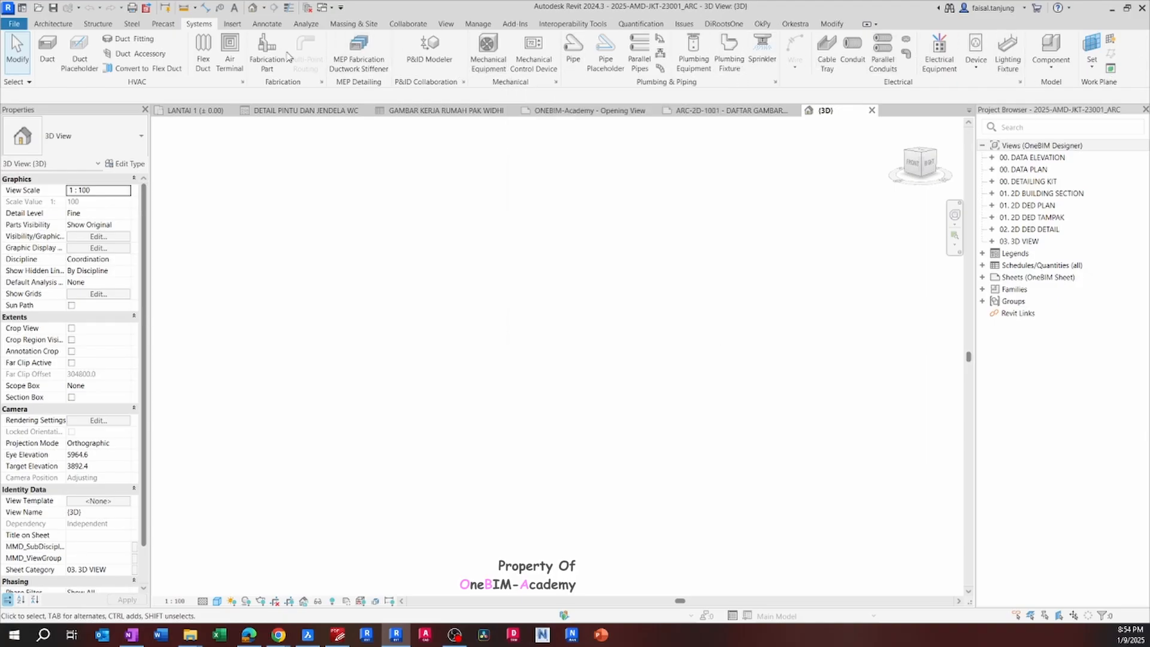
# Turn off the Systems mechanical, electrical and piping tools in the user interface options.
pyautogui.click(15, 24)
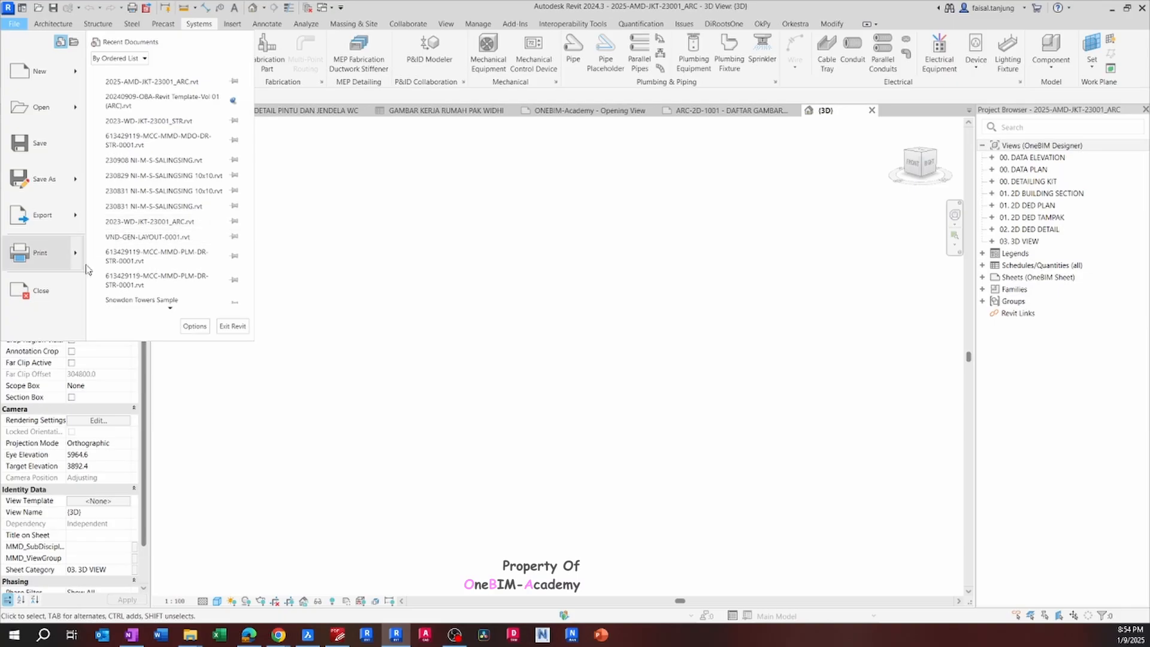
pyautogui.click(194, 326)
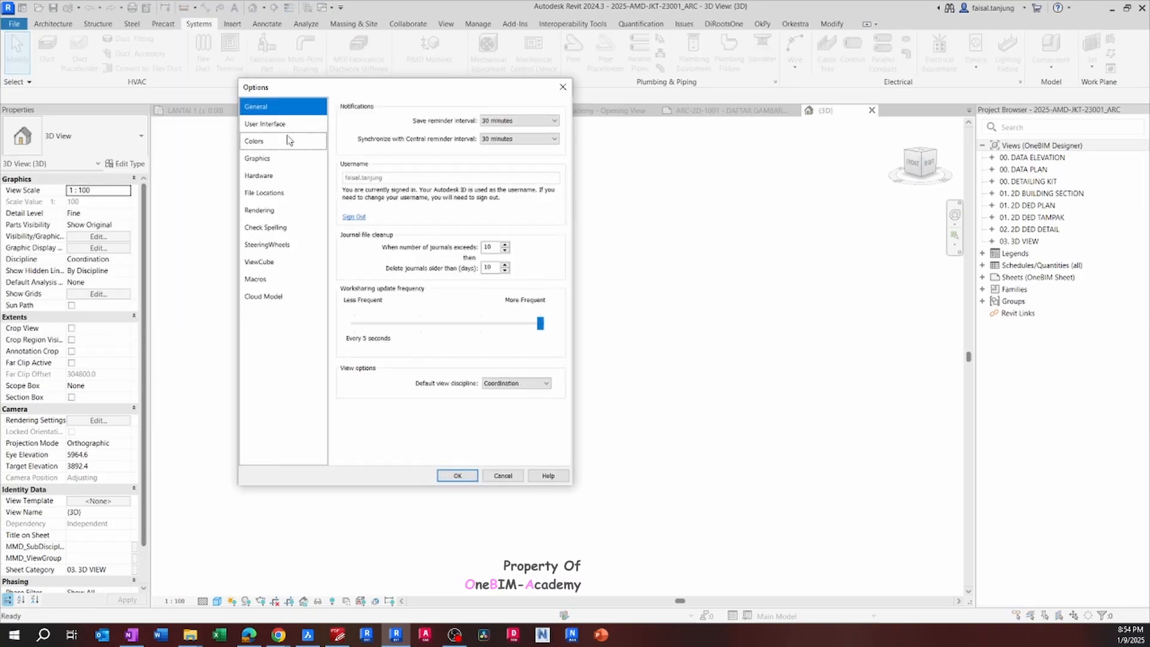
pyautogui.click(317, 124)
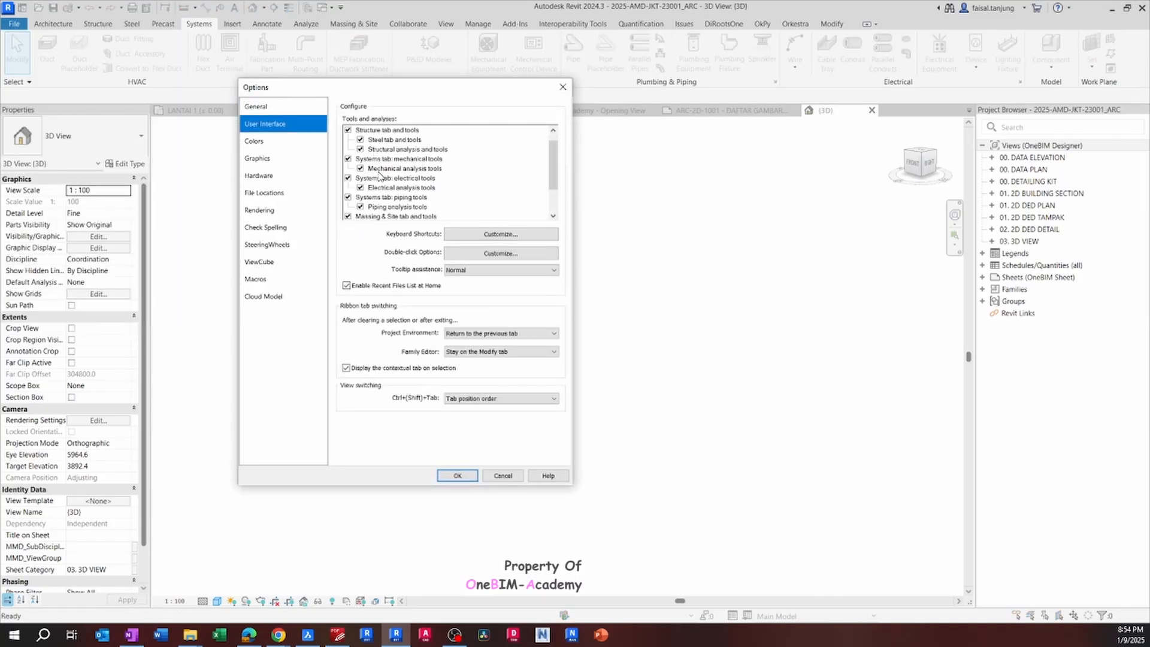
pyautogui.scroll(-1, 379, 178)
pyautogui.scroll(1, 379, 178)
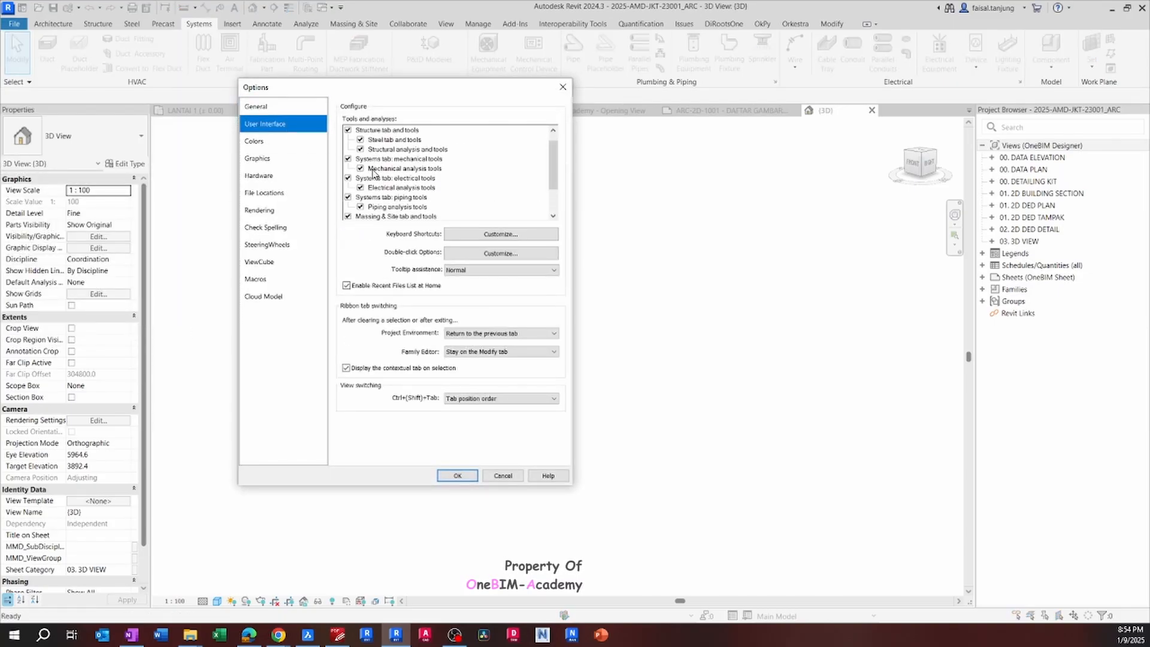
pyautogui.click(348, 159)
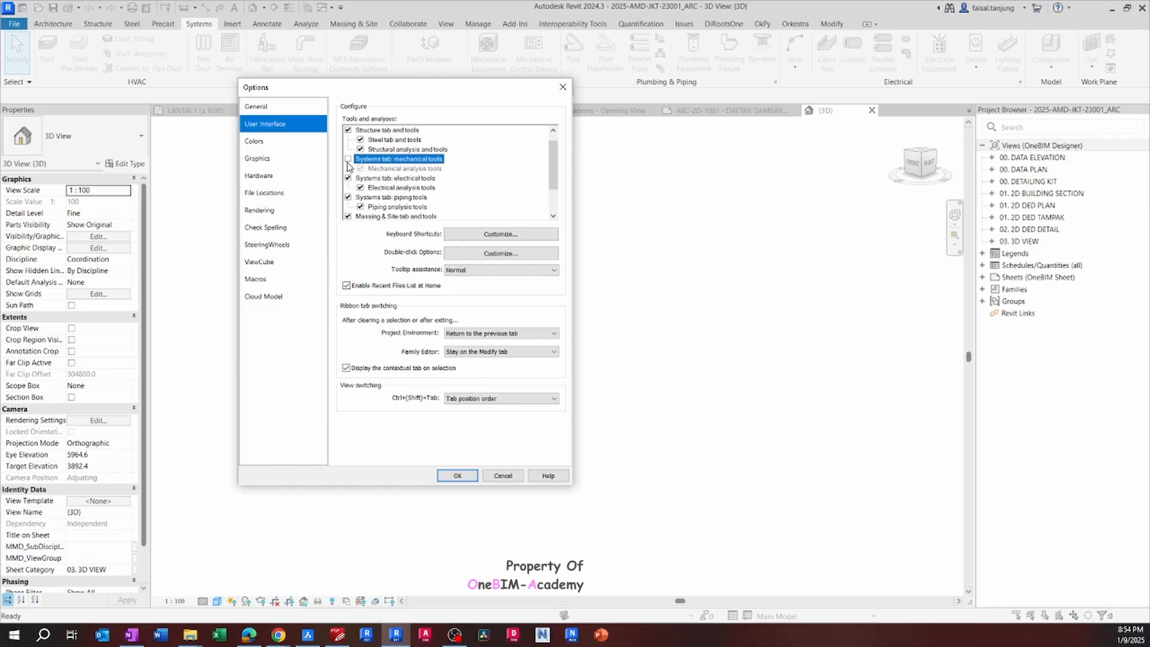
pyautogui.click(348, 178)
pyautogui.scroll(-1, 347, 182)
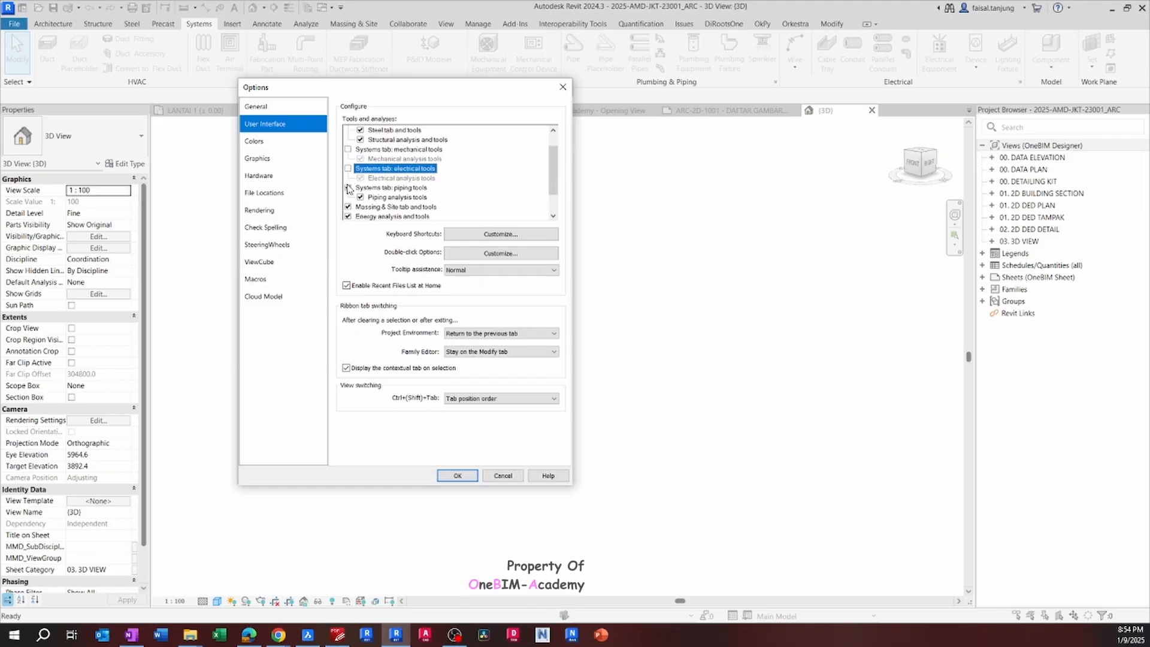
pyautogui.click(348, 188)
pyautogui.click(468, 479)
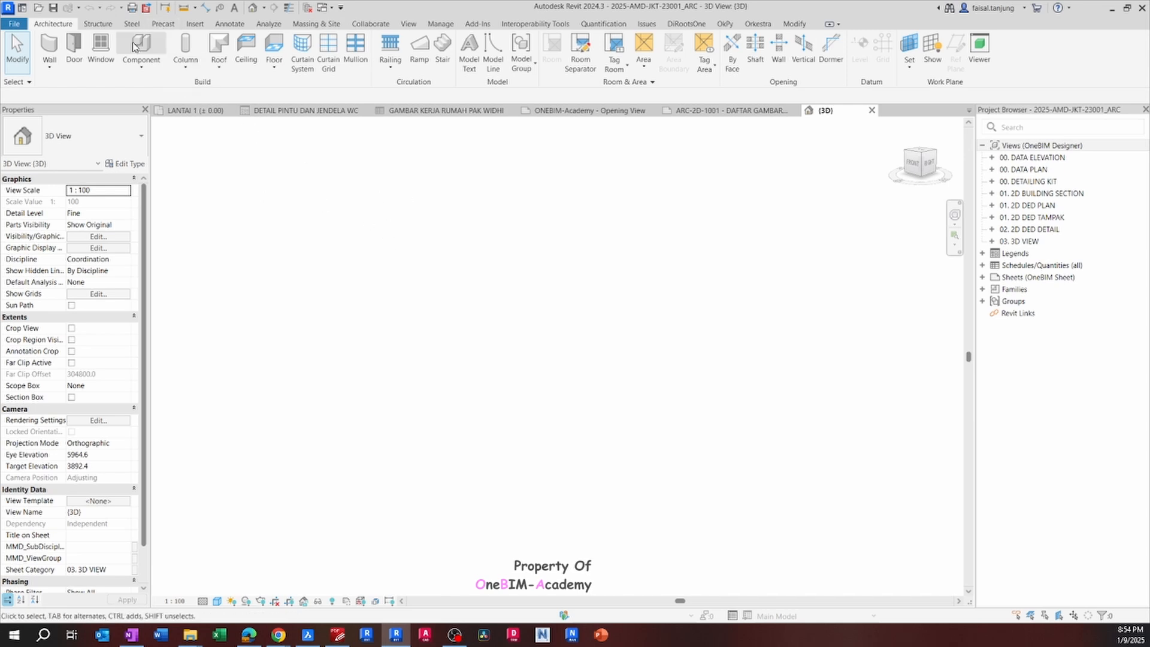
# Turn the Systems mechanical, electrical and piping tools back on in the user interface options and display the Systems tools.
pyautogui.click(14, 24)
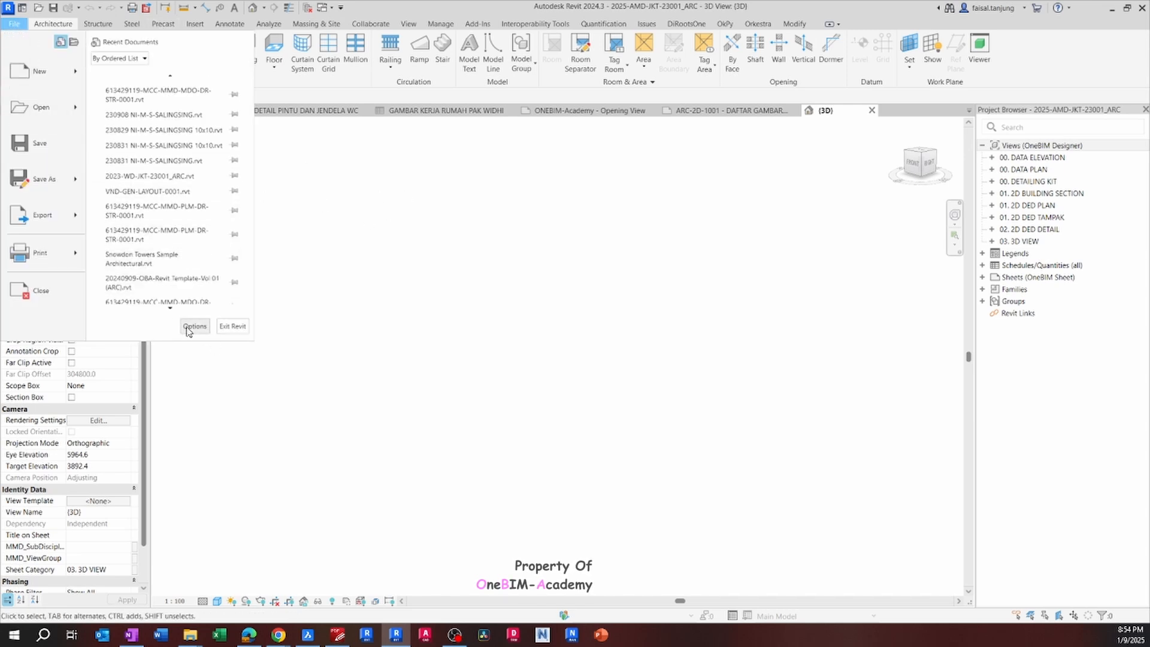
pyautogui.click(14, 25)
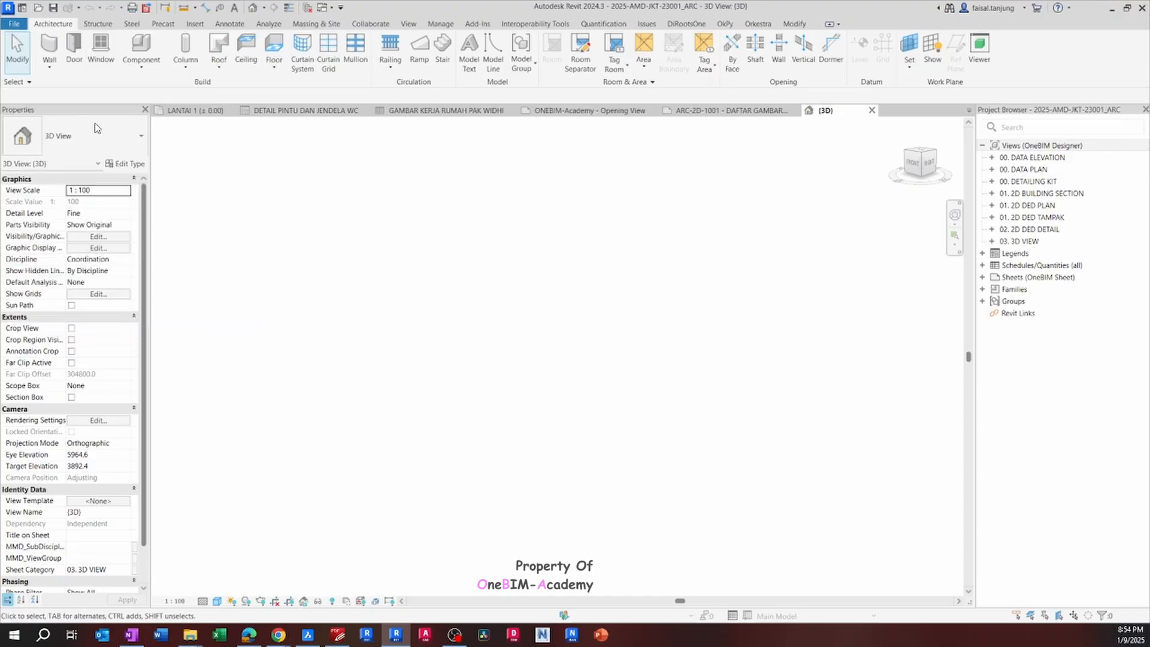
pyautogui.click(20, 25)
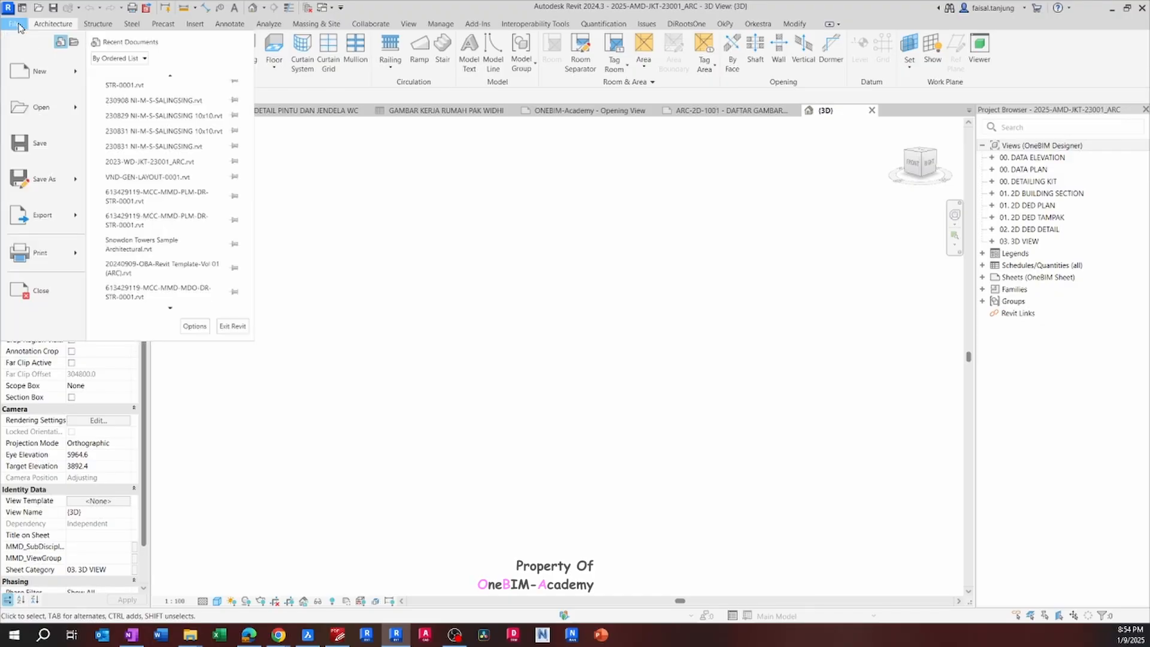
pyautogui.click(196, 329)
pyautogui.click(283, 127)
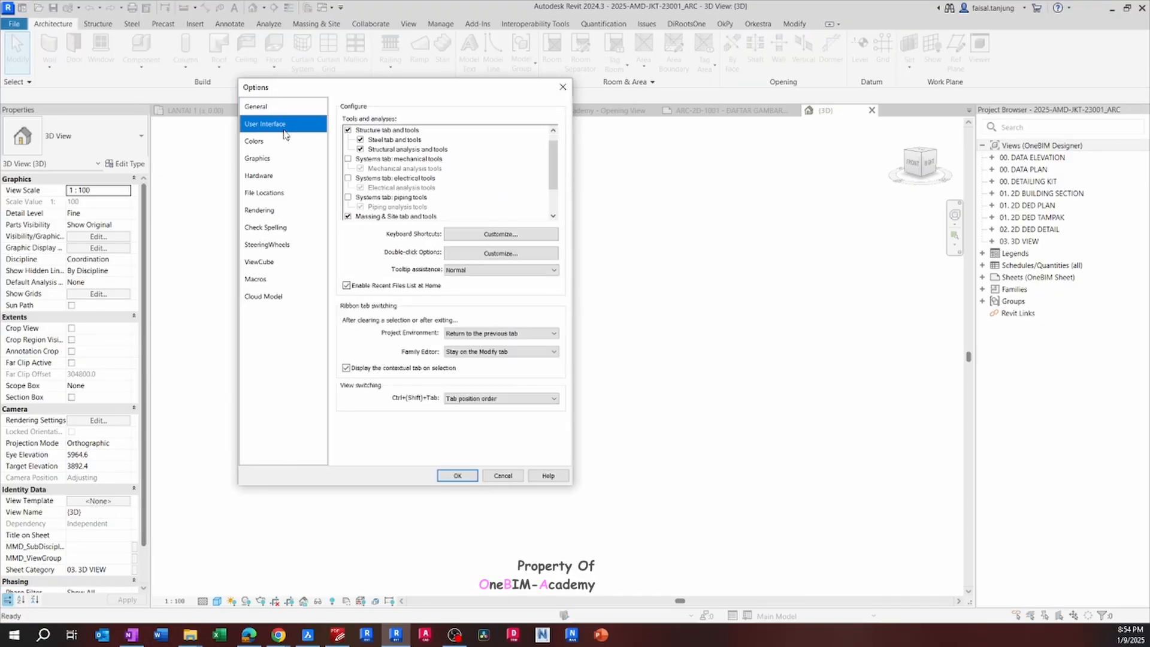
pyautogui.click(348, 159)
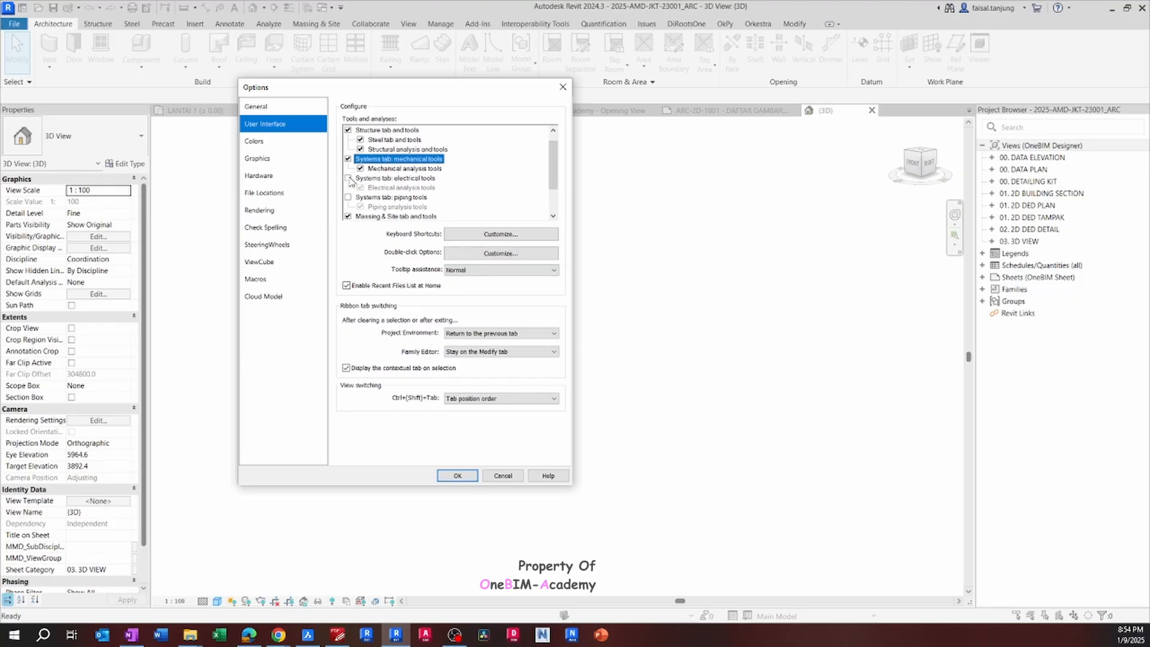
pyautogui.click(348, 178)
pyautogui.click(348, 197)
pyautogui.click(456, 474)
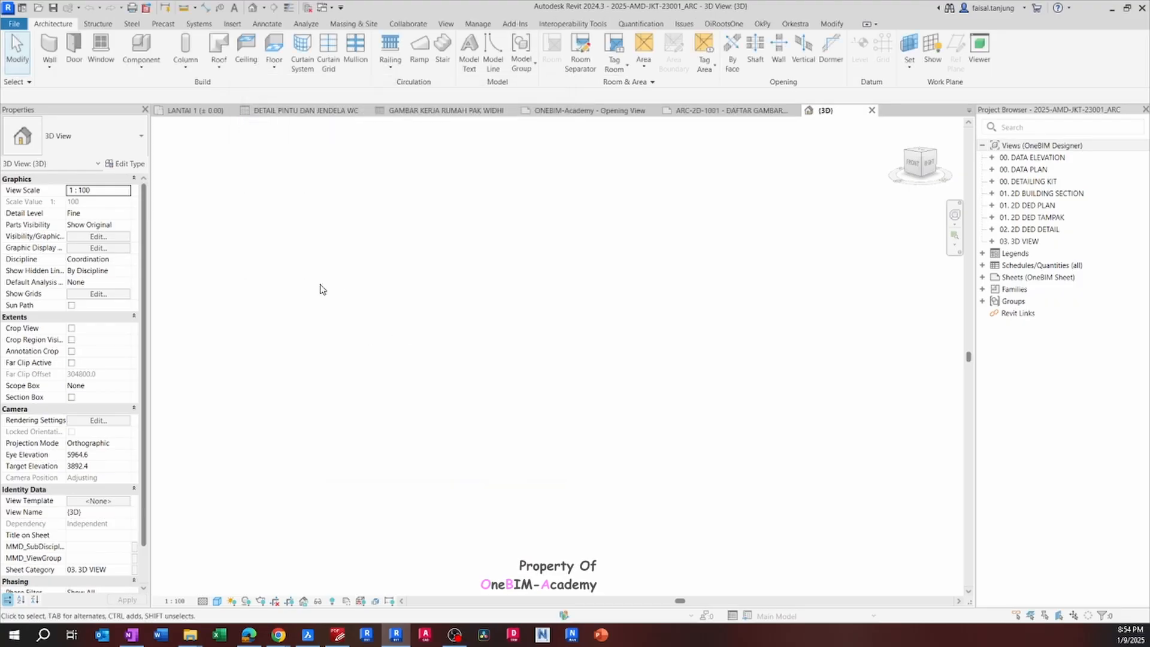
pyautogui.click(198, 24)
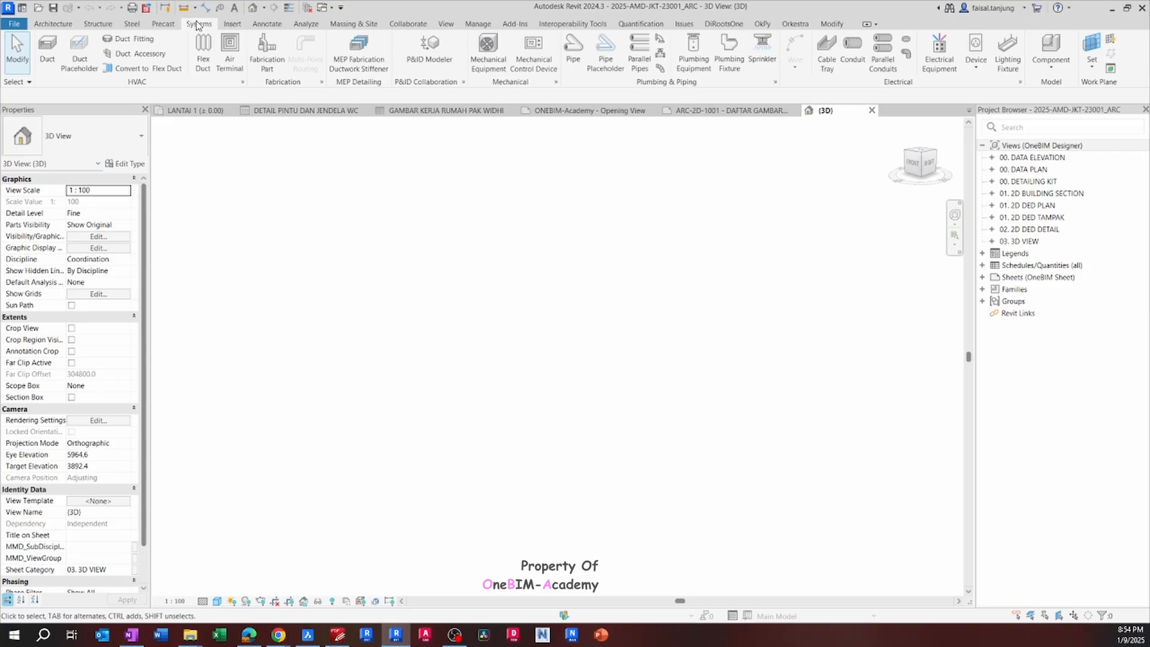
# Display the Insert tools and view the local and Autodesk Docs options for linking a coordination model, closing the file selection without linking anything.
pyautogui.click(228, 24)
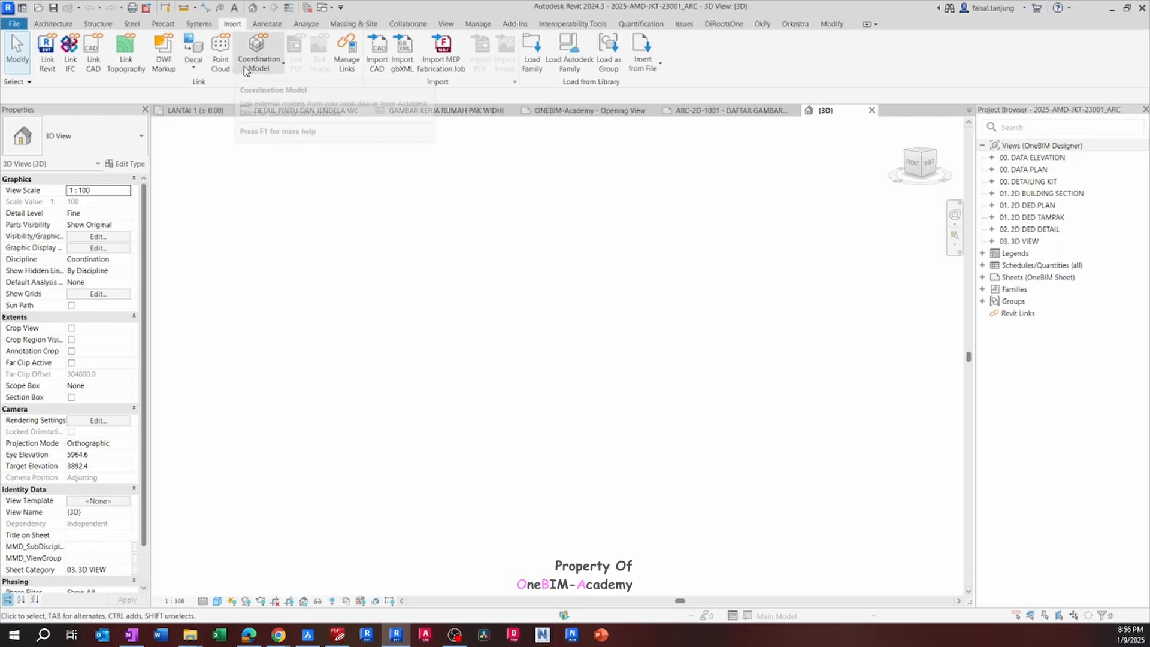
pyautogui.click(260, 65)
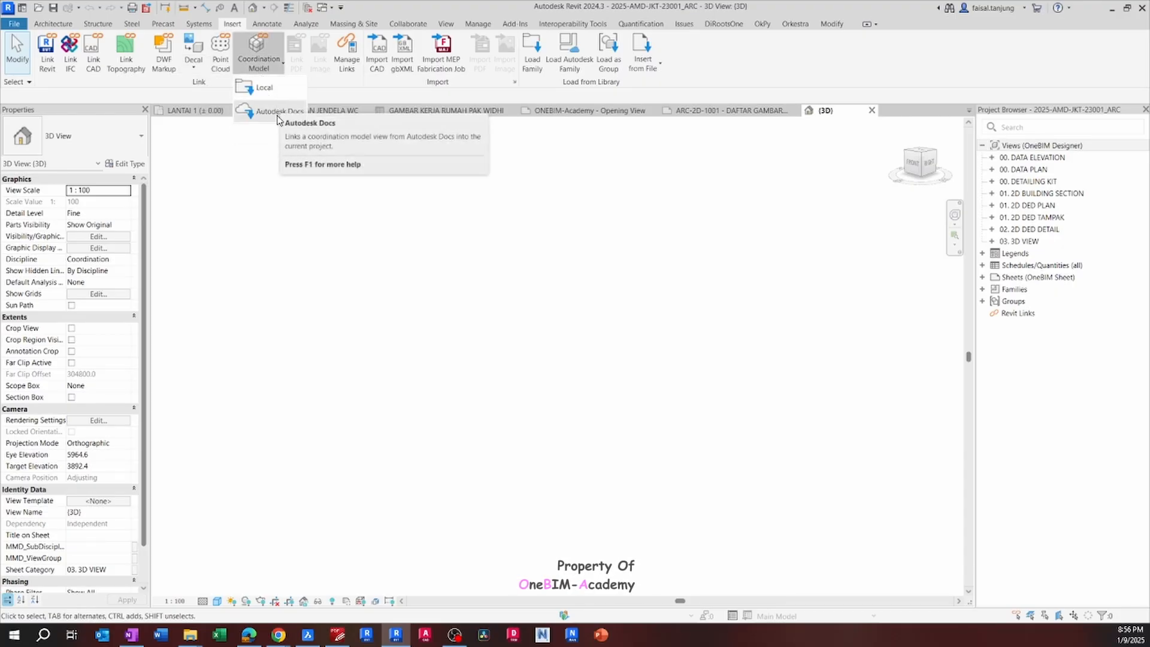
pyautogui.click(265, 87)
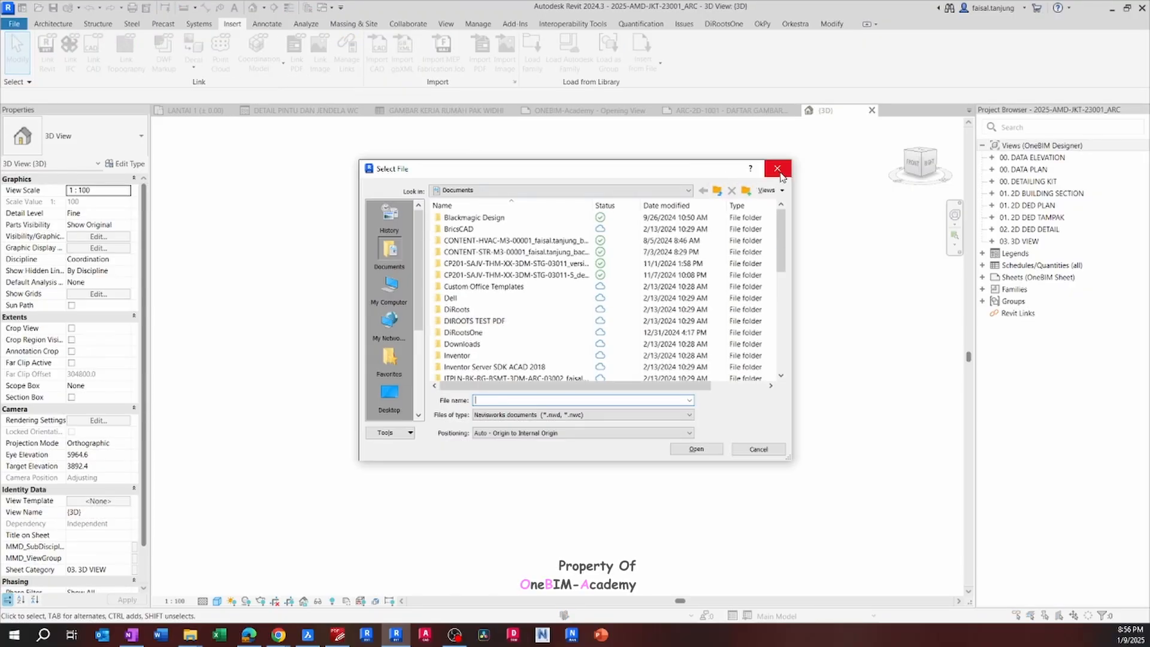
pyautogui.click(778, 169)
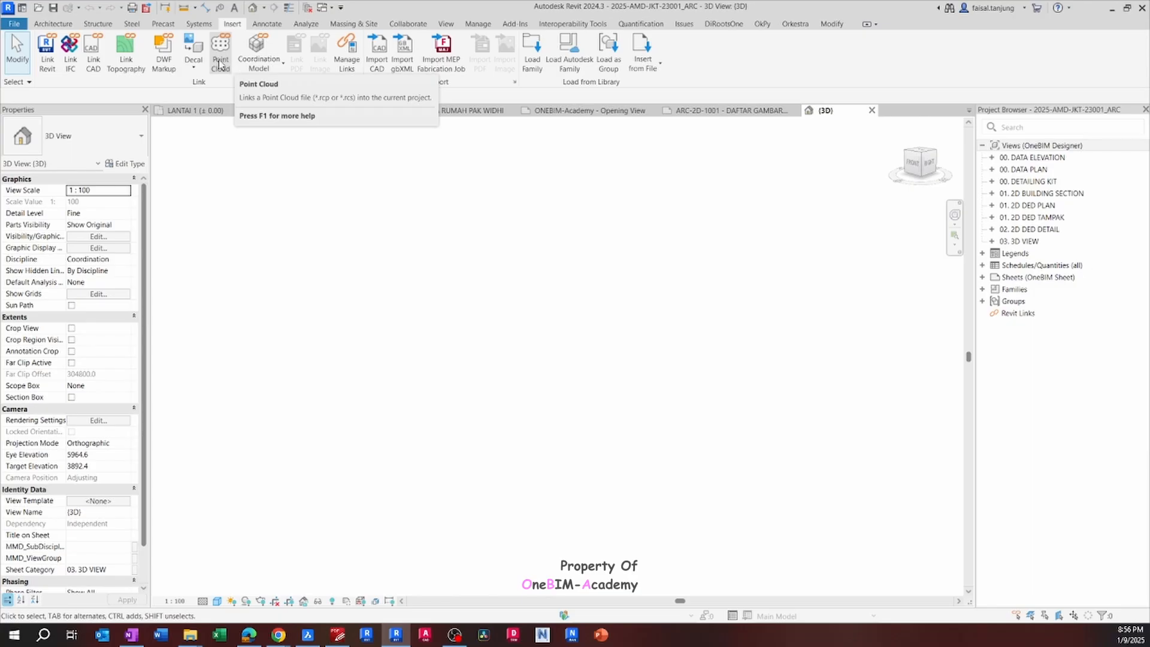
pyautogui.click(265, 64)
pyautogui.click(264, 62)
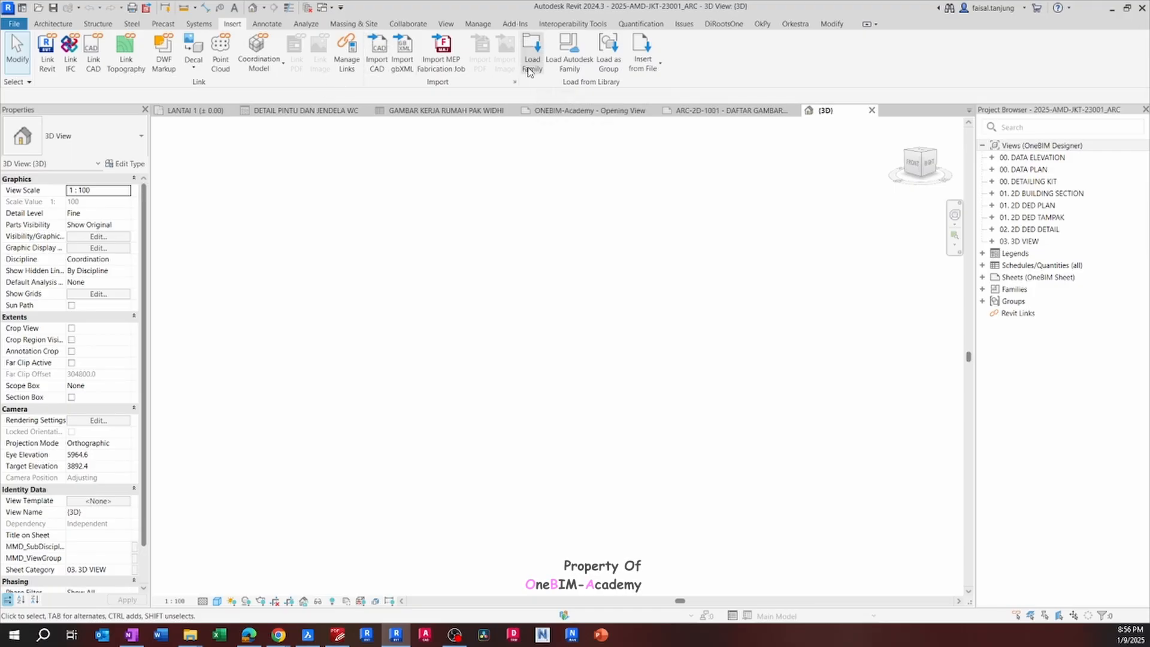
# Browse the Autodesk family library's categories and its Furniture families, then close the library without loading anything.
pyautogui.click(572, 57)
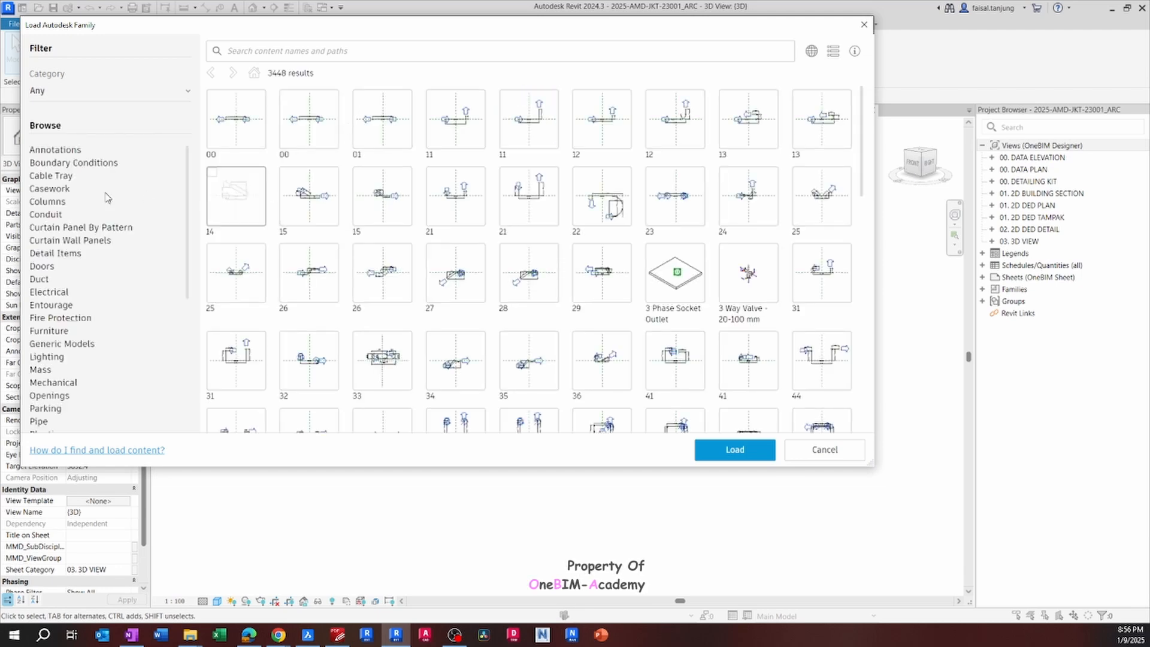
pyautogui.scroll(-2, 57, 180)
pyautogui.scroll(2, 71, 222)
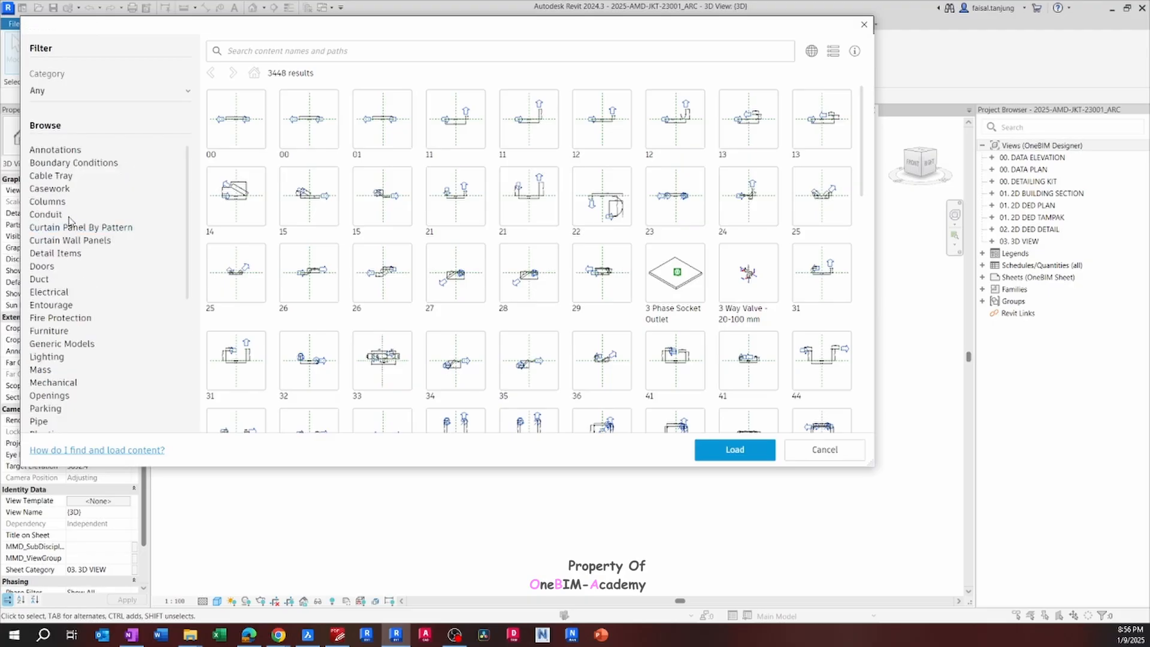
pyautogui.scroll(-4, 54, 335)
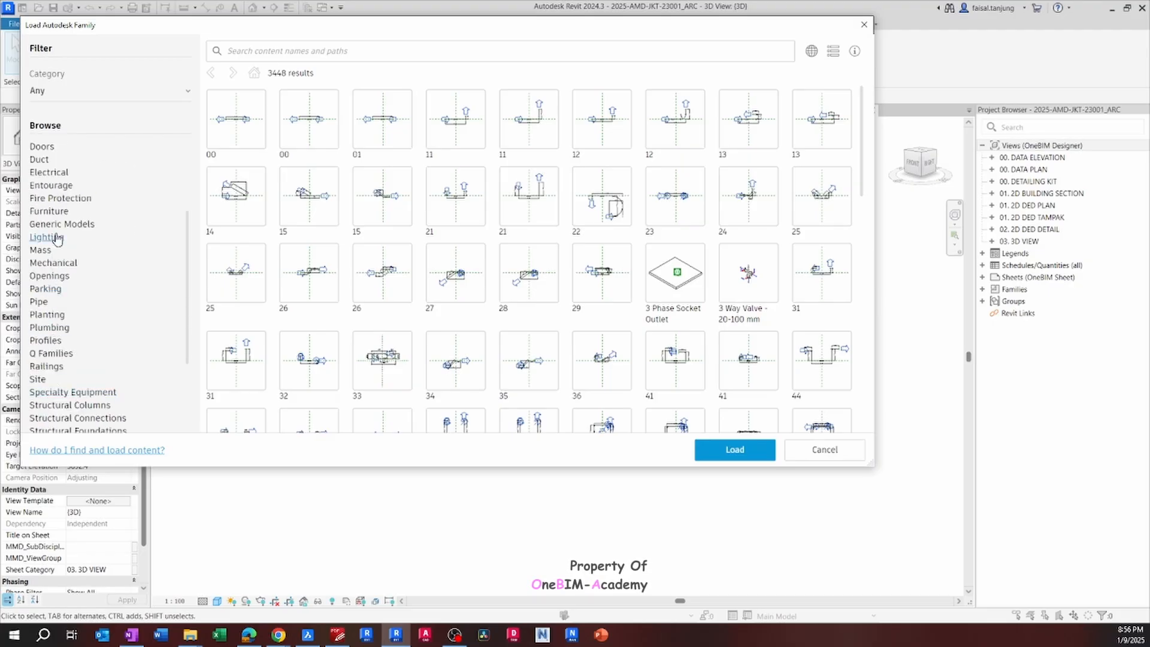
pyautogui.click(66, 214)
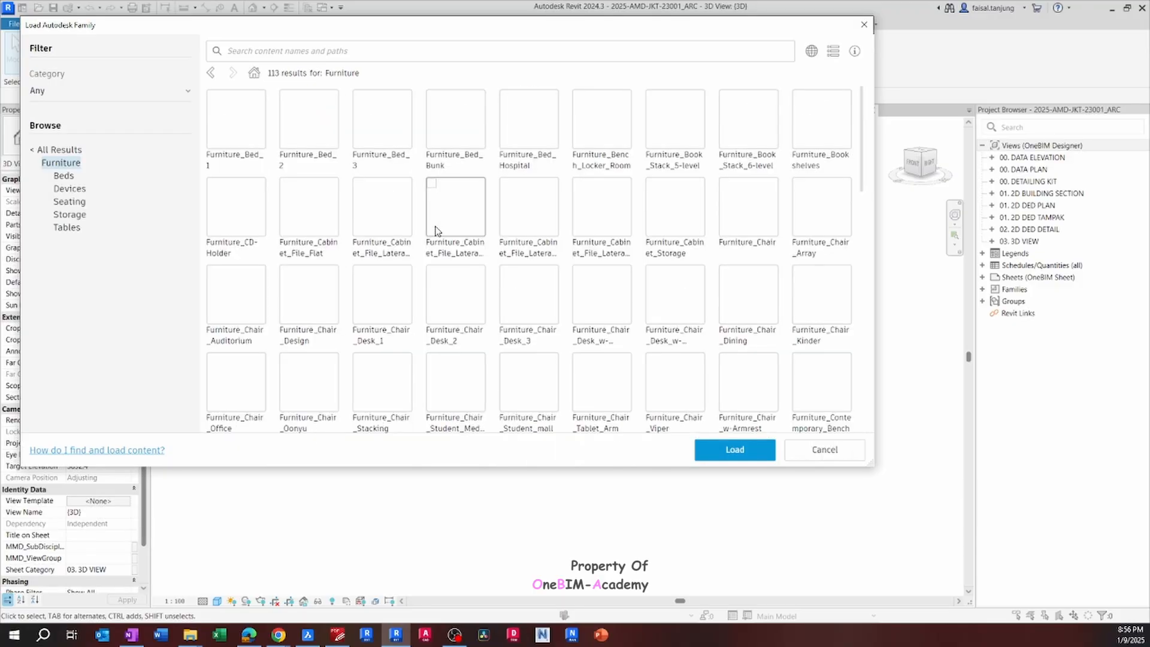
pyautogui.scroll(-3, 618, 243)
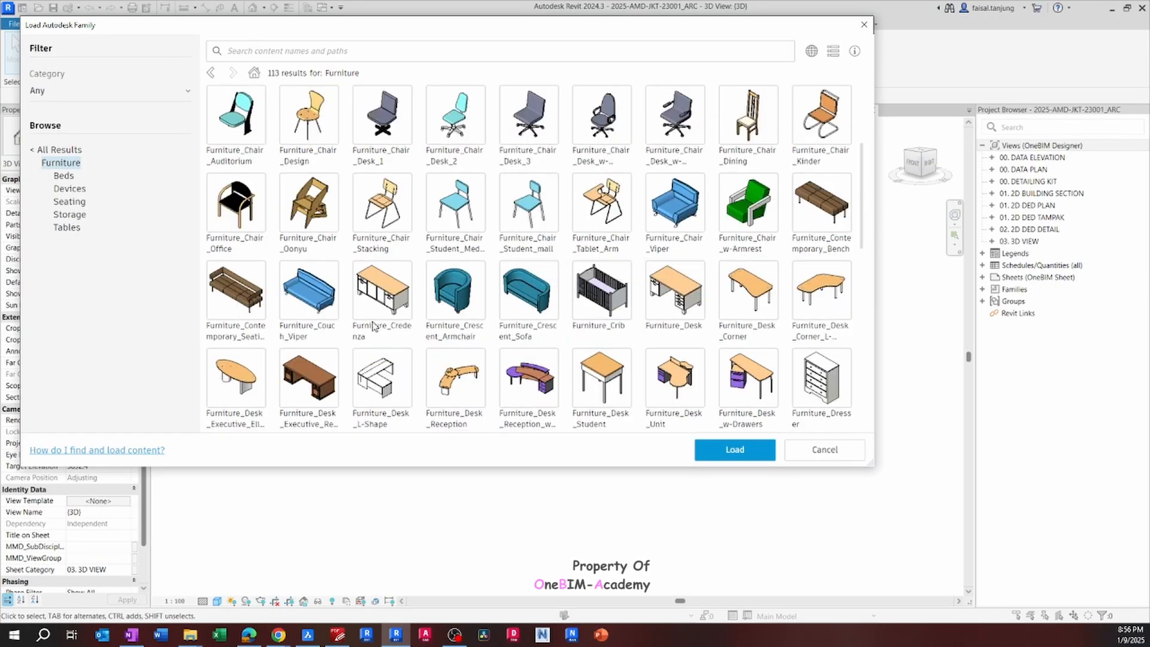
pyautogui.scroll(3, 572, 314)
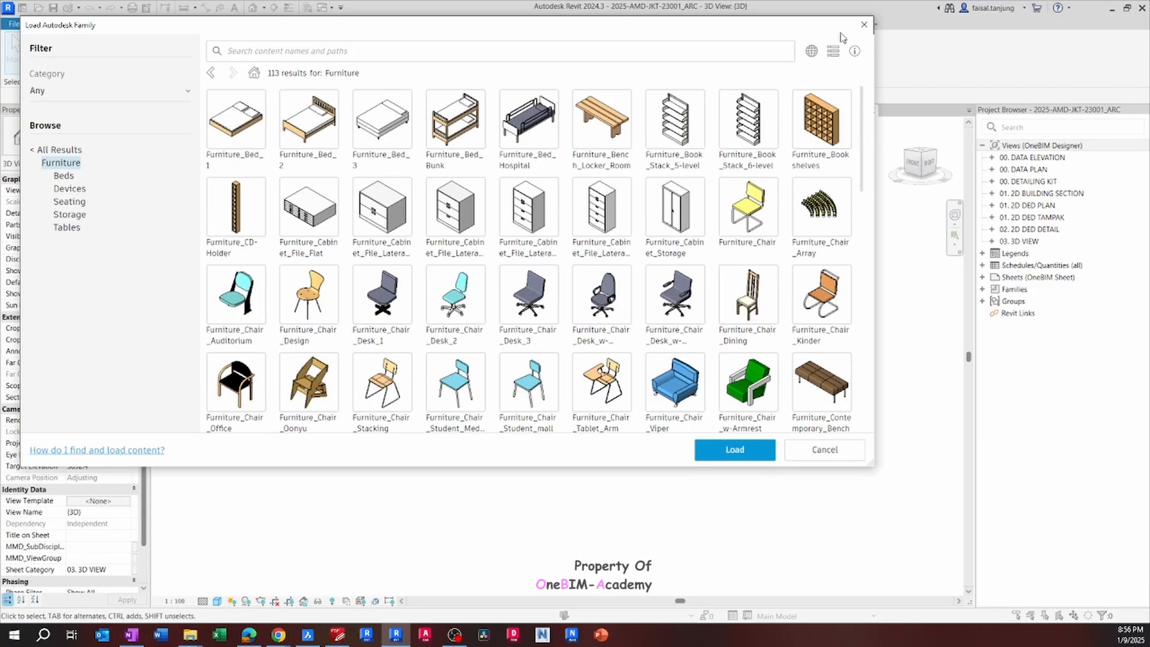
pyautogui.click(861, 26)
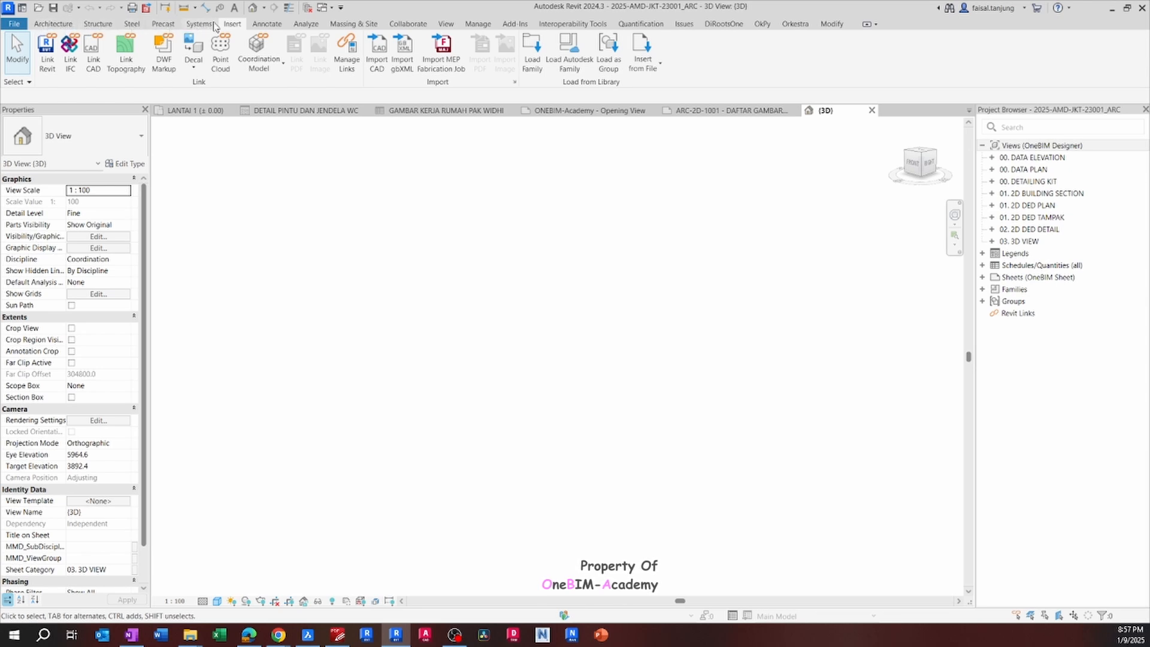
# Display the Annotate tools, and open sheet ARC-2D-1001 and the drawing list schedule placed on it.
pyautogui.click(267, 24)
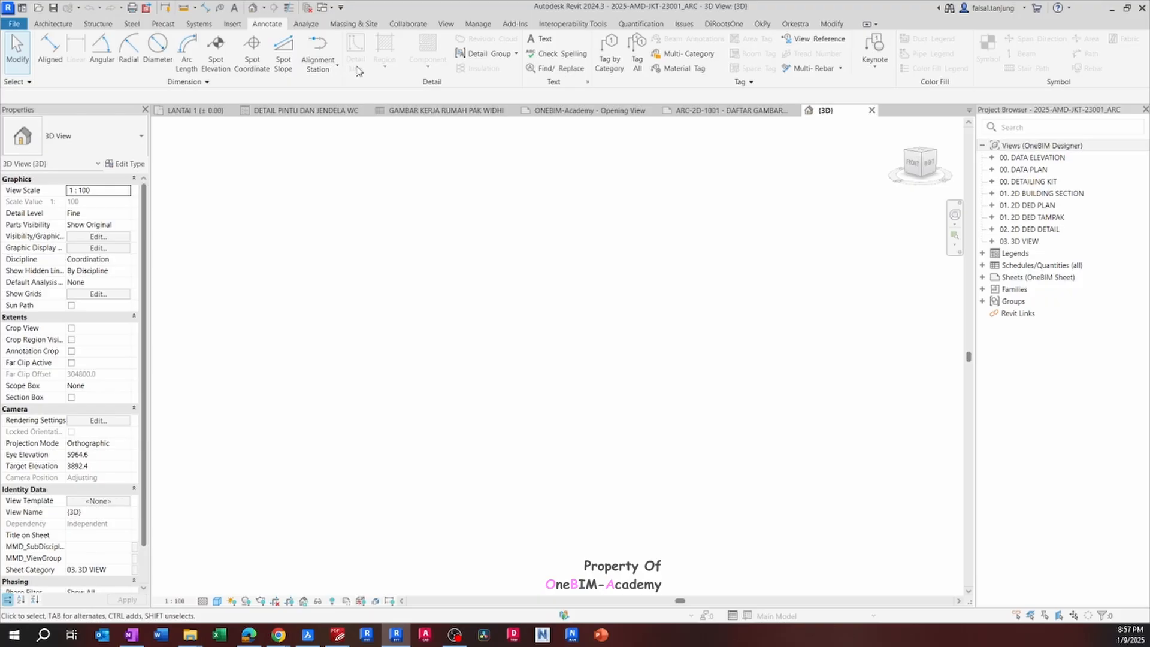
pyautogui.moveTo(492, 270); pyautogui.dragTo(456, 251, button='middle')
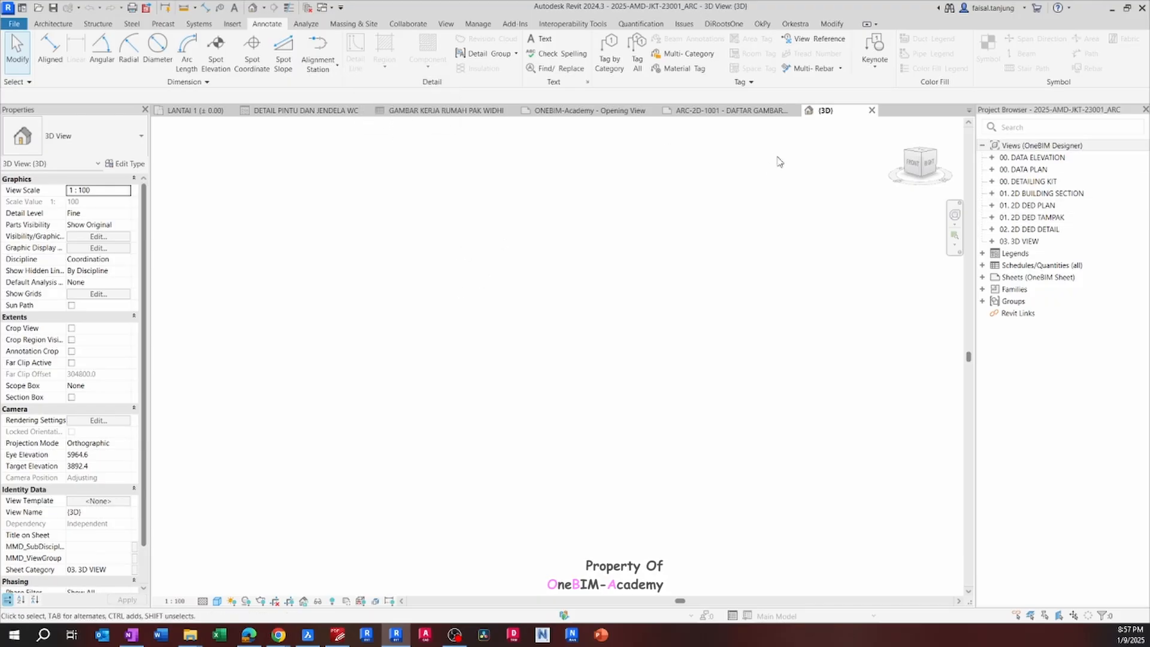
pyautogui.click(683, 112)
pyautogui.scroll(3, 453, 194)
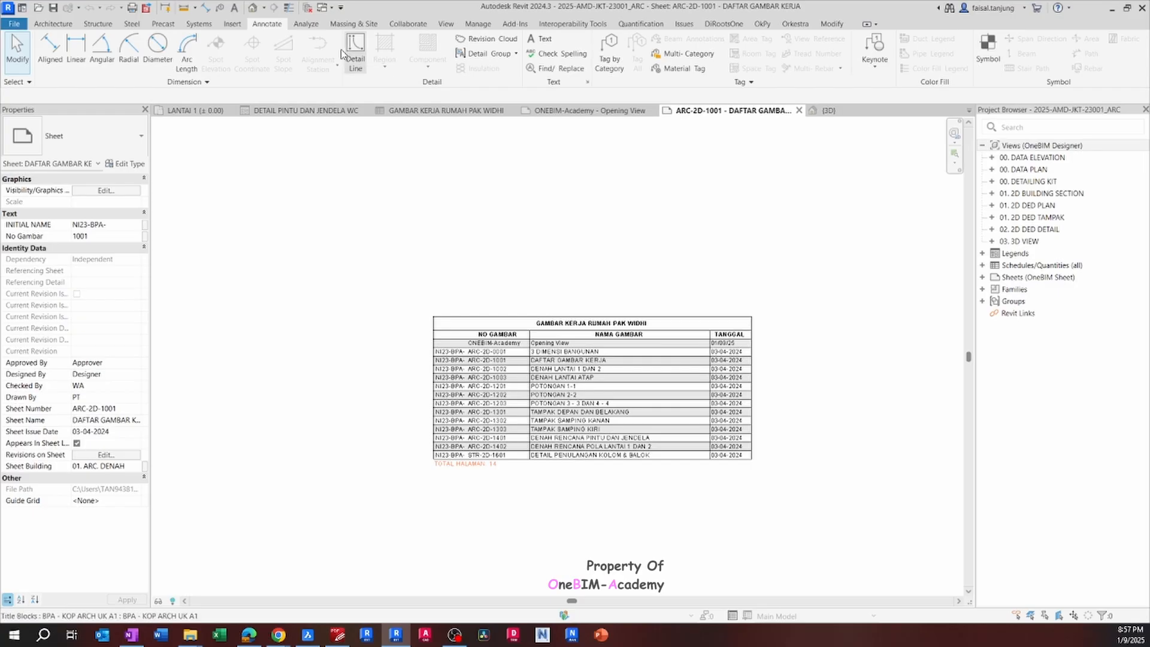
pyautogui.doubleClick(615, 358)
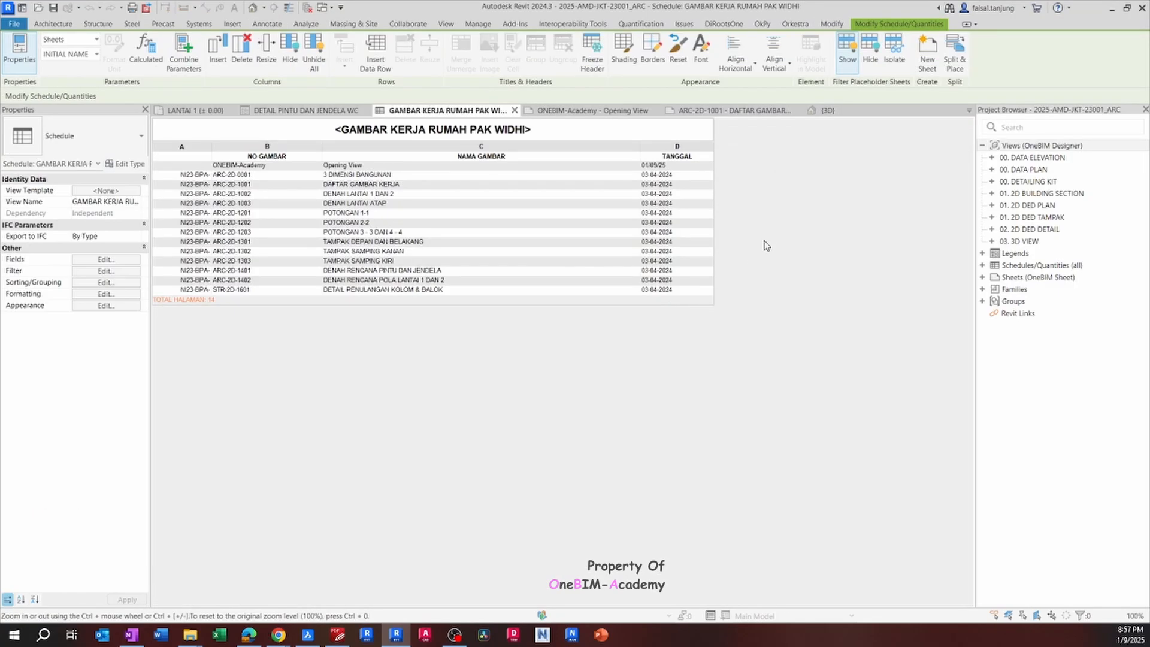
# Close the drawing list schedule and open the floor plan LANTAI 1 (± 0.00) under 00. DATA PLAN.
pyautogui.click(514, 110)
pyautogui.doubleClick(1030, 170)
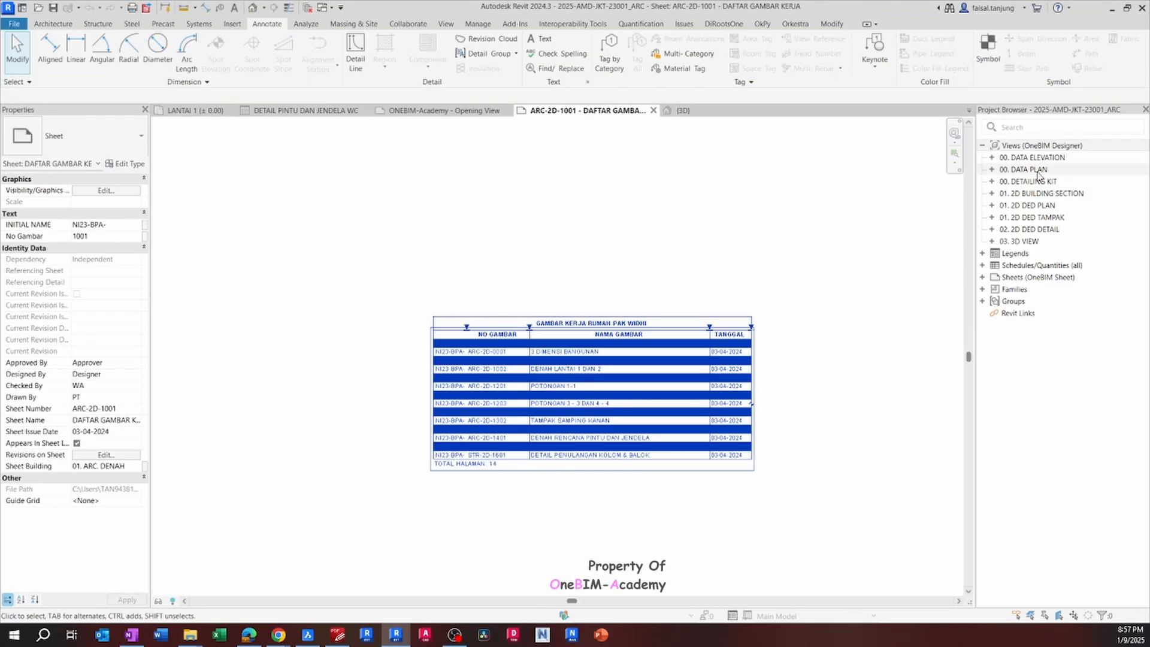
pyautogui.doubleClick(1045, 181)
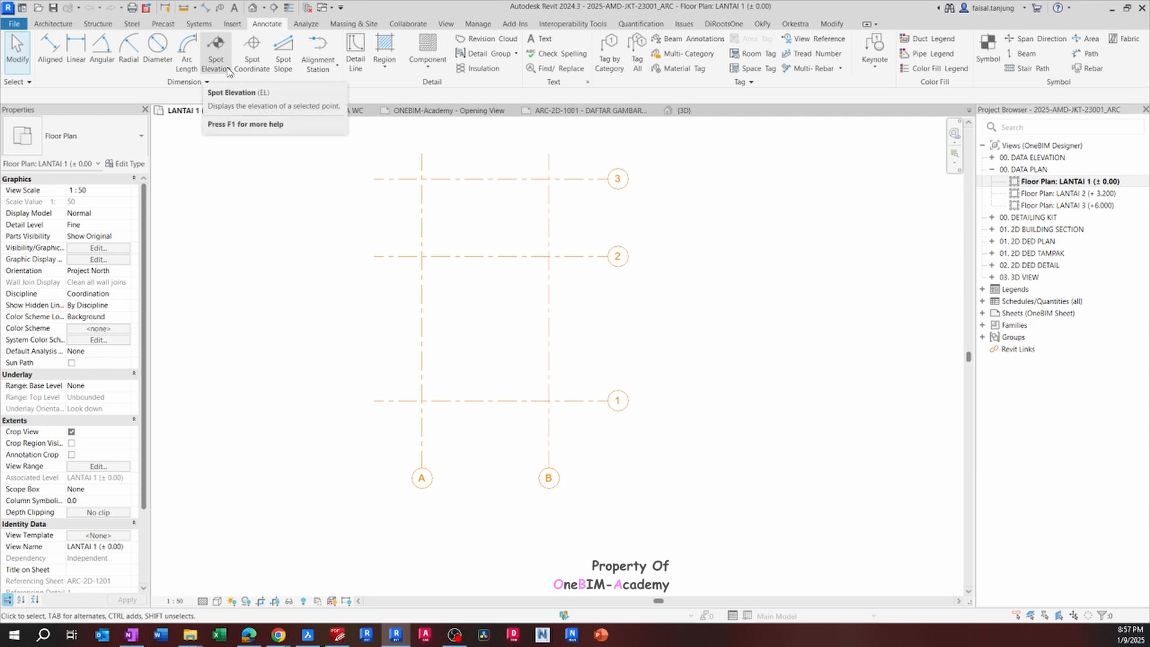
# Draw a rectangular Solid_Concrete filled region of about 4.6 m² to the right of the grid 2 bubble.
pyautogui.click(384, 69)
pyautogui.click(411, 87)
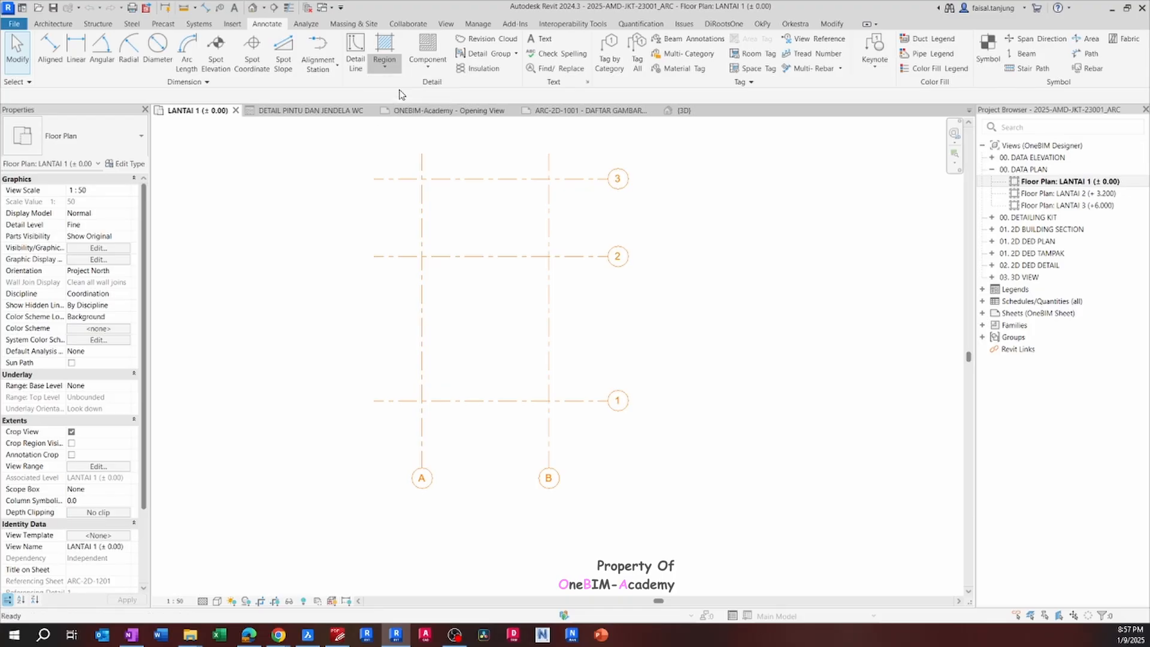
pyautogui.click(553, 40)
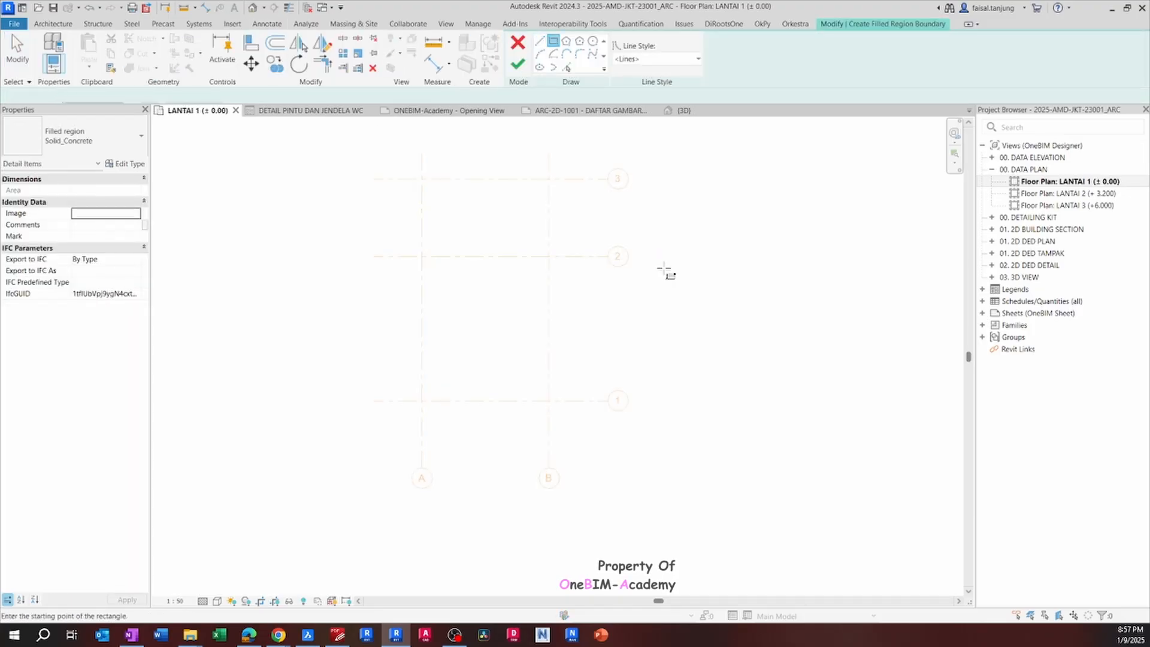
pyautogui.click(654, 256)
pyautogui.click(727, 320)
pyautogui.click(516, 64)
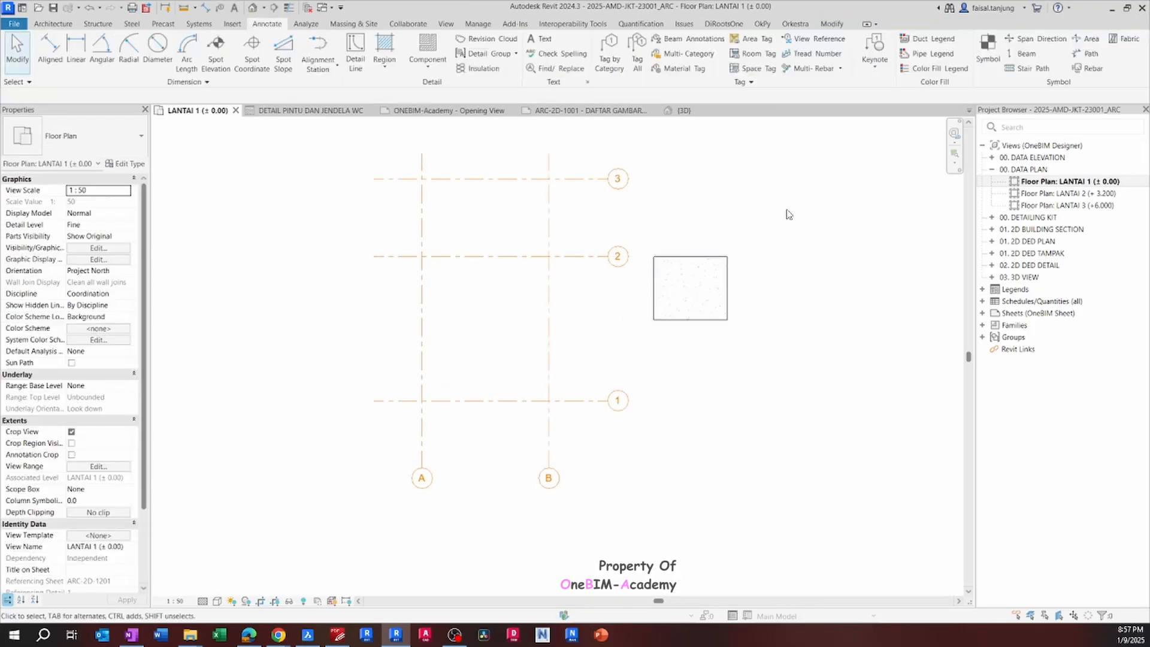
# Move the filled region between grids A and B, about 800 mm from grid A and 1000 mm below grid 2.
pyautogui.scroll(5, 726, 326)
pyautogui.click(677, 271)
pyautogui.scroll(-3, 677, 271)
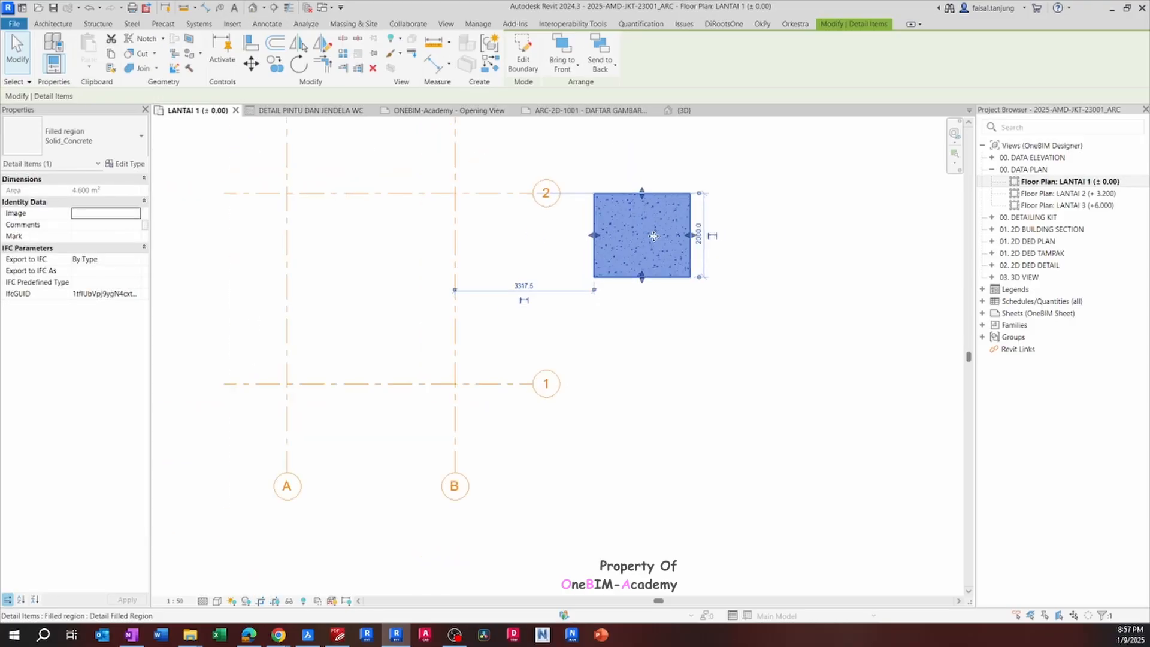
pyautogui.moveTo(653, 233); pyautogui.dragTo(381, 272)
pyautogui.scroll(3, 355, 269)
pyautogui.moveTo(360, 258); pyautogui.dragTo(459, 275, button='middle')
pyautogui.click(444, 200)
pyautogui.click(455, 281)
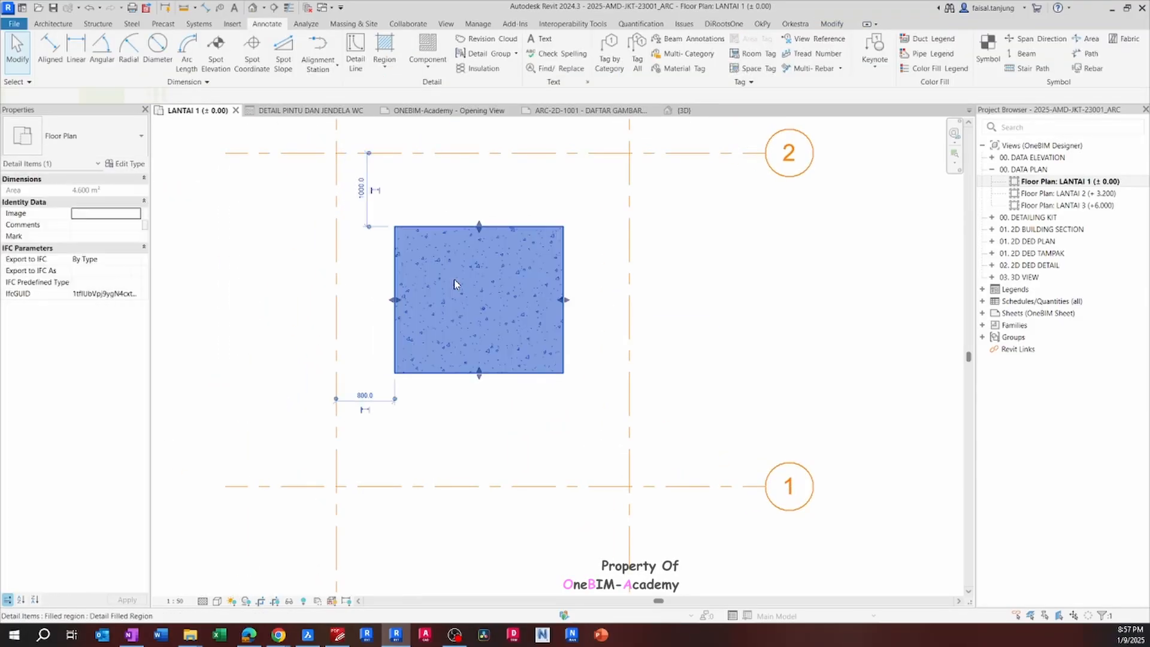
pyautogui.click(454, 179)
pyautogui.click(454, 248)
pyautogui.click(436, 201)
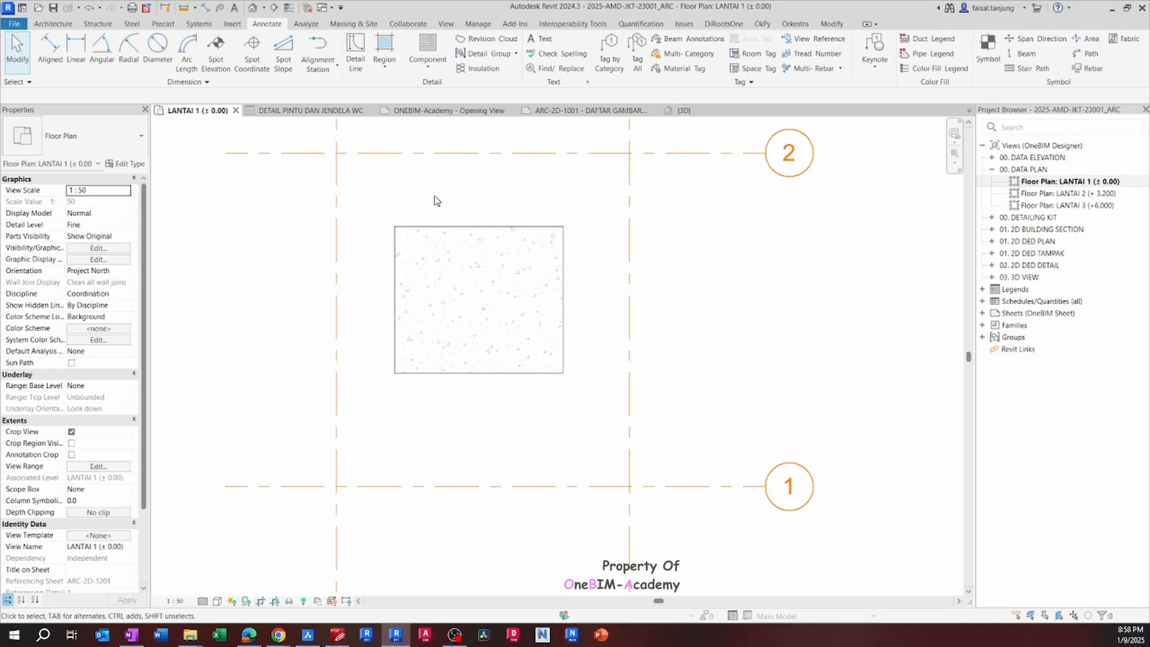
pyautogui.click(450, 267)
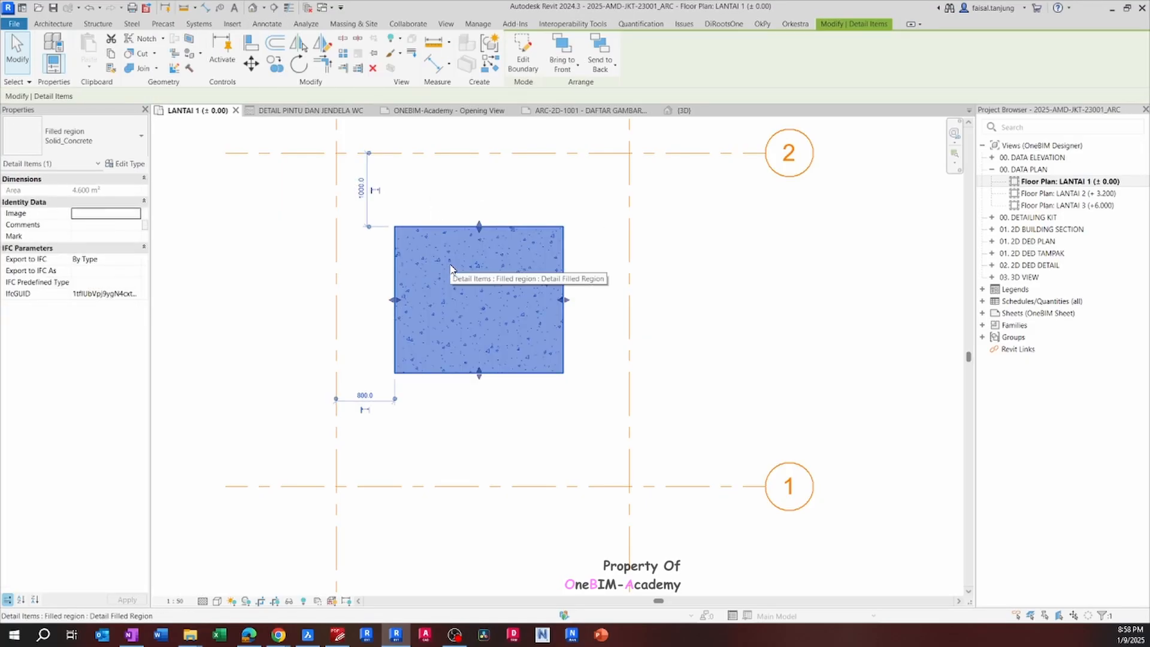
pyautogui.click(439, 196)
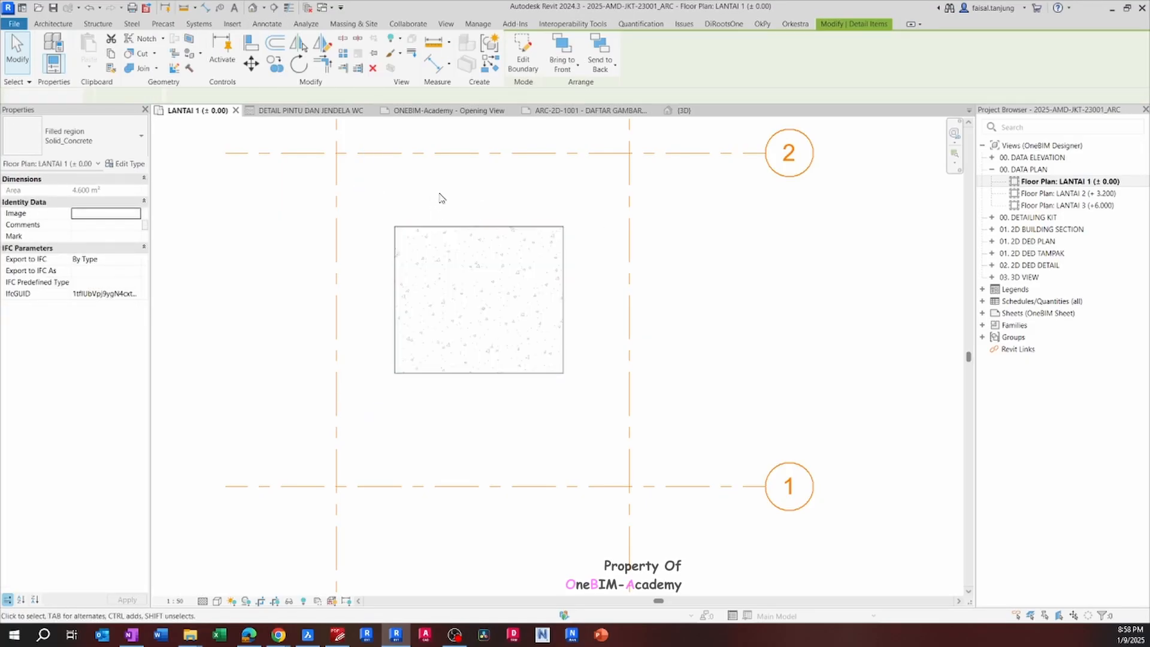
pyautogui.click(423, 252)
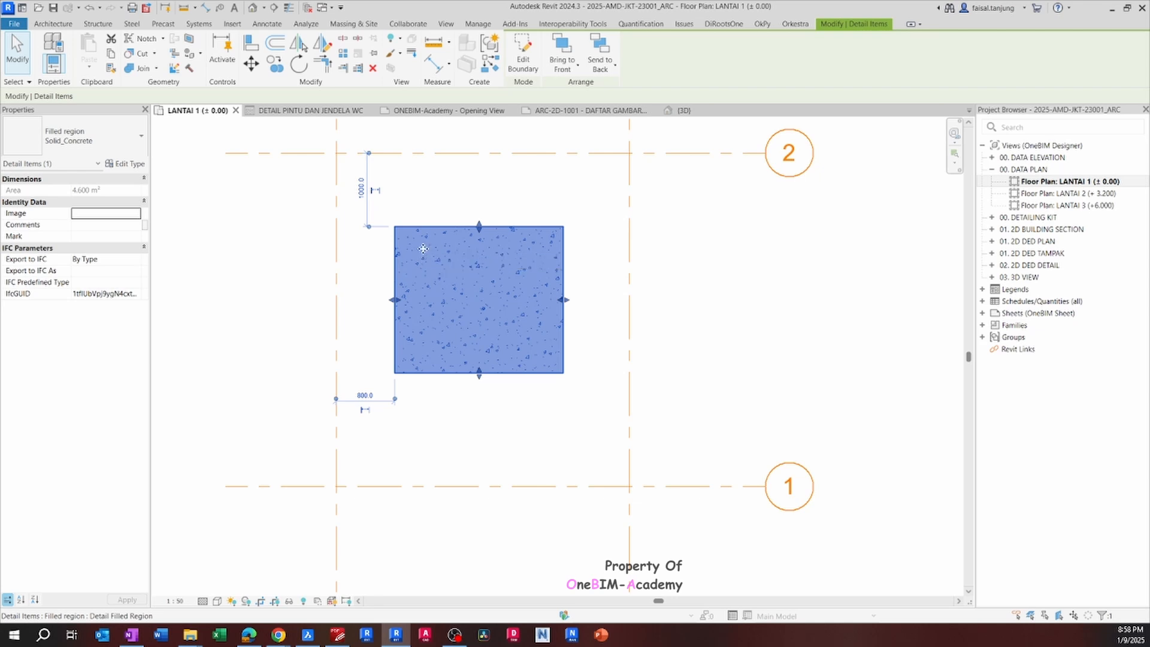
pyautogui.click(461, 200)
# Stretch the filled region up to about 700 mm below grid 2, across to grid B, and further down towards grid 1.
pyautogui.click(450, 235)
pyautogui.moveTo(478, 227); pyautogui.dragTo(473, 205)
pyautogui.moveTo(566, 299); pyautogui.dragTo(629, 289)
pyautogui.moveTo(521, 373); pyautogui.dragTo(521, 403)
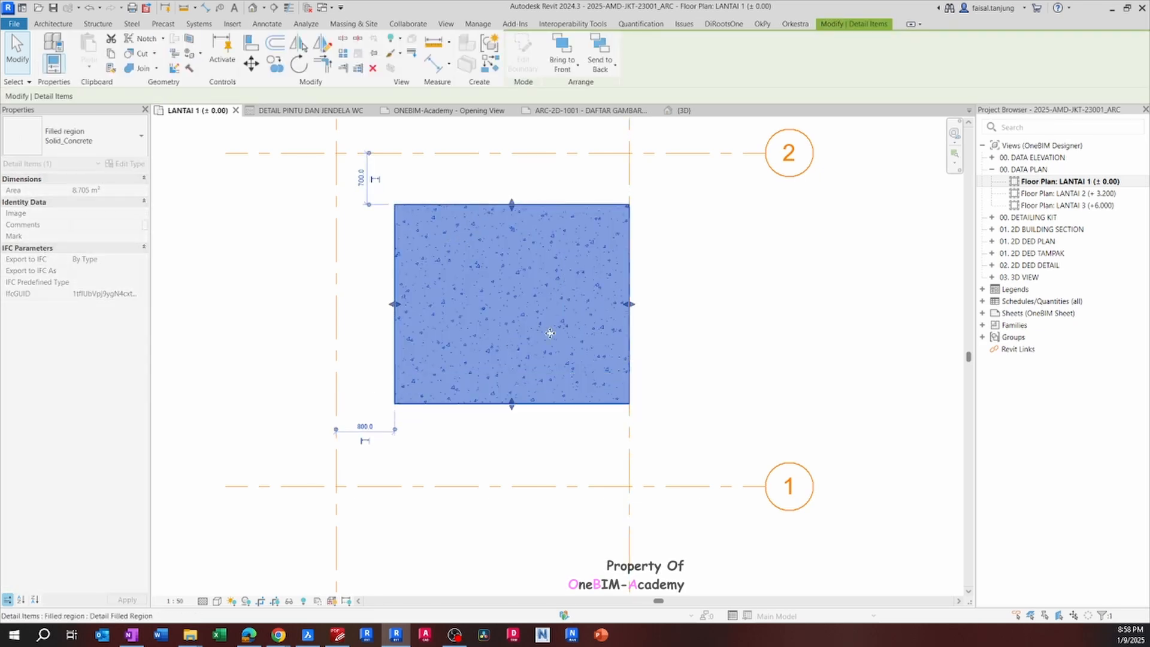
# Delete the concrete filled region from the floor plan.
pyautogui.click(642, 260)
pyautogui.click(598, 226)
pyautogui.press('Delete')
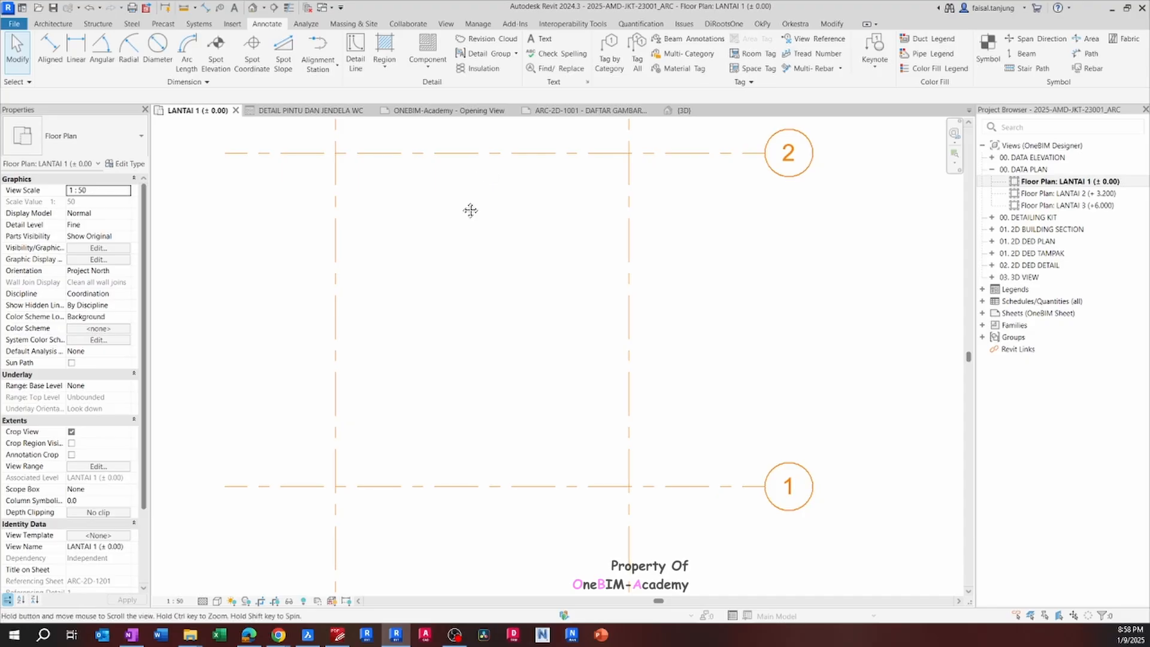
# Place a horizontal Brickwork - Section repeating detail about 4600 mm long across grid B, between grids 1 and 2.
pyautogui.moveTo(469, 208); pyautogui.dragTo(412, 209, button='middle')
pyautogui.click(428, 61)
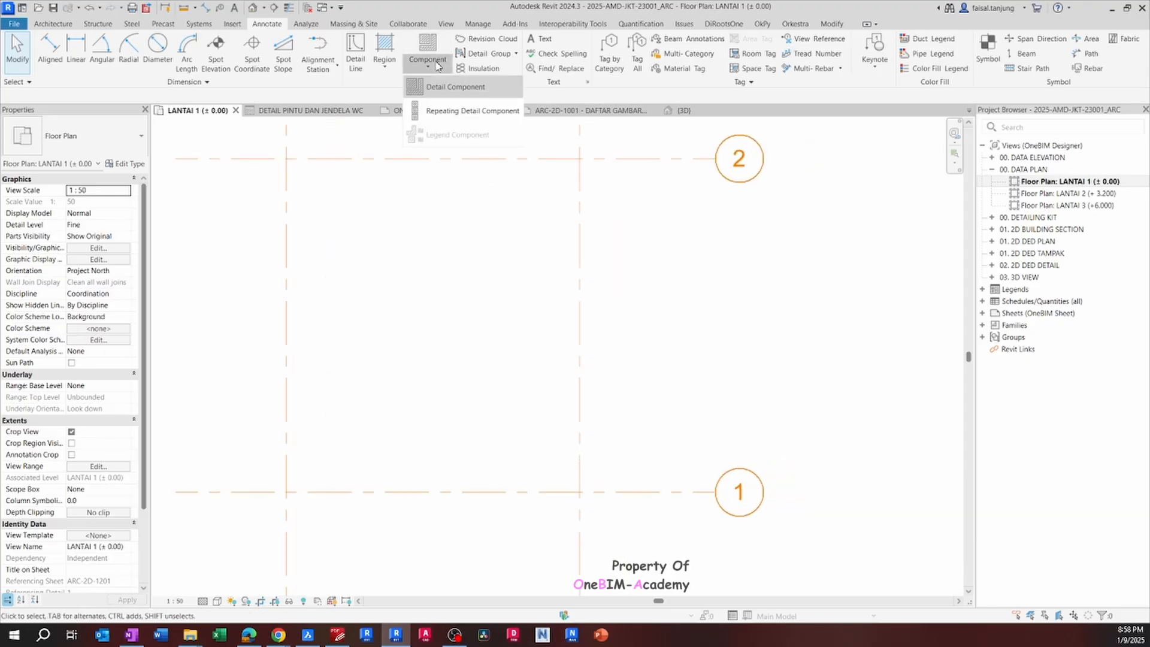
pyautogui.click(470, 113)
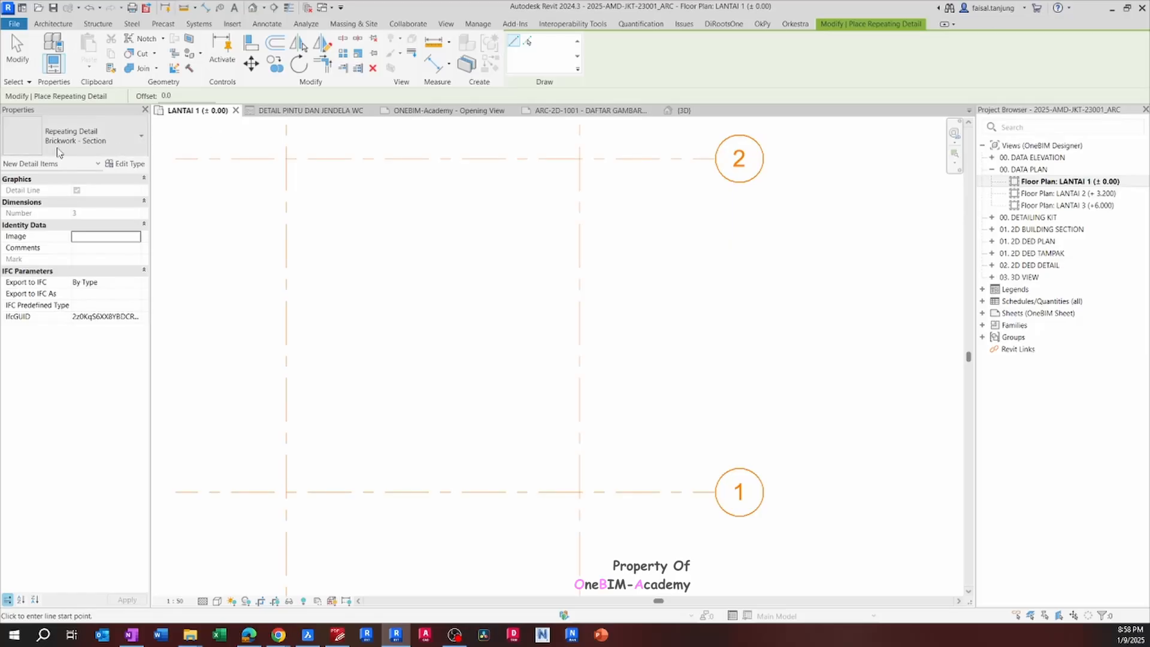
pyautogui.click(372, 263)
pyautogui.click(698, 264)
pyautogui.scroll(5, 689, 264)
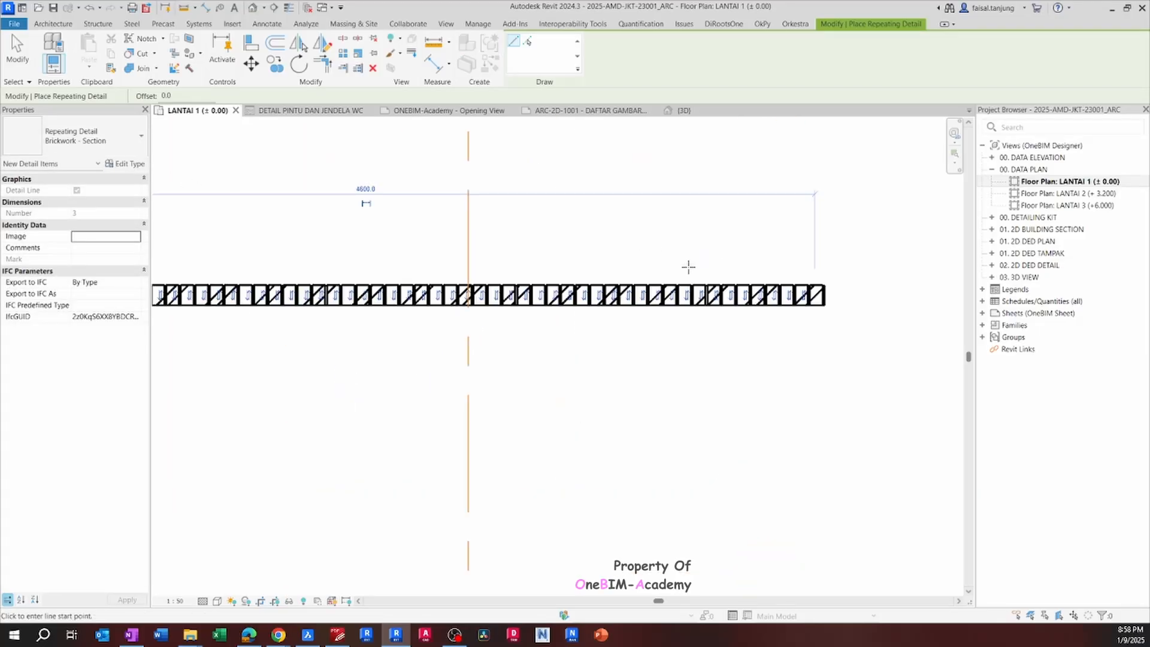
pyautogui.press('Escape')
pyautogui.press('Escape')
pyautogui.scroll(-3, 433, 362)
pyautogui.scroll(2, 446, 334)
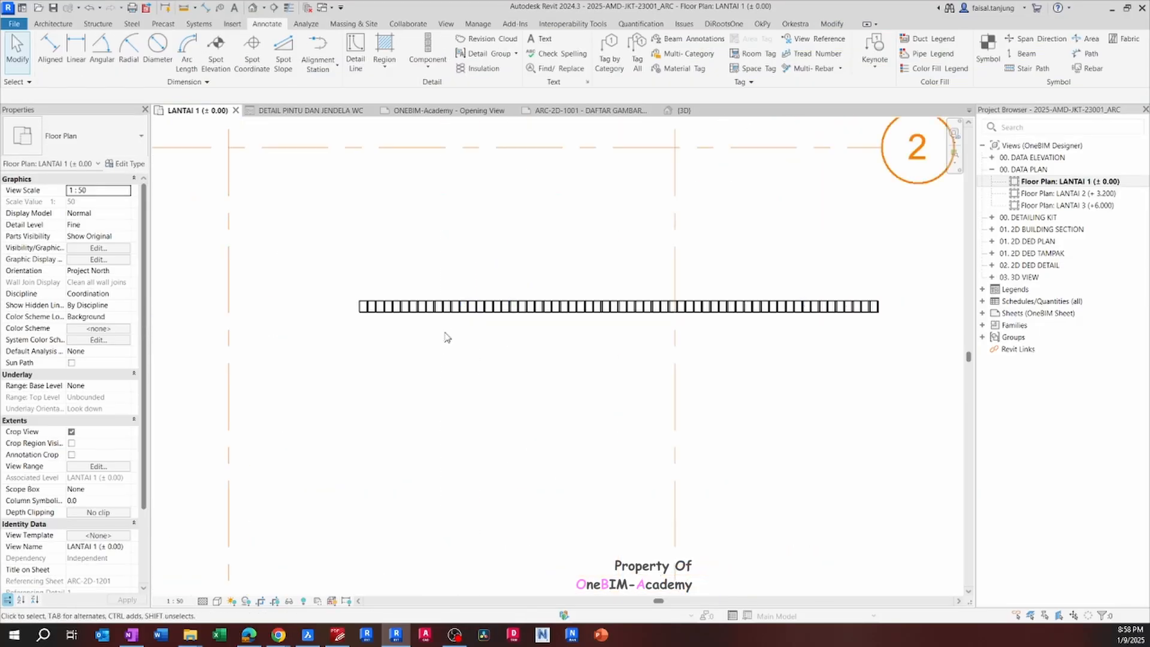
# Delete the brickwork repeating detail from the floor plan.
pyautogui.click(433, 278)
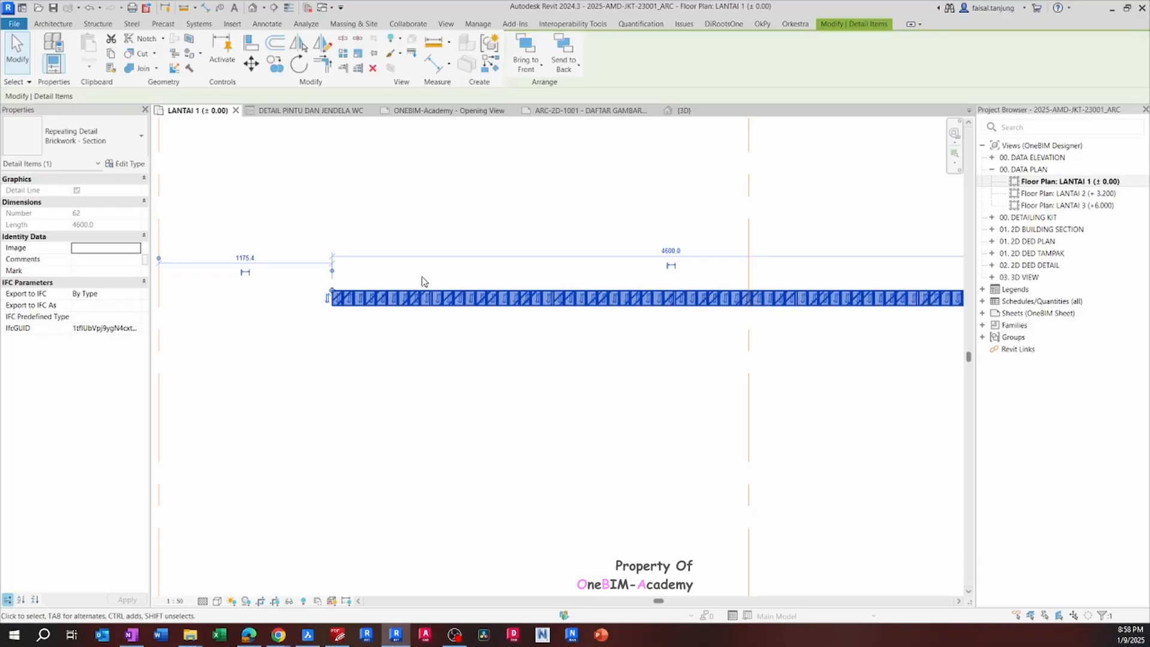
pyautogui.press('Delete')
pyautogui.scroll(-2, 432, 226)
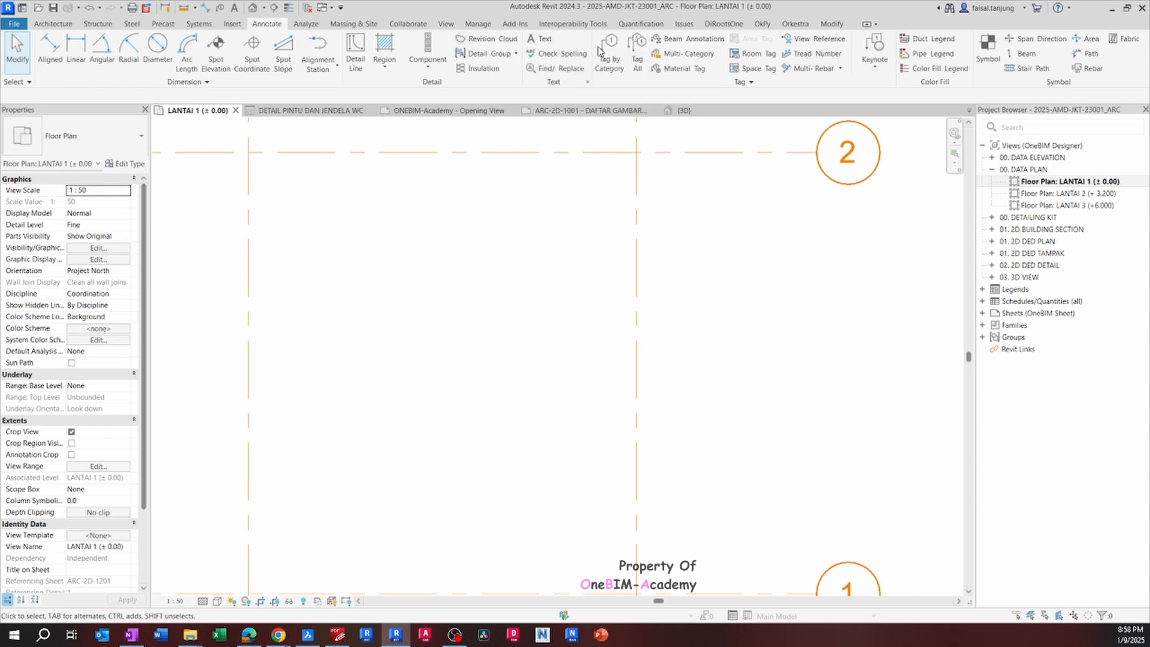
# Sketch a rectangular revision cloud between grids A and B below grid 2, and finish the sketch.
pyautogui.click(494, 40)
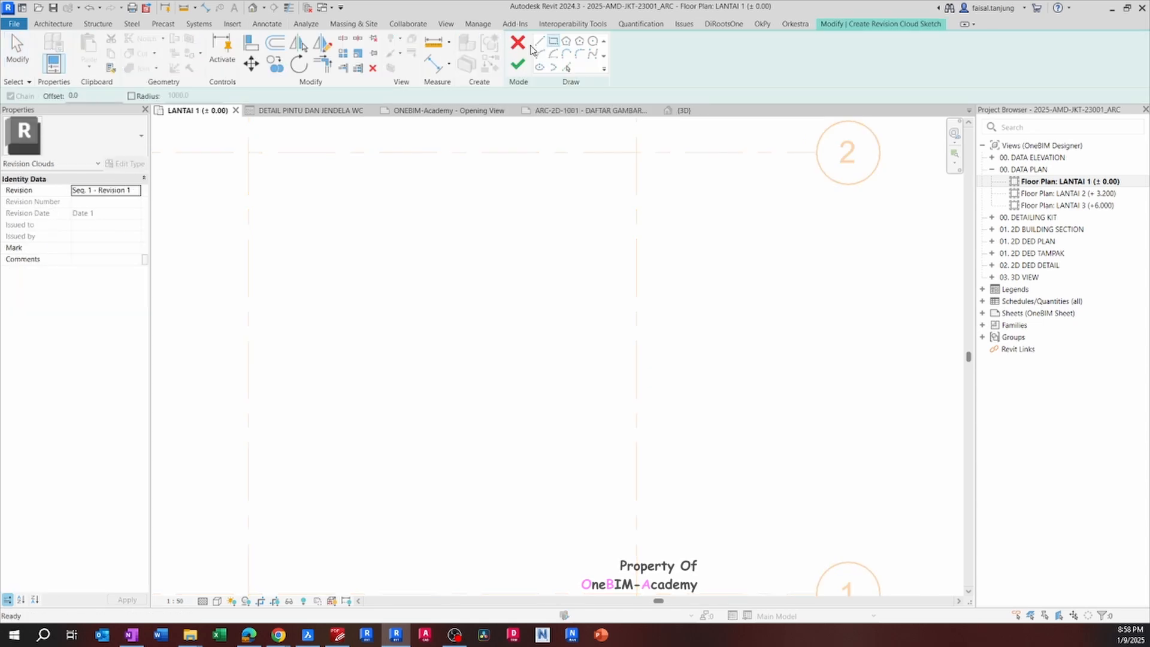
pyautogui.click(395, 217)
pyautogui.click(596, 365)
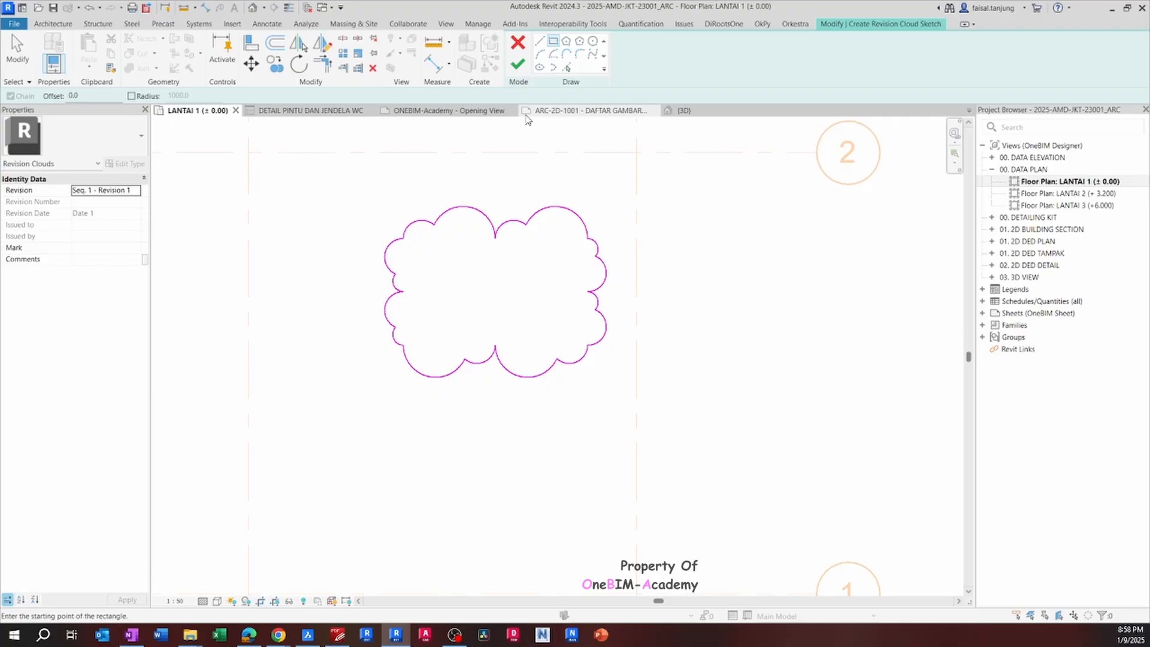
pyautogui.click(519, 66)
# Delete the revision cloud from the floor plan.
pyautogui.click(566, 211)
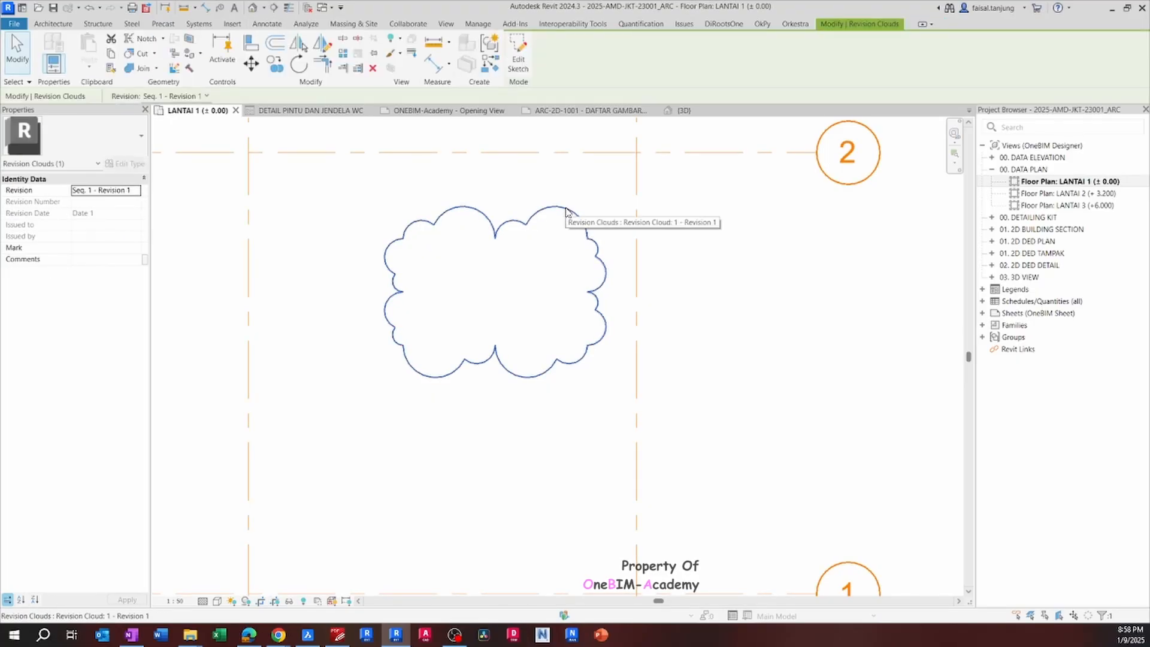
pyautogui.press('Delete')
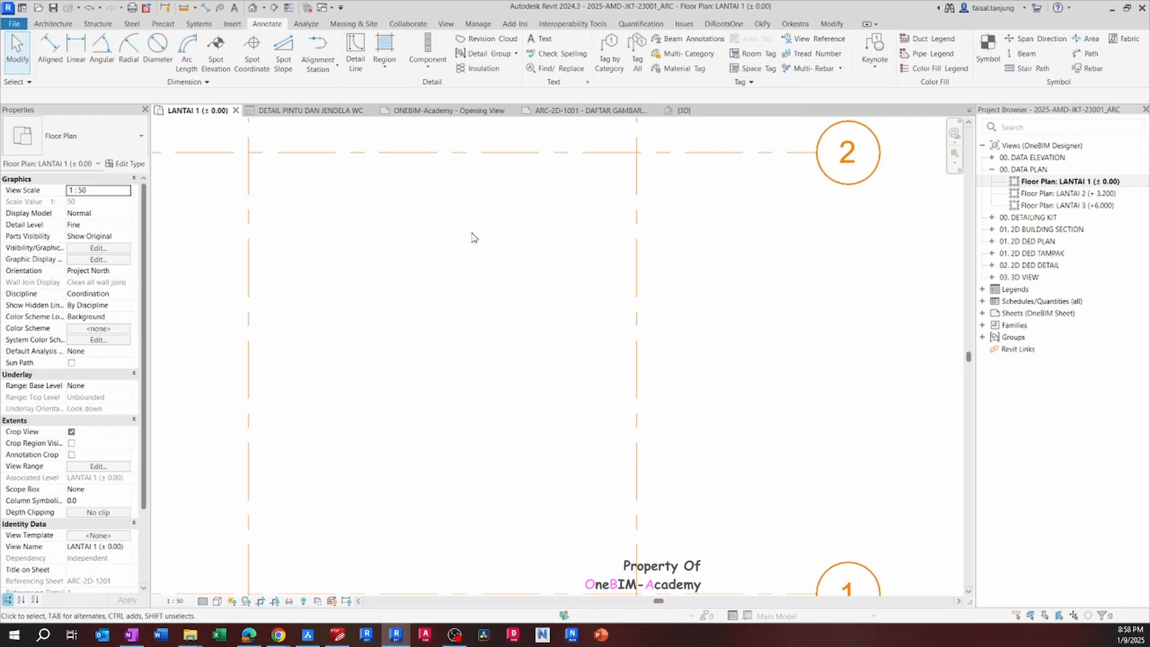
# Look over the available analysis, massing and site, and collaboration tools.
pyautogui.scroll(1, 474, 238)
pyautogui.moveTo(487, 227); pyautogui.dragTo(531, 220, button='middle')
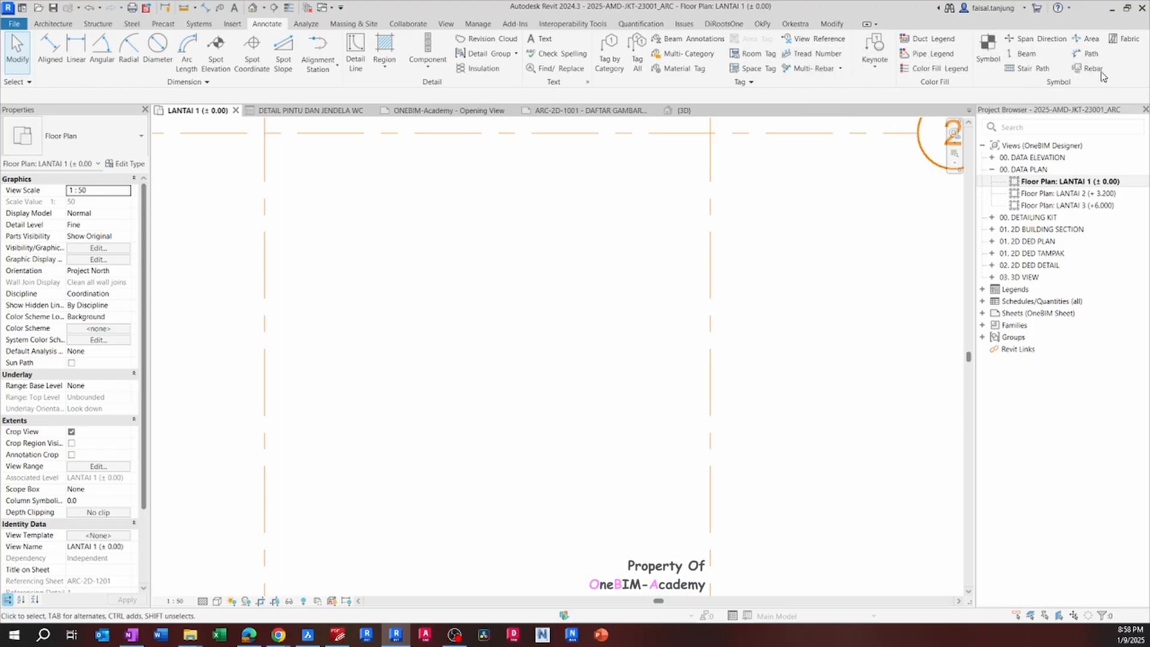
pyautogui.click(306, 24)
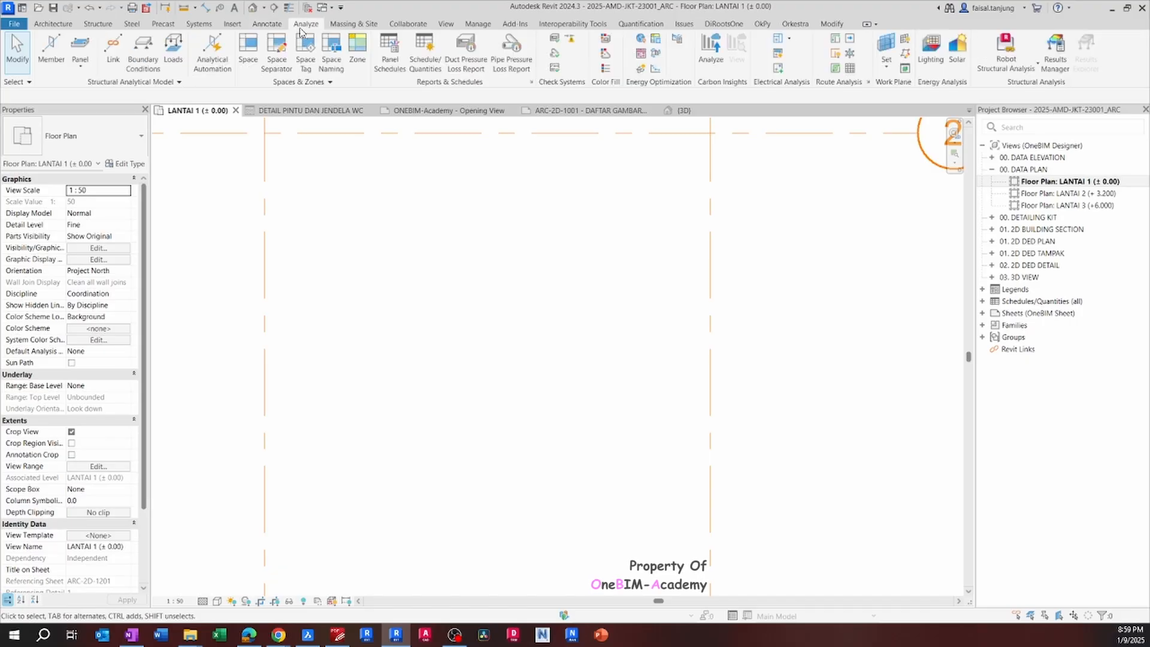
pyautogui.click(351, 24)
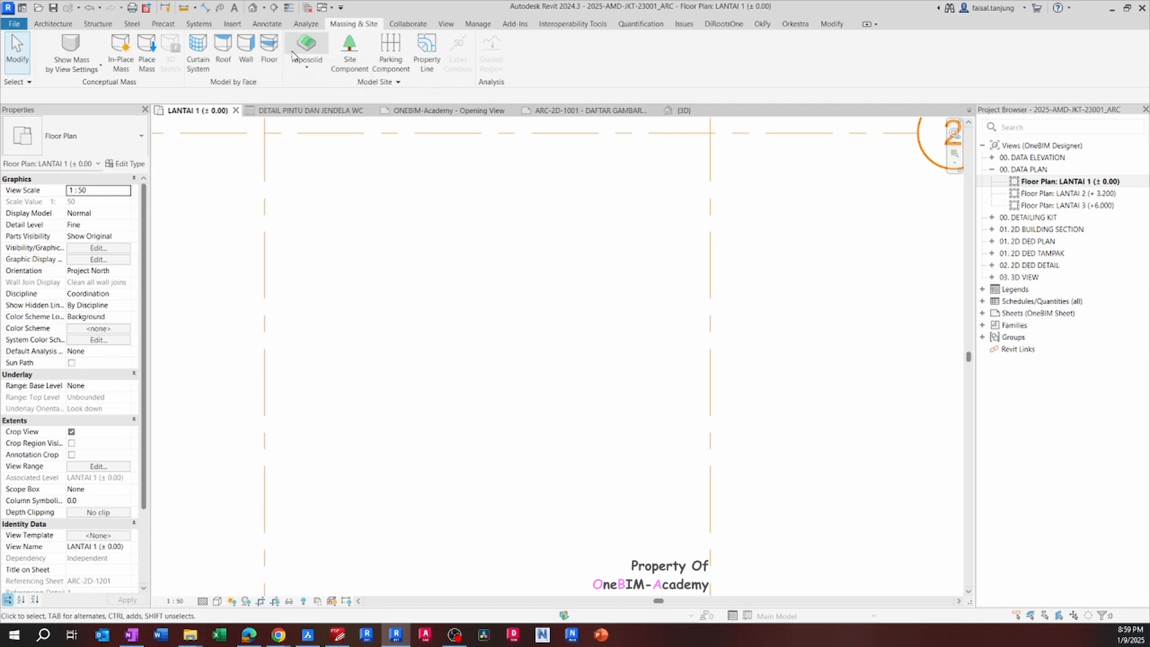
pyautogui.click(418, 25)
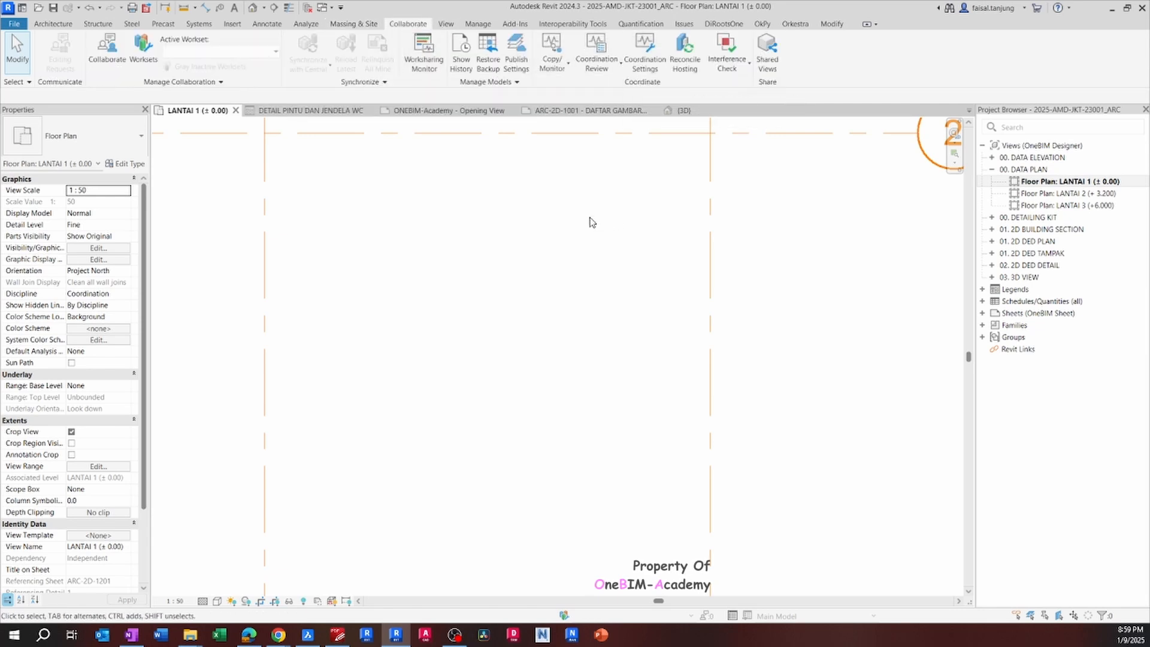
pyautogui.scroll(-5, 514, 282)
pyautogui.scroll(3, 460, 439)
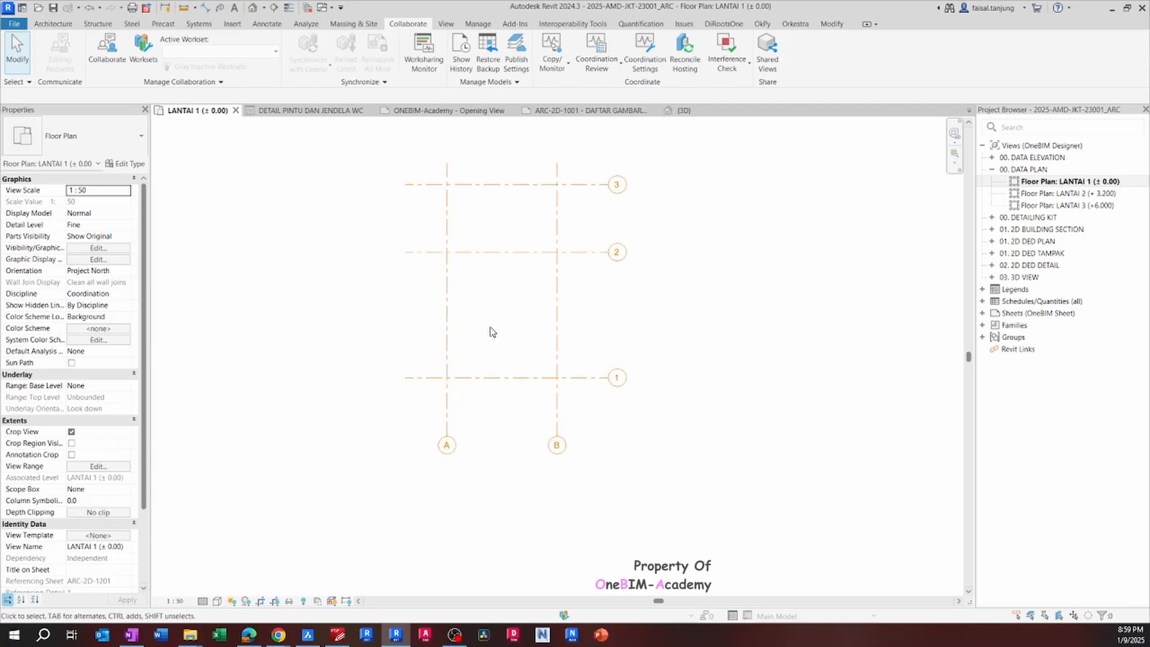
pyautogui.scroll(1, 486, 357)
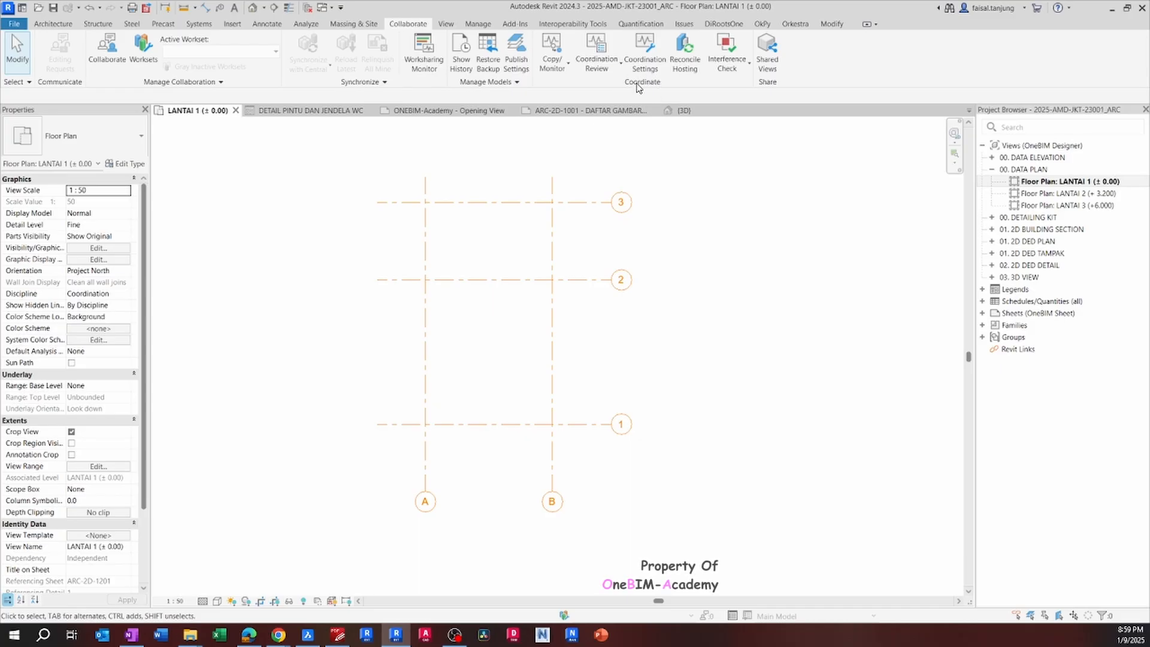
# Run an interference check on the project and dismiss its result.
pyautogui.click(727, 59)
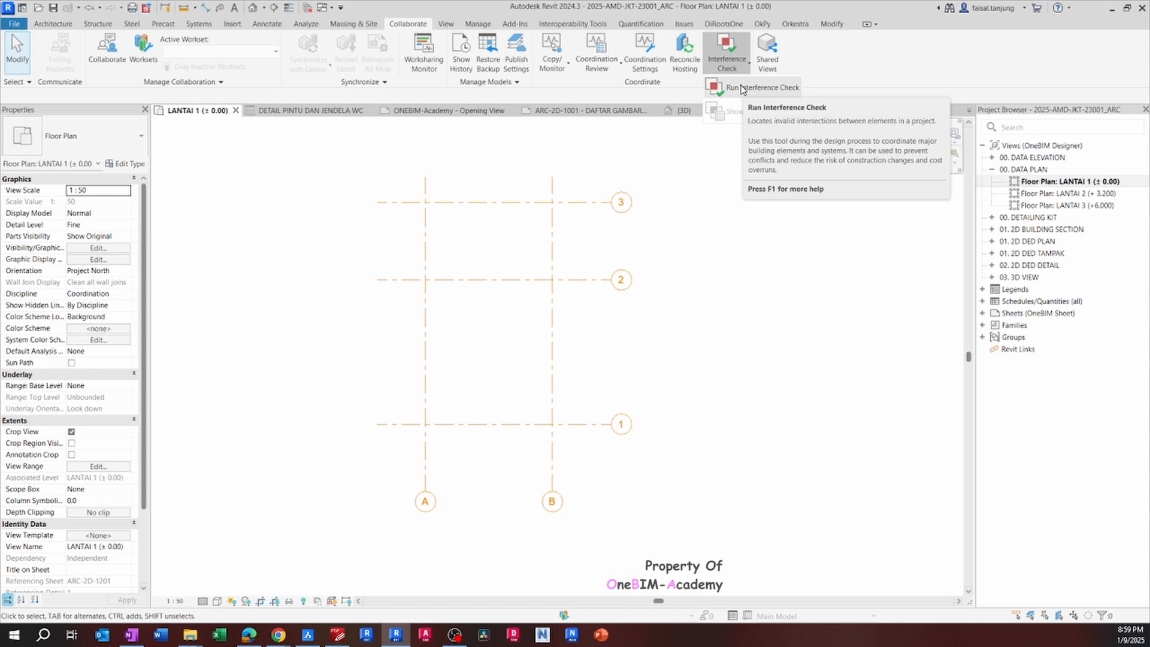
pyautogui.click(741, 88)
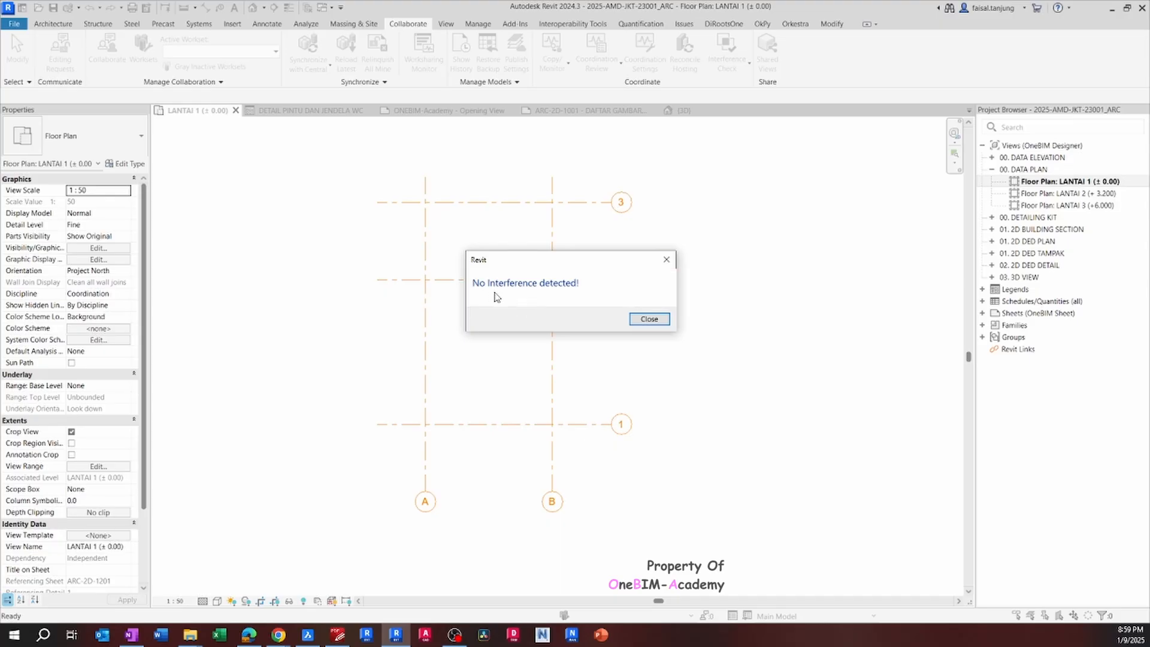
pyautogui.click(666, 259)
# Look over the view tools and browse the project's material list in the Material Browser.
pyautogui.click(446, 25)
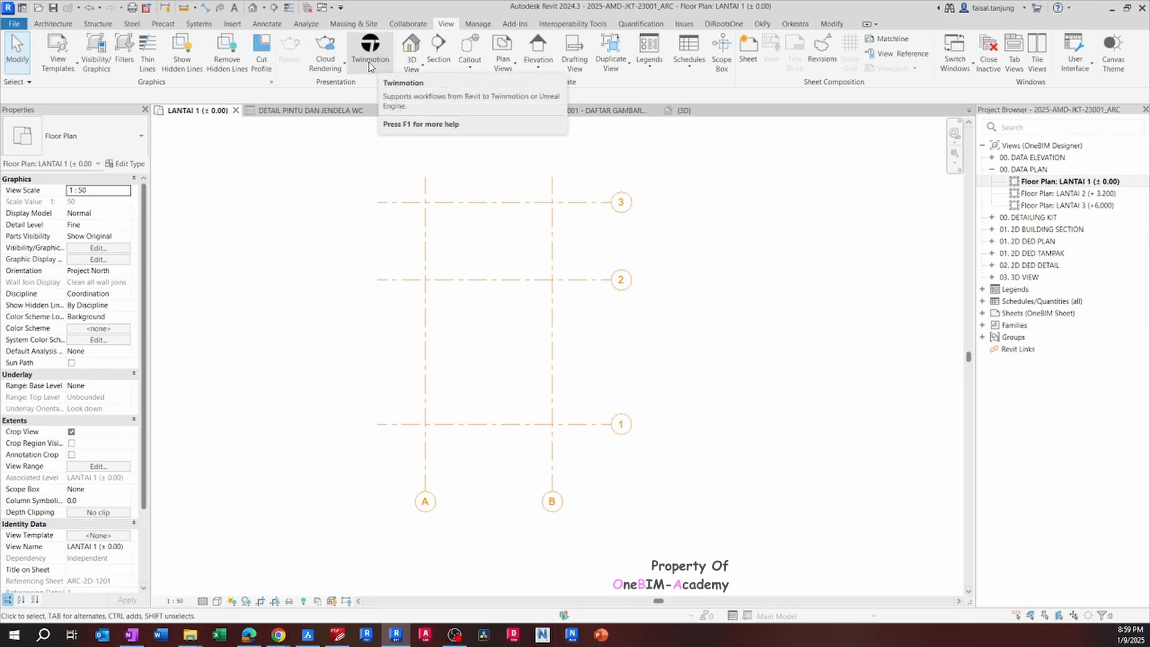
pyautogui.click(479, 24)
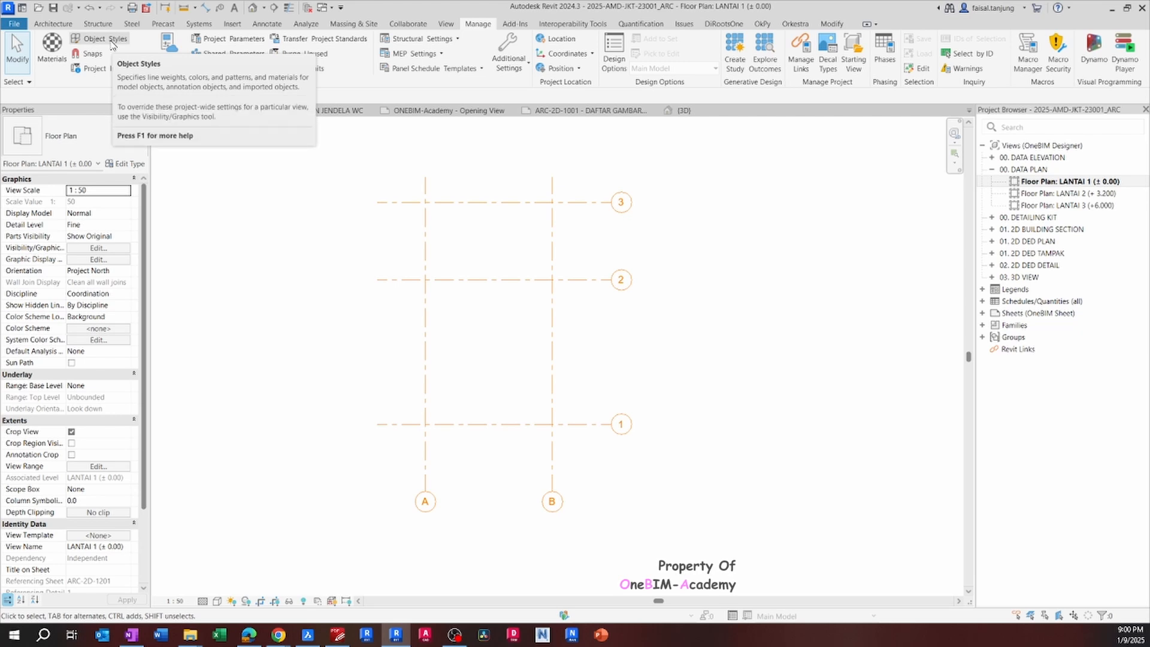
pyautogui.click(52, 60)
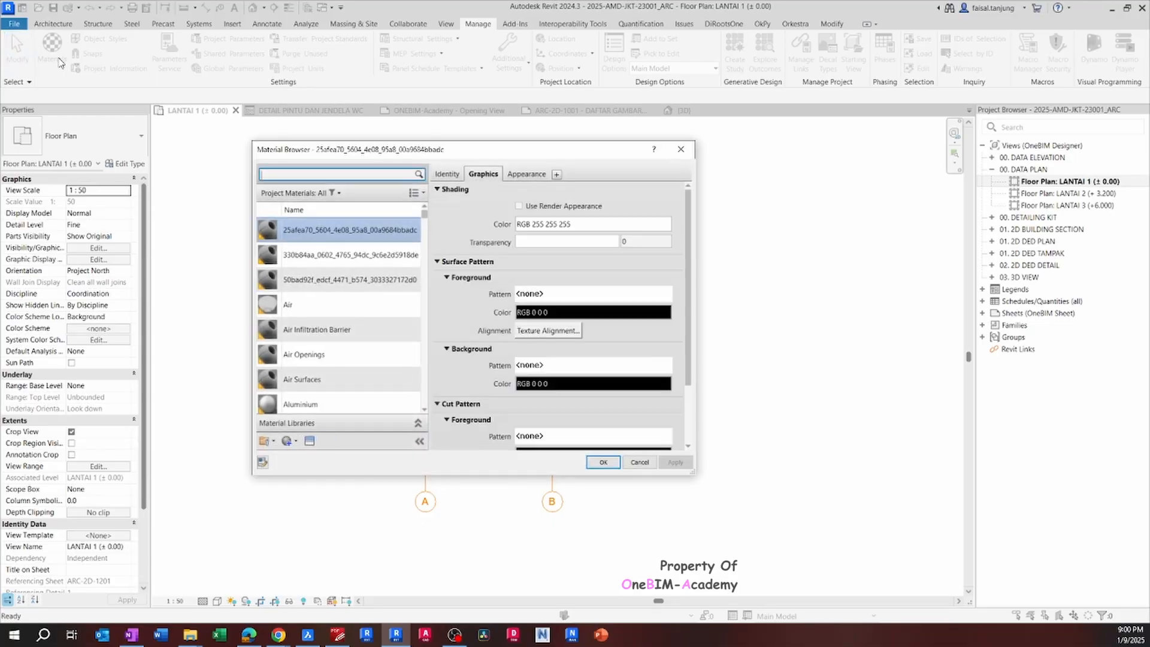
pyautogui.scroll(-10, 328, 366)
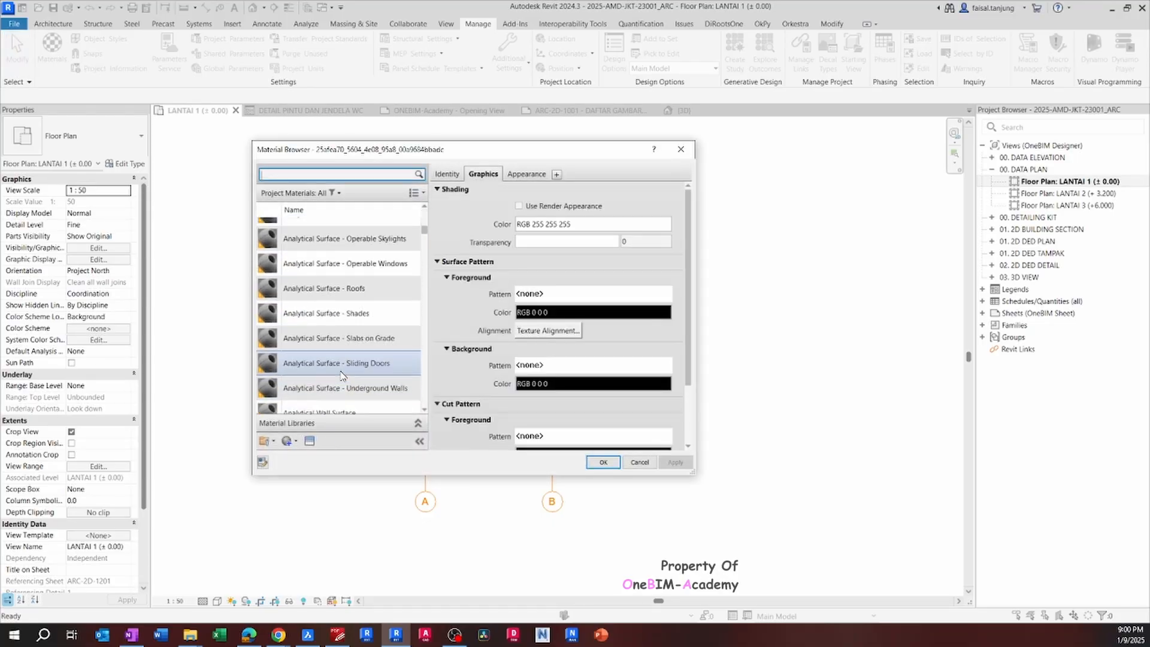
pyautogui.scroll(-10, 327, 339)
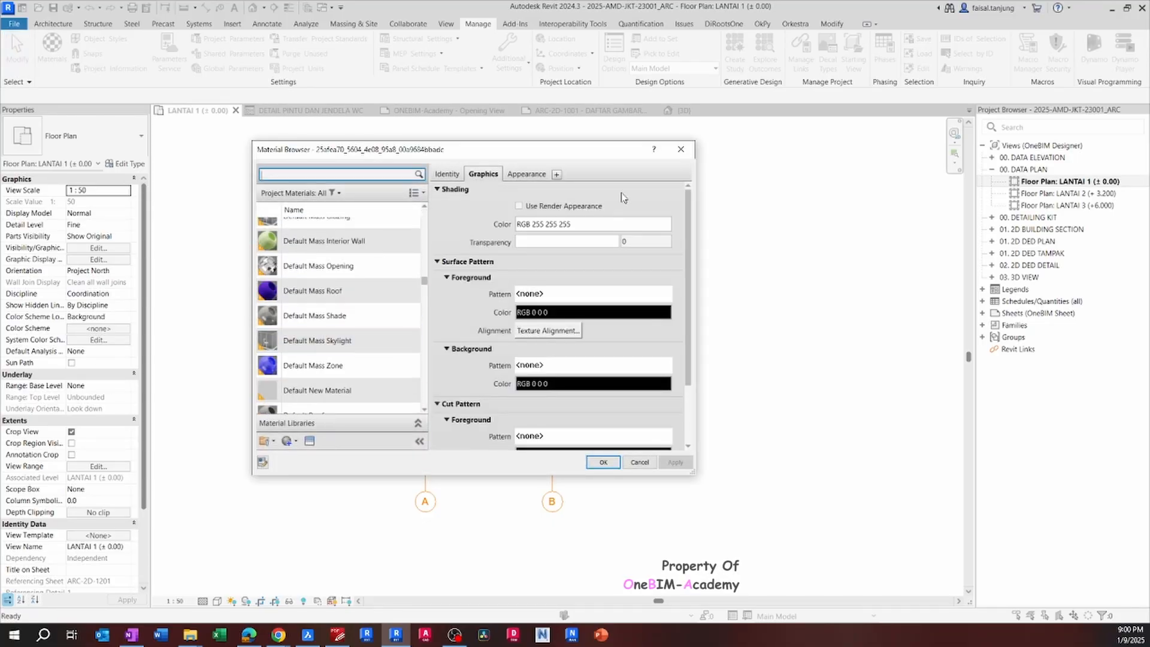
pyautogui.click(682, 149)
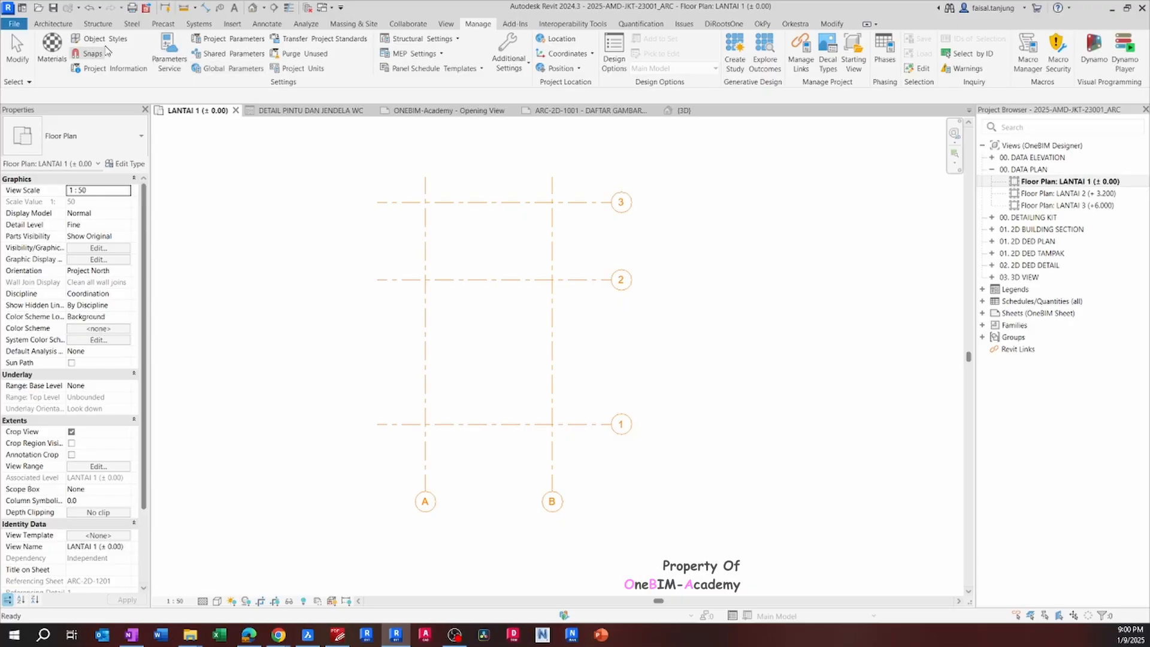
# Examine the line weights, colors and patterns of the model object categories in Object Styles.
pyautogui.click(106, 39)
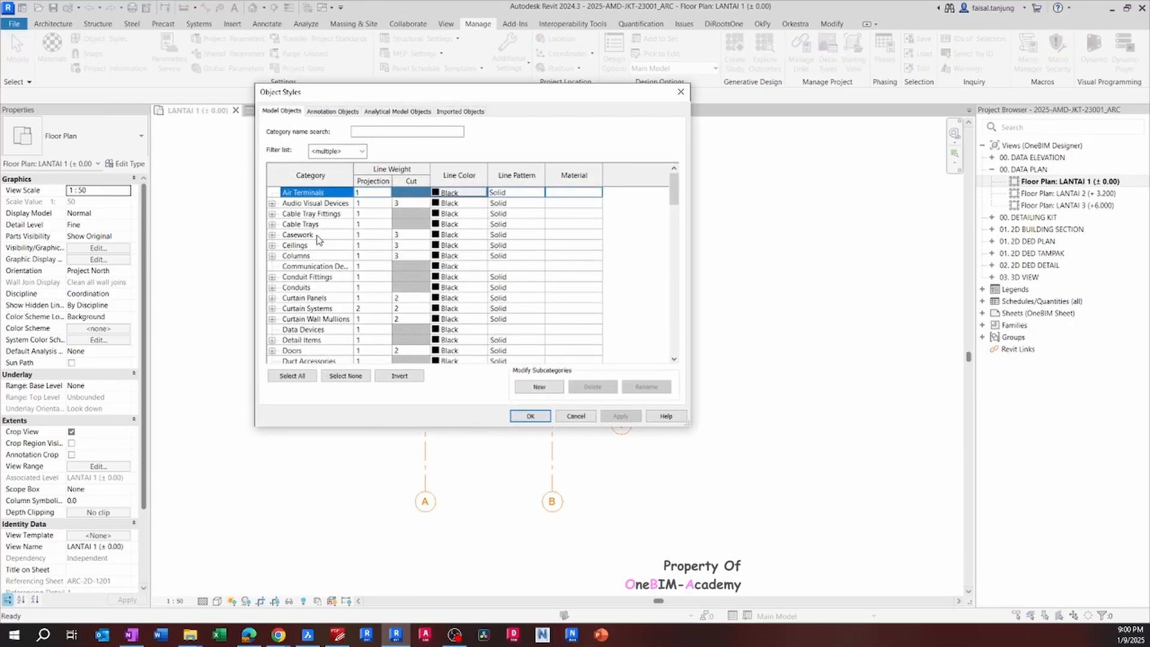
pyautogui.scroll(-6, 383, 252)
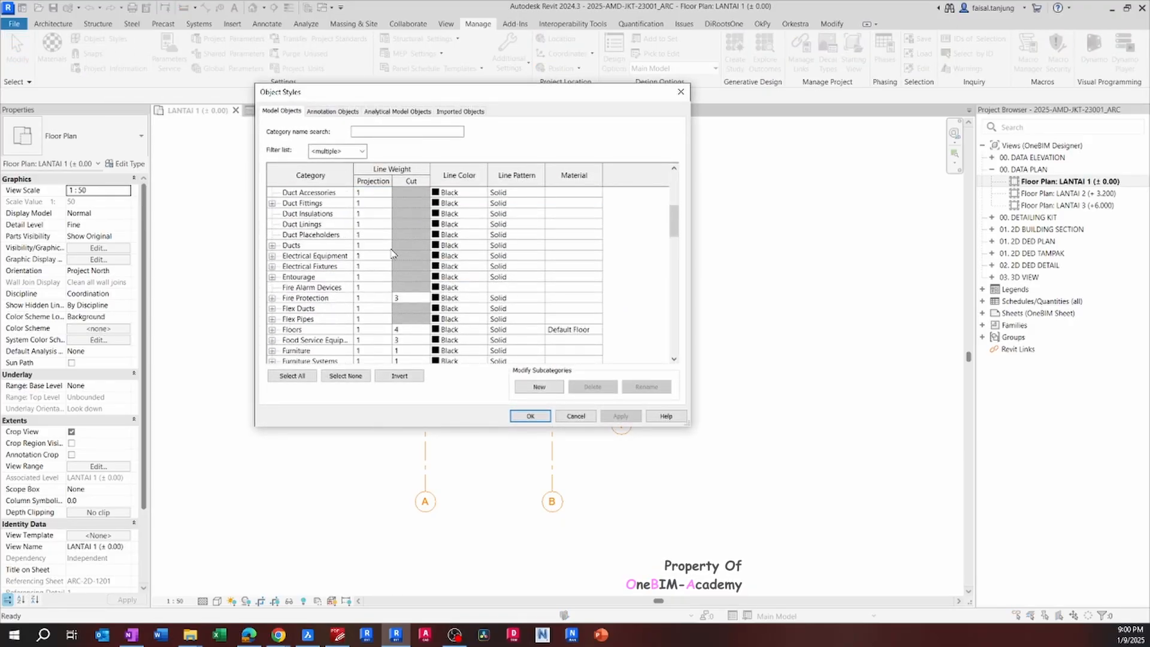
pyautogui.scroll(-1, 388, 233)
pyautogui.scroll(-7, 365, 228)
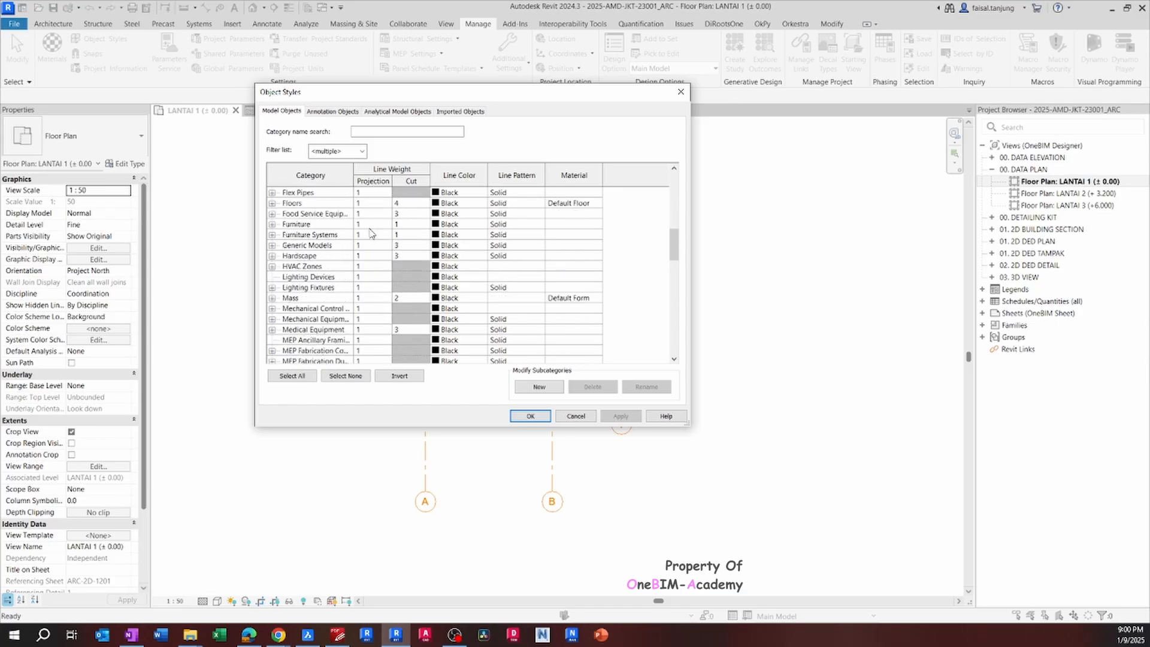
pyautogui.scroll(-8, 339, 246)
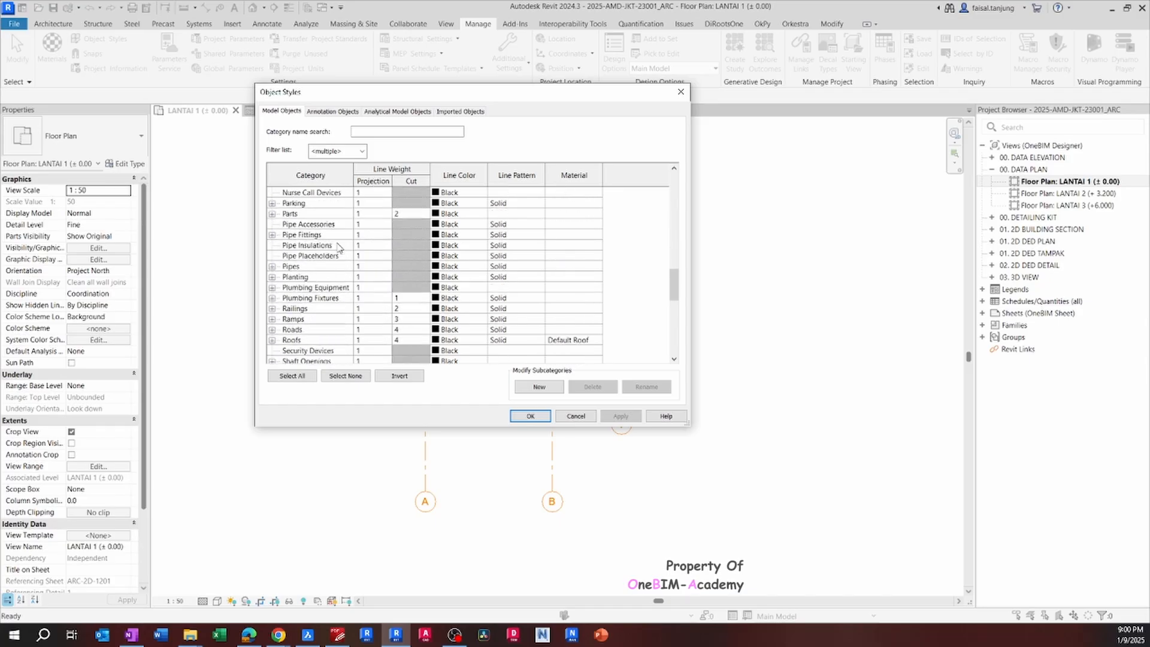
pyautogui.scroll(-3, 340, 246)
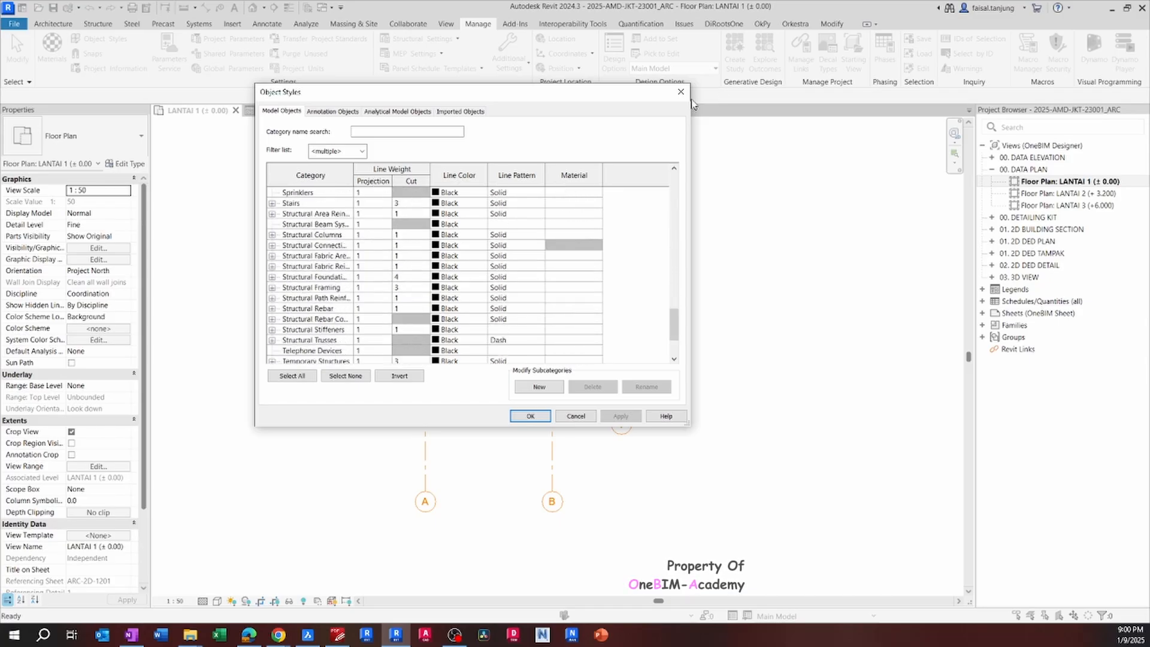
pyautogui.click(681, 92)
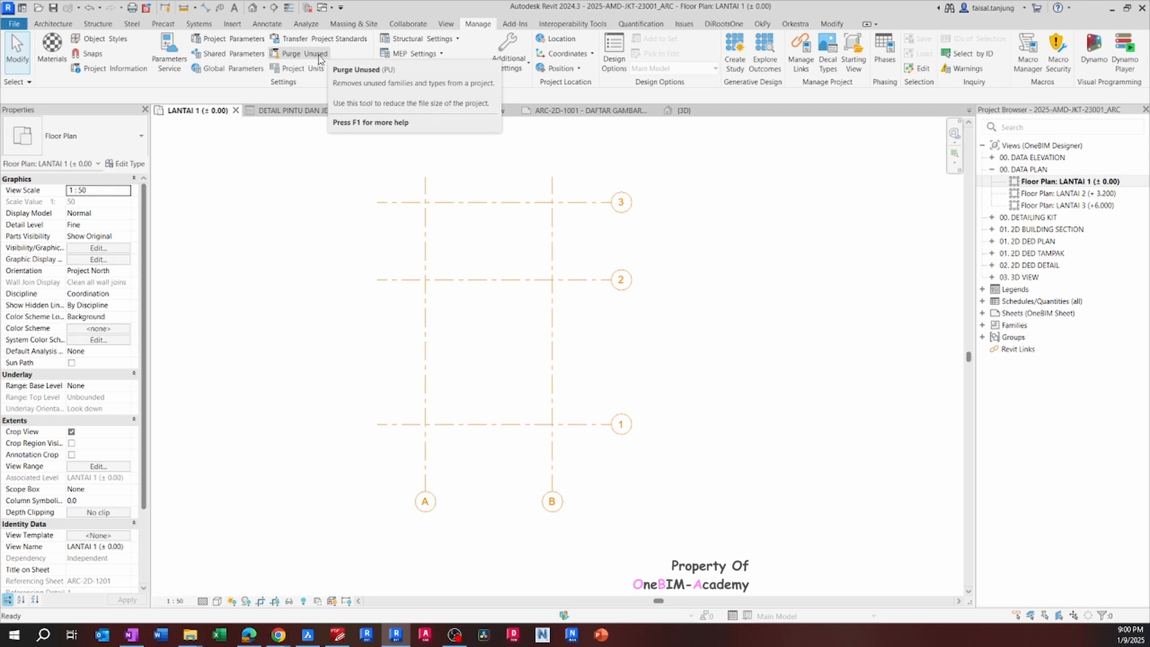
# Open the Line Styles settings, expand the Lines category and widen the Category column to read the full style names.
pyautogui.click(522, 71)
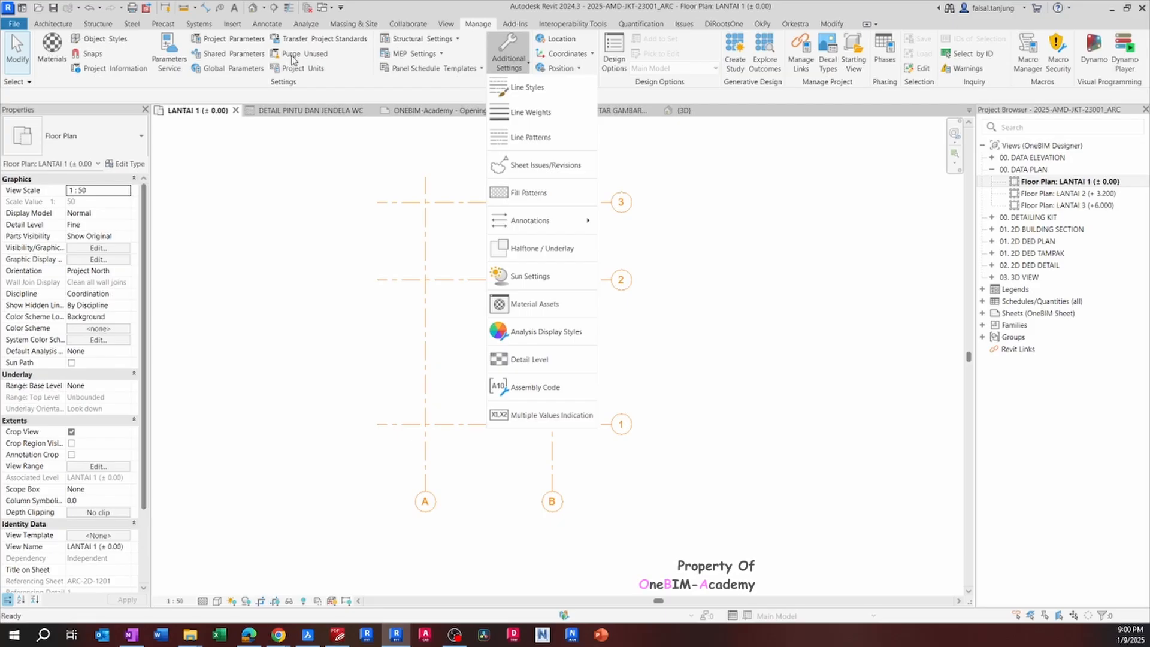
pyautogui.click(527, 87)
pyautogui.click(624, 220)
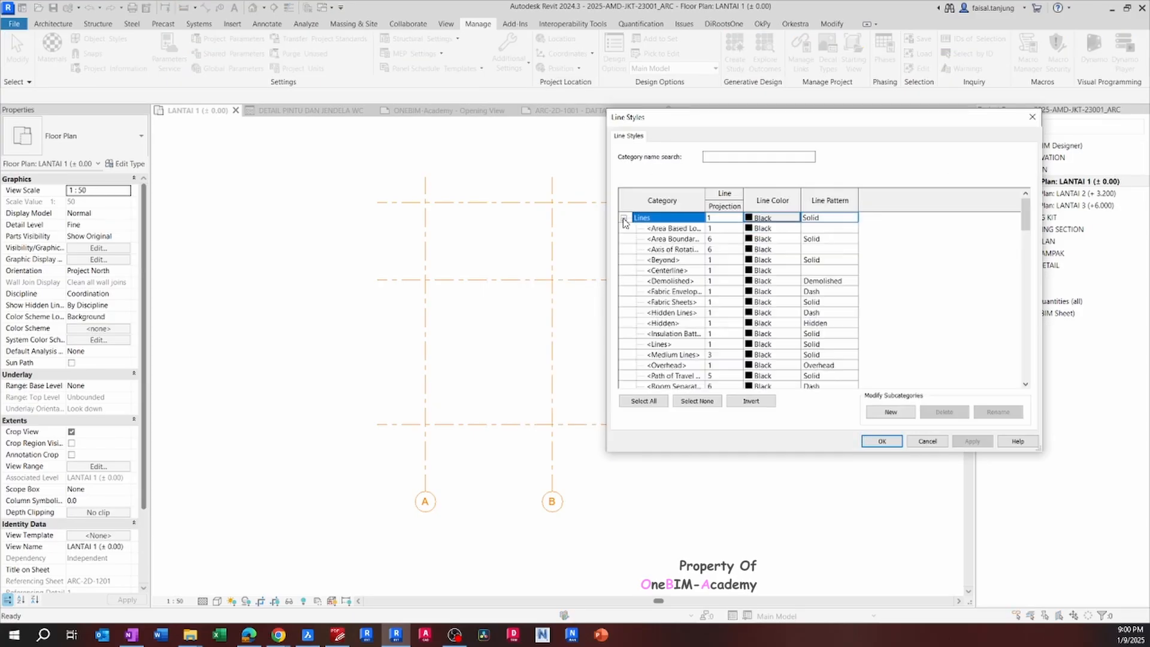
pyautogui.scroll(-10, 624, 223)
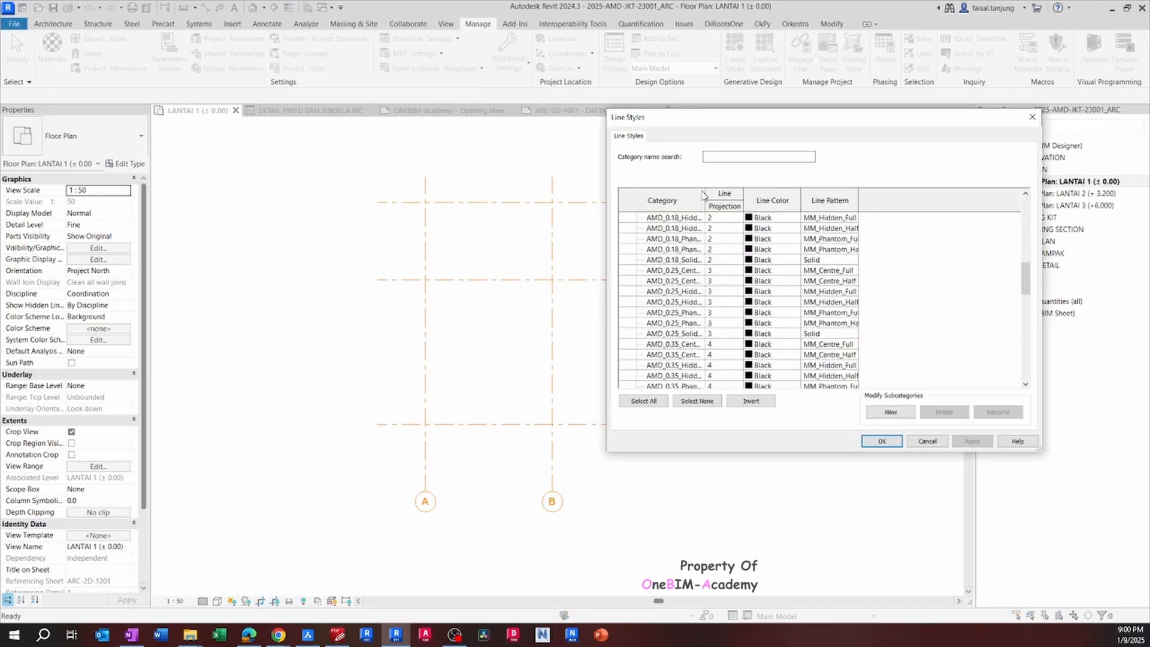
pyautogui.moveTo(704, 192); pyautogui.dragTo(796, 192)
# Examine the AMD and OB line styles with their projection weights, colors and patterns, and close the Line Styles settings.
pyautogui.scroll(3, 730, 255)
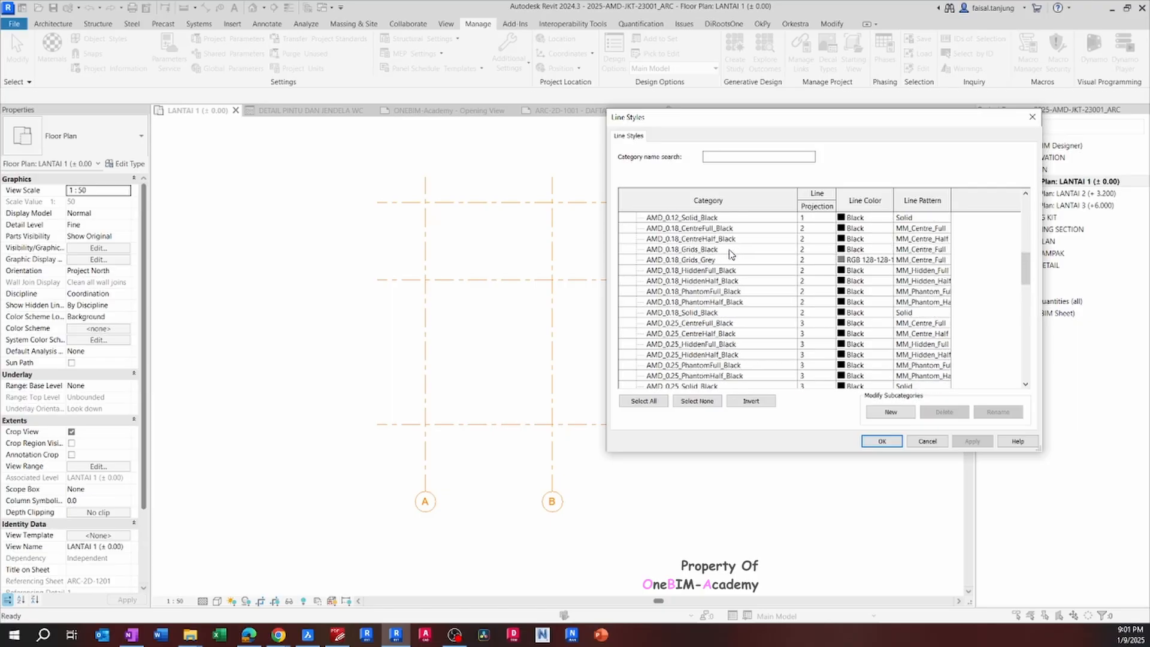
pyautogui.scroll(2, 730, 254)
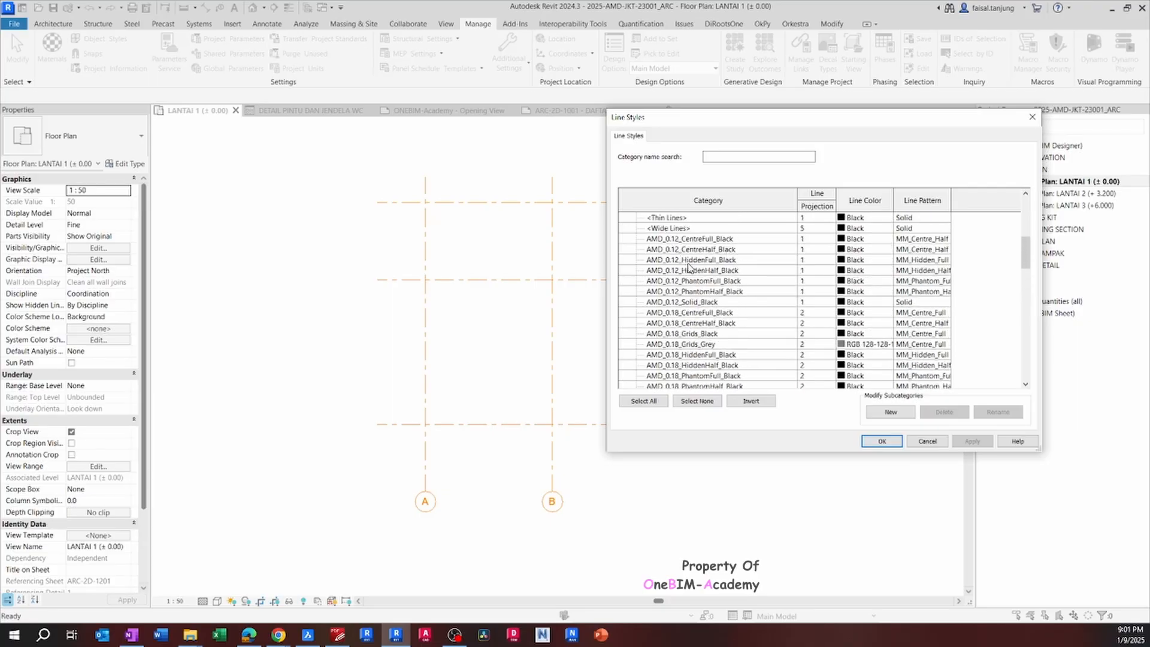
pyautogui.scroll(-5, 688, 268)
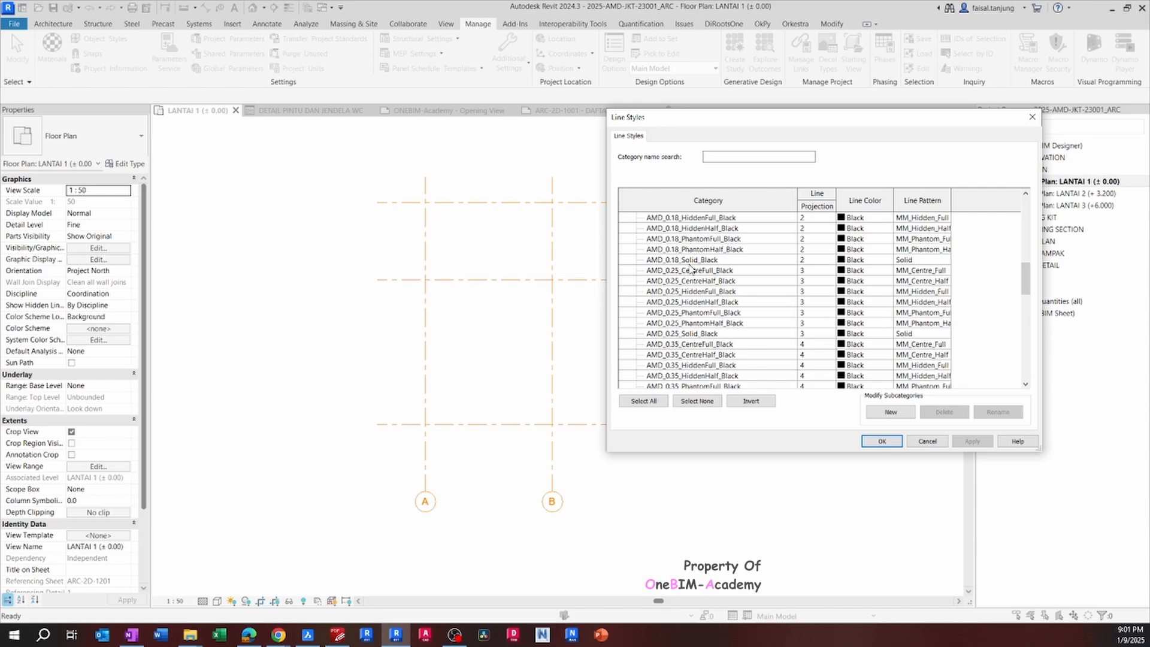
pyautogui.scroll(-4, 691, 267)
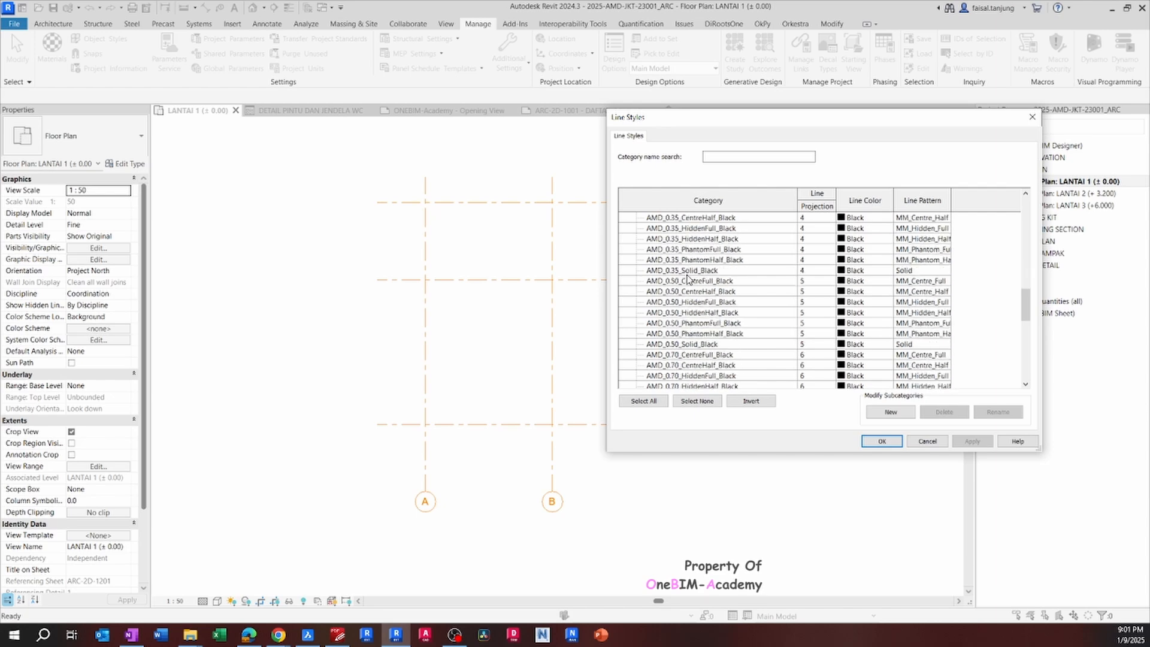
pyautogui.scroll(-4, 688, 279)
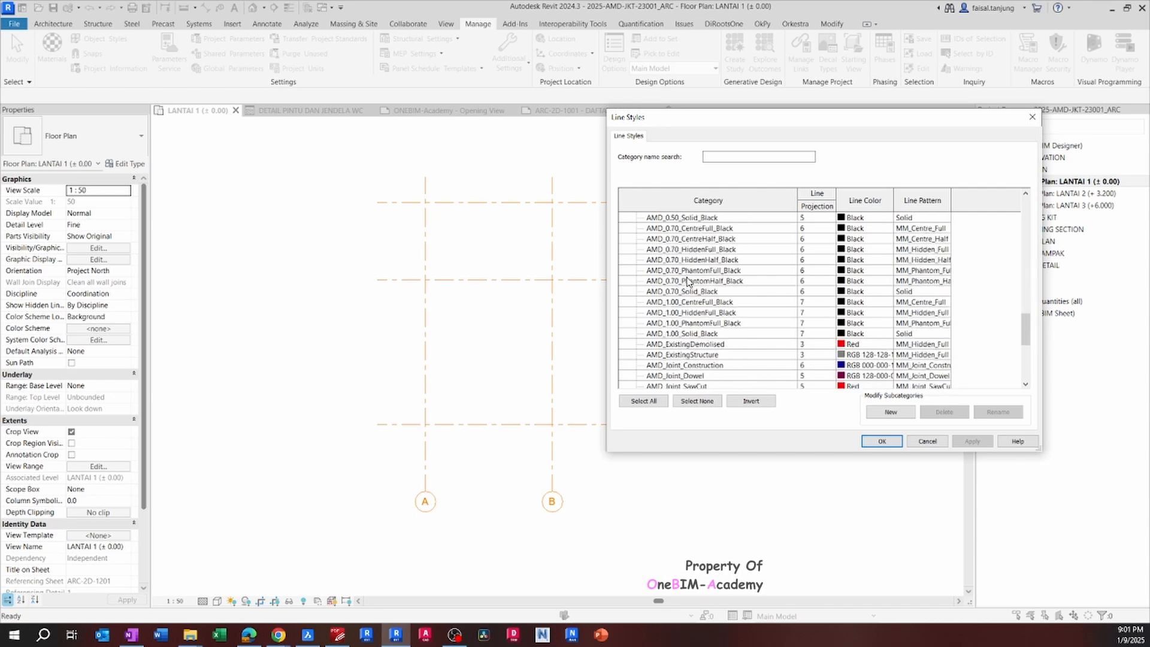
pyautogui.scroll(-1, 688, 291)
pyautogui.scroll(-3, 690, 302)
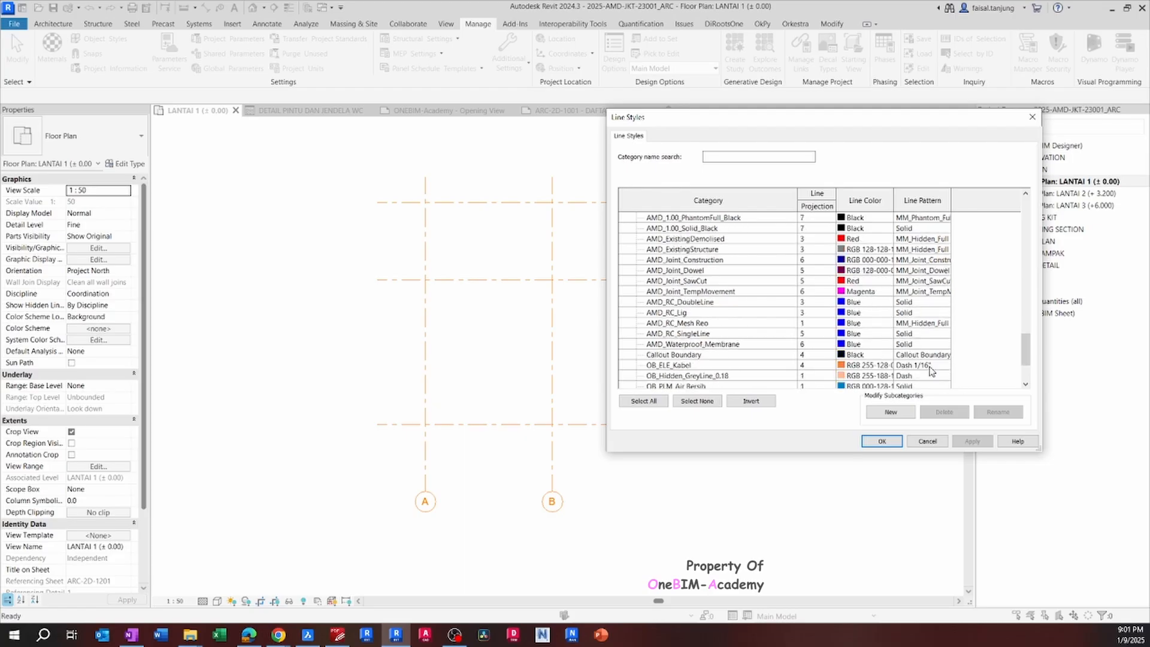
pyautogui.scroll(1, 809, 299)
pyautogui.scroll(5, 808, 298)
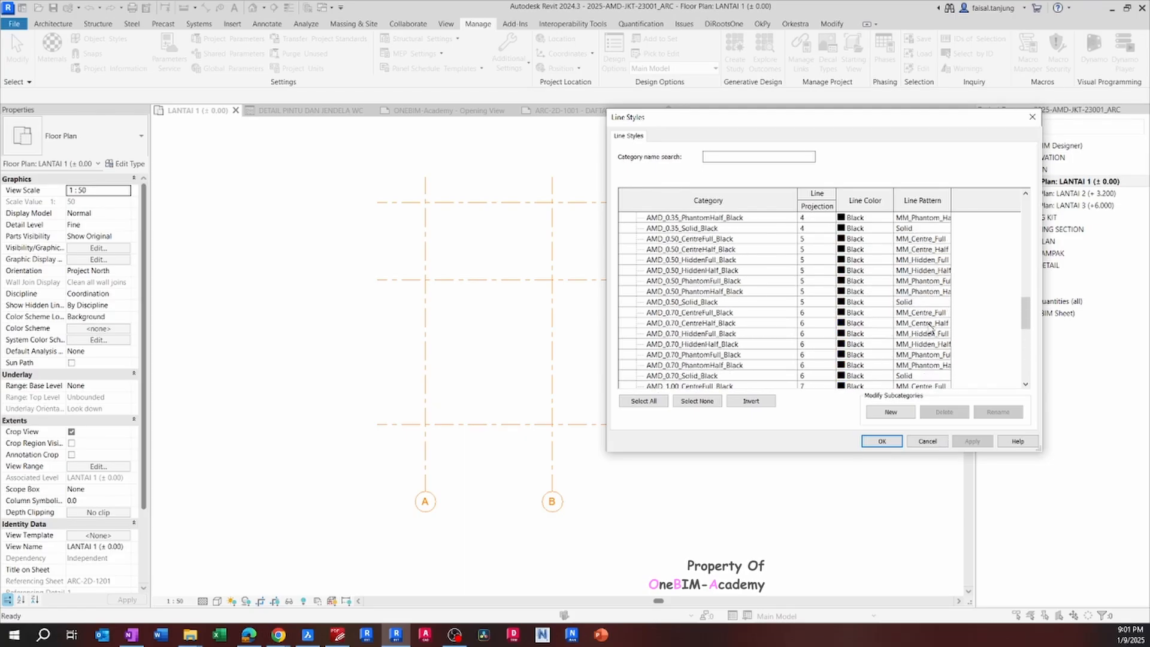
pyautogui.click(882, 441)
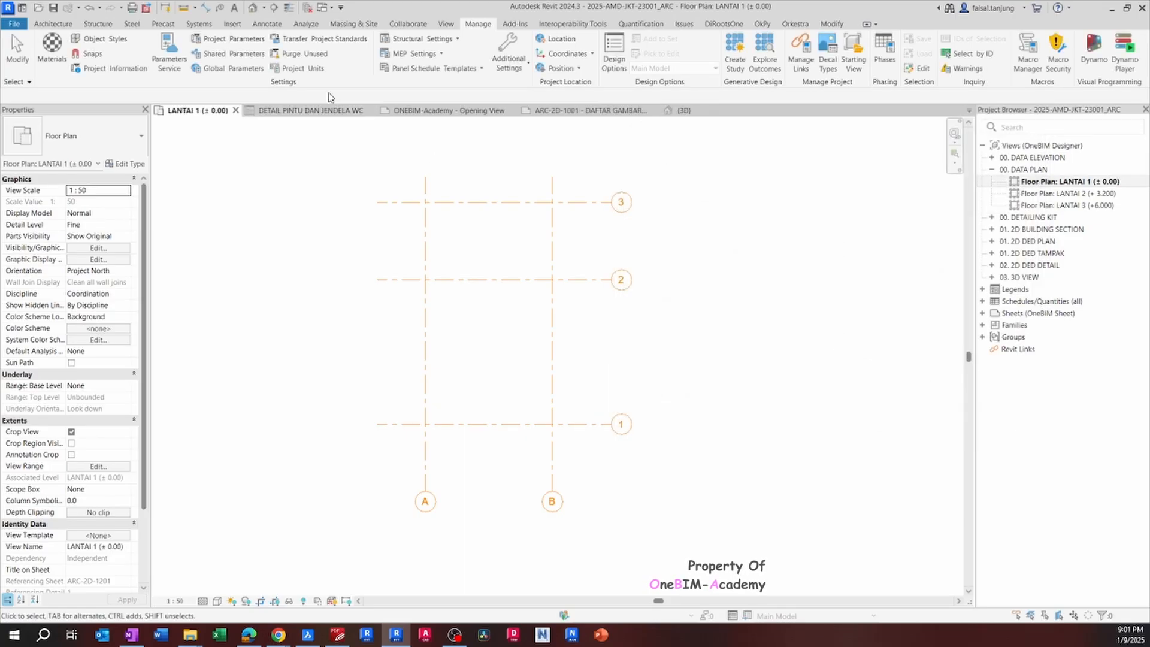
# Look over the model line weights for each view scale in the Line Weights settings and close them.
pyautogui.click(506, 67)
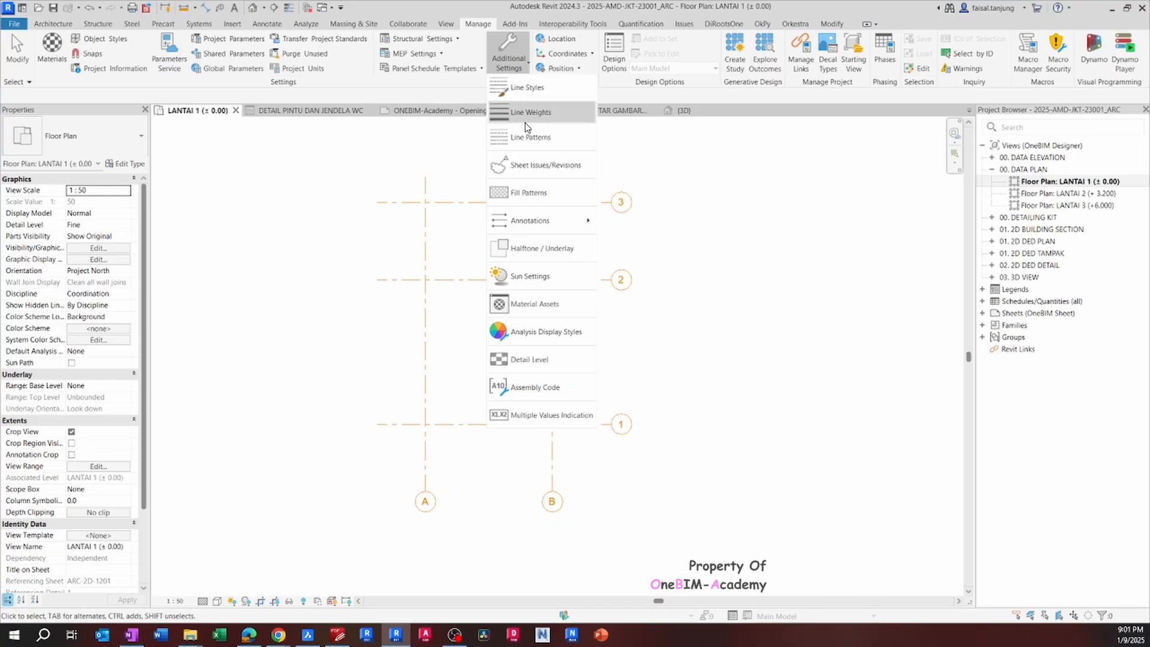
pyautogui.click(519, 114)
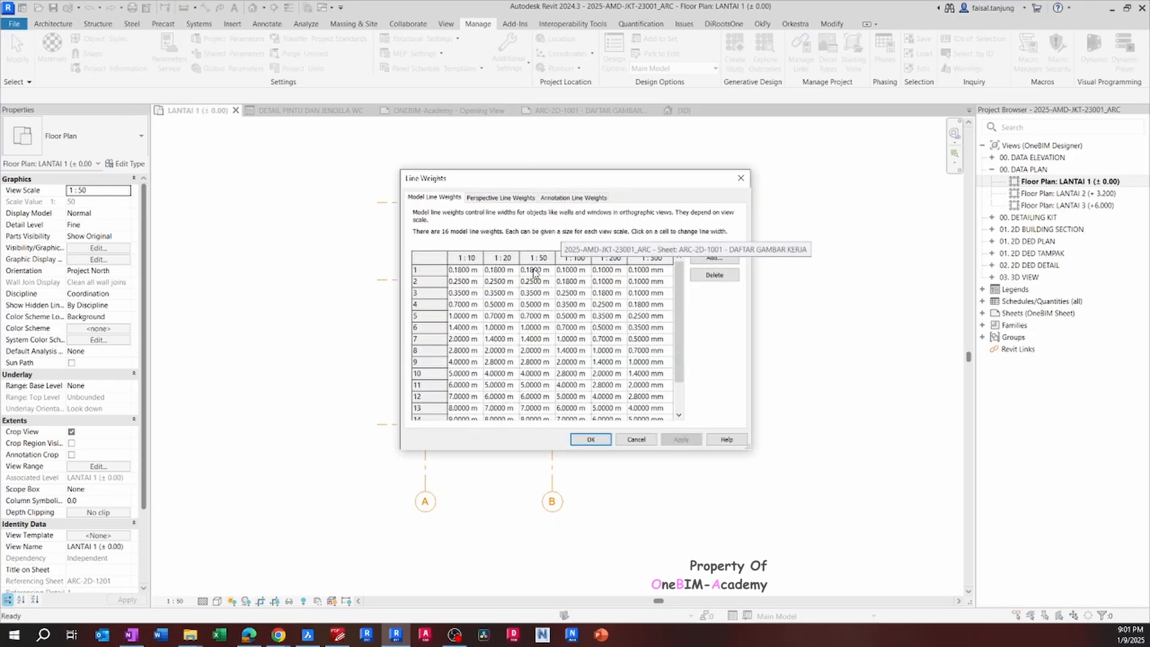
pyautogui.click(591, 439)
# Browse the drafting fill patterns, examine the properties of the OBA_Grout pattern, and close the Fill Patterns settings.
pyautogui.click(507, 63)
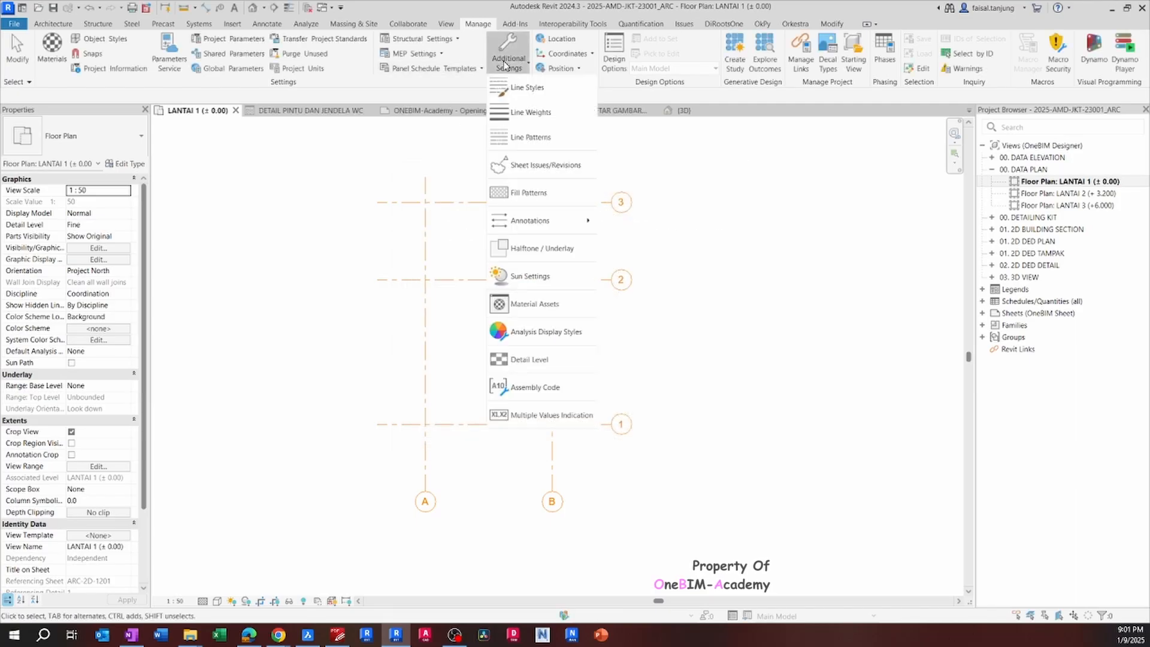
pyautogui.click(545, 193)
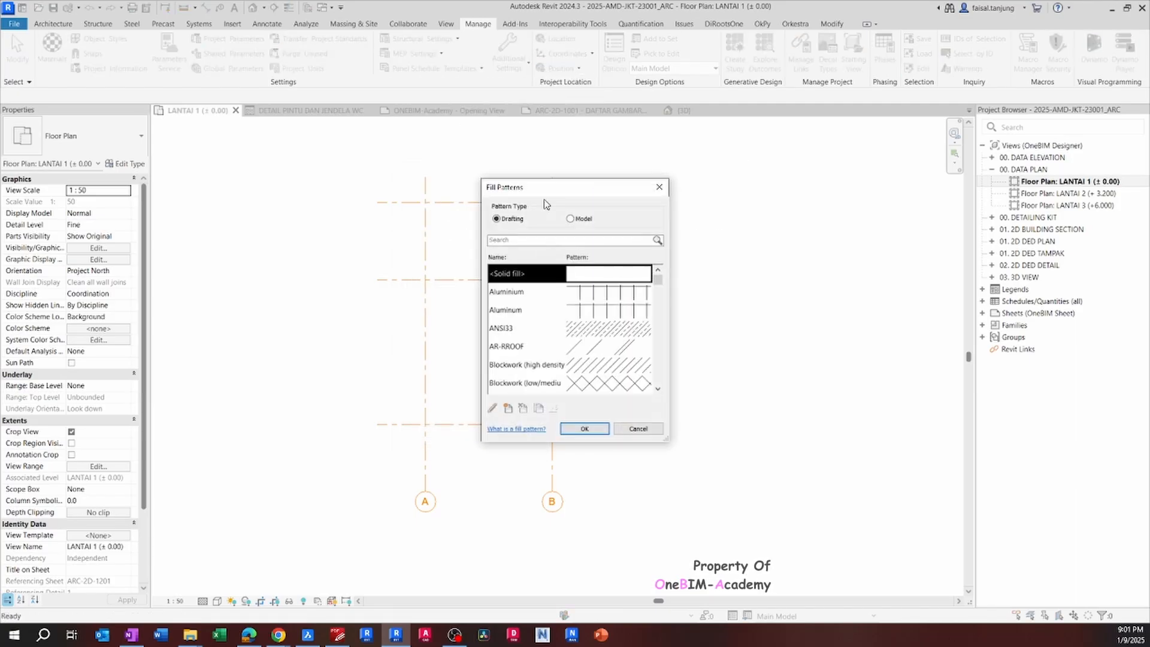
pyautogui.scroll(-5, 552, 339)
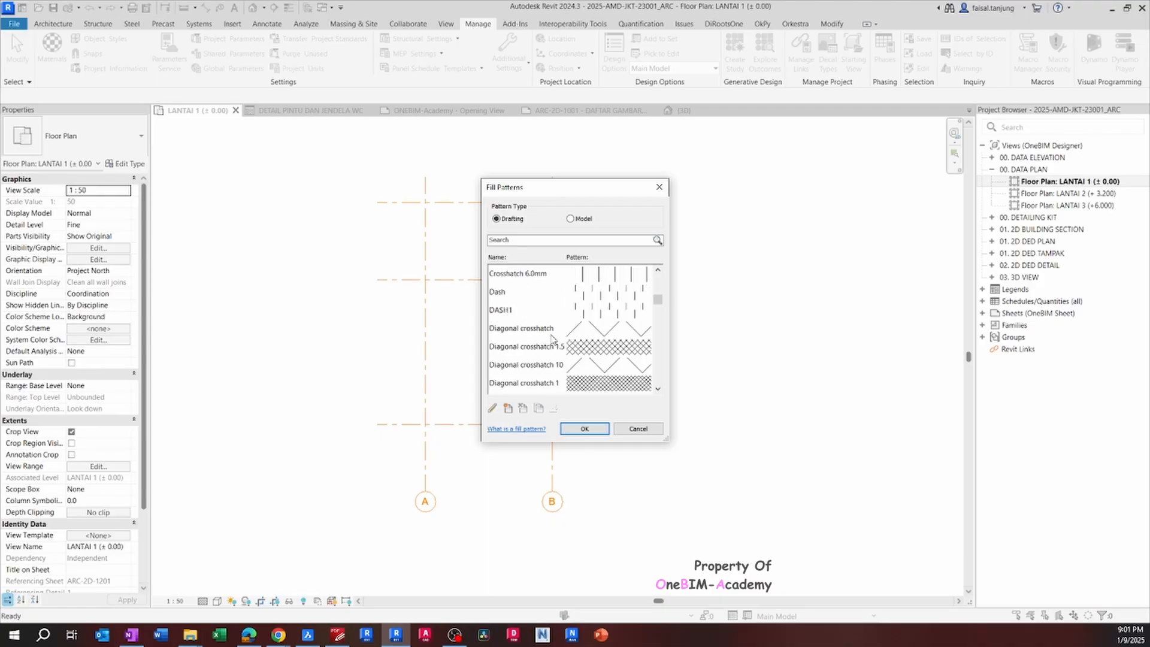
pyautogui.scroll(-7, 552, 339)
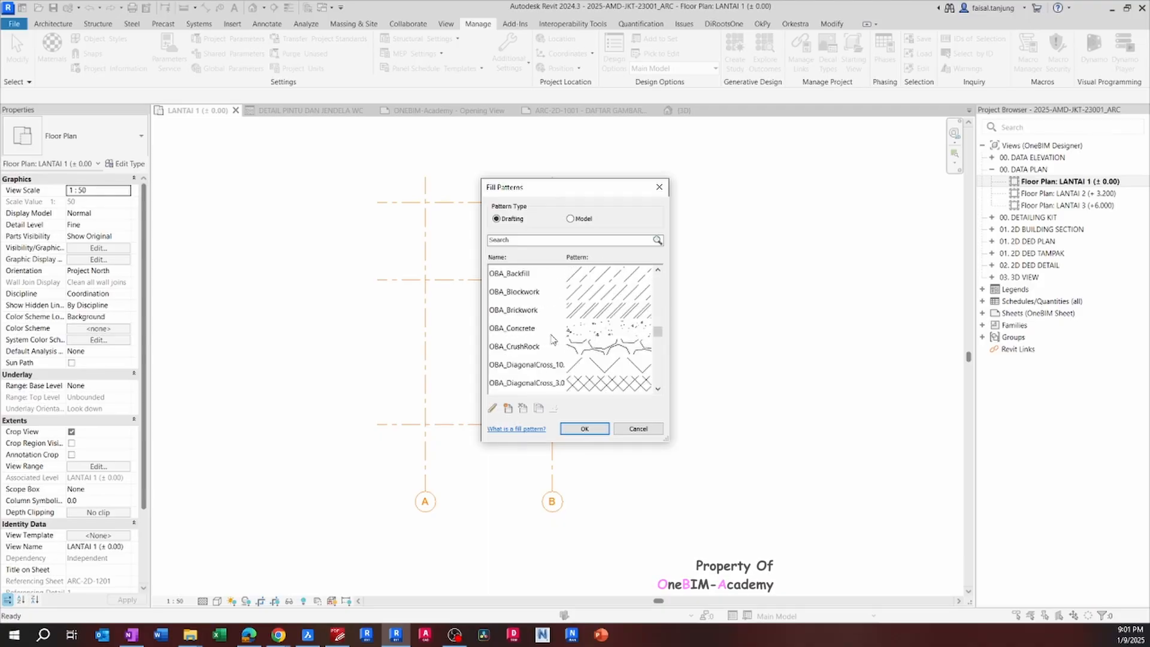
pyautogui.scroll(-3, 552, 339)
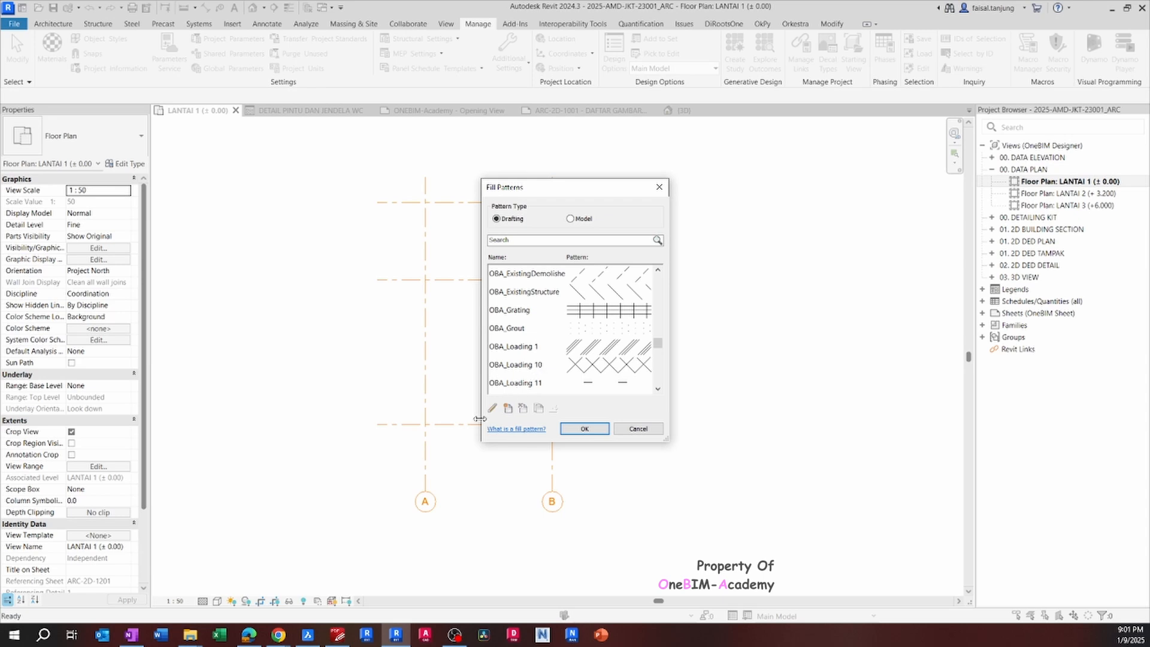
pyautogui.click(513, 329)
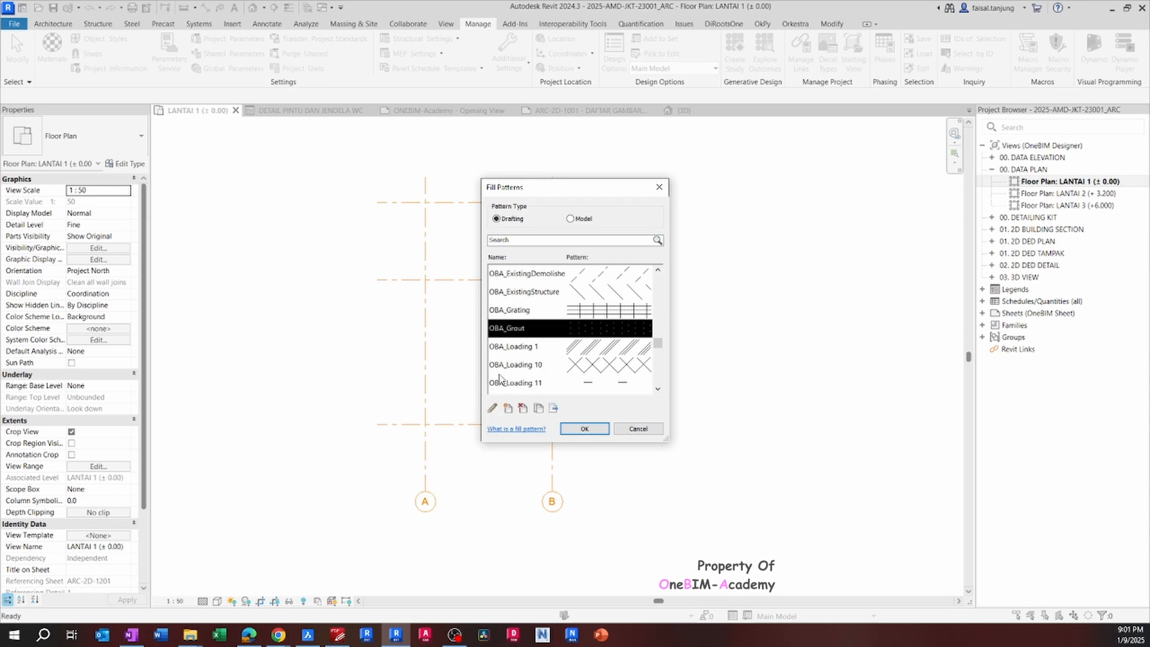
pyautogui.click(492, 408)
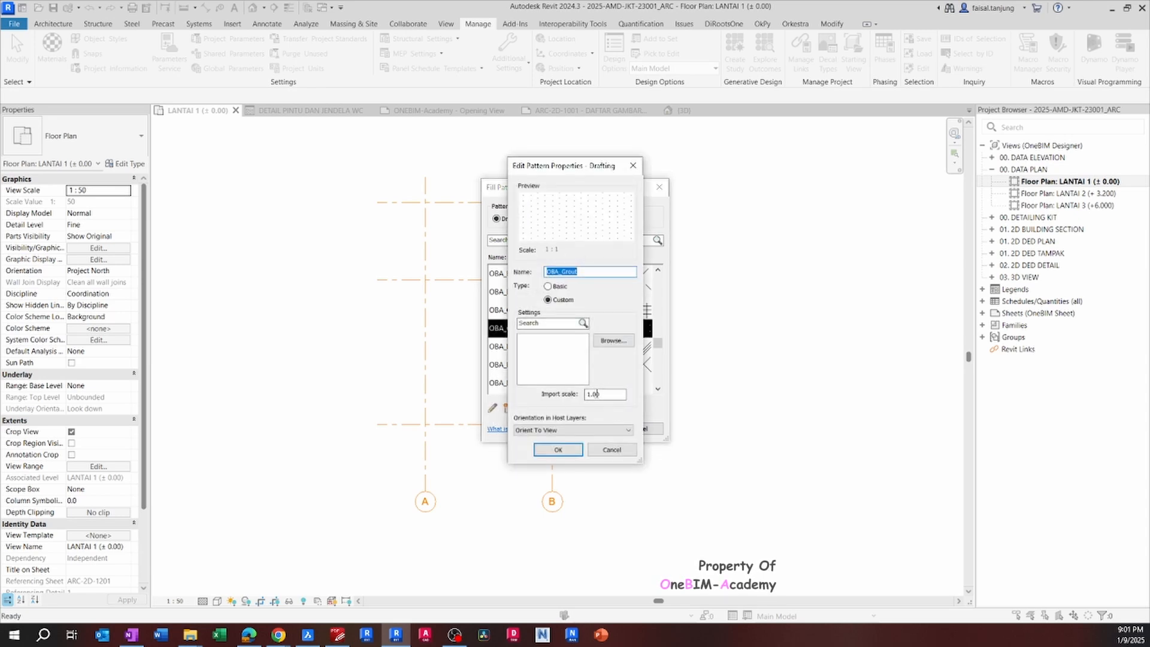
pyautogui.click(632, 165)
pyautogui.click(659, 187)
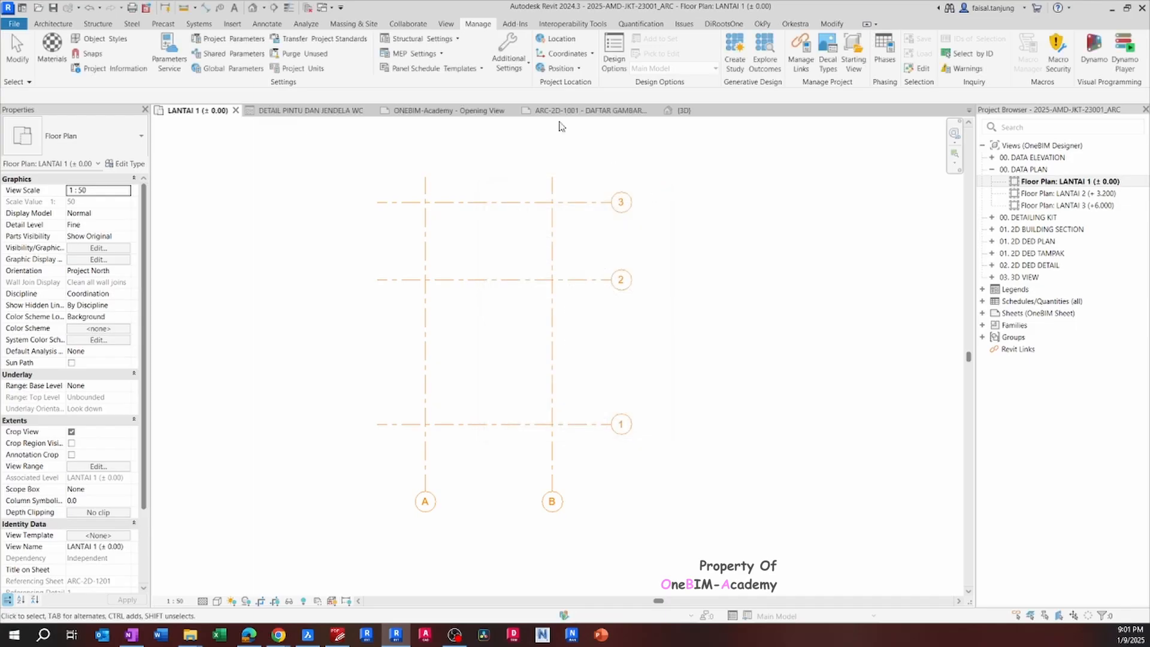
pyautogui.click(510, 70)
pyautogui.moveTo(552, 230)
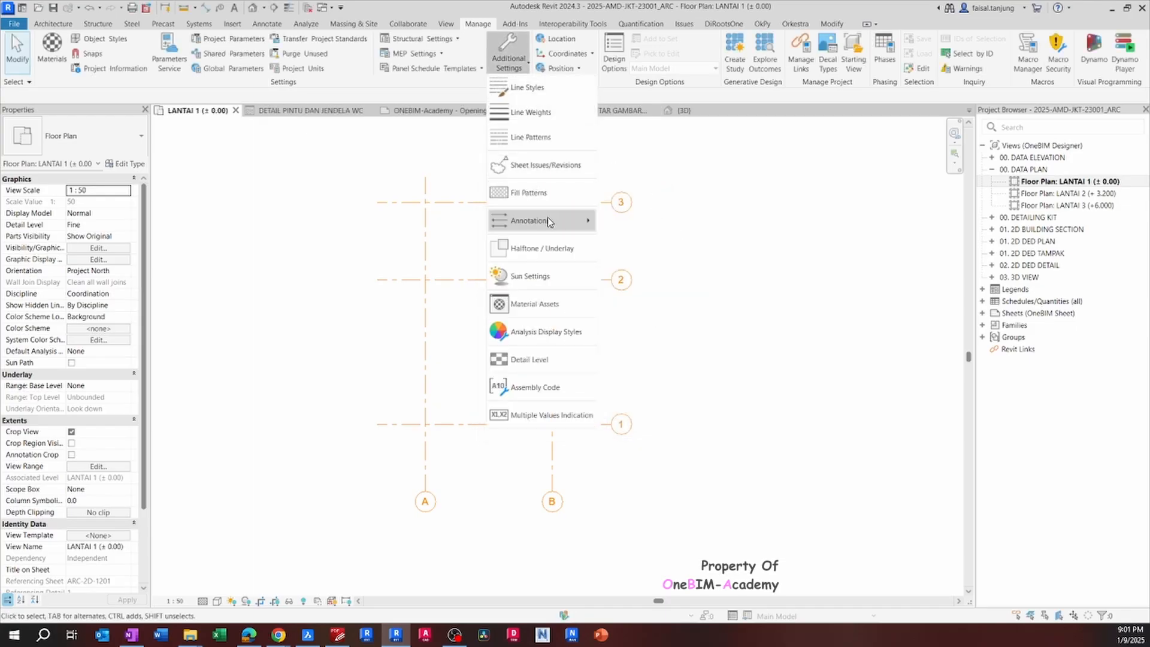
pyautogui.click(708, 203)
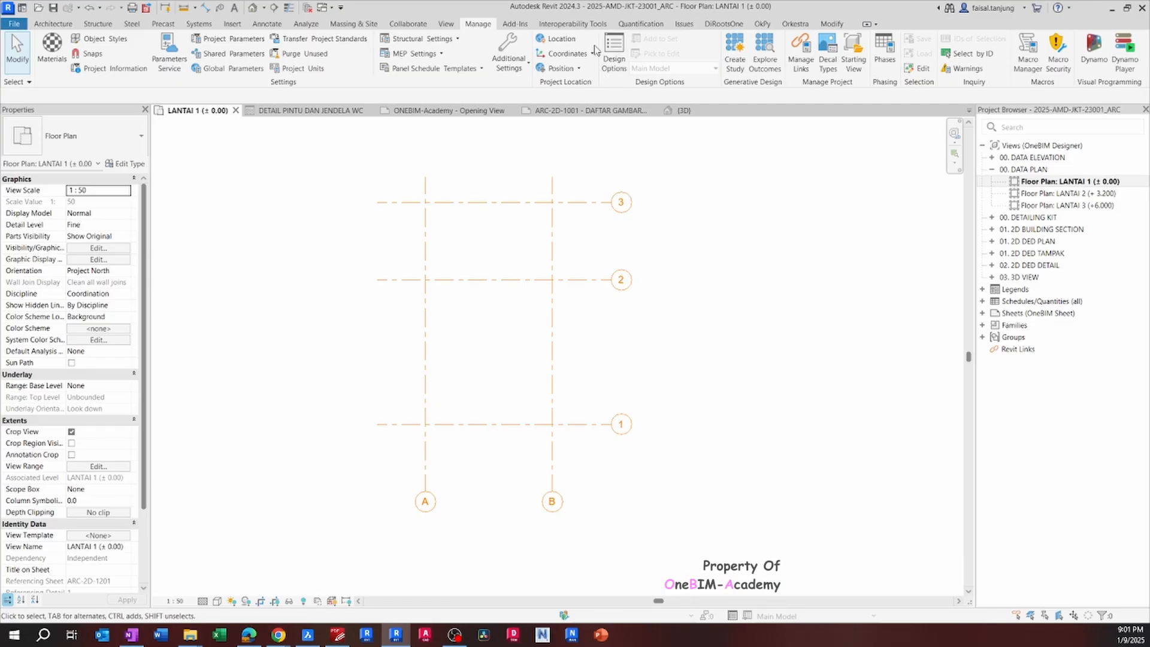
# Look over the Add-Ins, Interoperability Tools, Quantification, Issues and DiRootsOne tools.
pyautogui.click(516, 25)
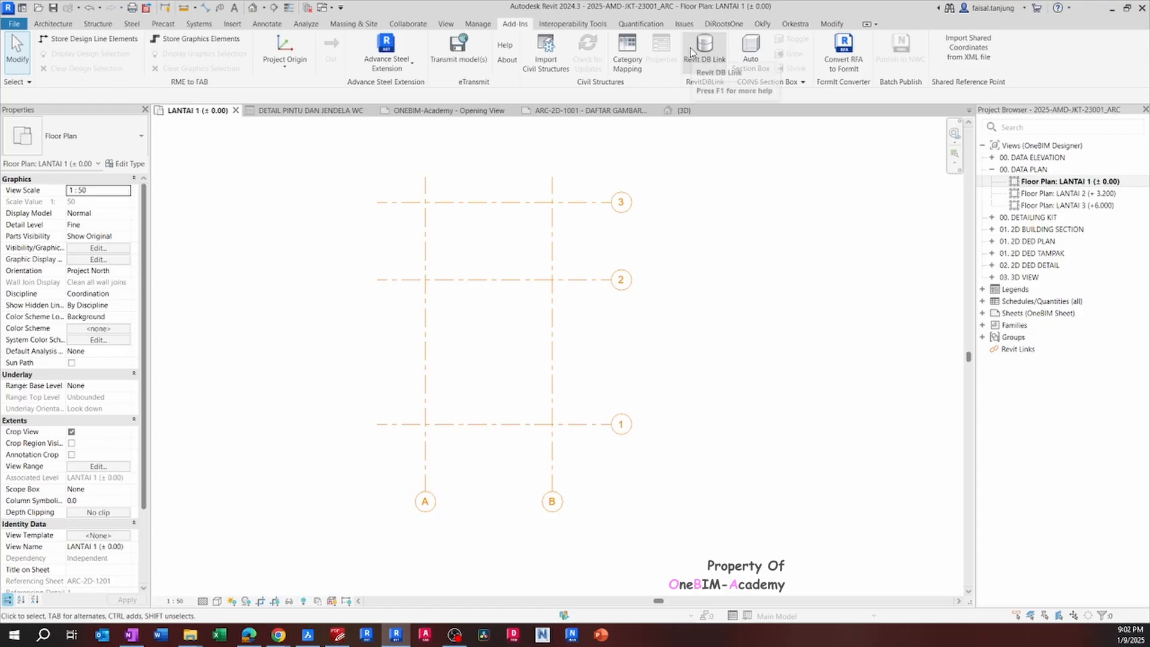
pyautogui.click(565, 24)
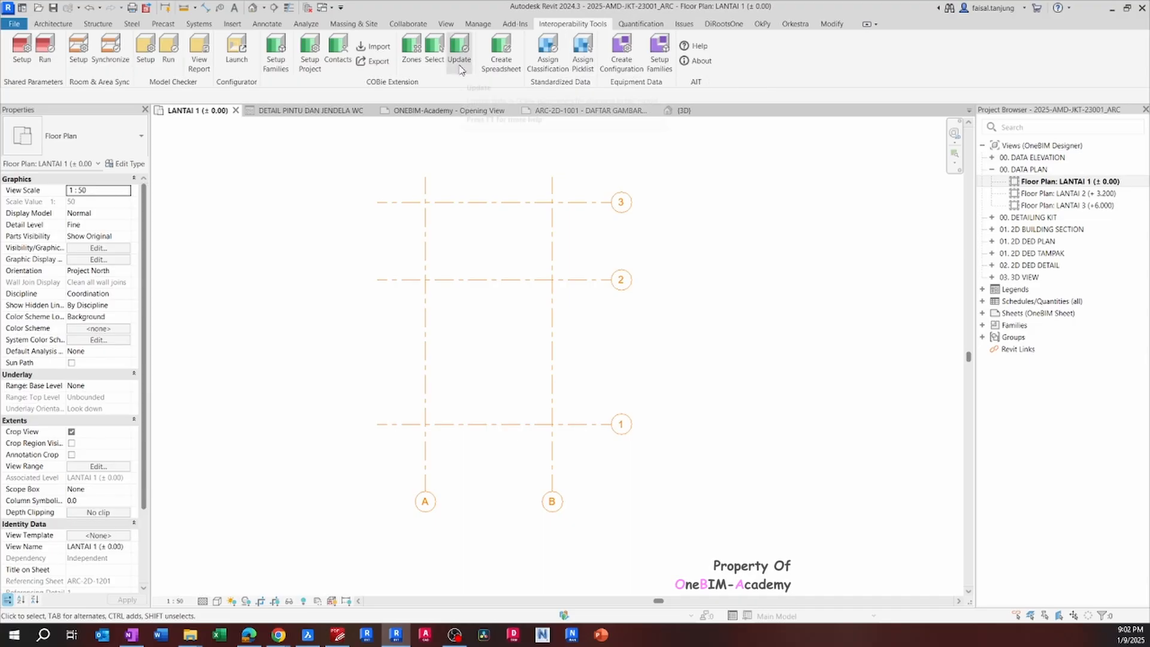
pyautogui.click(640, 24)
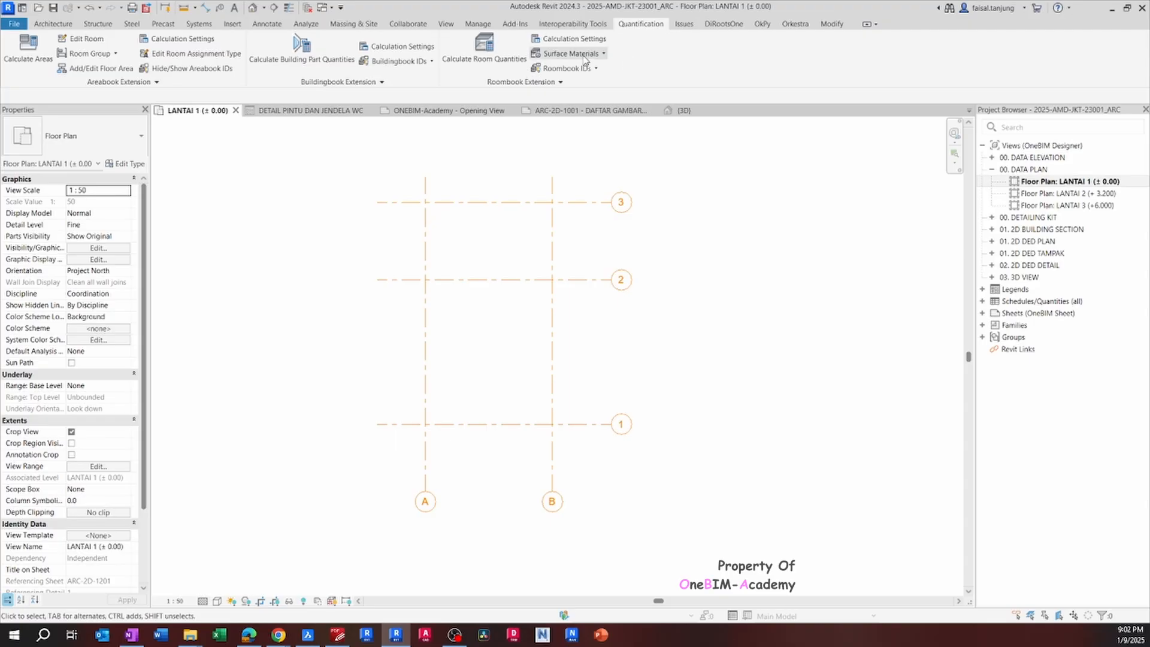
pyautogui.click(685, 24)
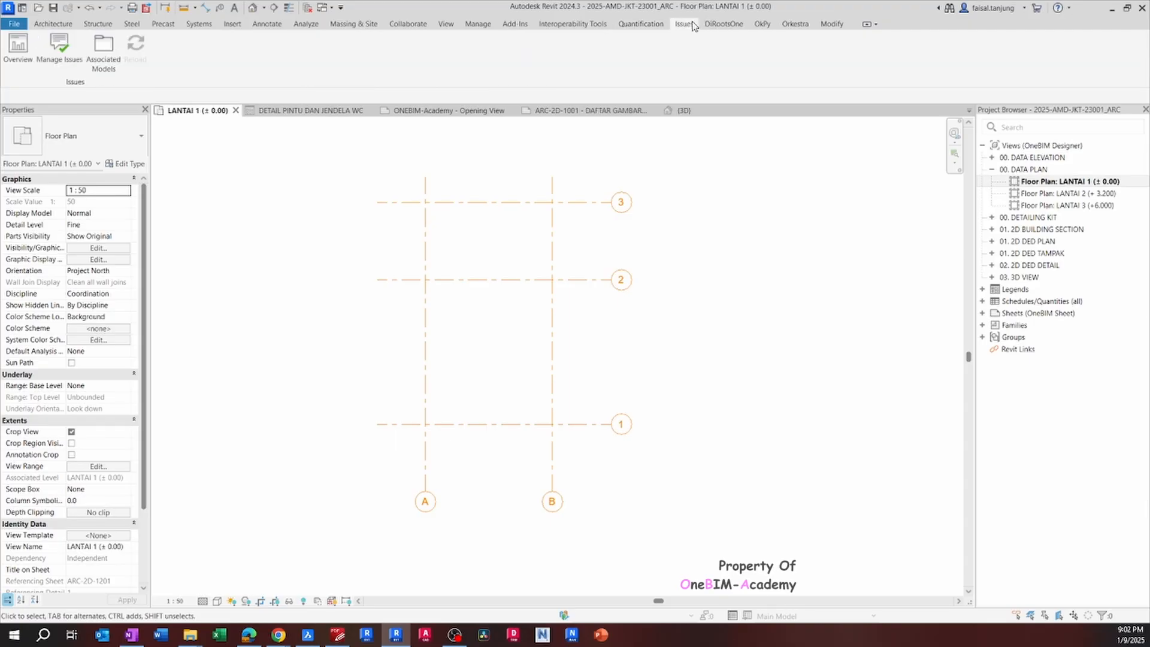
pyautogui.click(722, 26)
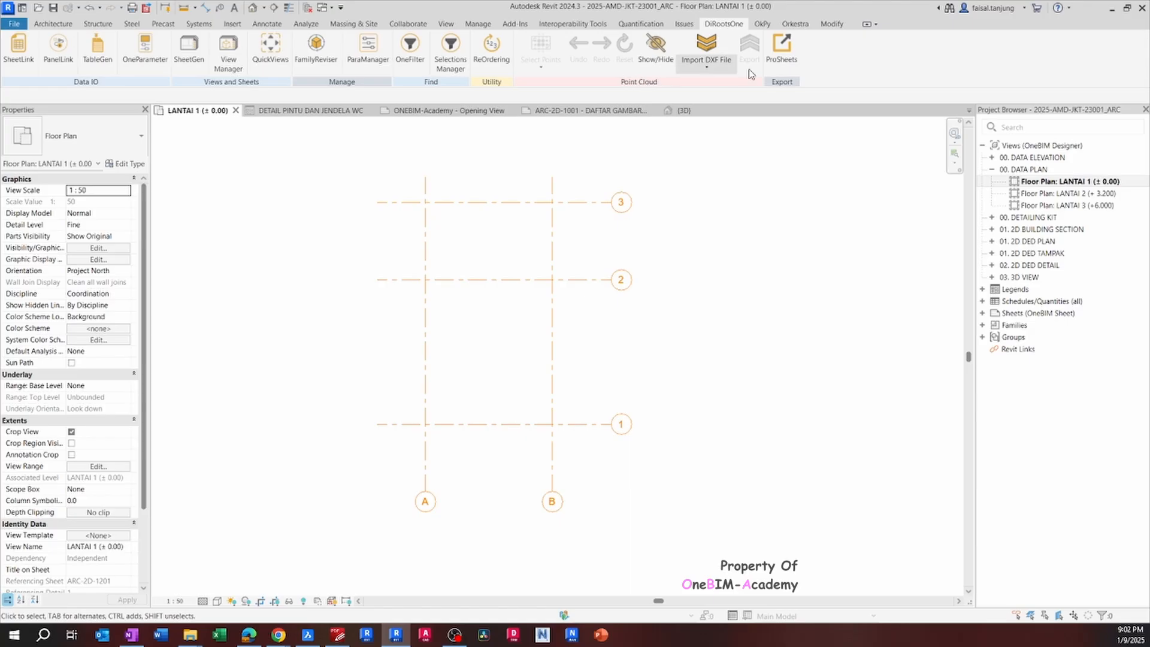
# Start ProSheets, select all the sheets for export, and show the export format settings.
pyautogui.click(781, 65)
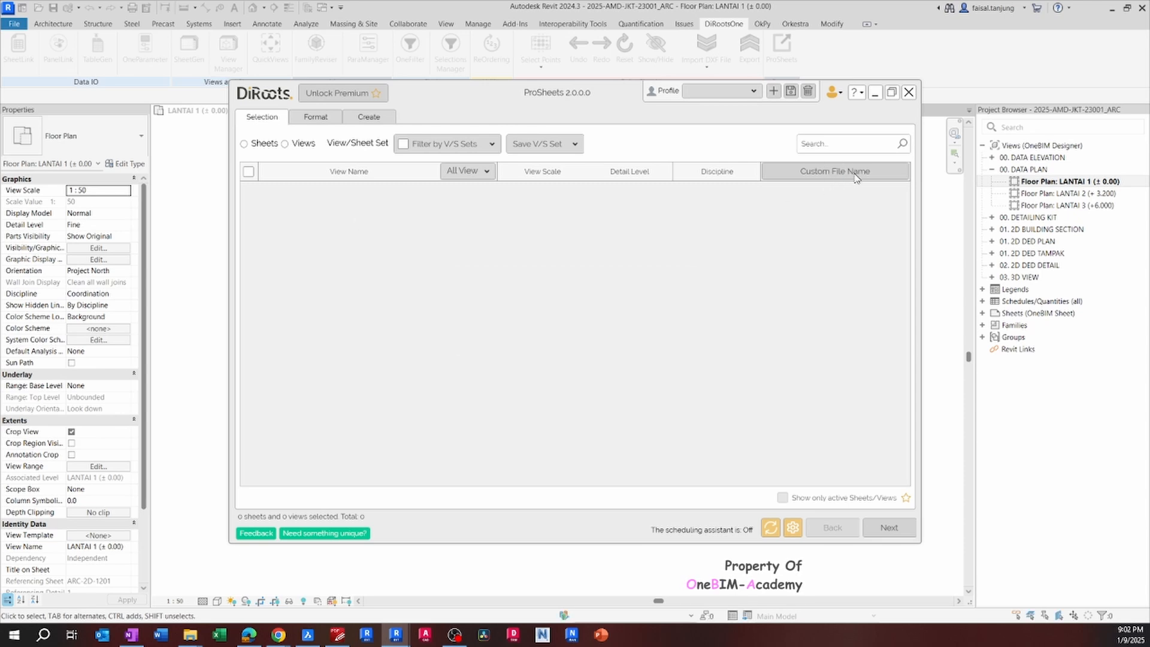
pyautogui.click(251, 173)
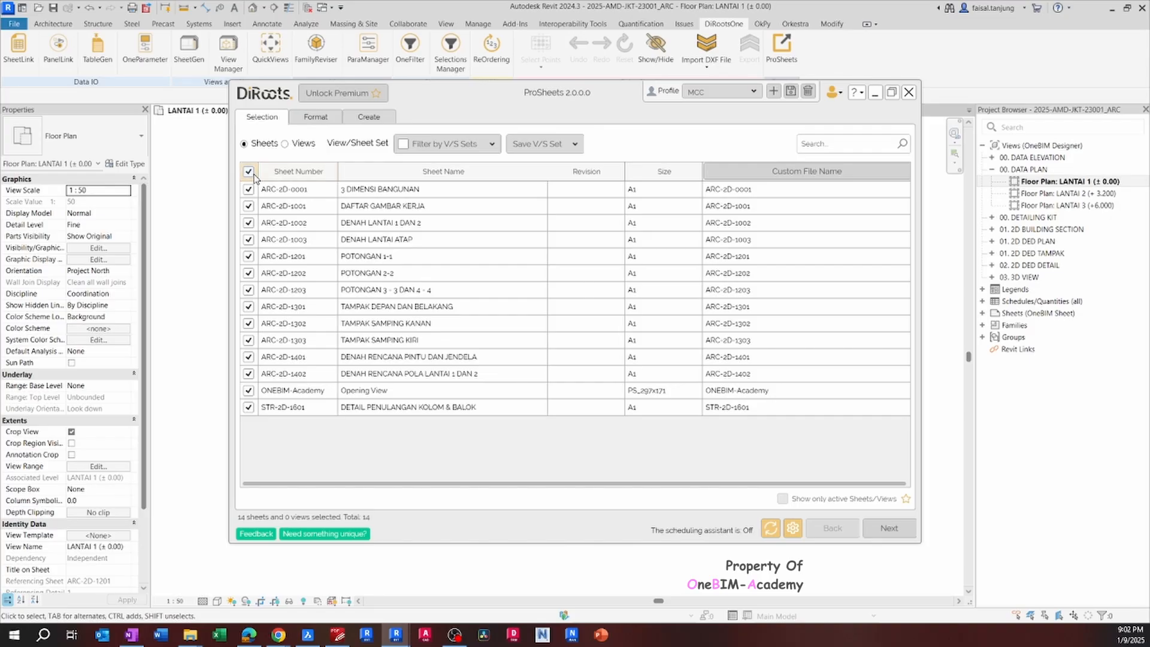
pyautogui.click(249, 173)
pyautogui.click(320, 118)
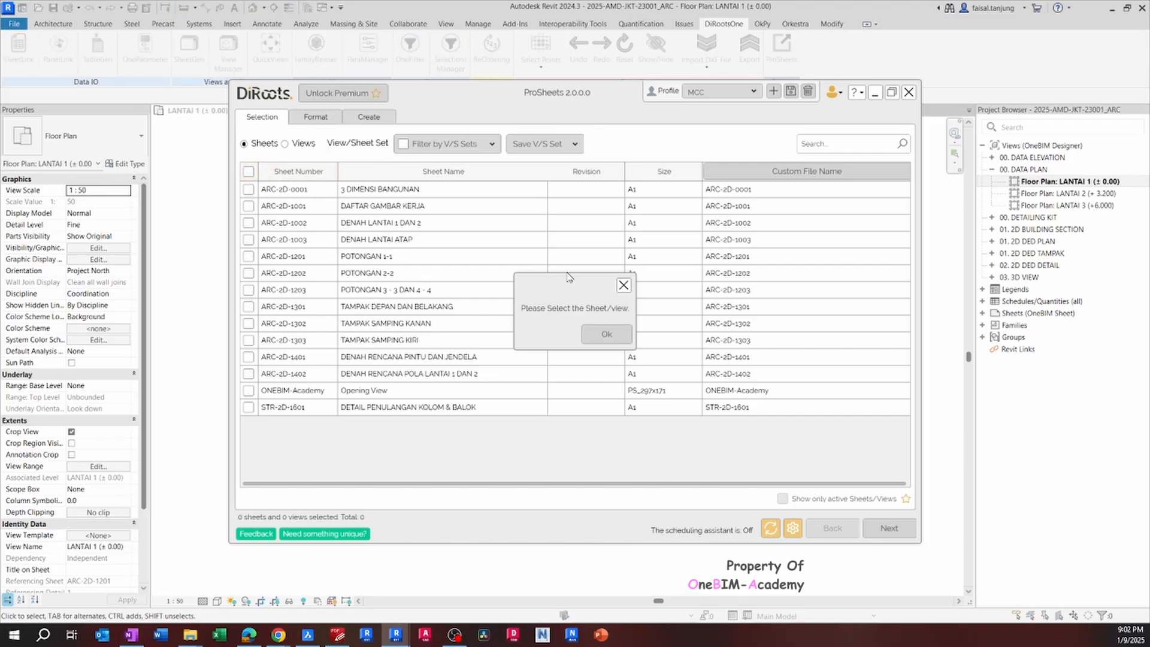
pyautogui.click(624, 285)
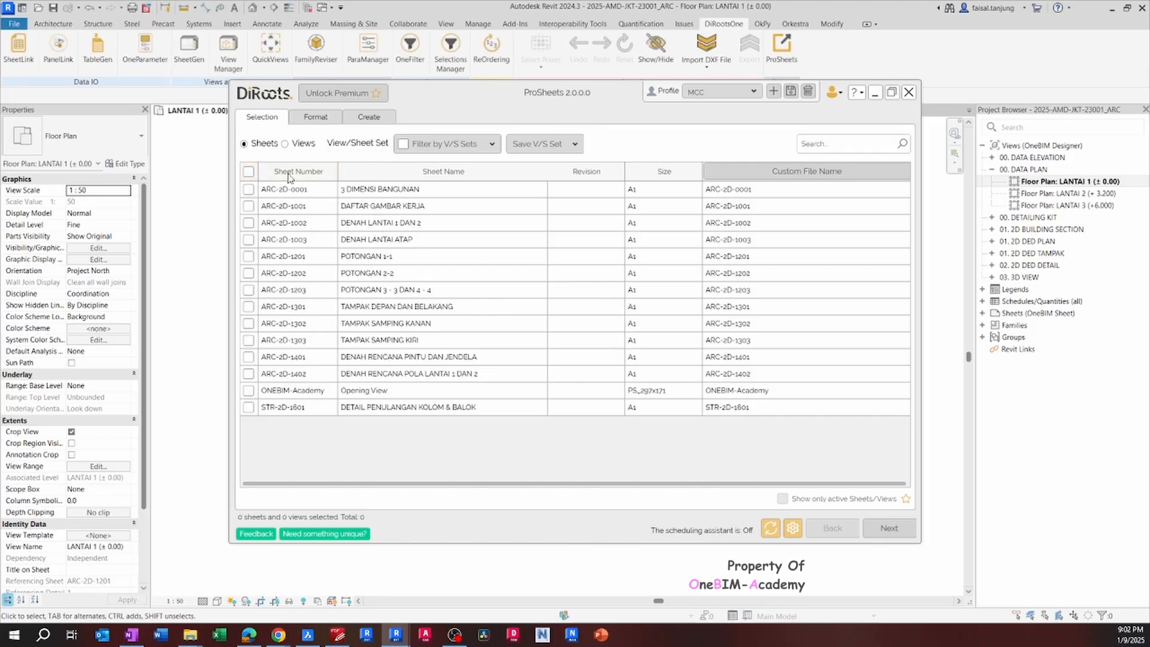
pyautogui.click(248, 172)
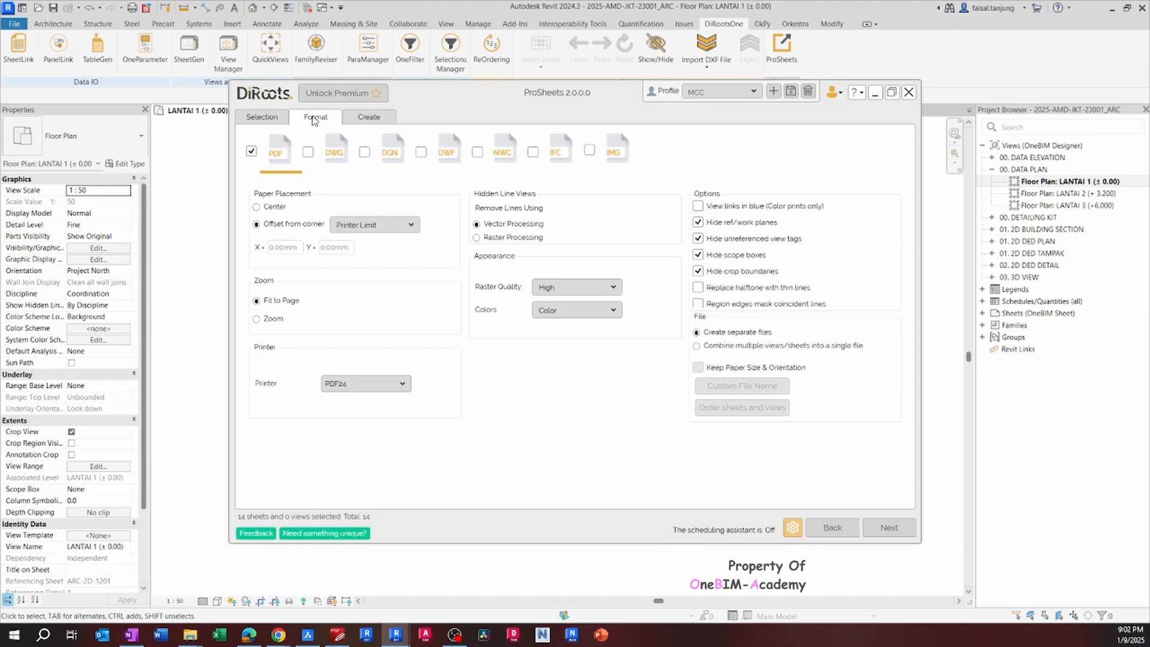
# Add DWG to the PDF export formats, proceed to the export list, and close ProSheets without exporting.
pyautogui.click(308, 152)
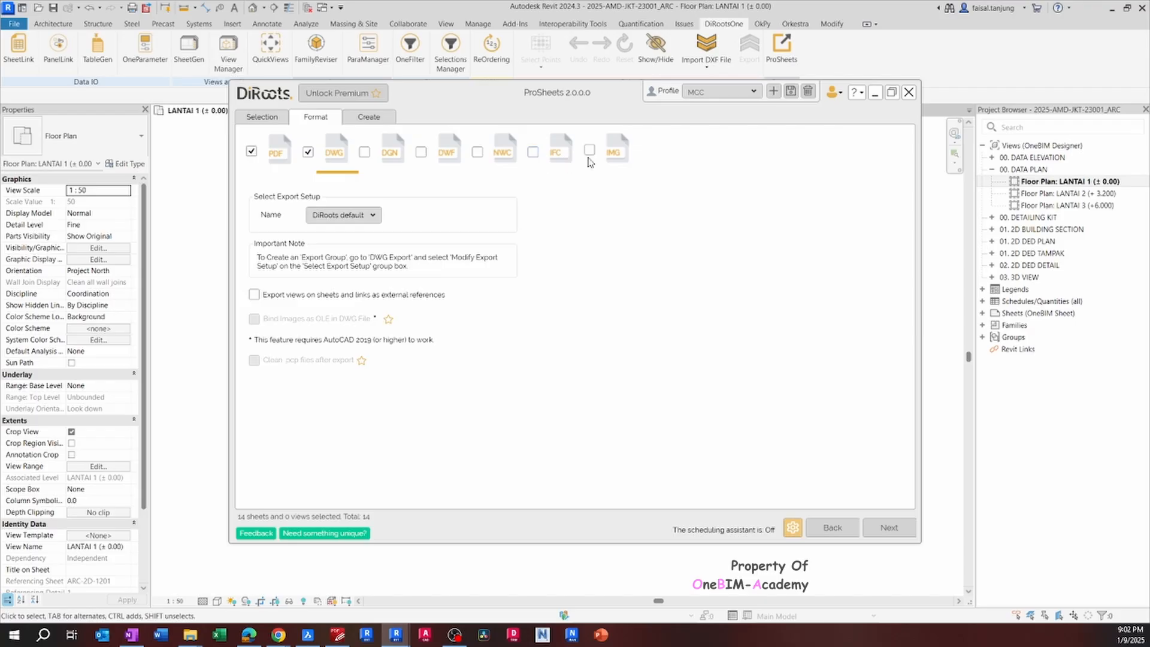
pyautogui.click(888, 535)
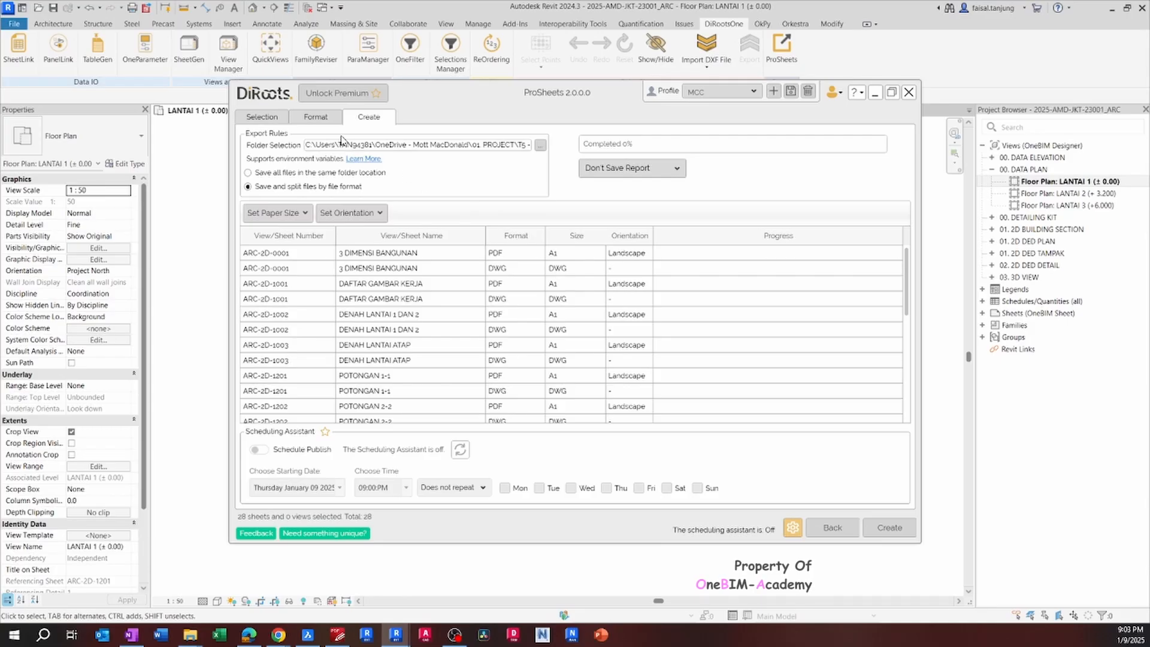
pyautogui.click(909, 93)
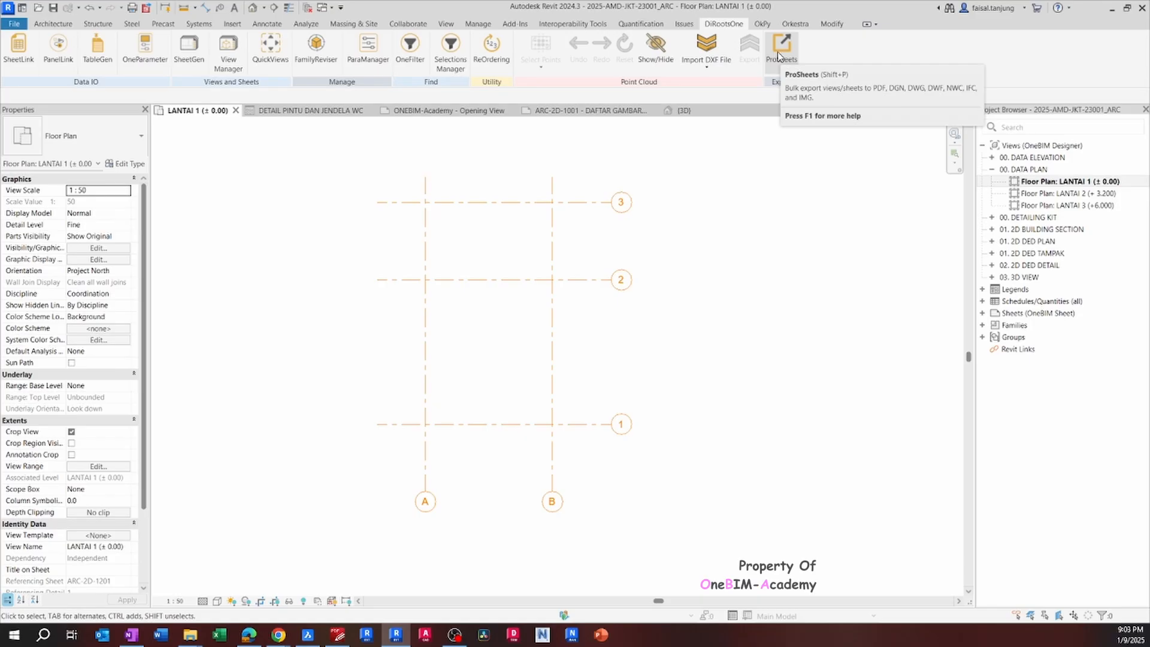
# Look over the OkPy add-in tools and the file commands with the recent documents list.
pyautogui.click(763, 25)
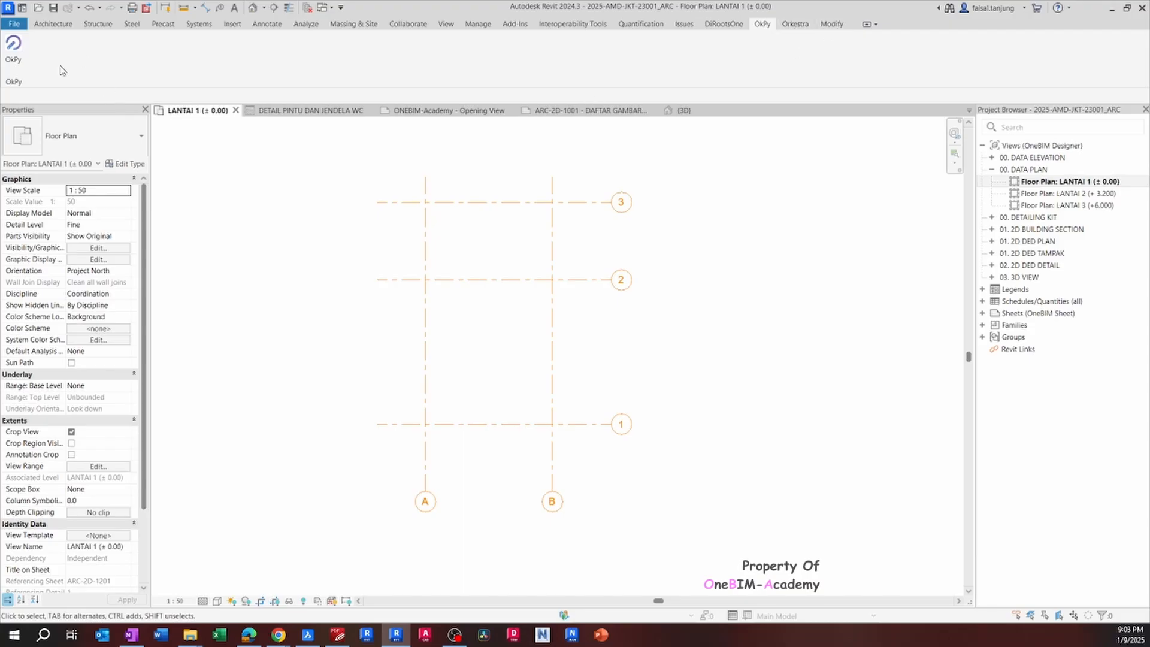
pyautogui.click(418, 202)
pyautogui.press('Escape')
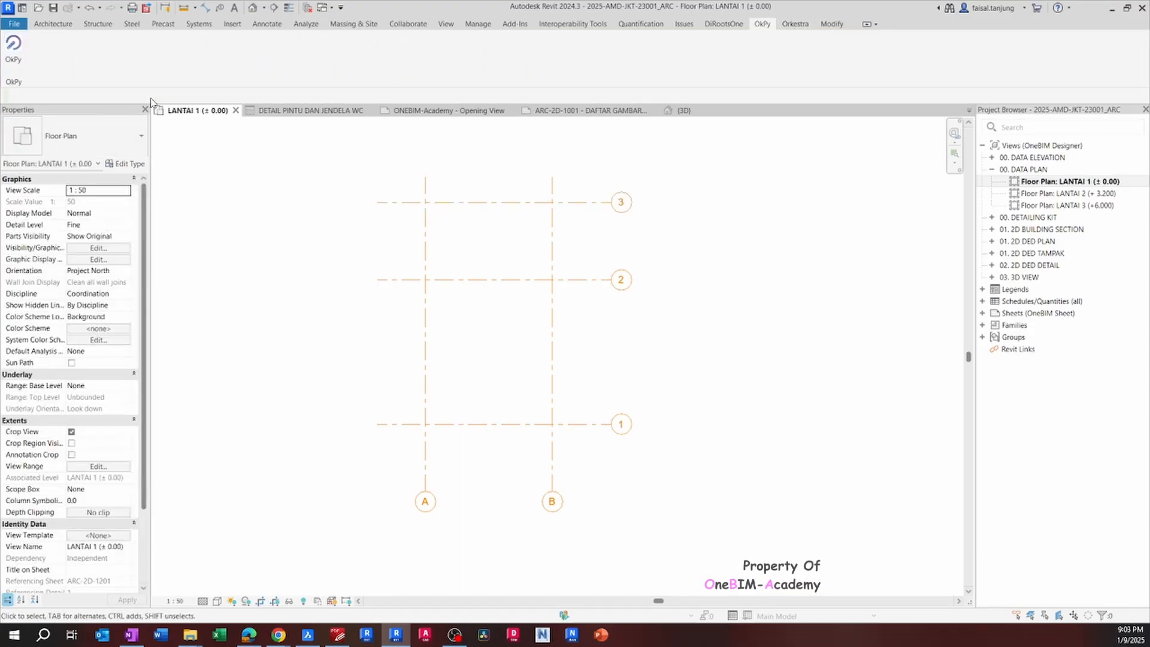
pyautogui.click(10, 24)
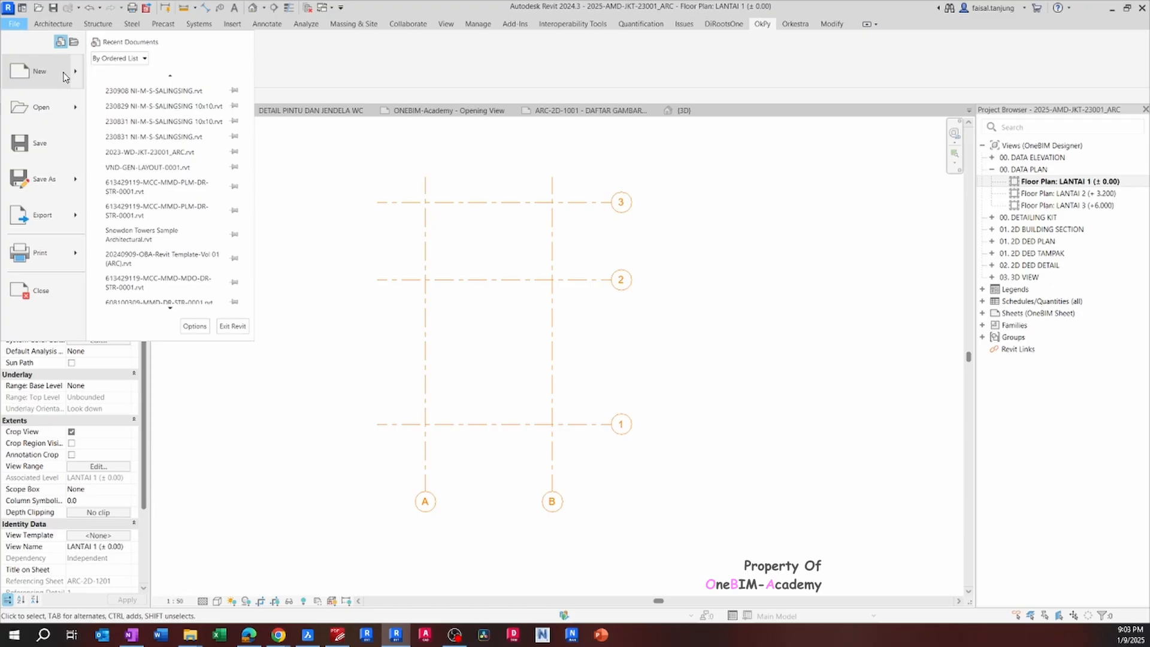
pyautogui.scroll(1, 159, 179)
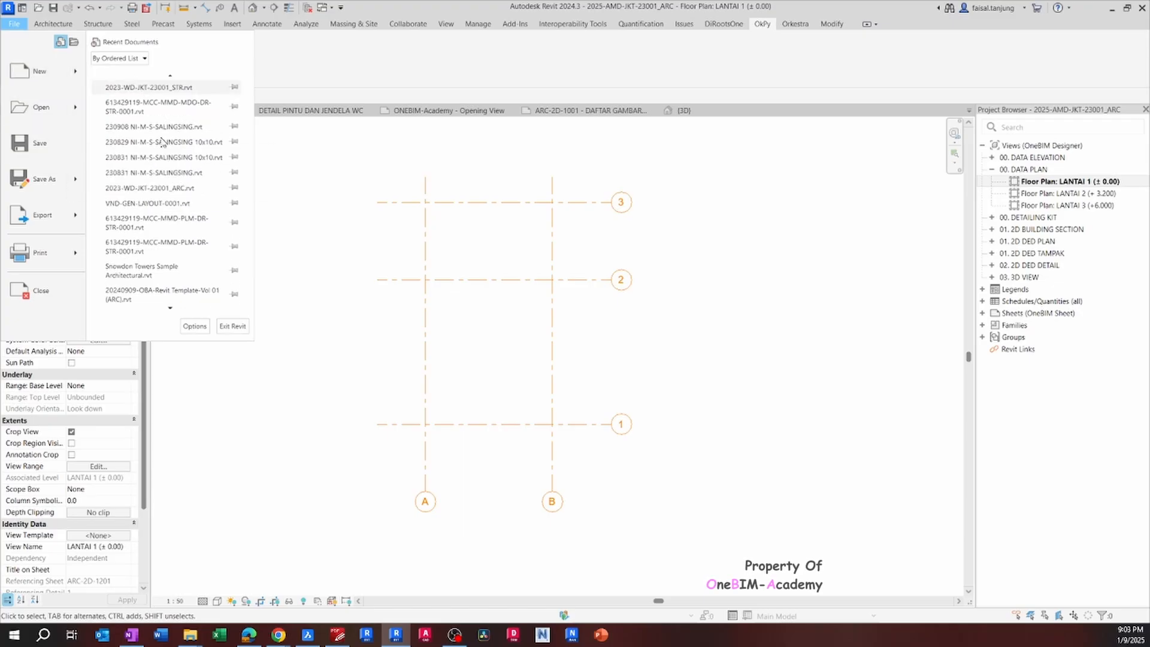
pyautogui.scroll(1, 159, 203)
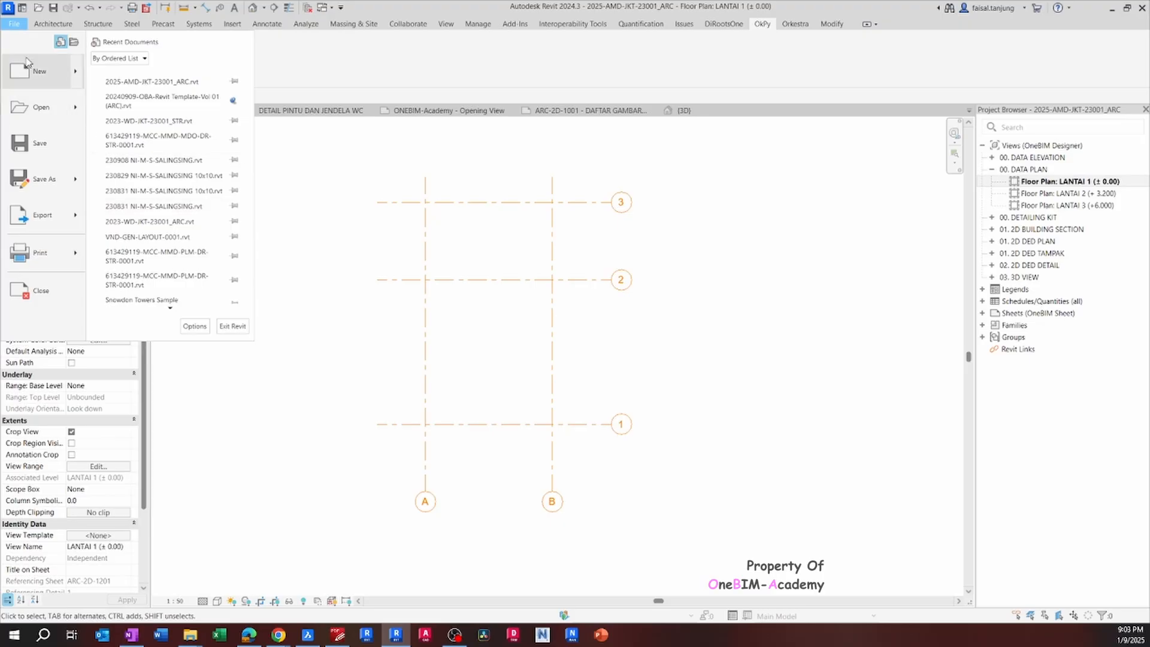
pyautogui.click(16, 27)
pyautogui.click(16, 27)
pyautogui.click(16, 27)
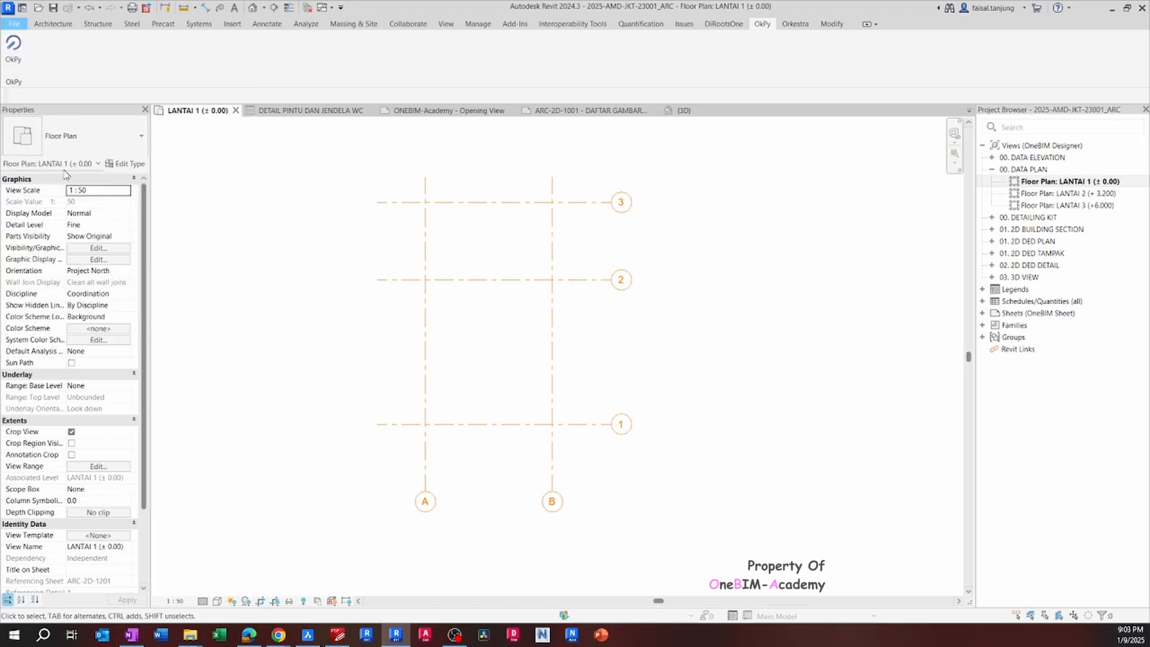
# Open the program Options and show the User Interface settings.
pyautogui.click(24, 26)
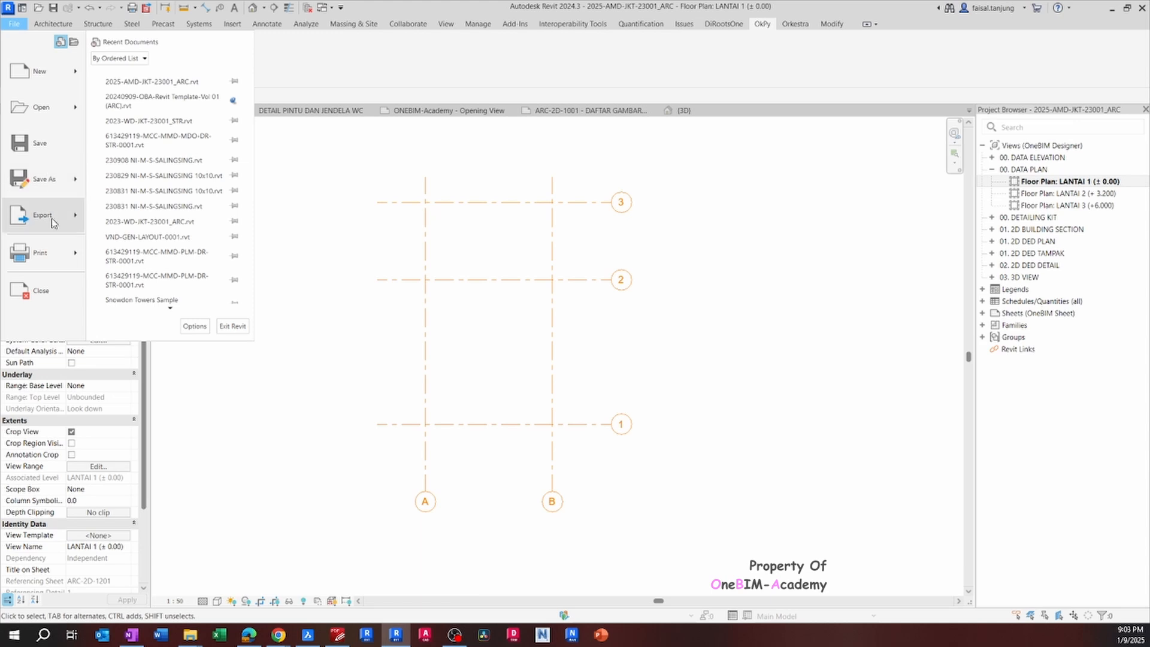
pyautogui.scroll(-3, 168, 288)
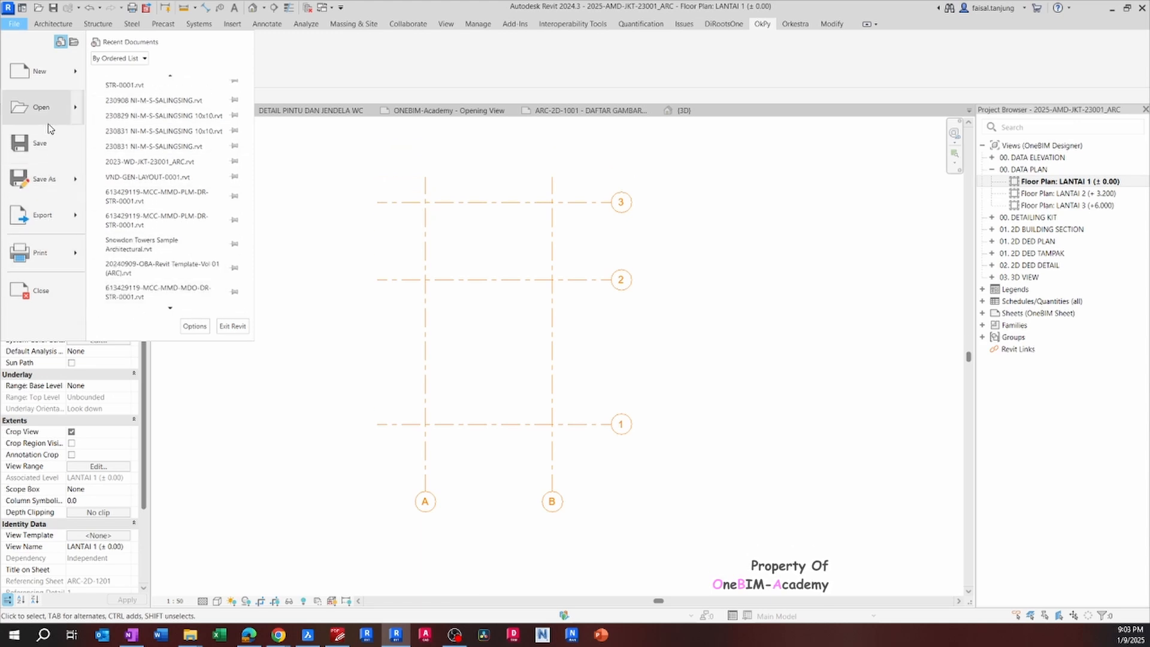
pyautogui.click(195, 326)
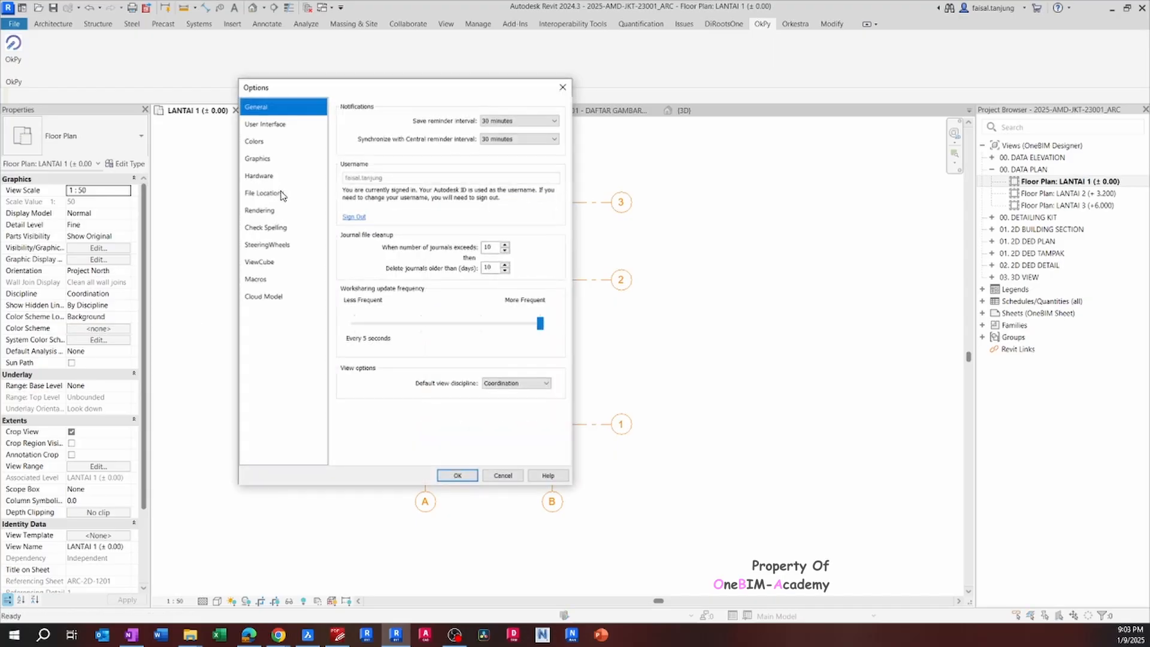
pyautogui.click(277, 127)
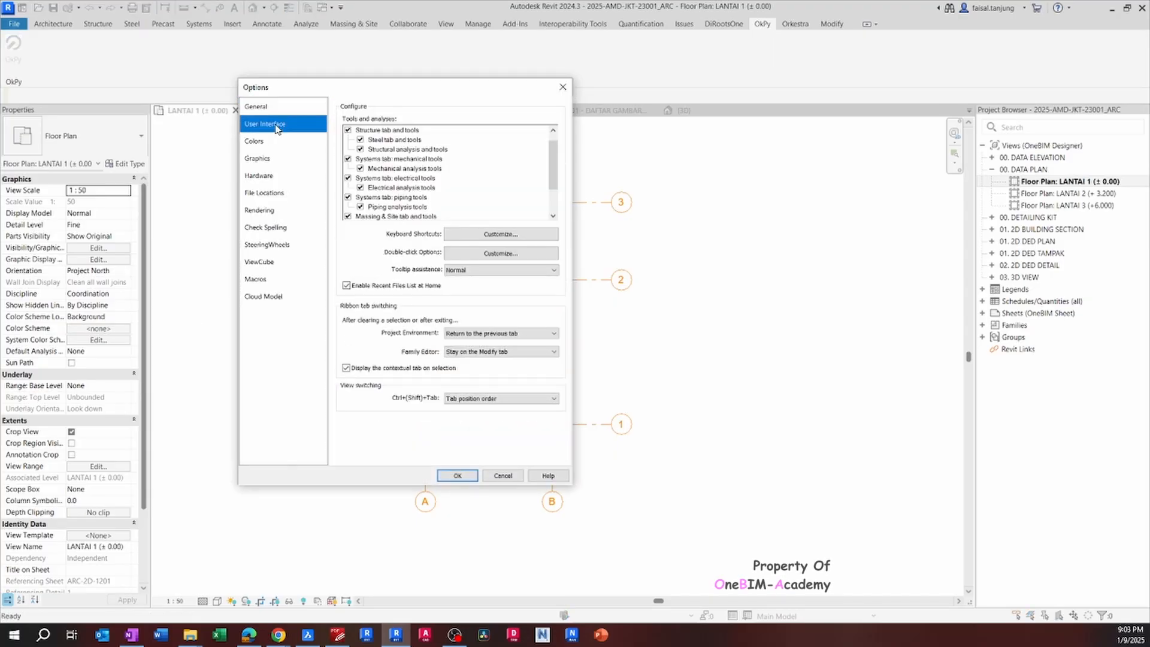
# Open the double-click customization settings and set the Family element type's double-click action to Edit Family.
pyautogui.click(467, 256)
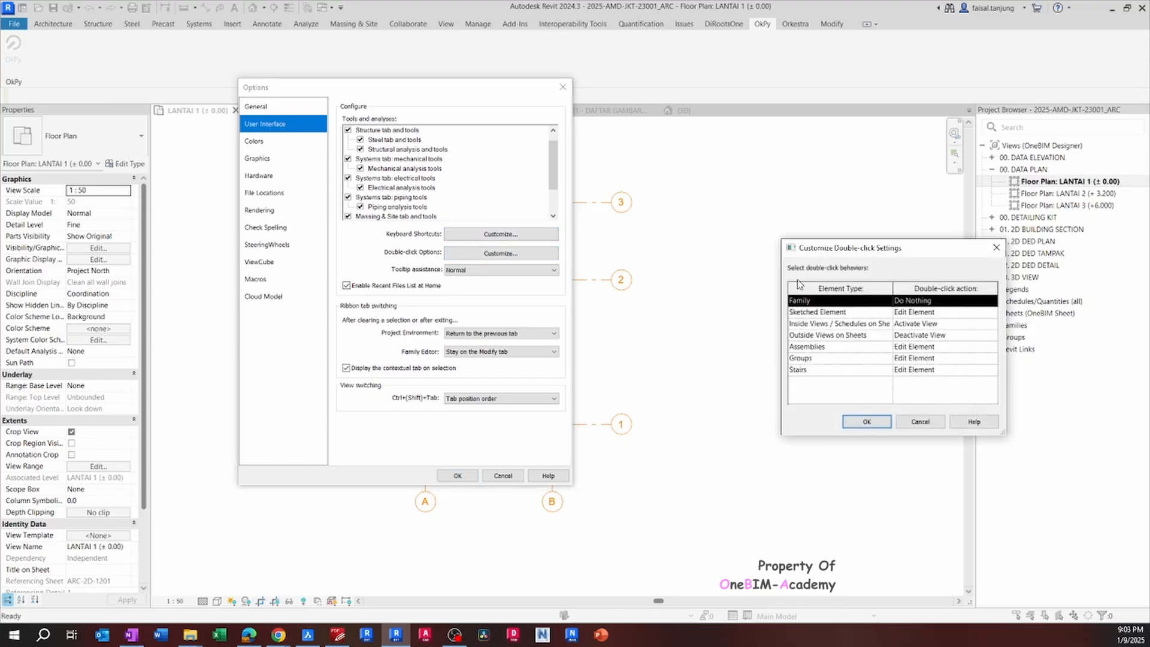
pyautogui.moveTo(841, 258); pyautogui.dragTo(635, 97)
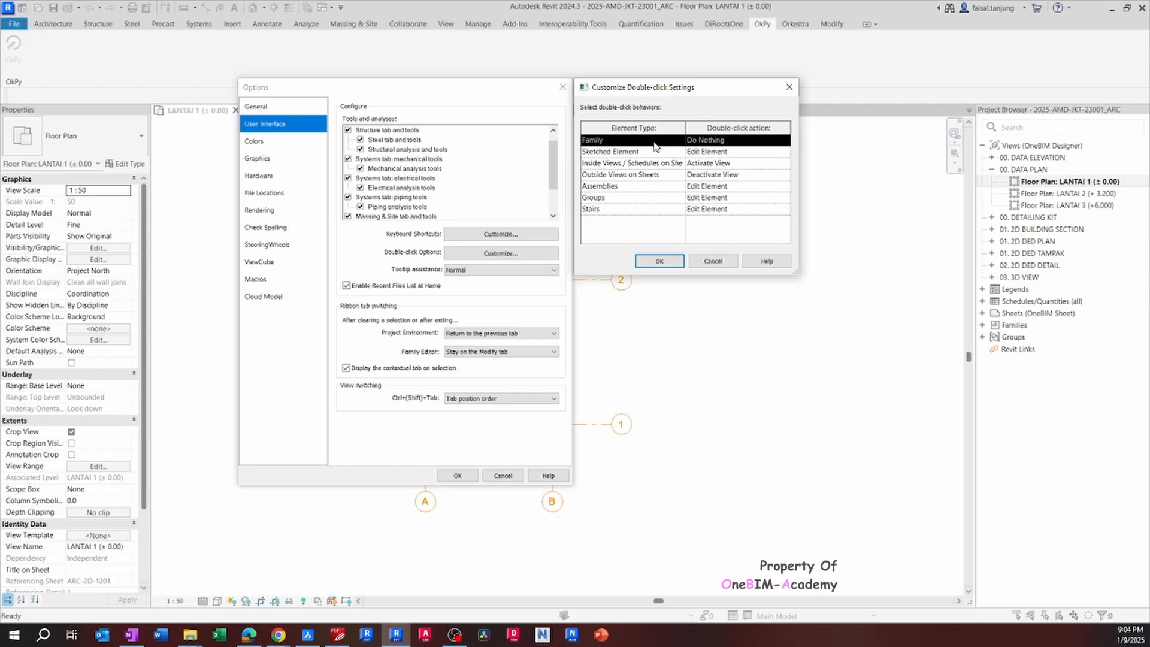
pyautogui.click(779, 144)
pyautogui.click(786, 141)
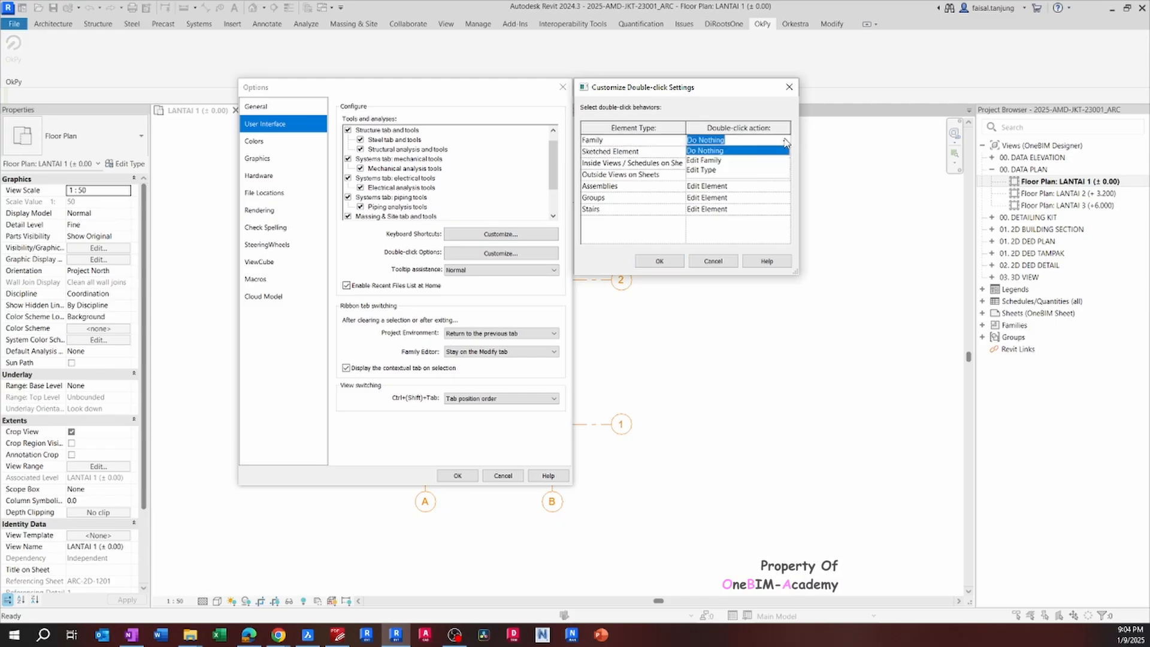
pyautogui.click(718, 160)
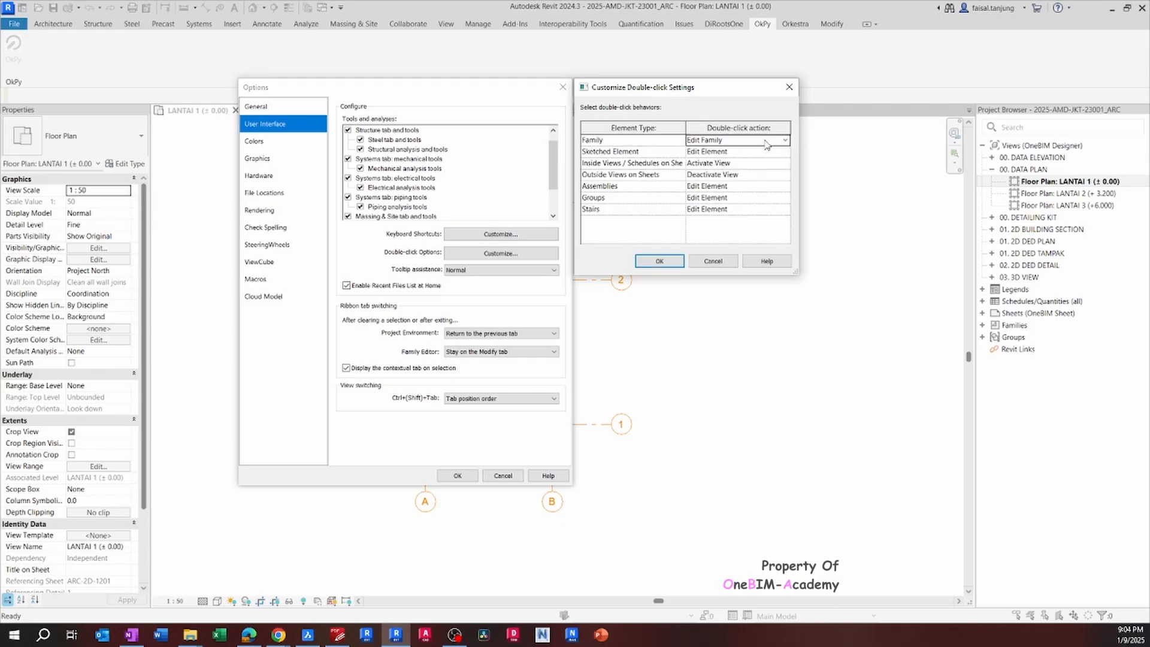
# Set the Family double-click action back to Do Nothing and accept the double-click settings.
pyautogui.click(787, 141)
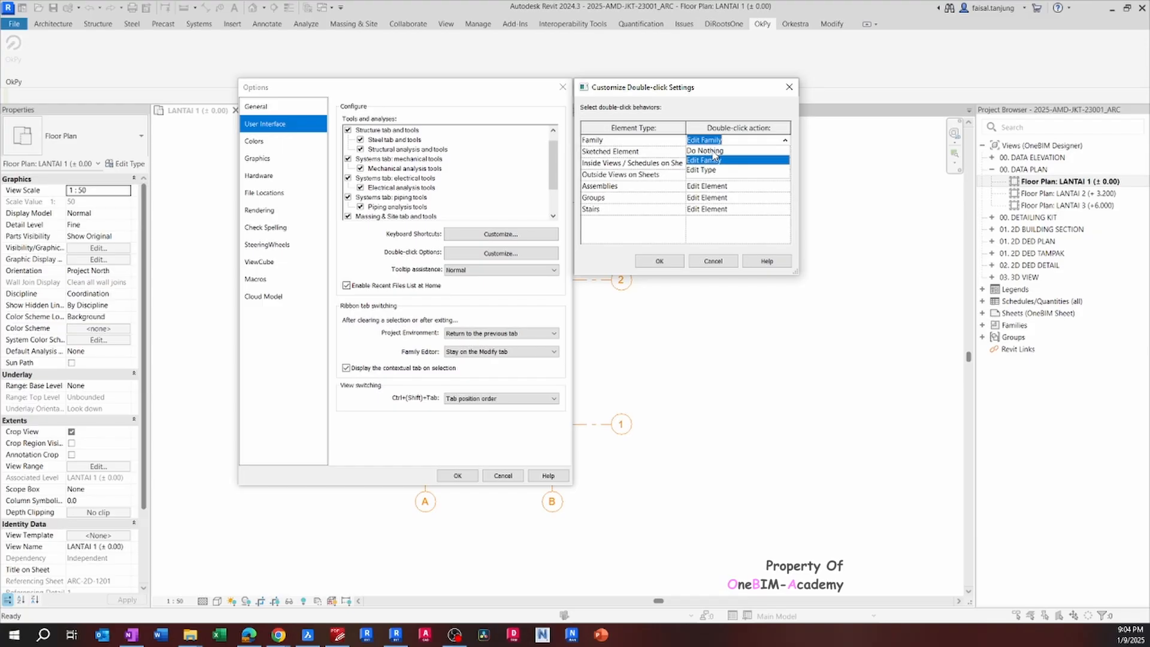
pyautogui.click(713, 151)
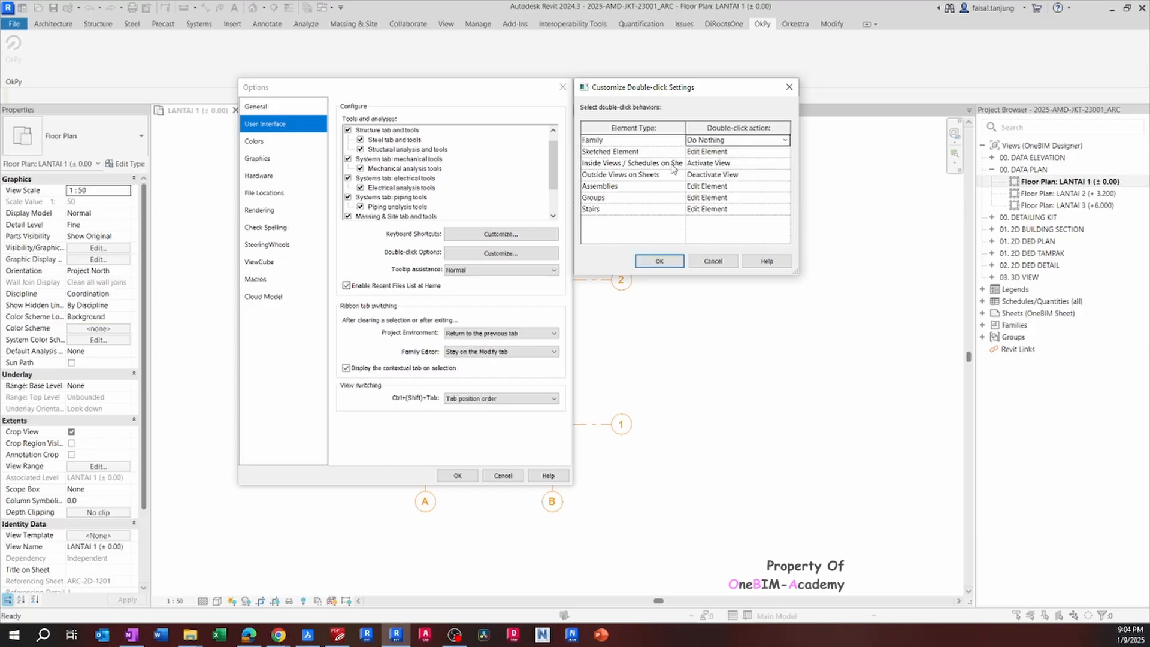
pyautogui.click(660, 261)
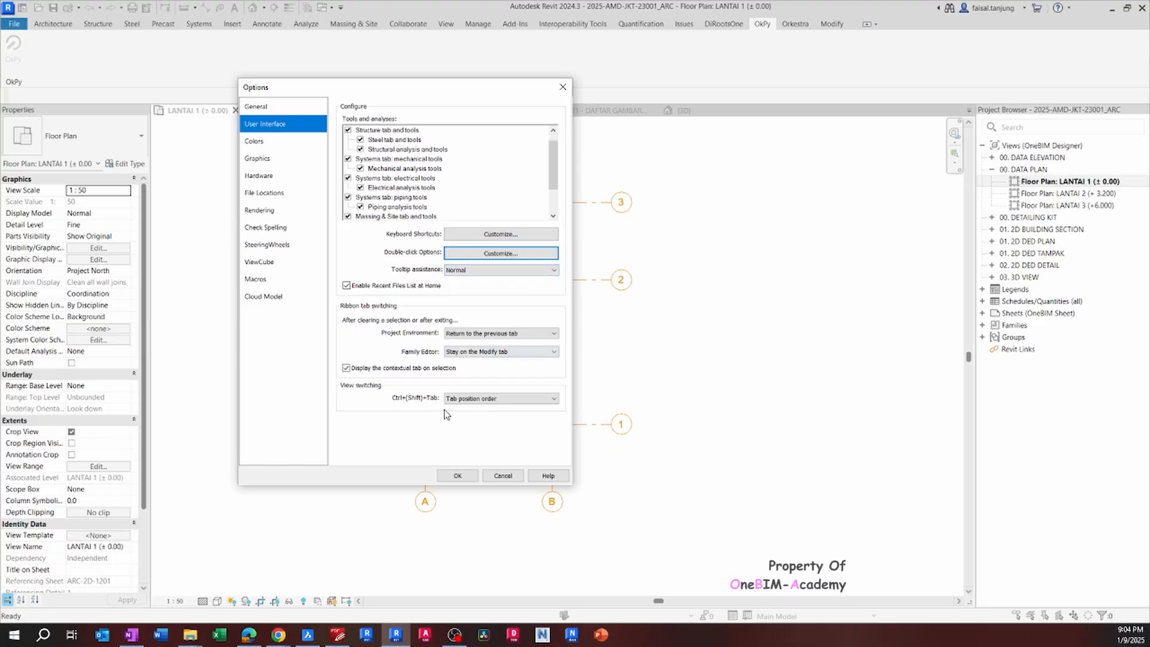
# Set the UI active theme to Dark in the Colors options, apply it, and inspect the floor plan.
pyautogui.click(282, 145)
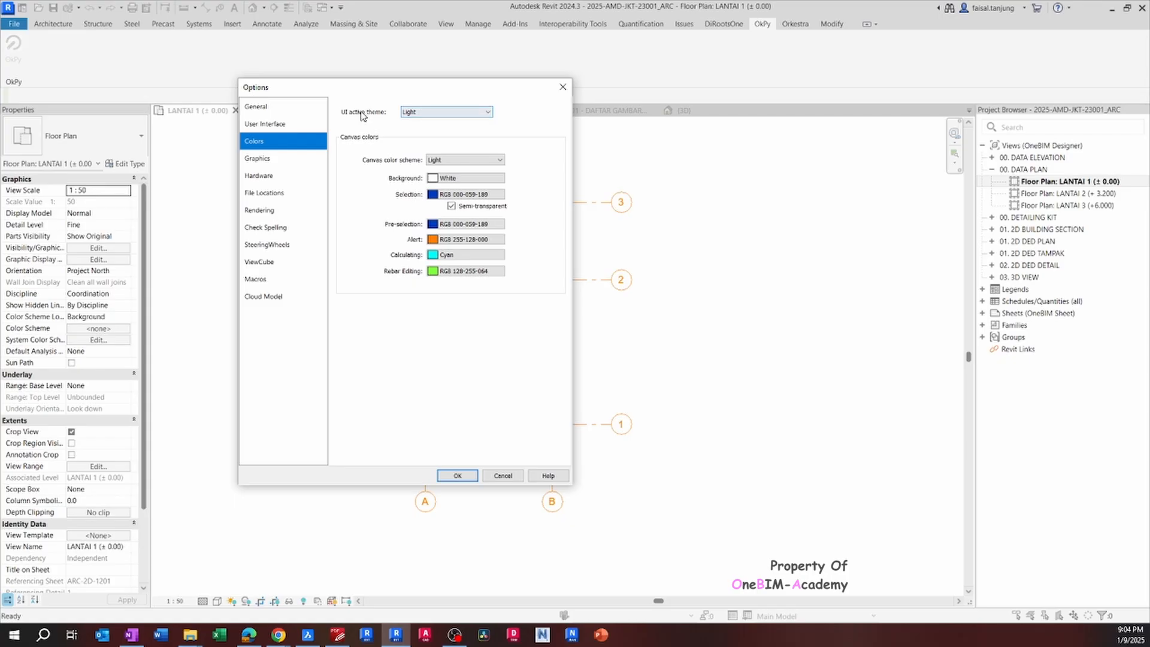
pyautogui.click(446, 112)
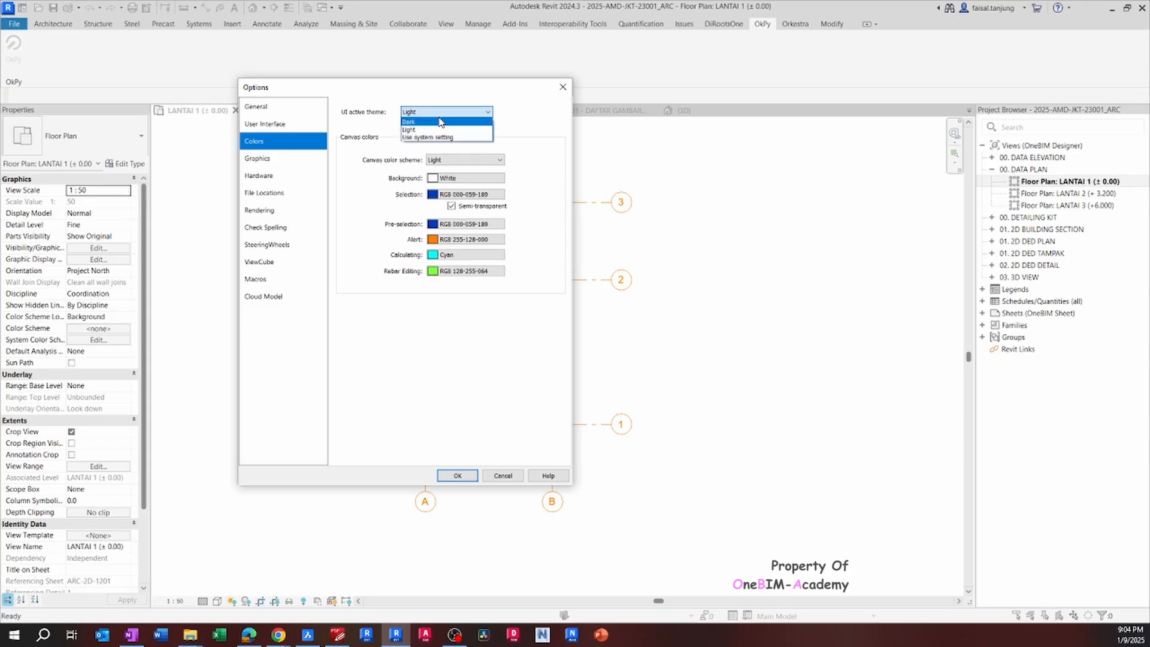
pyautogui.click(436, 127)
pyautogui.click(457, 476)
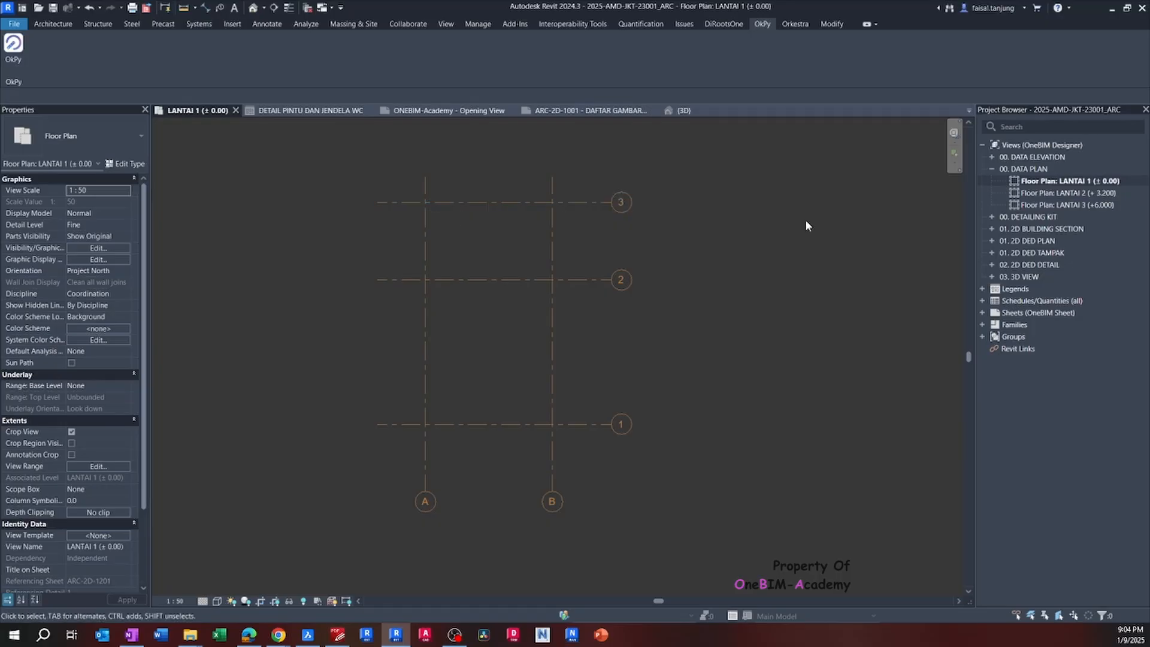
pyautogui.moveTo(608, 219); pyautogui.dragTo(674, 236, button='middle')
pyautogui.scroll(-3, 674, 237)
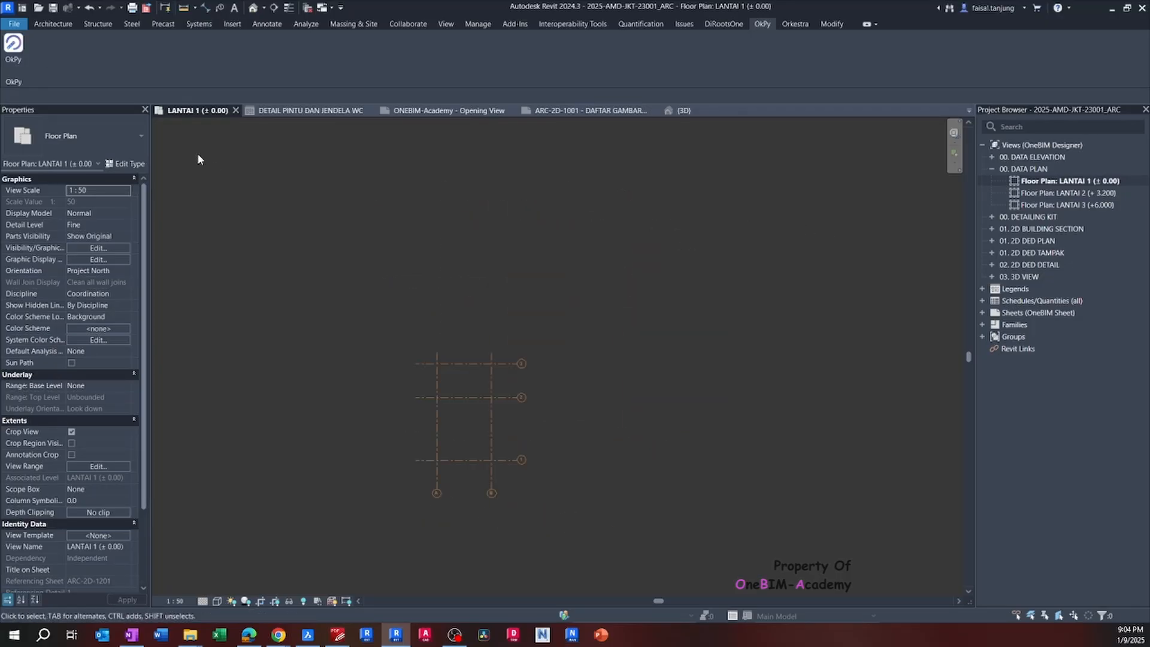
# Reopen the program Options and set the UI active theme back to Light.
pyautogui.click(14, 24)
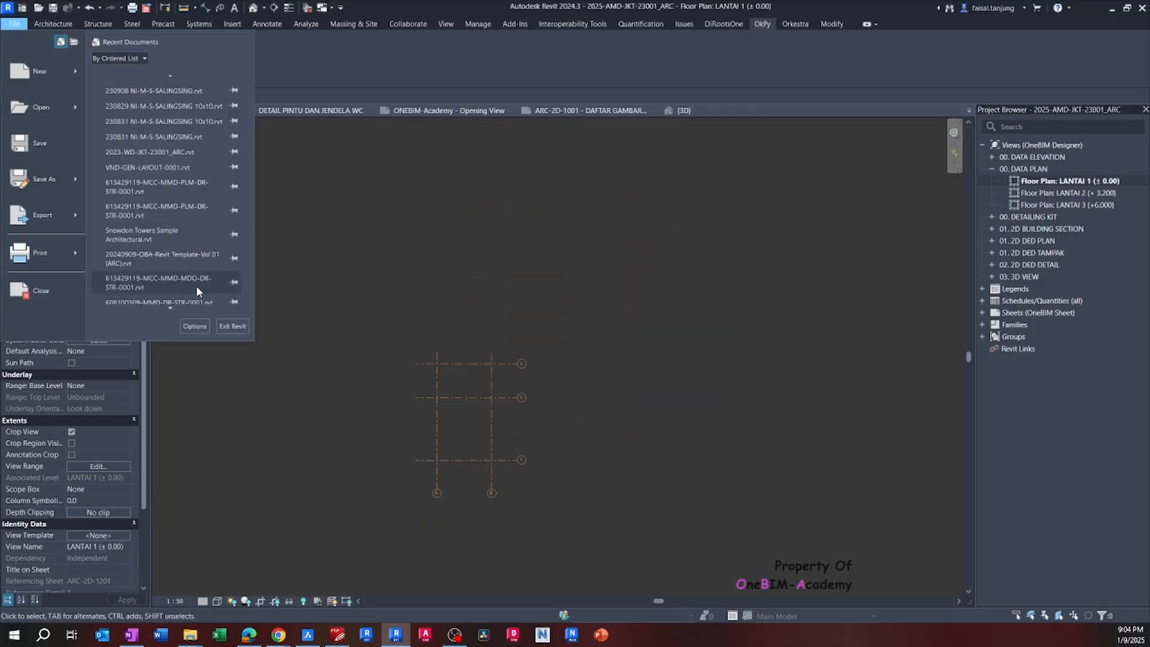
pyautogui.click(194, 325)
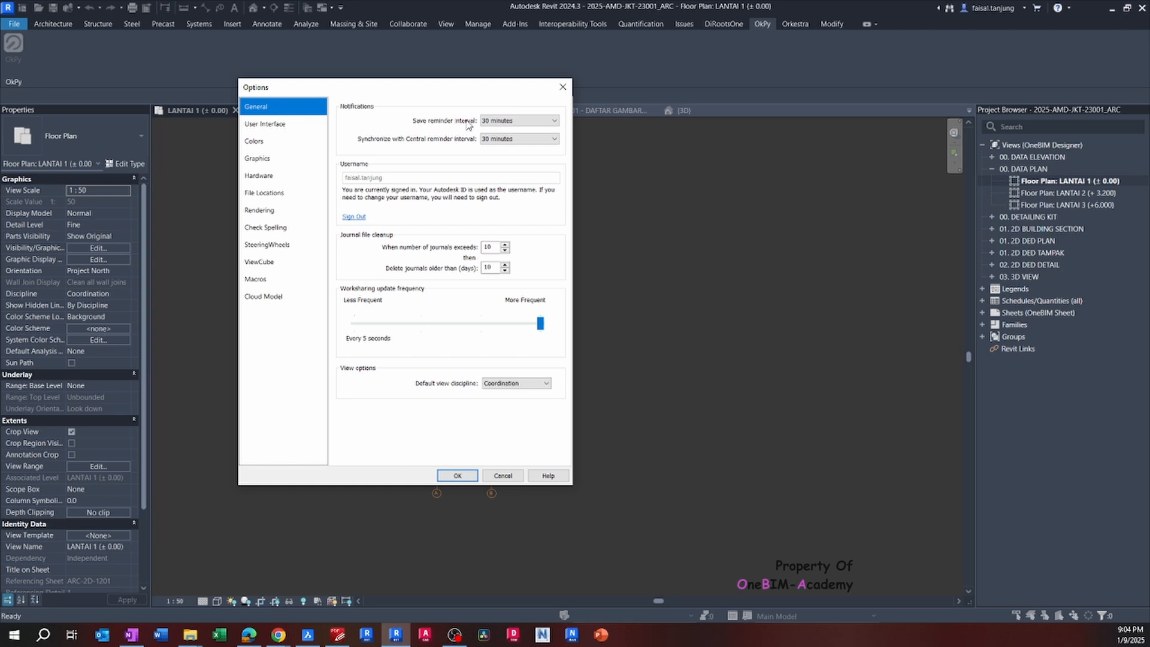
pyautogui.click(279, 125)
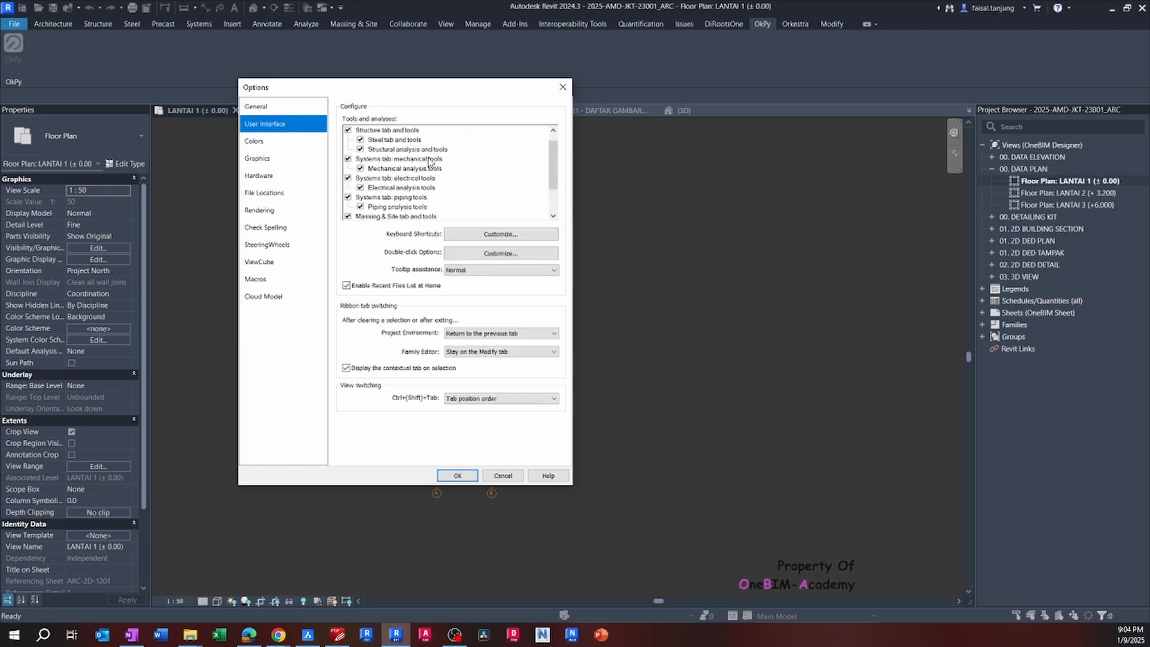
pyautogui.click(281, 142)
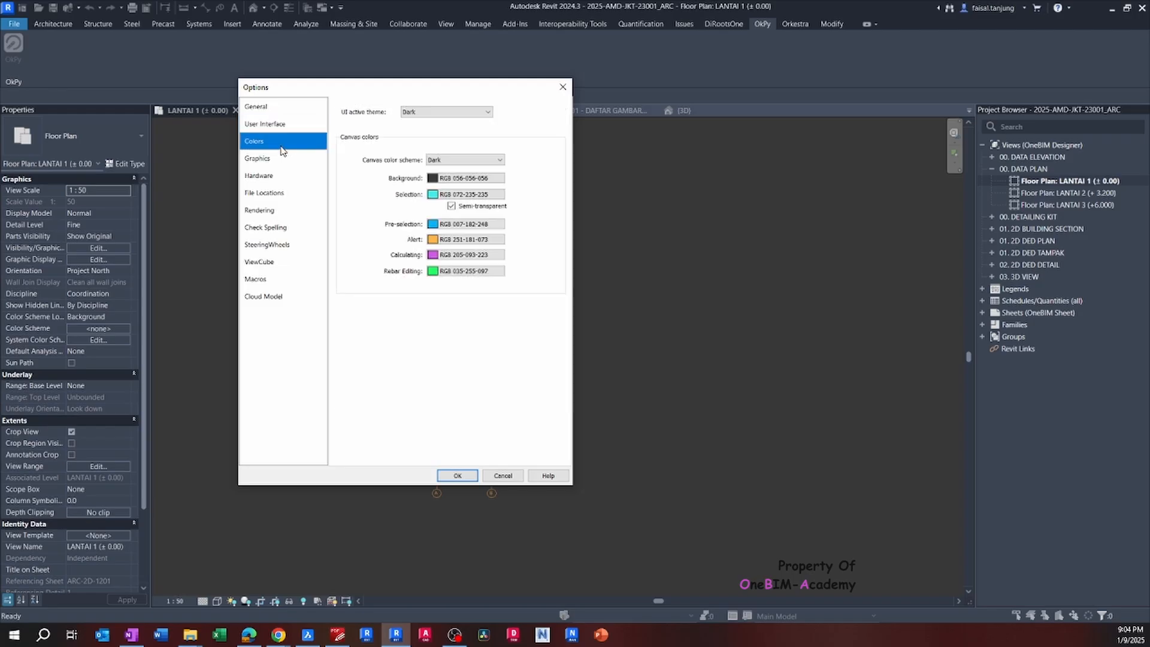
pyautogui.click(448, 112)
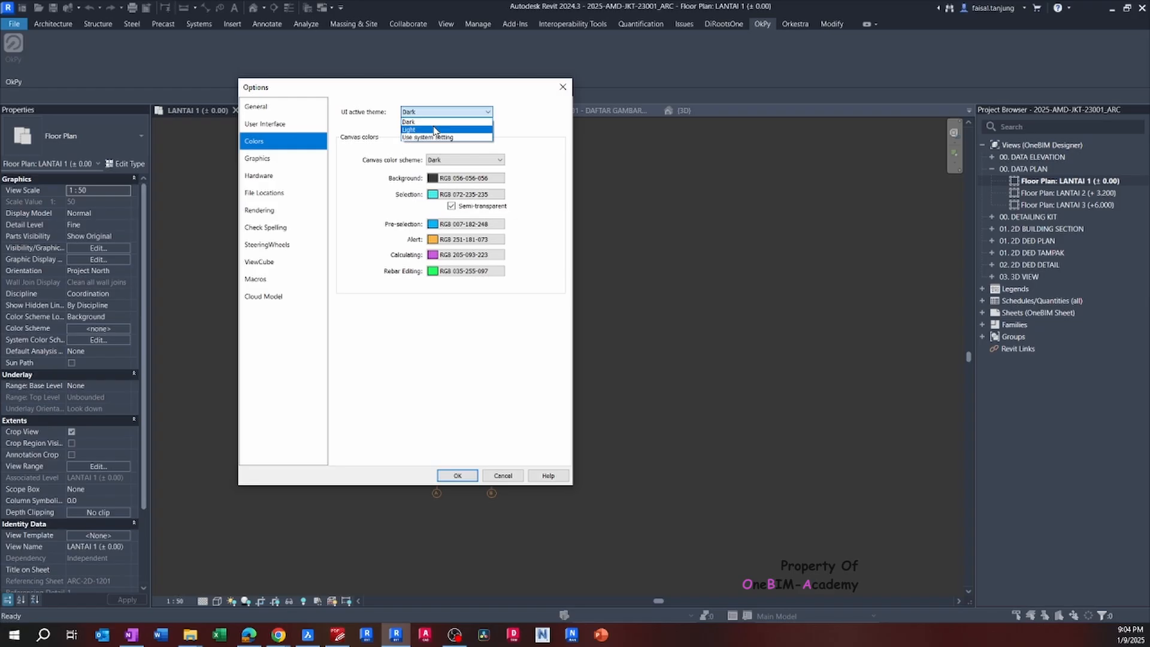
pyautogui.click(435, 130)
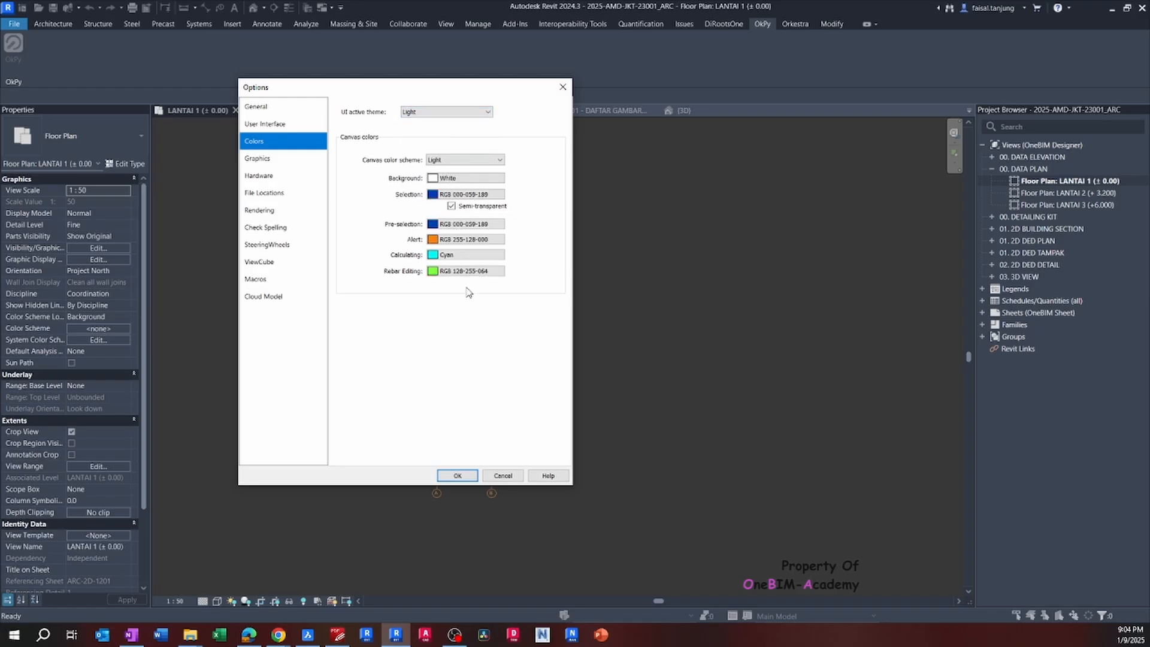
pyautogui.click(457, 476)
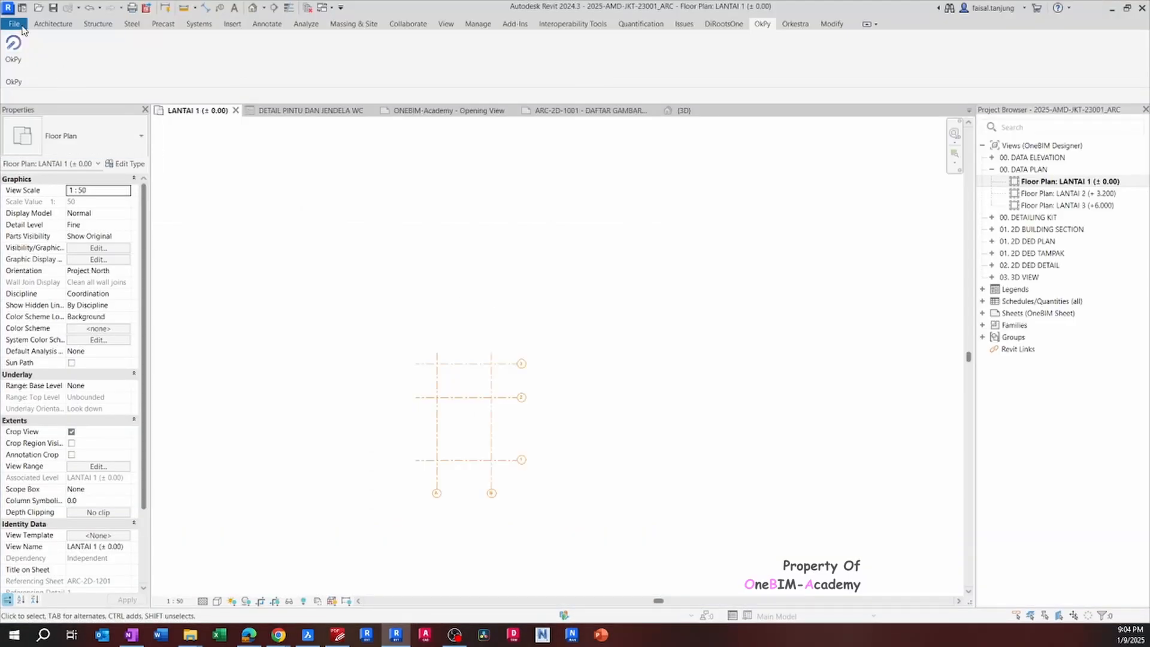
# Reopen the program Options, look through the remaining categories from Graphics and Hardware to Macros and Cloud Model, and close the dialog.
pyautogui.click(14, 23)
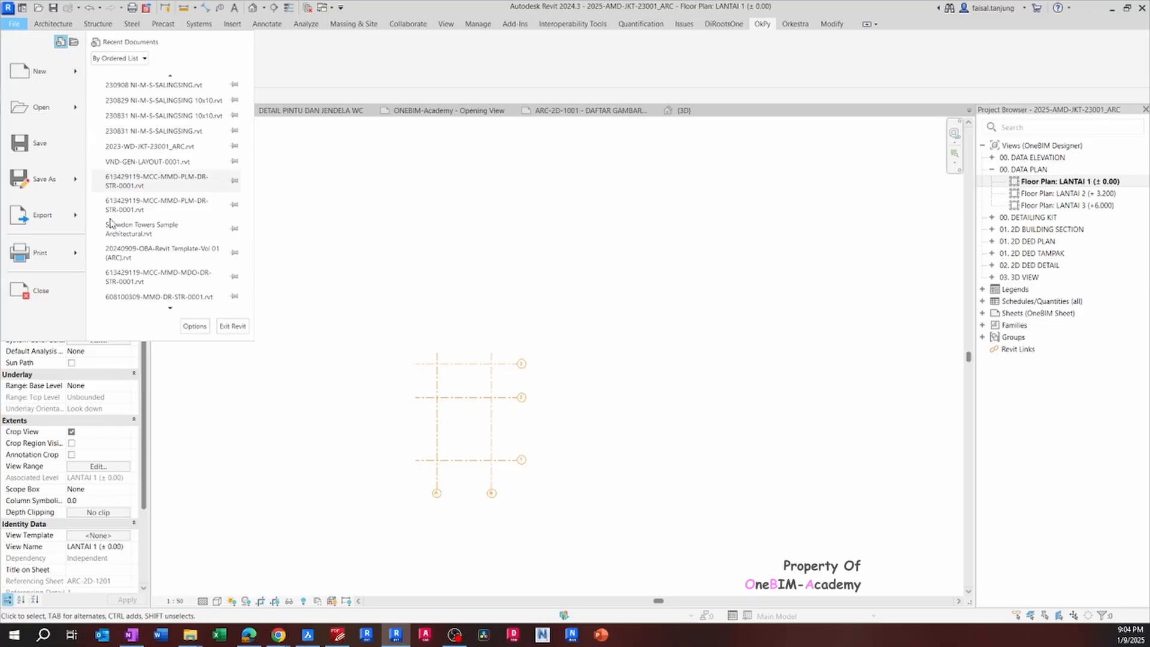
pyautogui.click(195, 326)
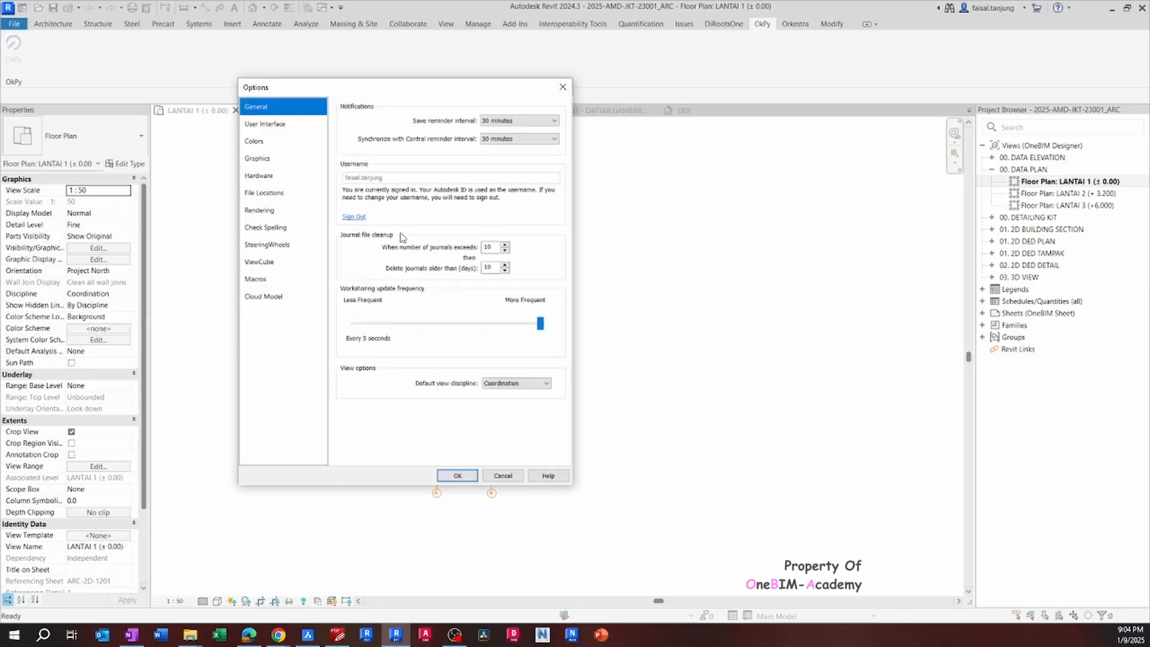
pyautogui.click(264, 159)
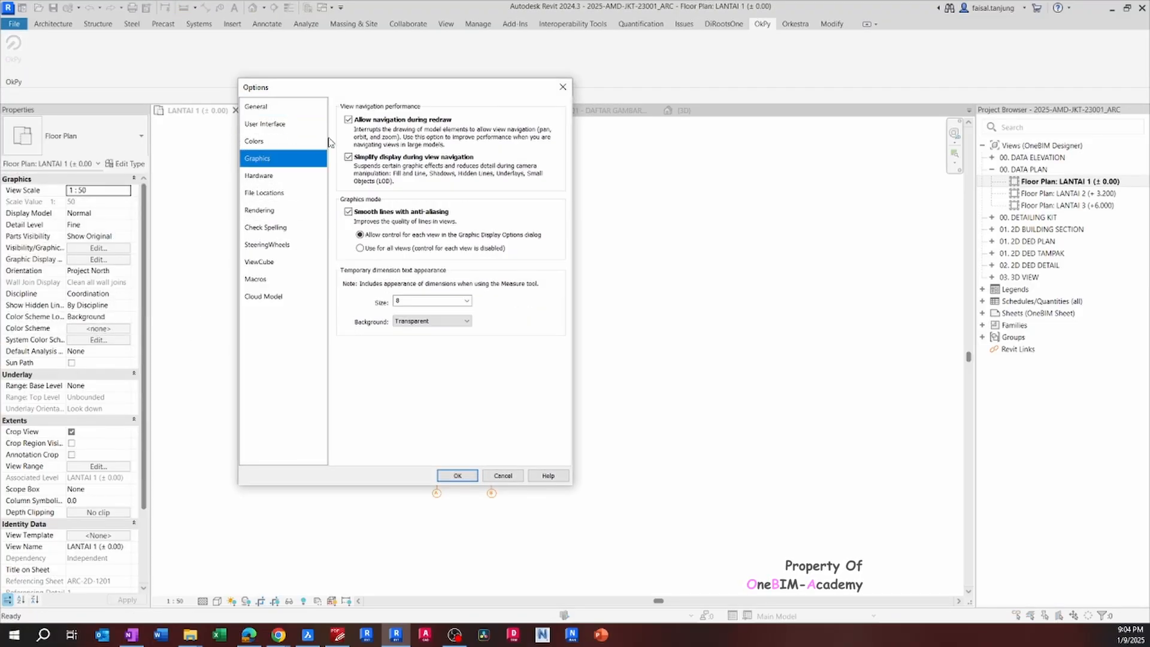
pyautogui.click(258, 141)
pyautogui.click(299, 180)
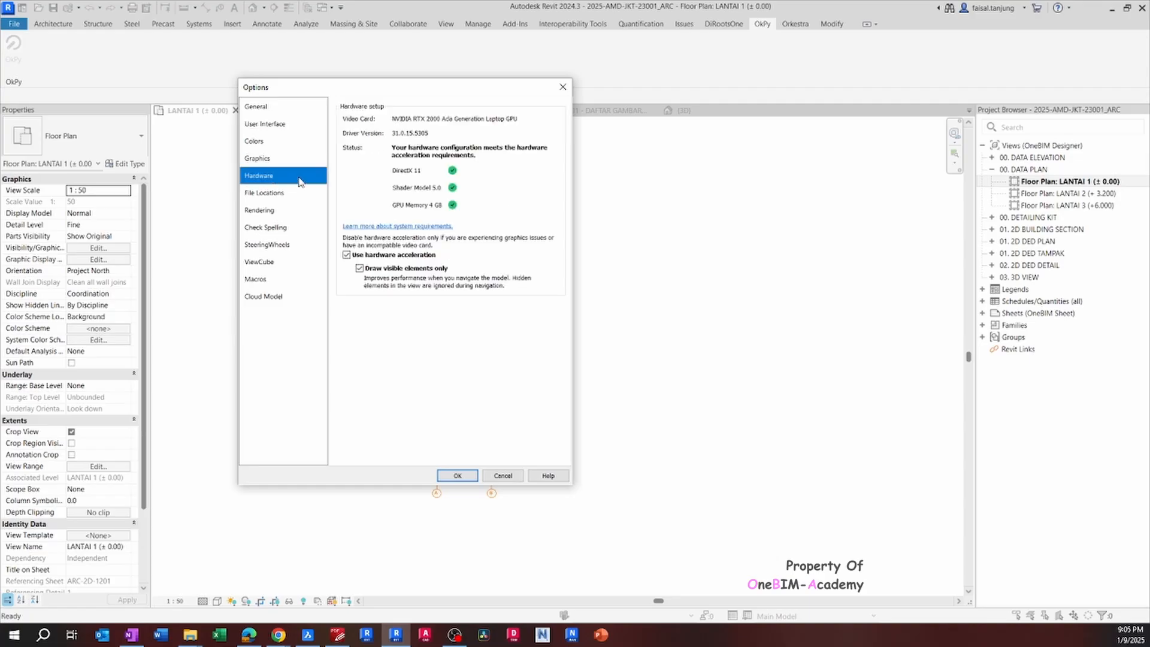
pyautogui.click(268, 193)
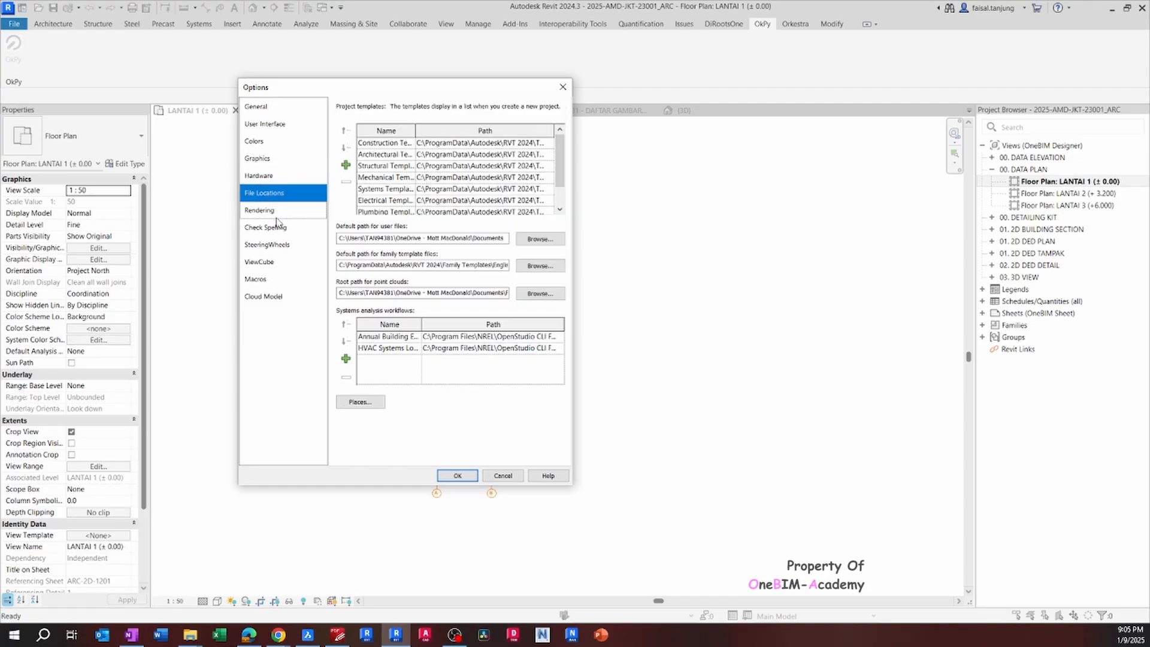
pyautogui.click(274, 210)
pyautogui.click(270, 228)
pyautogui.click(269, 245)
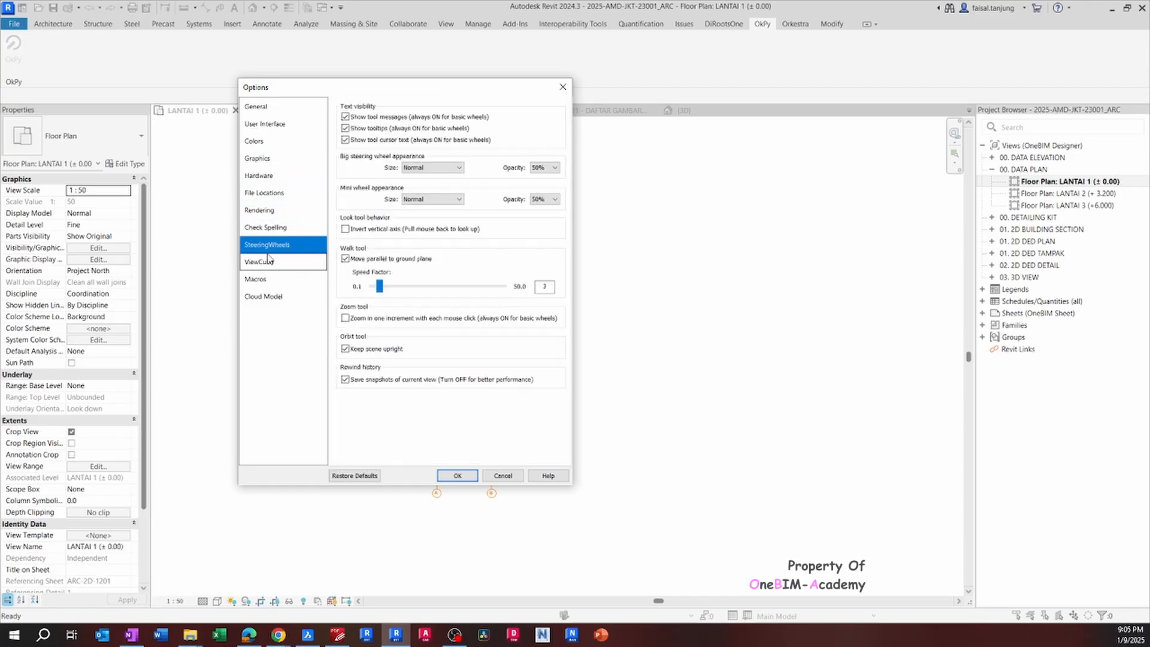
pyautogui.click(269, 261)
pyautogui.click(258, 279)
pyautogui.click(264, 296)
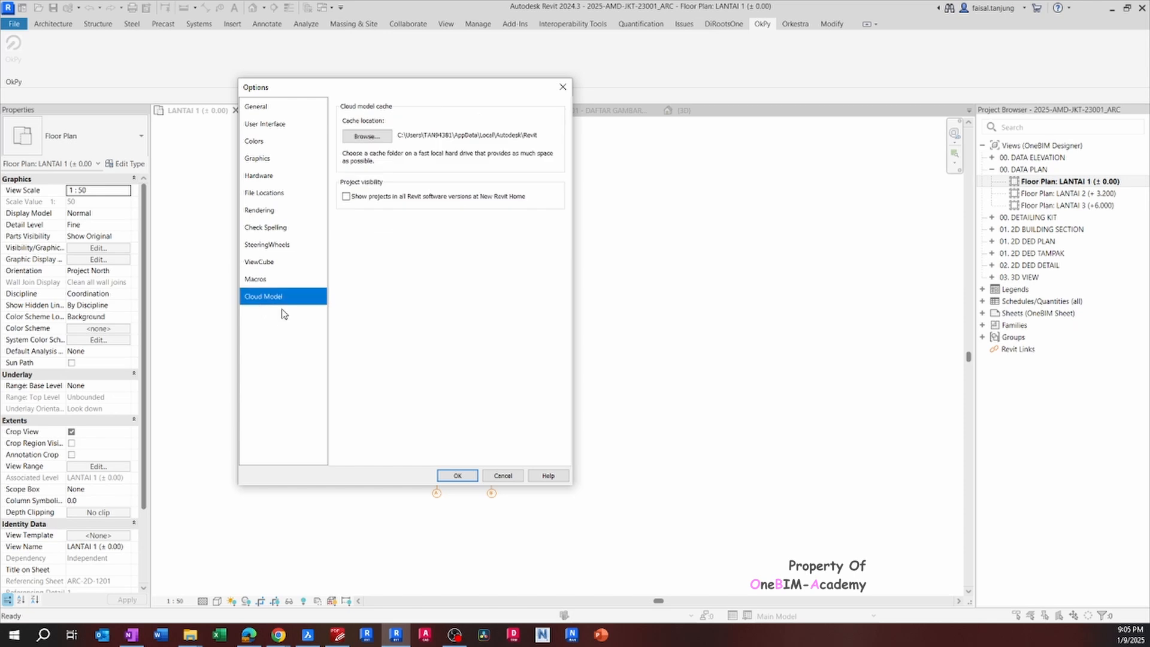
pyautogui.click(457, 476)
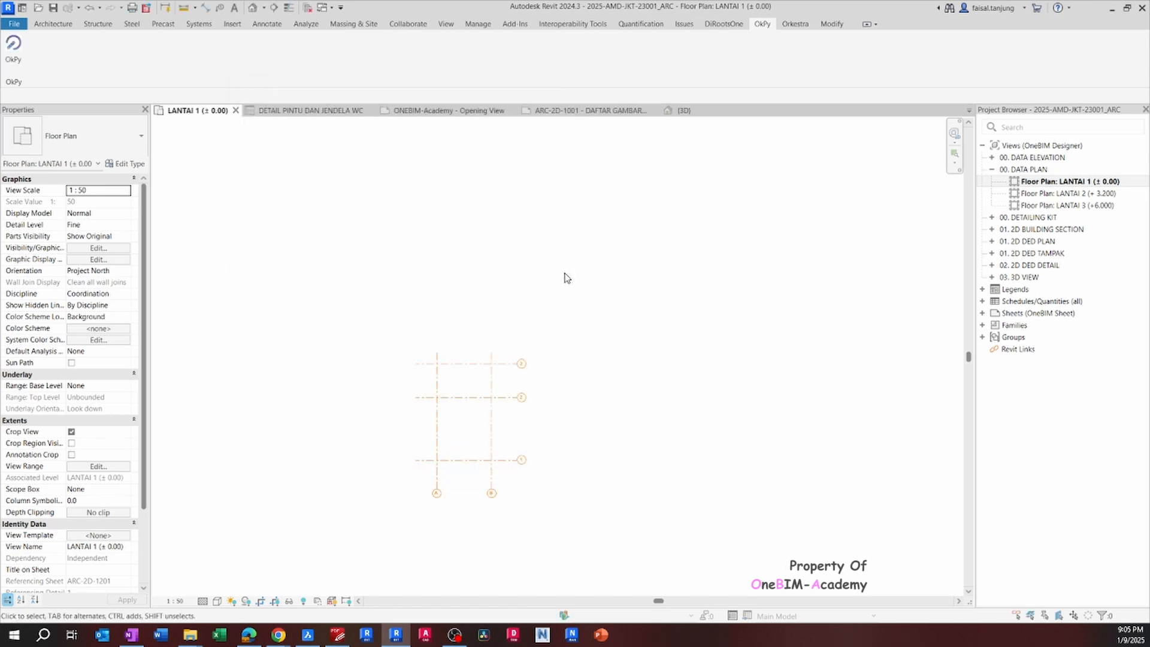
# Show the crop region of the LANTAI 1 floor plan and select its boundary.
pyautogui.click(275, 601)
pyautogui.click(556, 139)
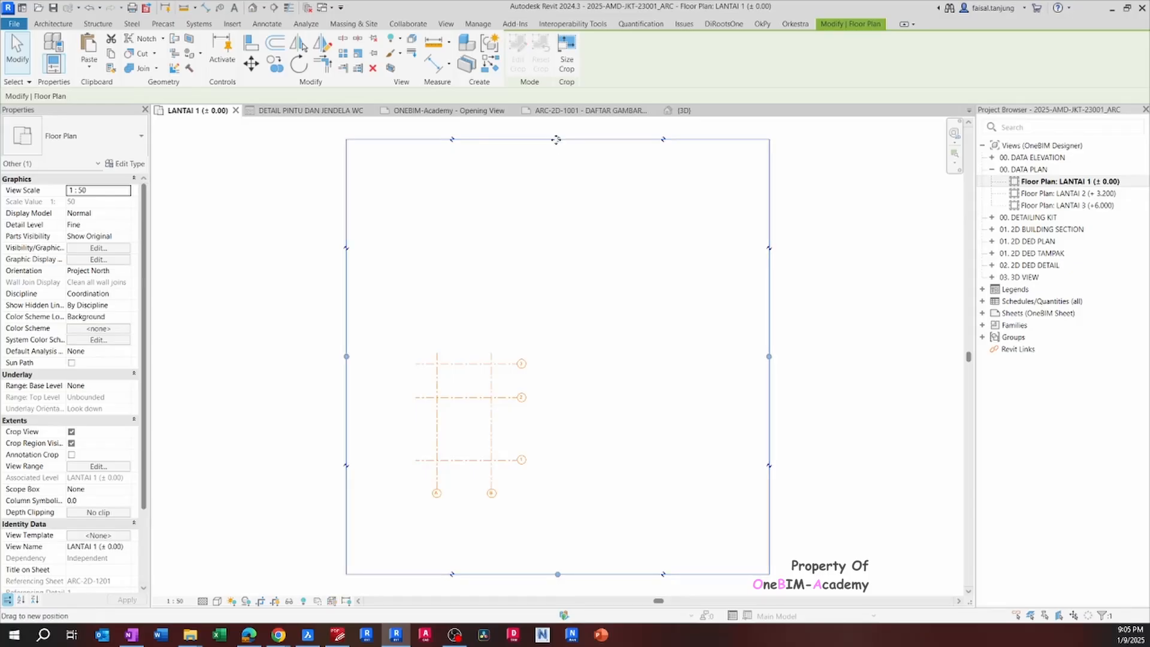
# Shrink the LANTAI 1 plan's crop region on all four sides so it closely frames the building grids.
pyautogui.moveTo(556, 139); pyautogui.dragTo(535, 337)
pyautogui.moveTo(769, 456); pyautogui.dragTo(531, 447)
pyautogui.moveTo(440, 574); pyautogui.dragTo(441, 500)
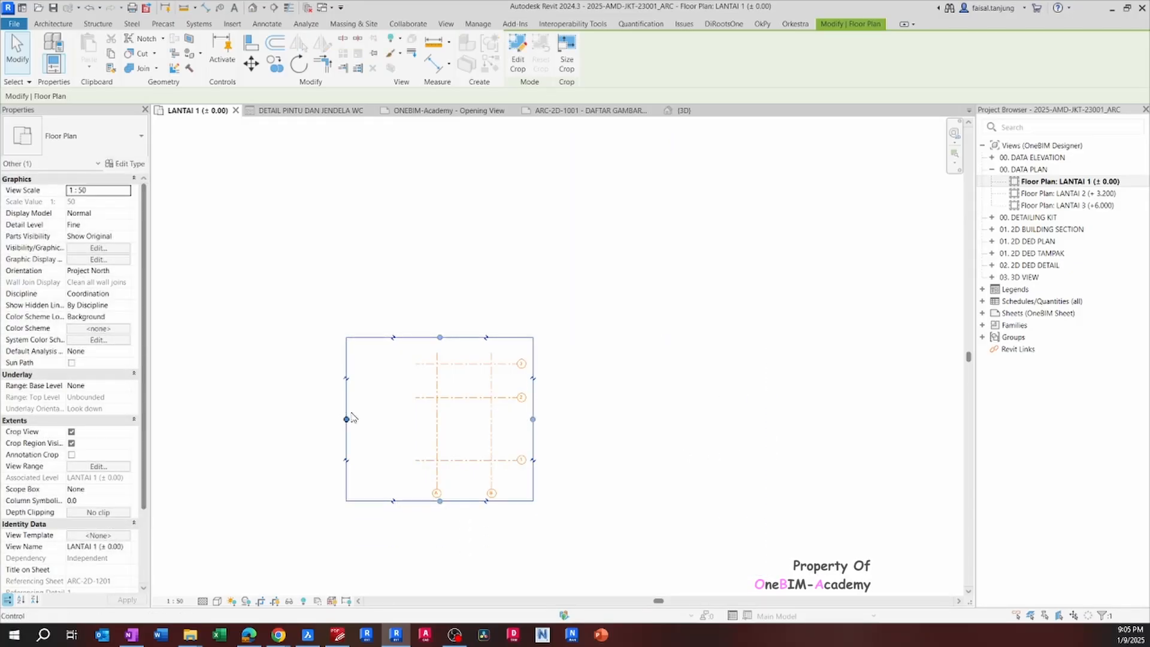
pyautogui.moveTo(348, 418); pyautogui.dragTo(423, 411)
pyautogui.middleClick(375, 379)
pyautogui.middleClick(373, 375)
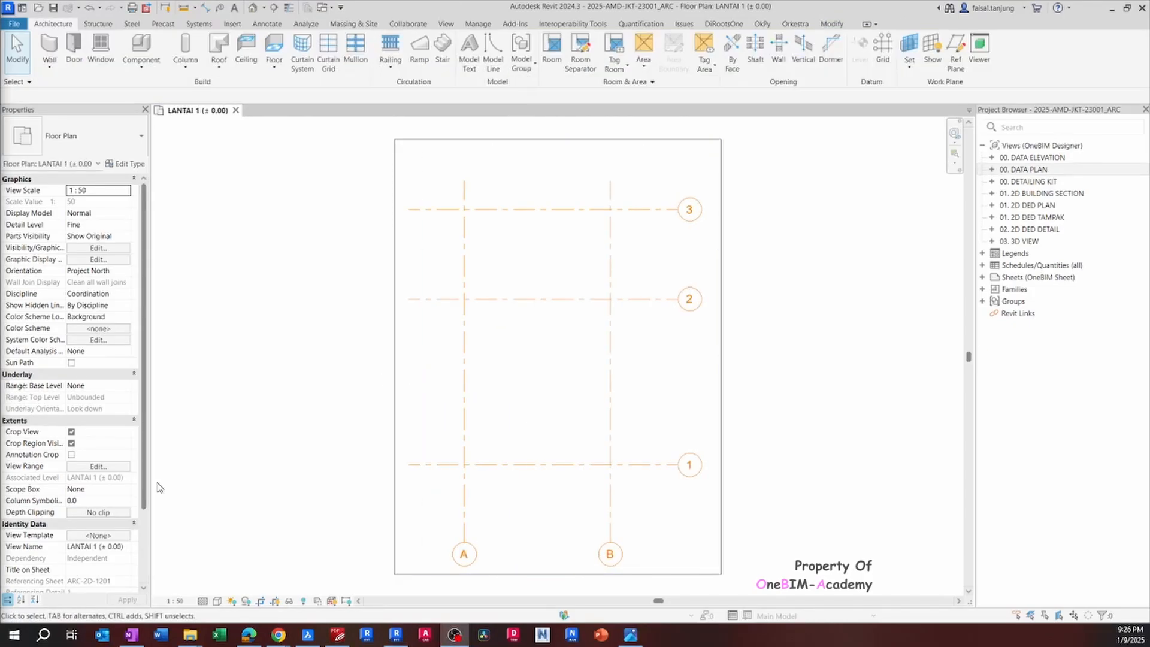
pyautogui.moveTo(560, 359); pyautogui.dragTo(568, 364, button='middle')
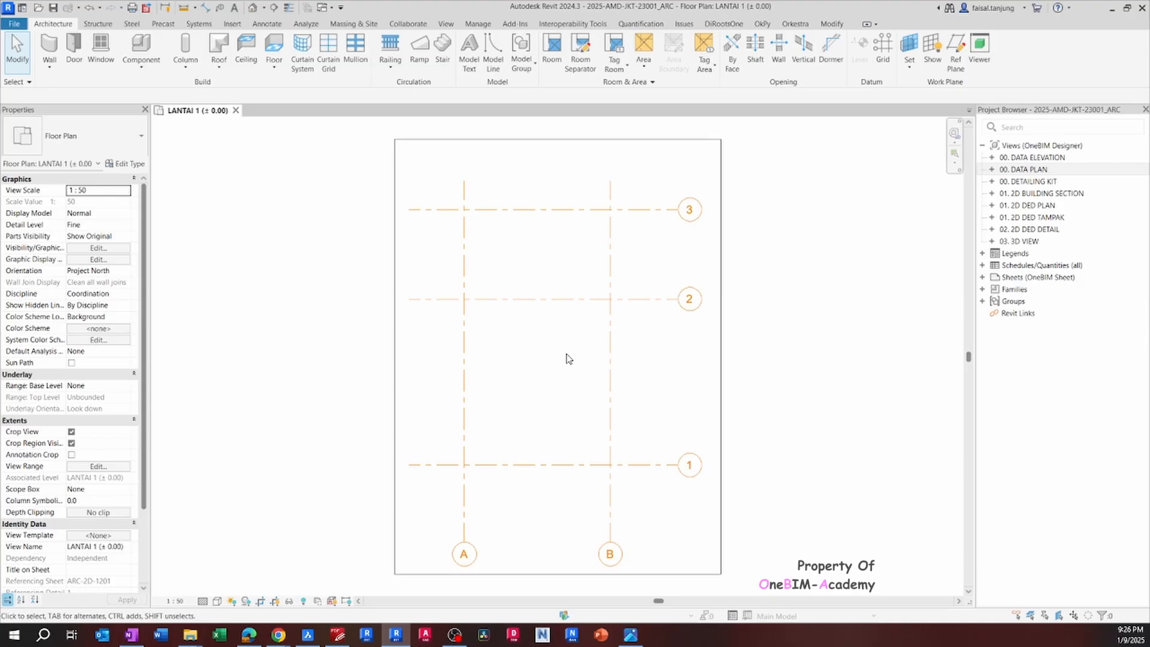
pyautogui.moveTo(537, 233); pyautogui.dragTo(525, 212, button='middle')
pyautogui.middleClick(537, 223)
pyautogui.middleClick(536, 223)
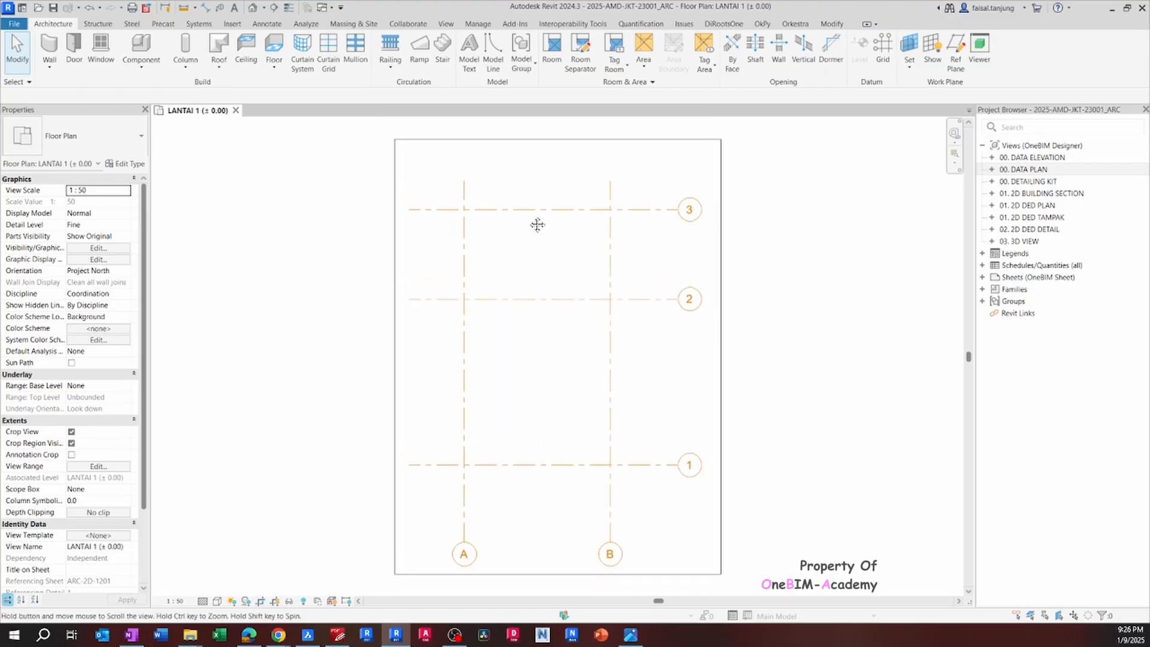
# List the floor plans in the 00. DATA PLAN group and select LANTAI 1 (± 0.00).
pyautogui.click(1034, 170)
pyautogui.doubleClick(1033, 170)
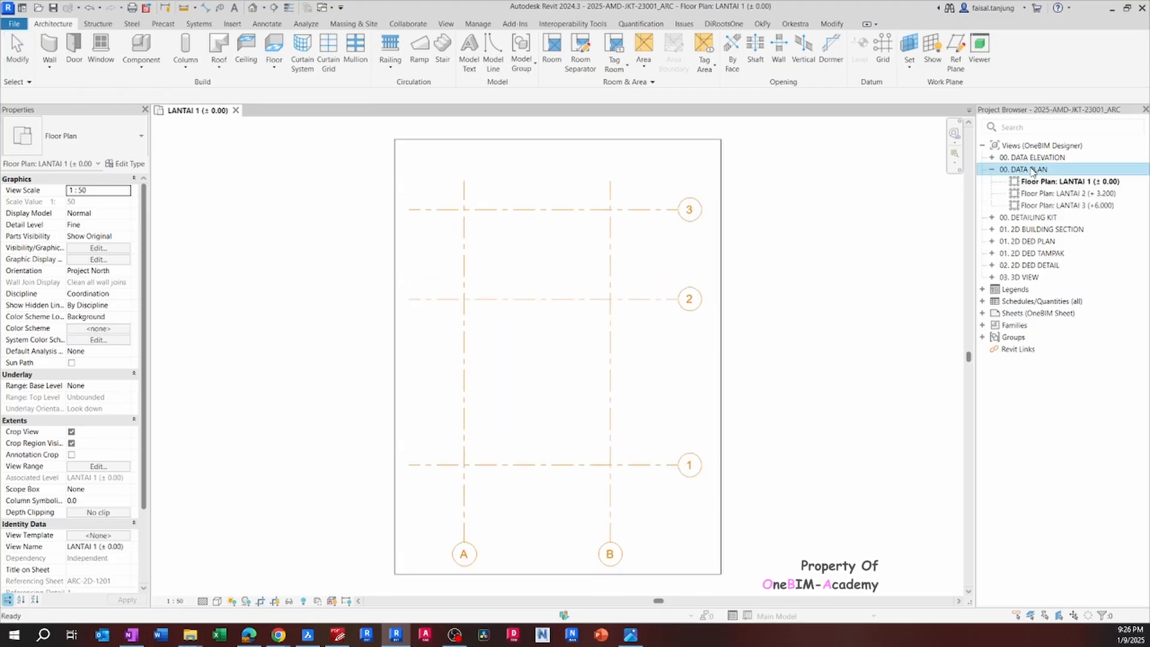
pyautogui.click(1072, 182)
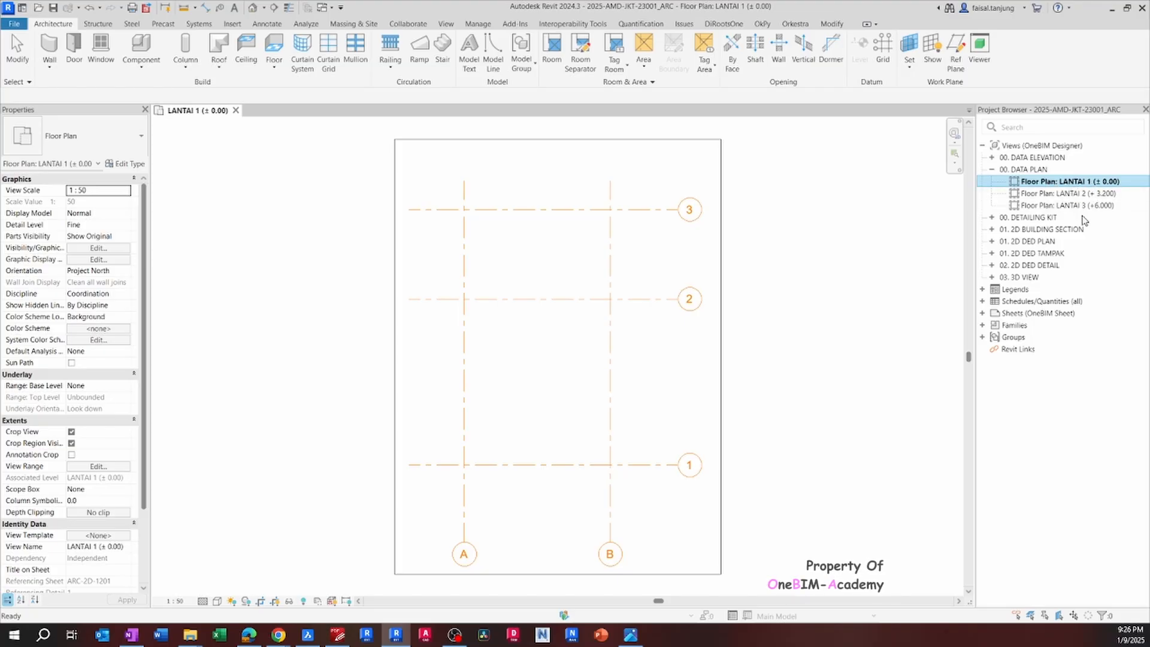
# Toggle the crop region's visibility in the LANTAI 1 plan, leaving its boundary hidden.
pyautogui.click(721, 205)
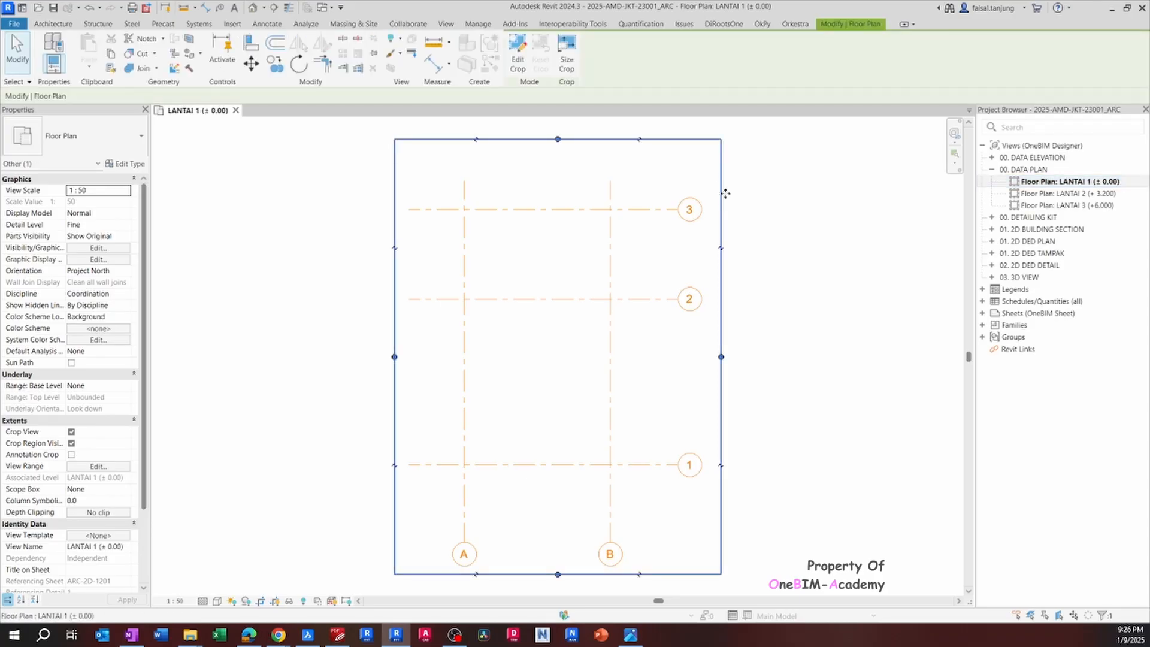
pyautogui.click(274, 601)
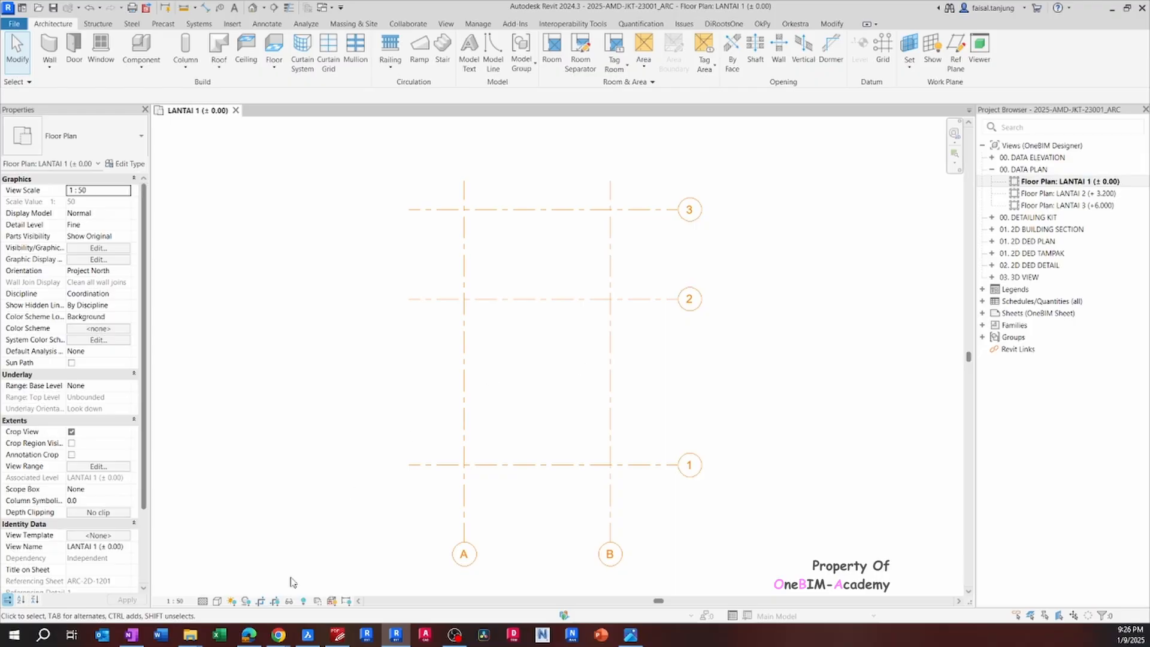
pyautogui.click(275, 602)
pyautogui.click(395, 387)
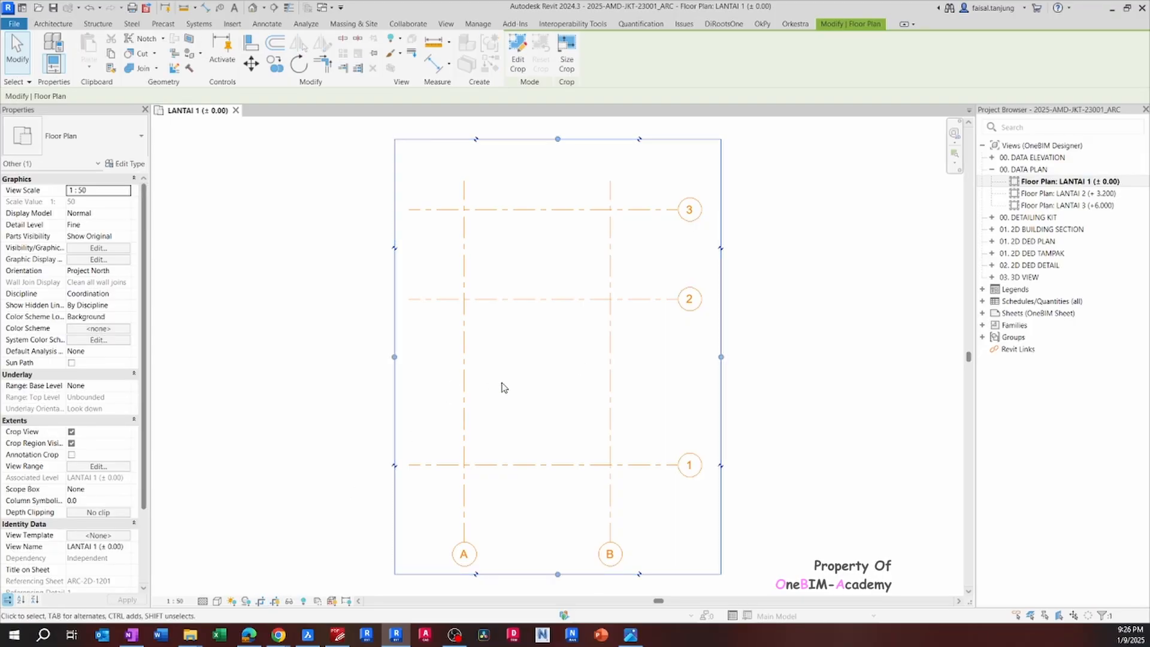
pyautogui.click(276, 602)
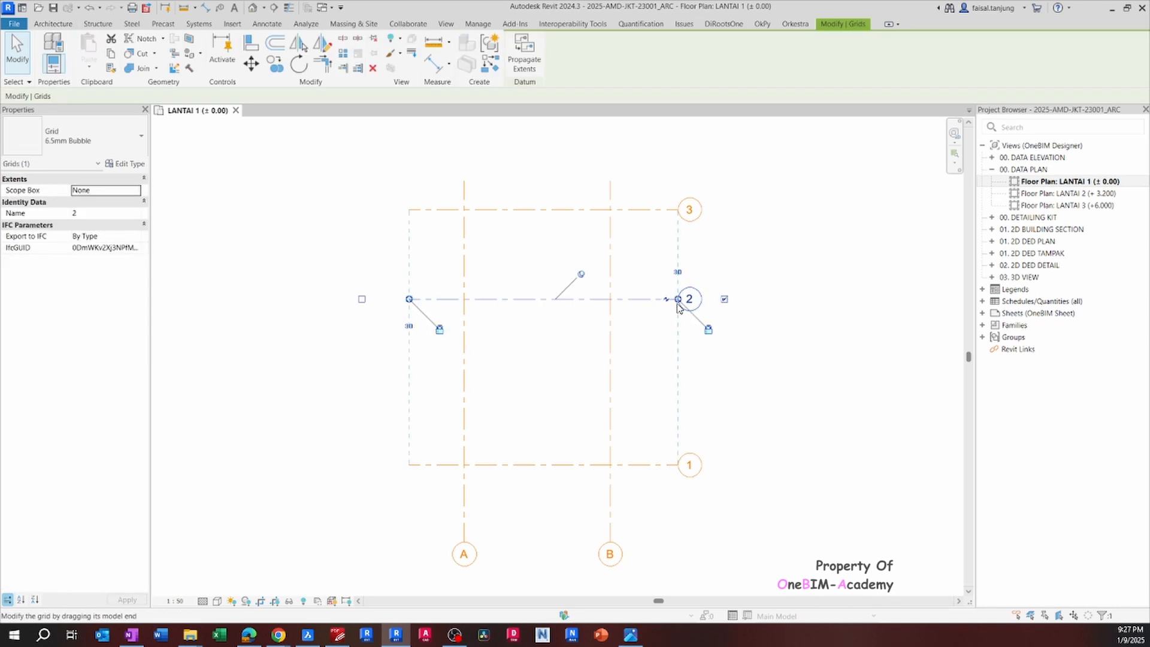
# Delete grids 2 and 3, keeping only horizontal grid 1 and vertical grids A and B.
pyautogui.keyDown('ctrl'); pyautogui.click(695, 213); pyautogui.keyUp('ctrl')
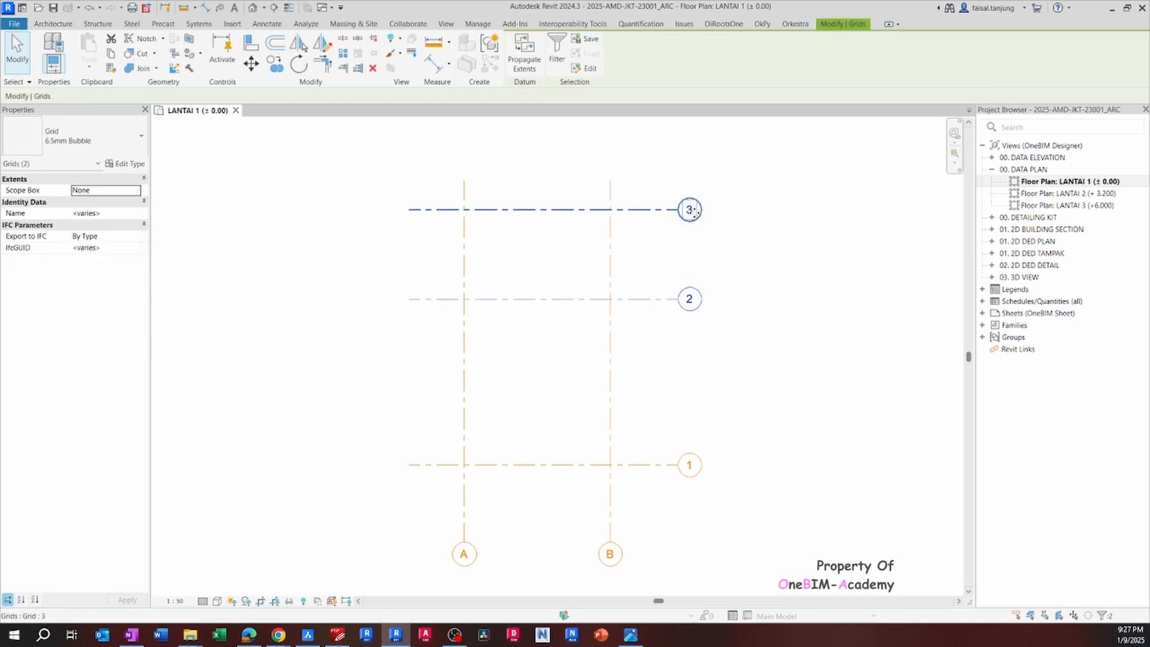
pyautogui.moveTo(739, 346); pyautogui.dragTo(666, 221)
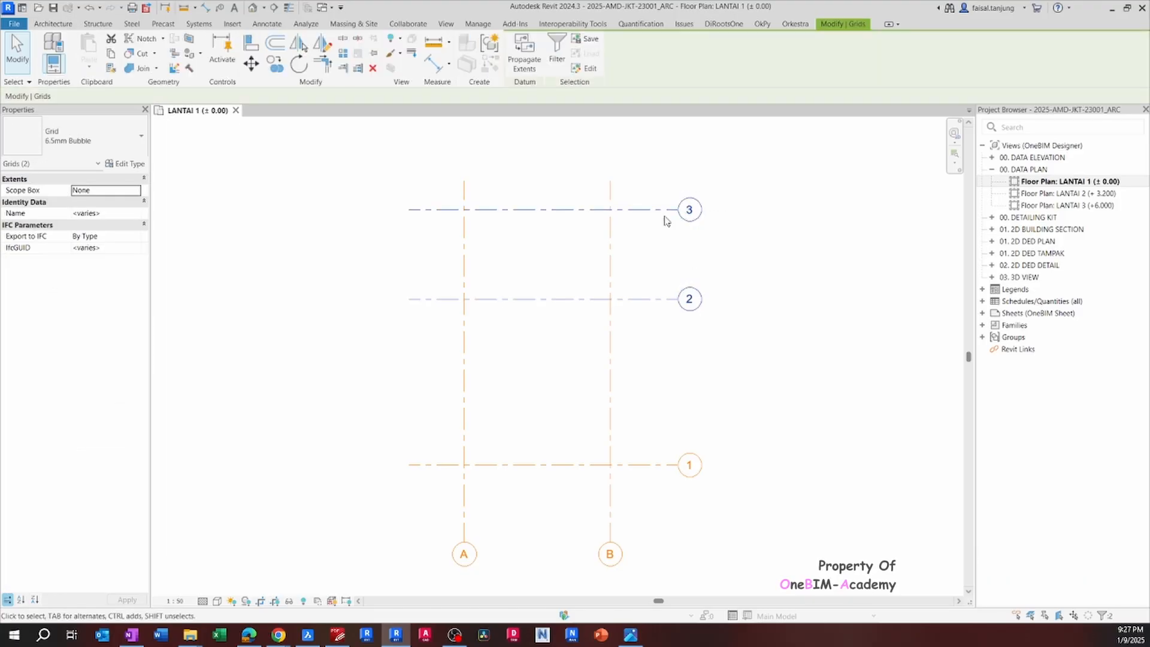
pyautogui.click(375, 54)
pyautogui.click(374, 39)
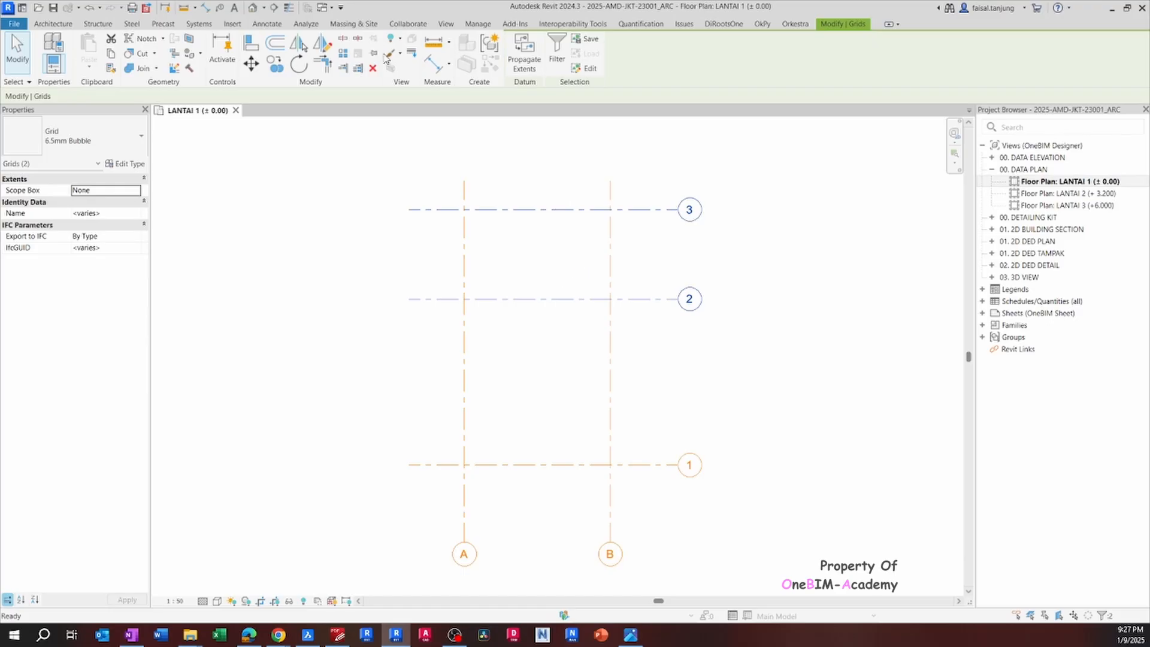
pyautogui.moveTo(628, 174); pyautogui.dragTo(600, 171, button='middle')
pyautogui.press('Delete')
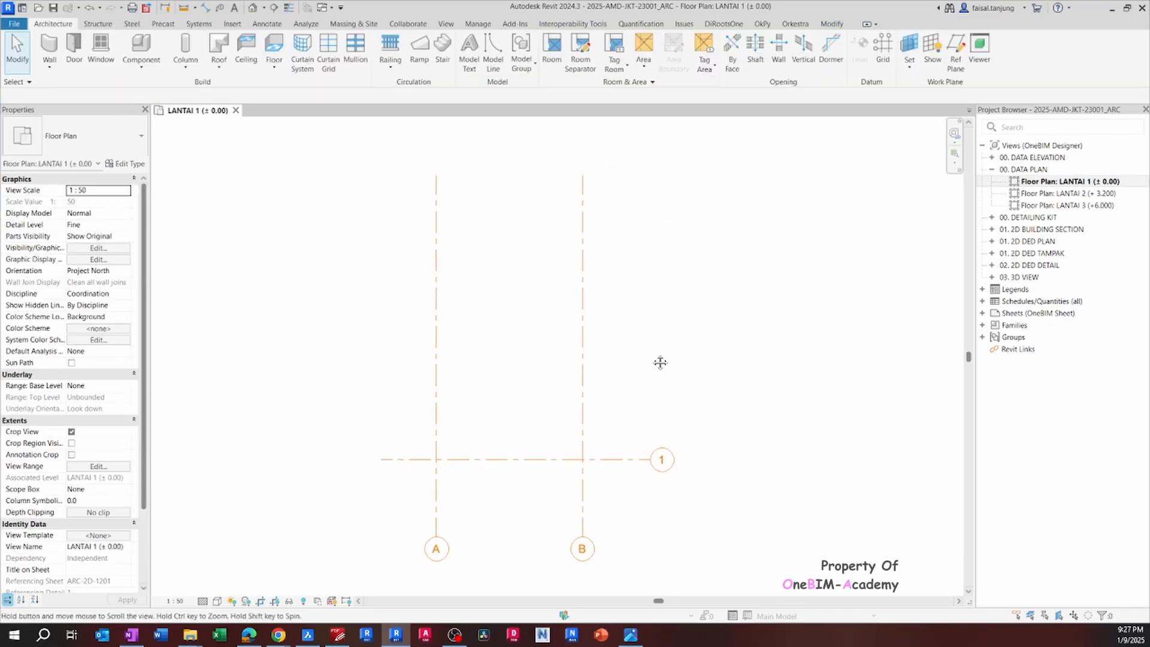
# Rename horizontal grid 1 to 2 and back to 1 to reset the grid numbering.
pyautogui.moveTo(658, 366); pyautogui.dragTo(645, 332, button='middle')
pyautogui.click(620, 436)
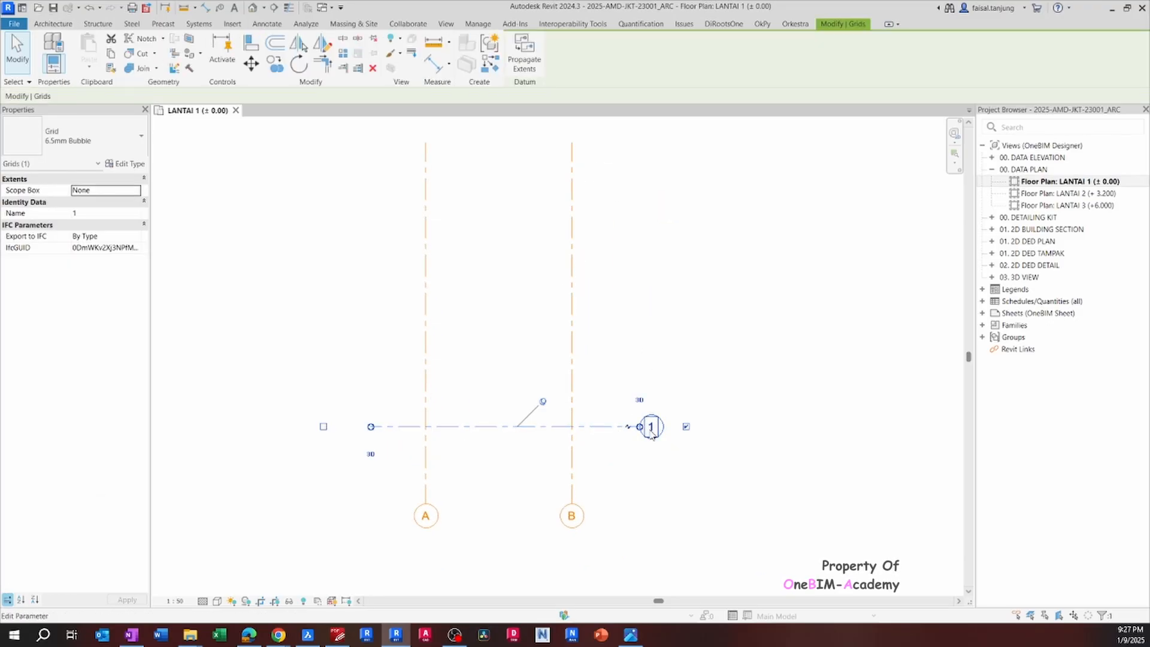
pyautogui.scroll(1, 652, 427)
pyautogui.click(651, 427)
pyautogui.write('2')
pyautogui.press('Return')
pyautogui.click(650, 430)
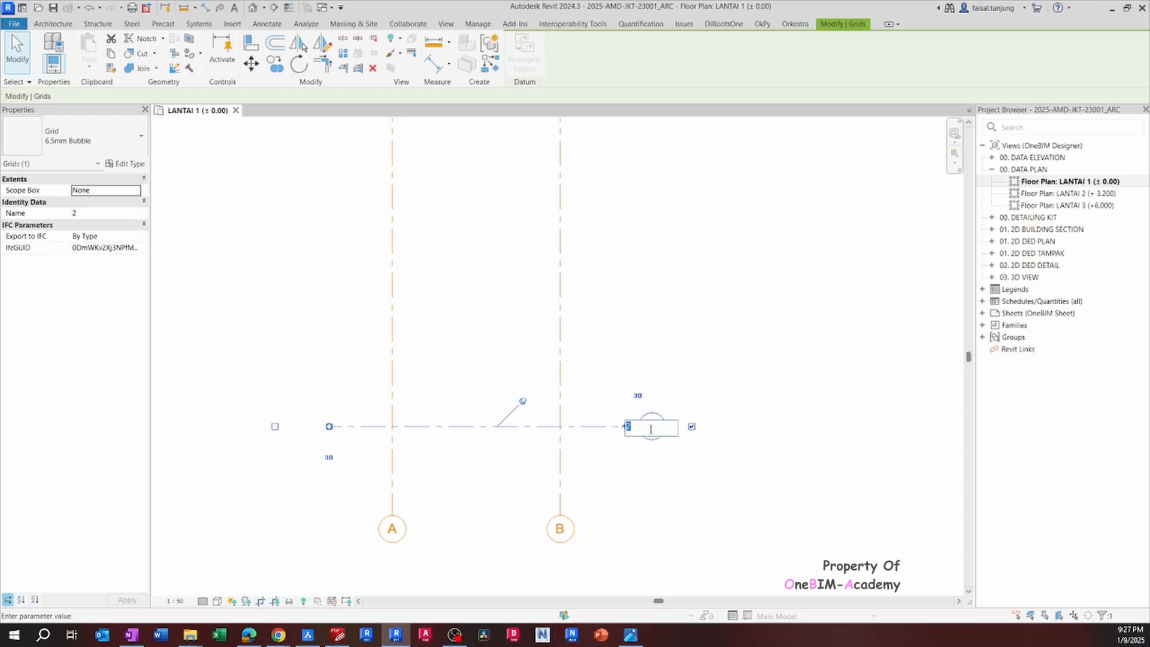
pyautogui.write('1')
pyautogui.press('Return')
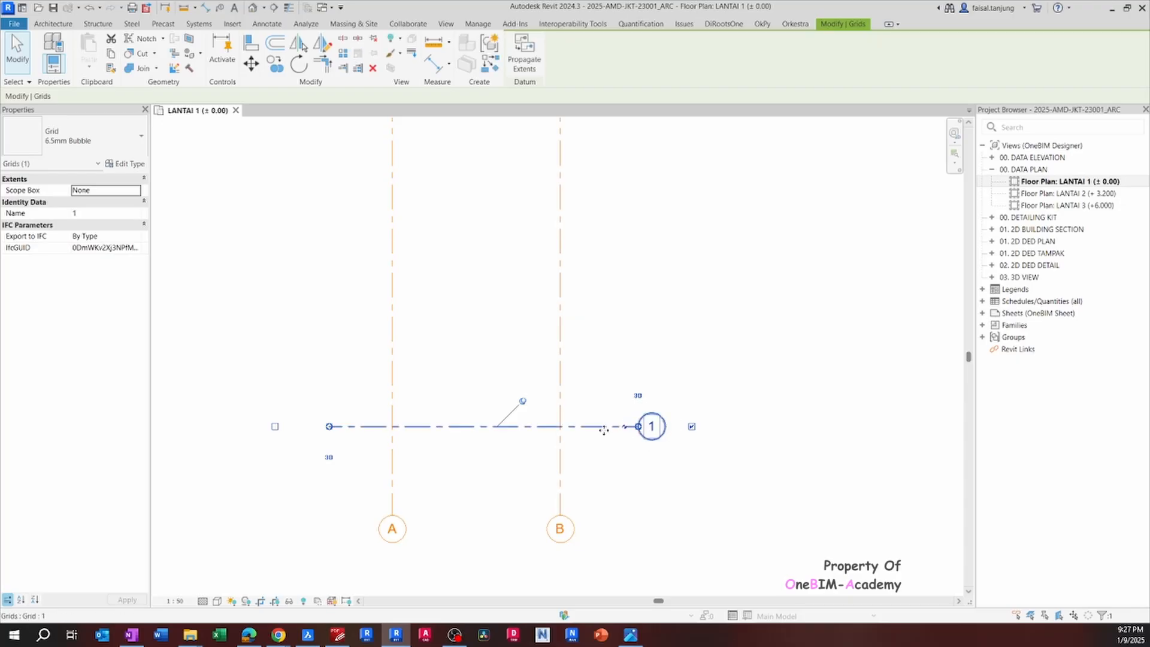
# Try copying grid 1 upward by 110 mm and undo that copy.
pyautogui.click(611, 352)
pyautogui.moveTo(608, 371); pyautogui.dragTo(566, 385, button='middle')
pyautogui.click(569, 400)
pyautogui.press('c')
pyautogui.press('o')
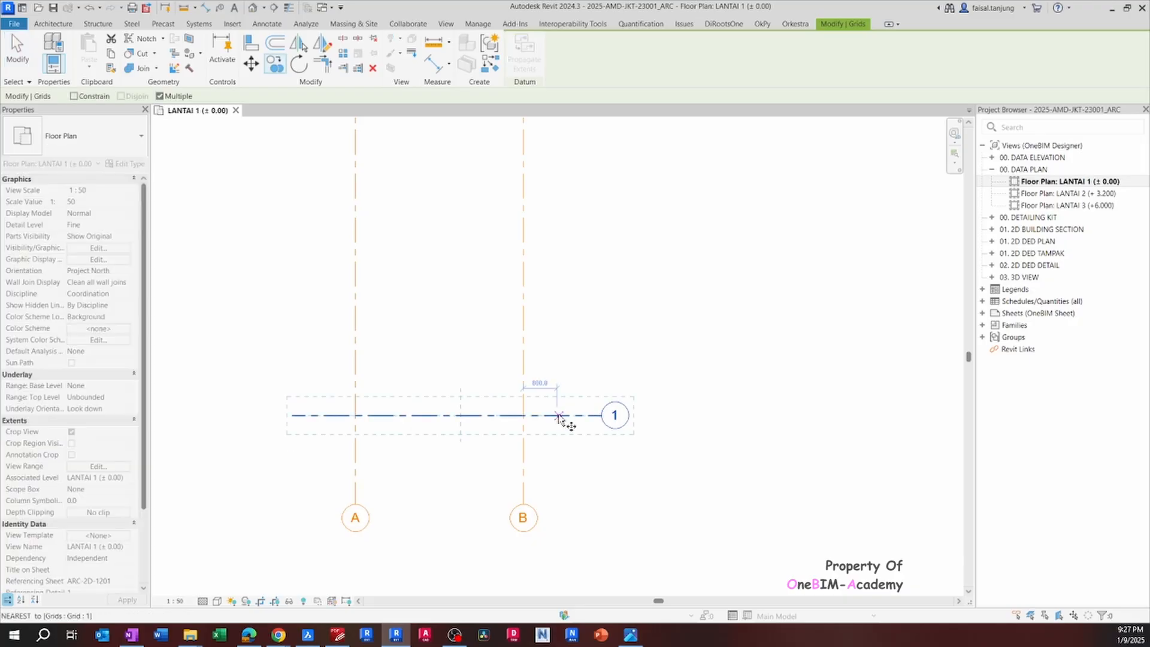
pyautogui.click(561, 415)
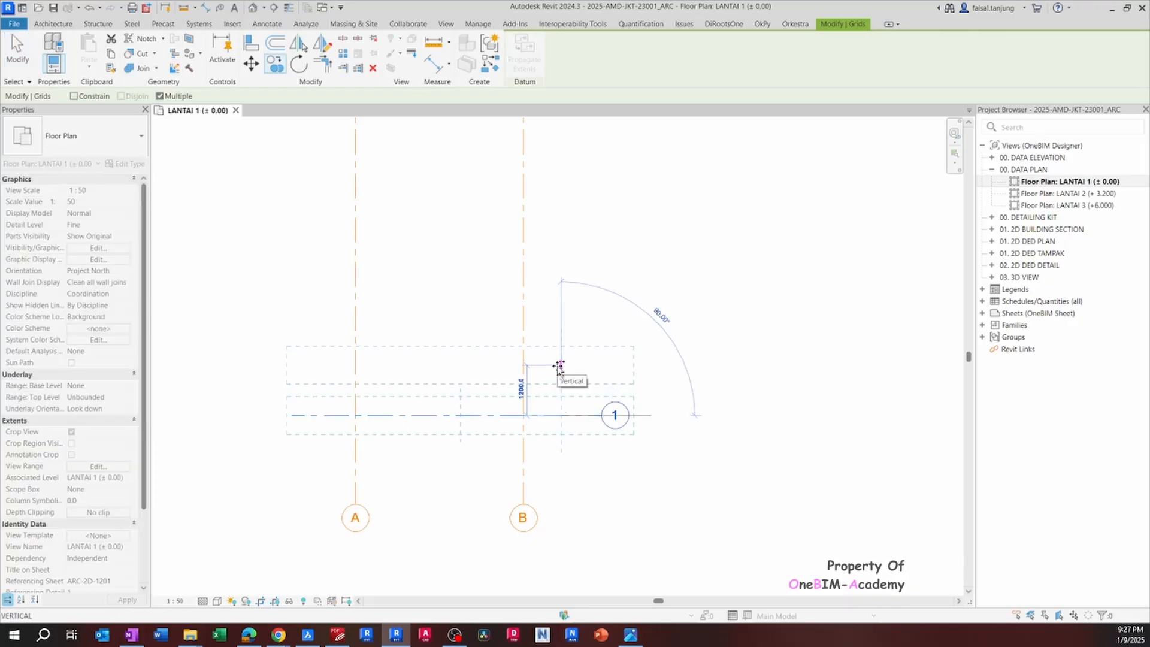
pyautogui.write('1100')
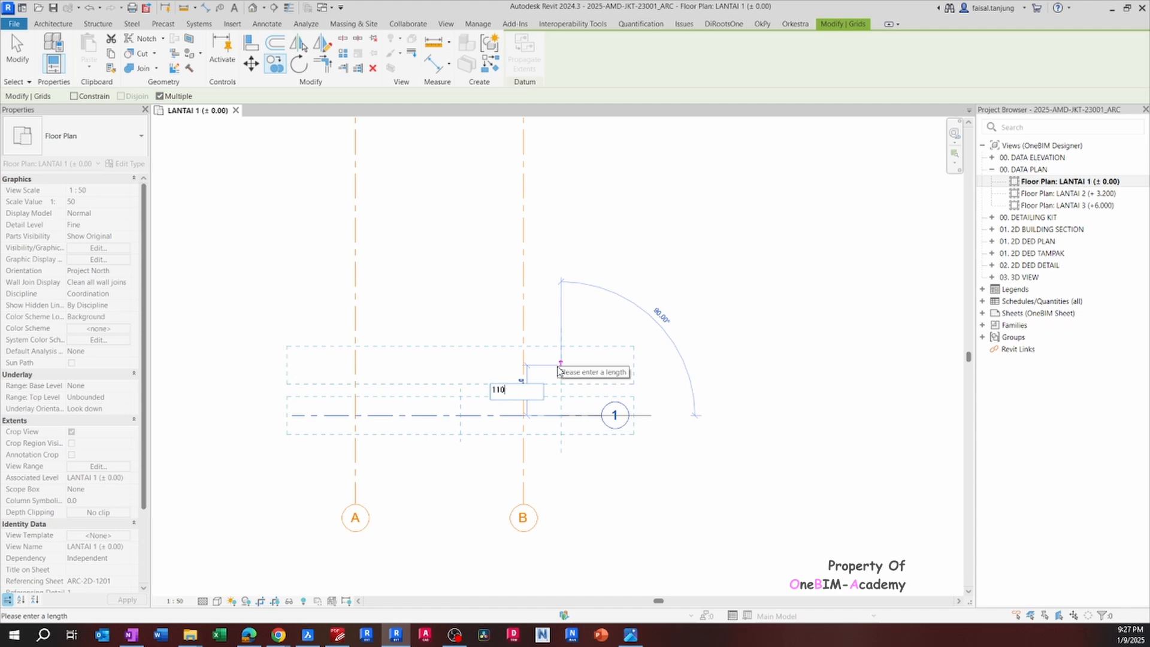
pyautogui.press('Return')
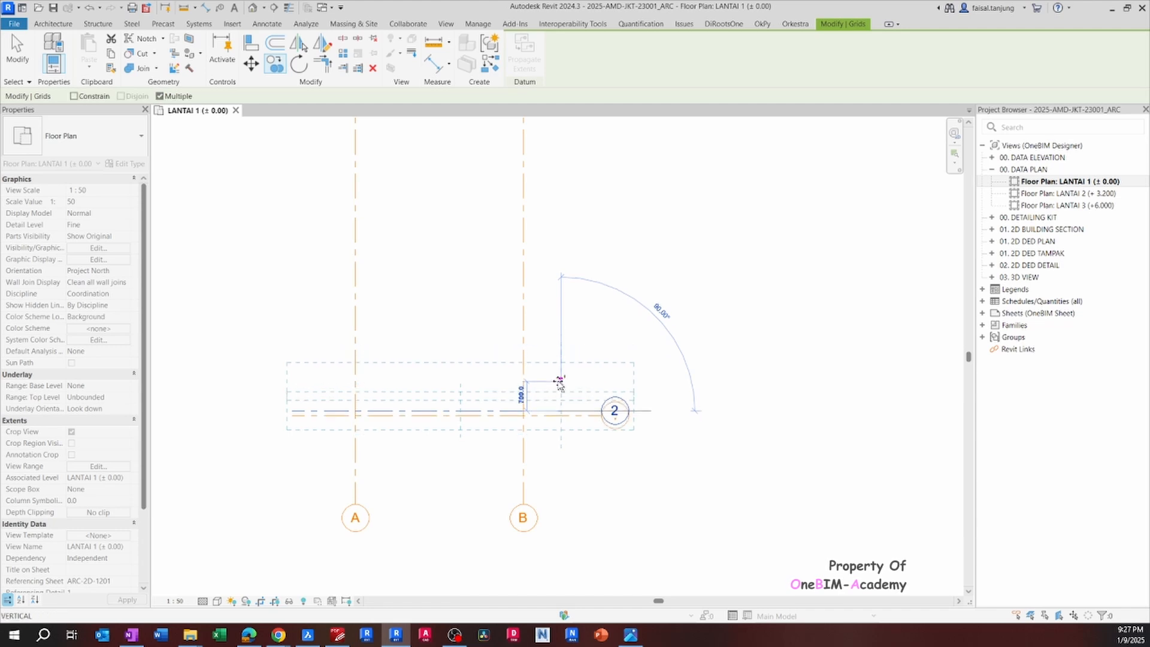
pyautogui.press('Escape')
pyautogui.press('Escape')
pyautogui.scroll(2, 561, 419)
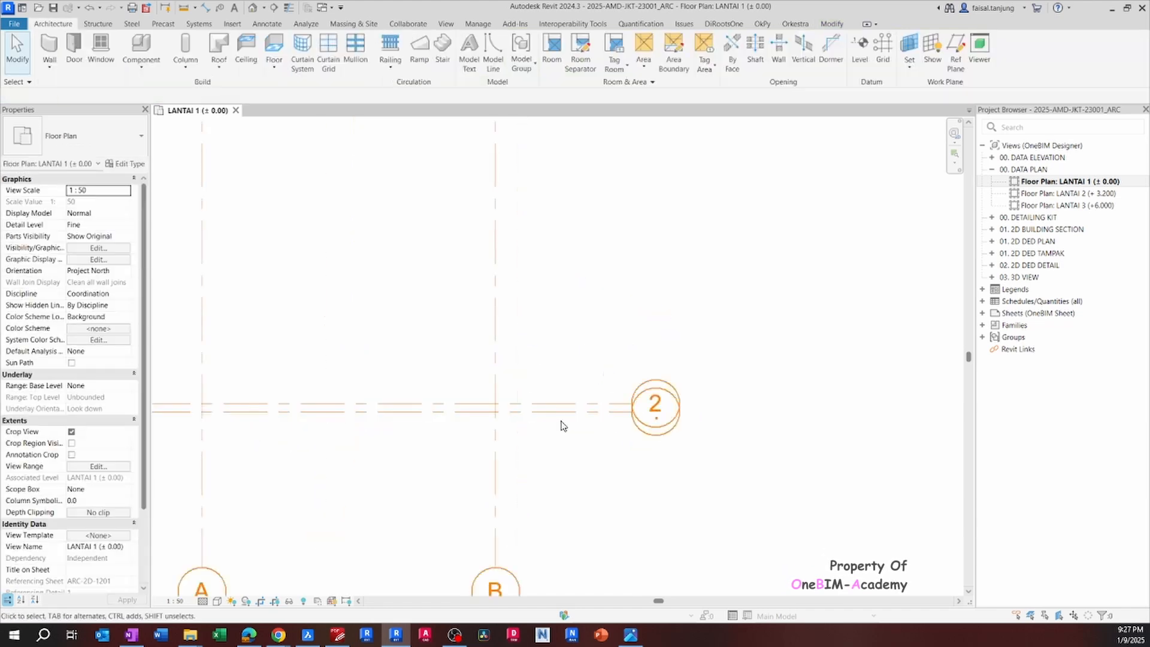
pyautogui.hotkey('ctrl', 'z')
# Copy grid 1 vertically upward by 1100 mm to create the second horizontal grid.
pyautogui.click(556, 415)
pyautogui.press('c')
pyautogui.press('o')
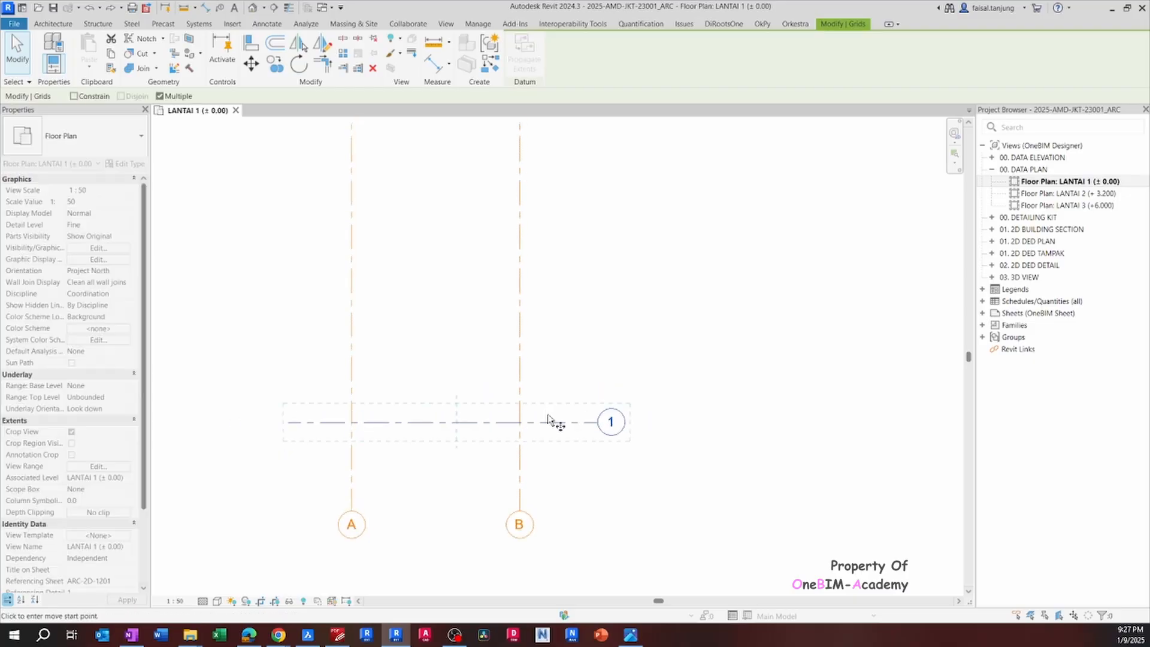
pyautogui.click(550, 415)
pyautogui.write('1100')
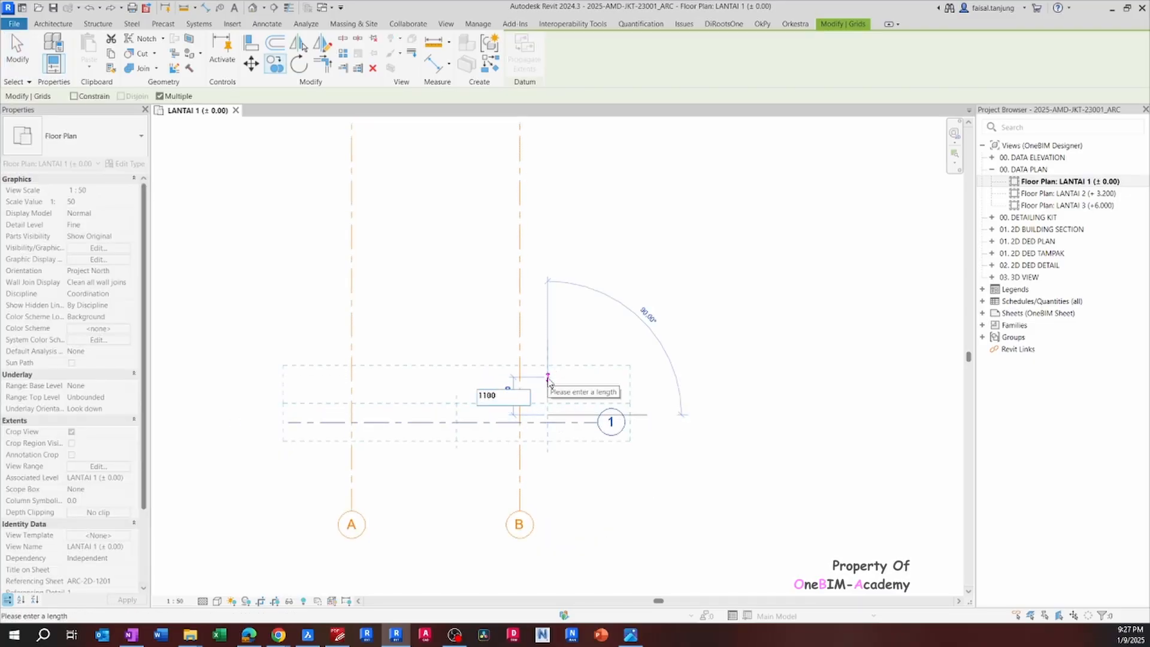
pyautogui.press('Return')
pyautogui.press('Escape')
pyautogui.press('Escape')
pyautogui.moveTo(548, 379); pyautogui.dragTo(549, 418, button='middle')
pyautogui.click(540, 396)
pyautogui.press('Escape')
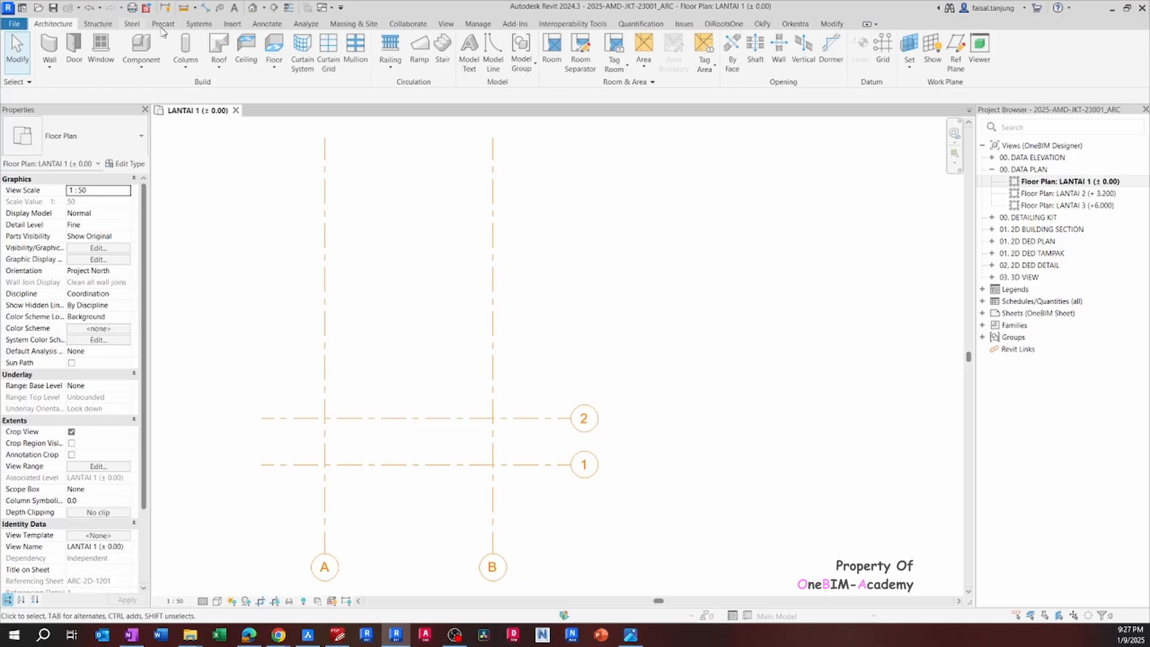
# Place an aligned dimension between grids 1 and 2, near their bubble ends.
pyautogui.click(267, 24)
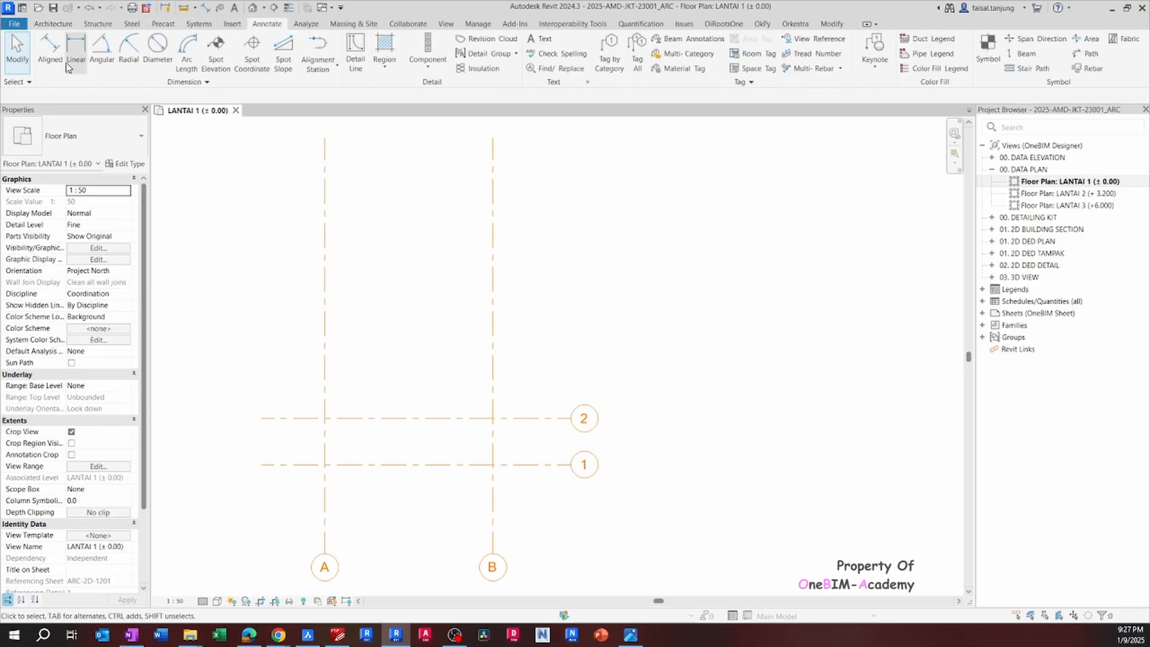
pyautogui.click(50, 54)
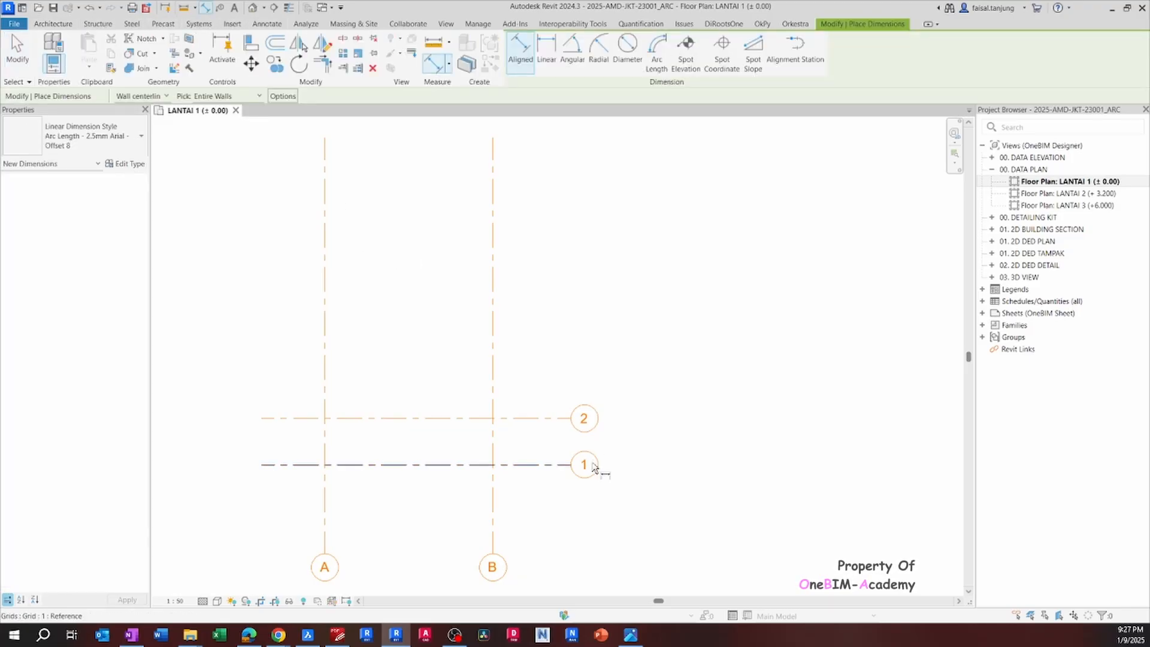
pyautogui.click(530, 418)
pyautogui.click(529, 466)
pyautogui.scroll(3, 536, 442)
pyautogui.click(534, 441)
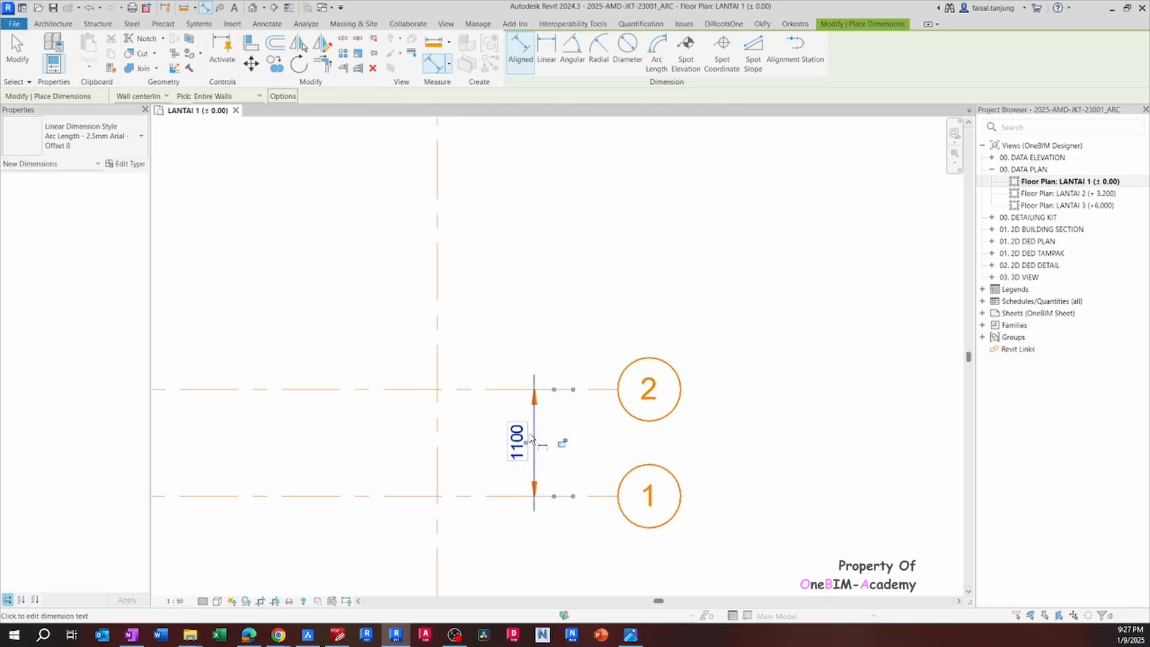
pyautogui.press('Escape')
pyautogui.press('Escape')
# Copy grid 2 vertically upward by 1200 mm to create the third horizontal grid.
pyautogui.scroll(-2, 532, 409)
pyautogui.click(509, 397)
pyautogui.press('c')
pyautogui.press('o')
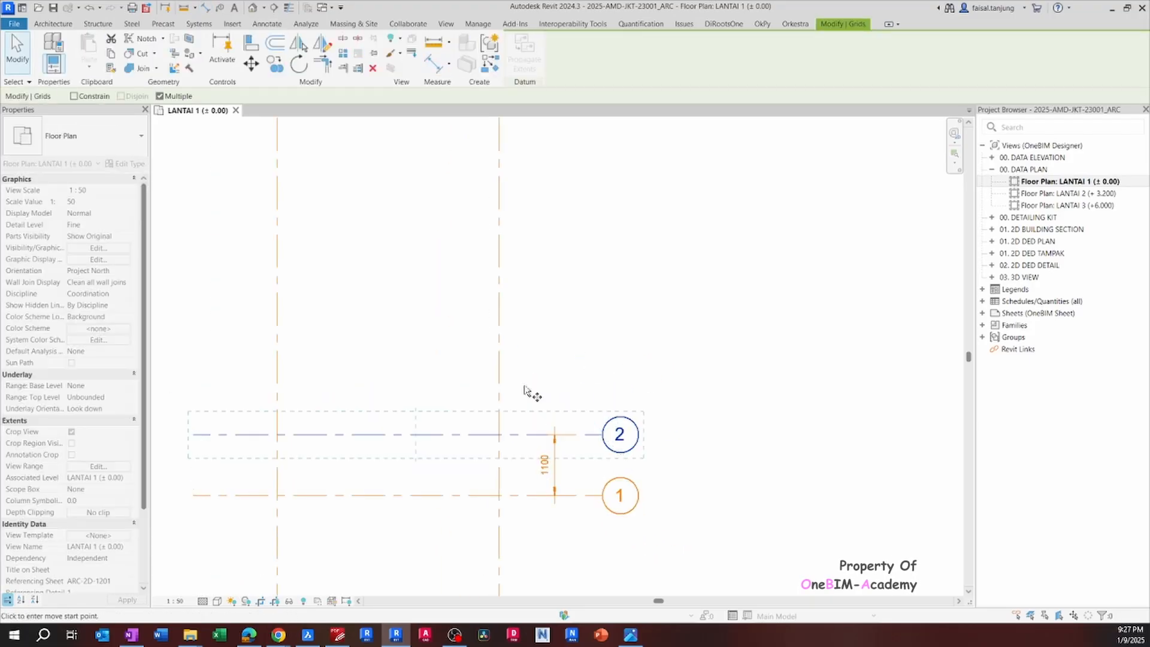
pyautogui.click(524, 387)
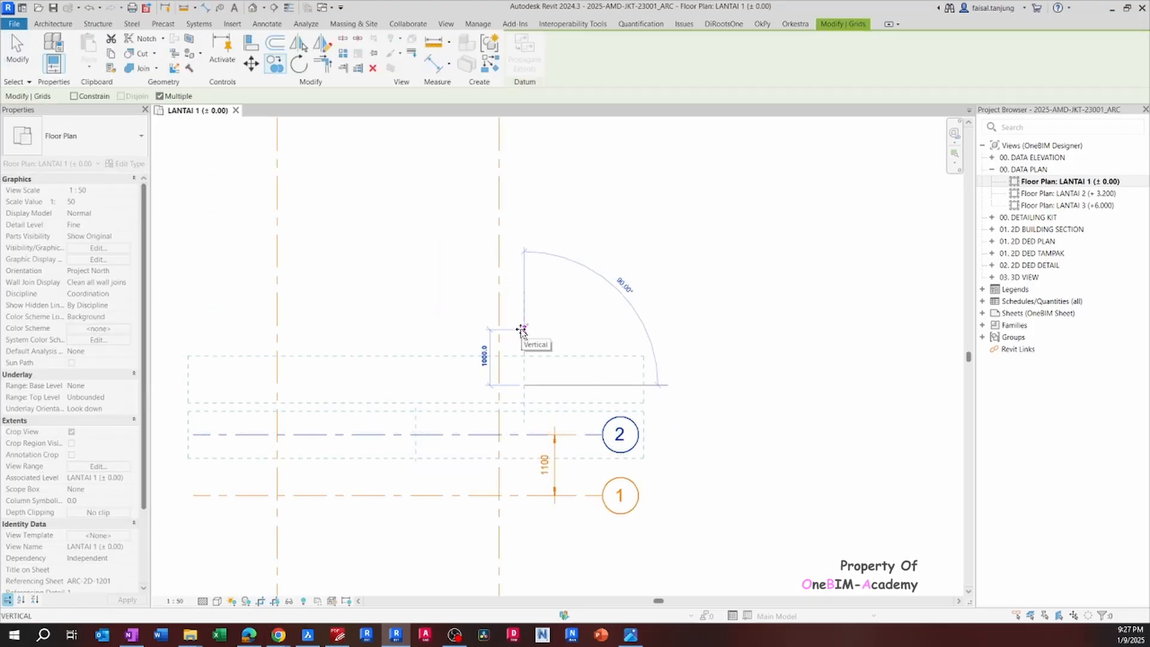
pyautogui.write('1200')
pyautogui.press('Return')
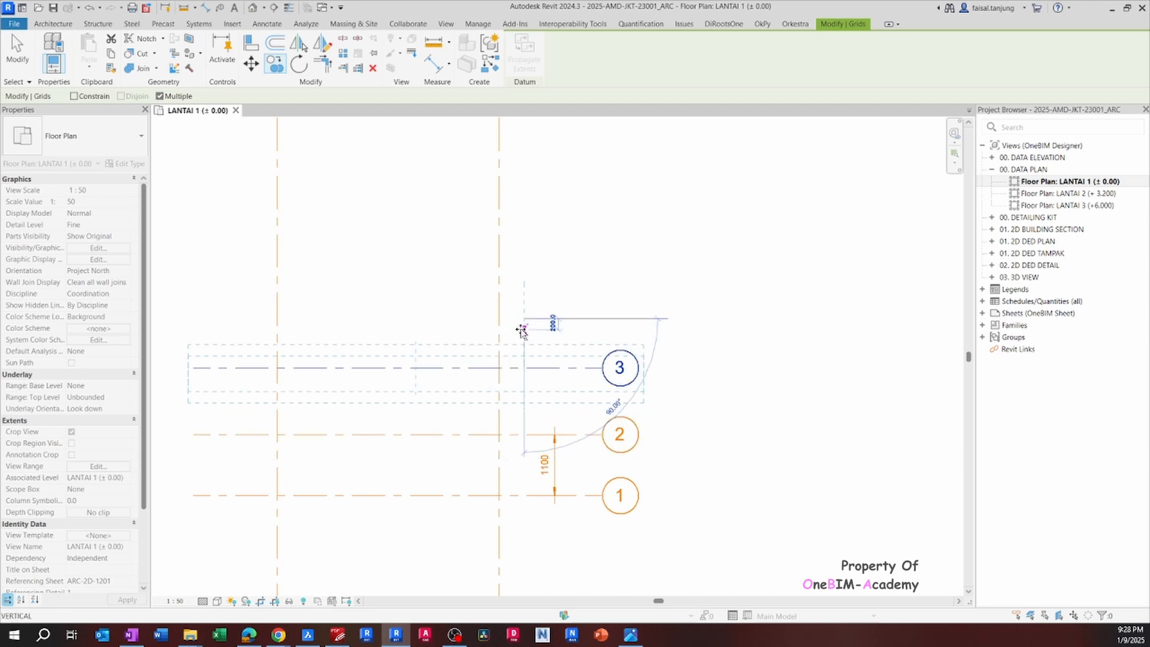
pyautogui.press('Escape')
pyautogui.press('Escape')
# Extend the dimension between grids 1 and 2 to include grid 3 by editing its witness lines.
pyautogui.click(546, 463)
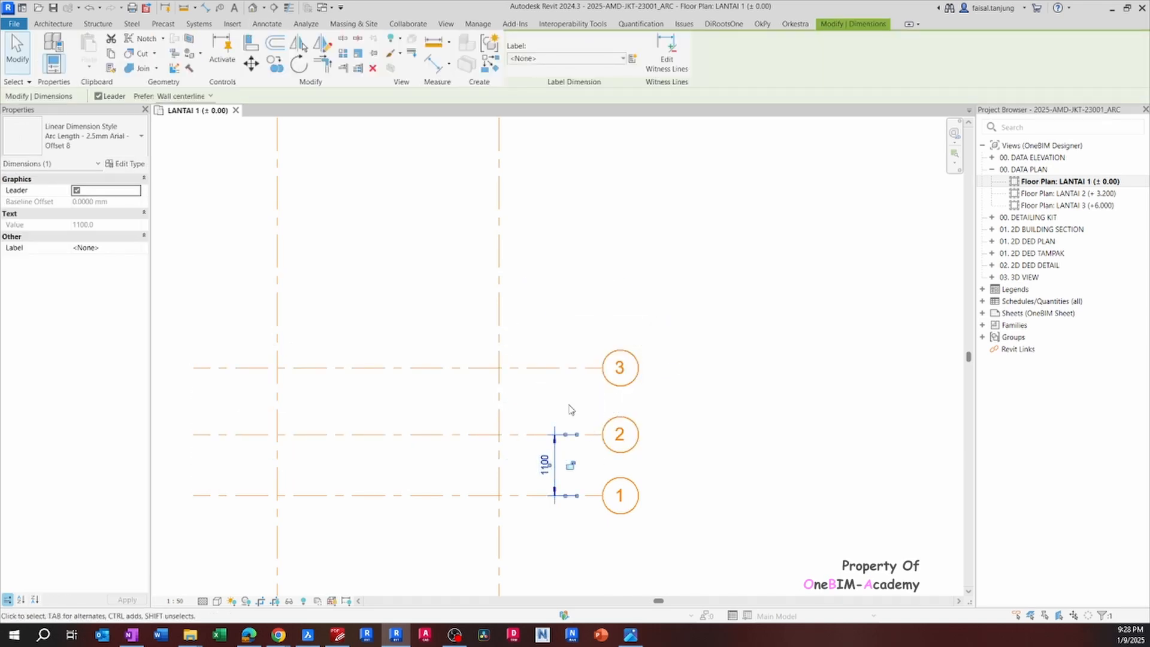
pyautogui.click(668, 72)
pyautogui.click(553, 368)
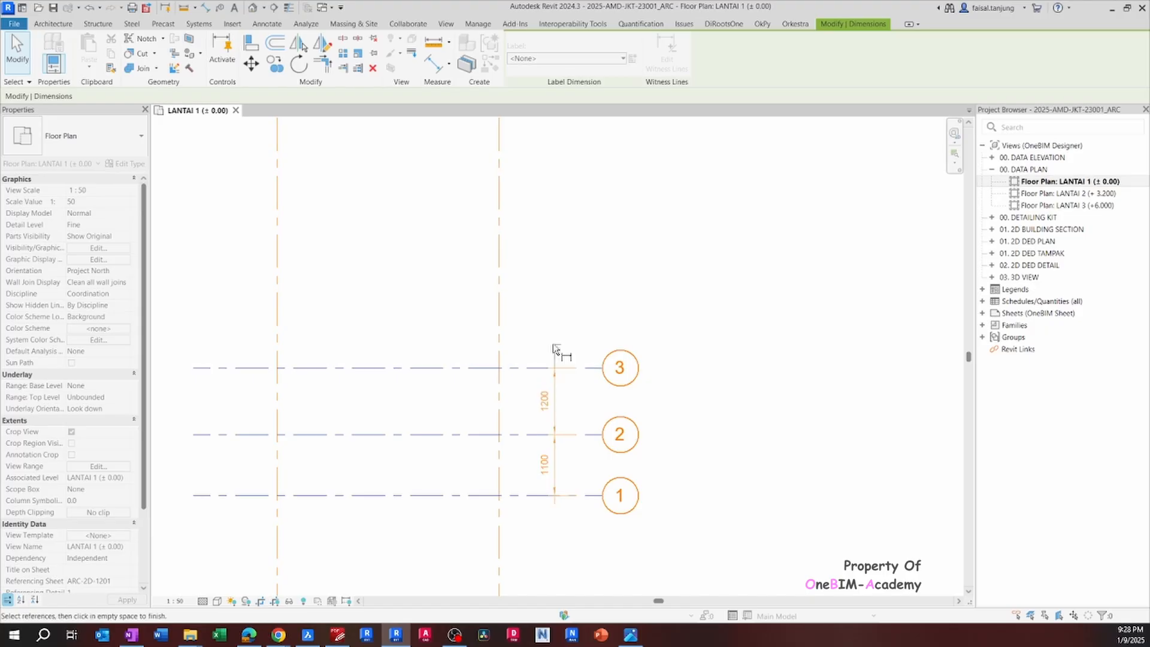
pyautogui.click(557, 344)
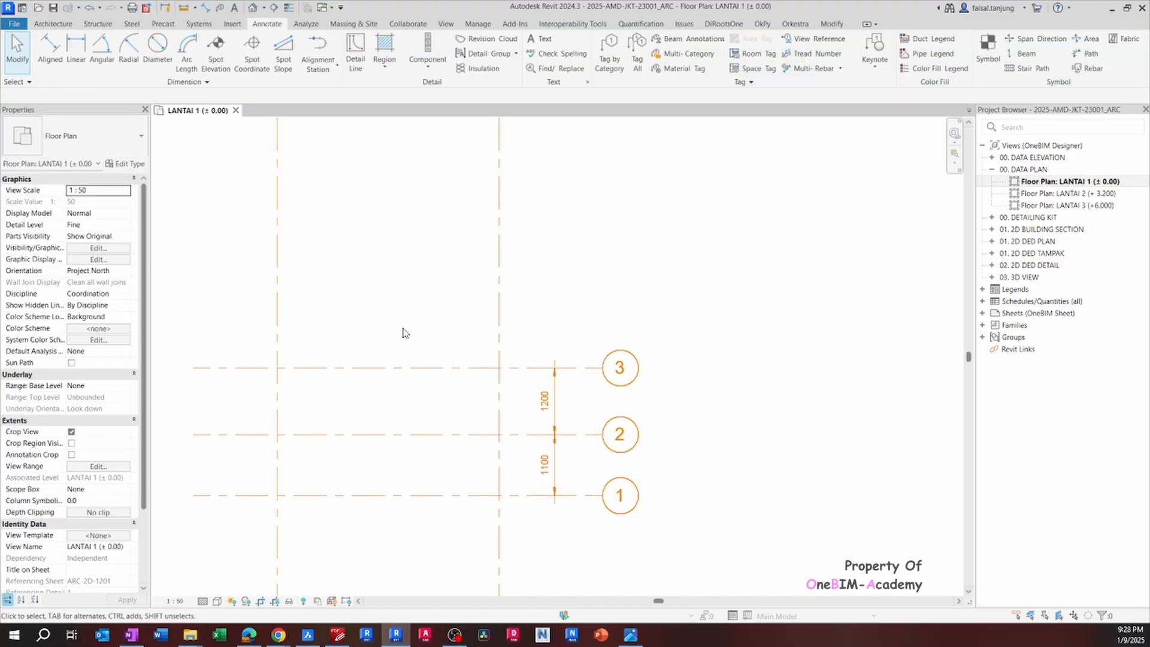
# Copy grid 3 vertically upward by 1200 mm to create the fourth horizontal grid.
pyautogui.hotkey('alt', 'Tab')
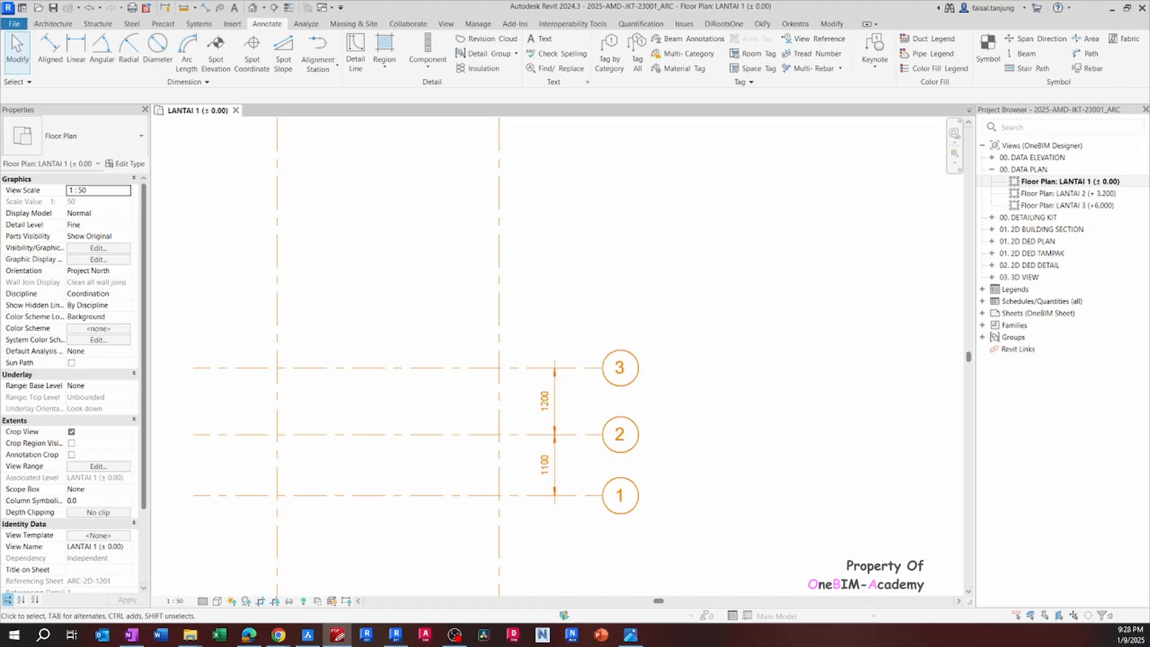
pyautogui.hotkey('alt', 'Tab')
pyautogui.moveTo(619, 426); pyautogui.dragTo(662, 454, button='middle')
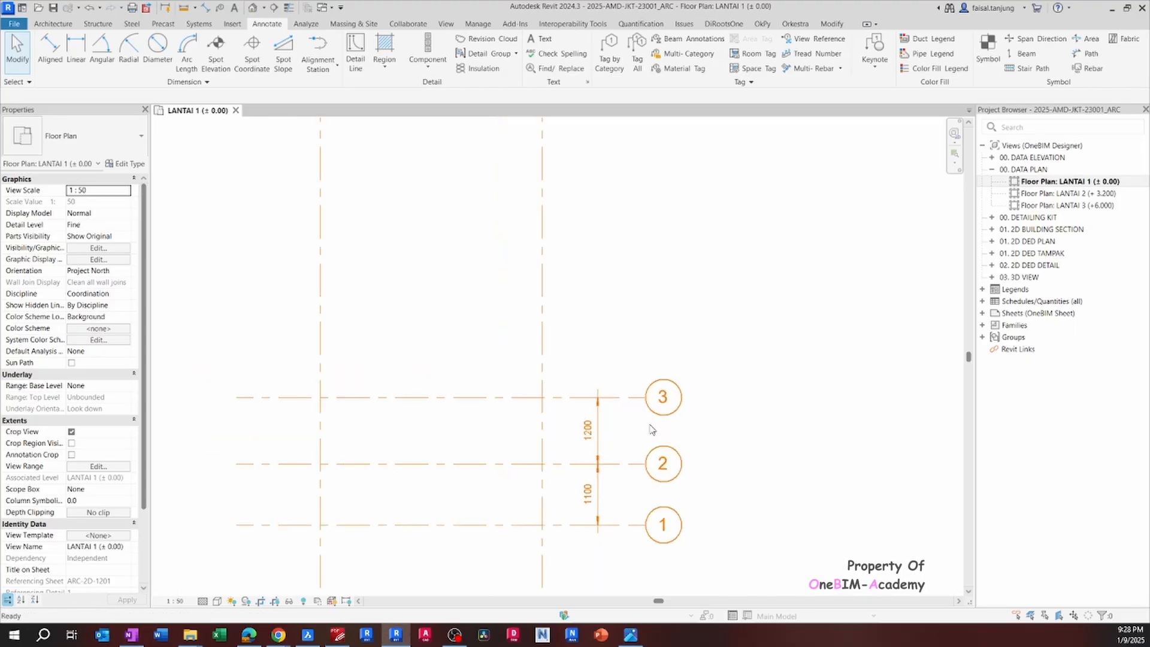
pyautogui.click(573, 398)
pyautogui.moveTo(574, 403); pyautogui.dragTo(573, 427, button='middle')
pyautogui.press('c')
pyautogui.press('o')
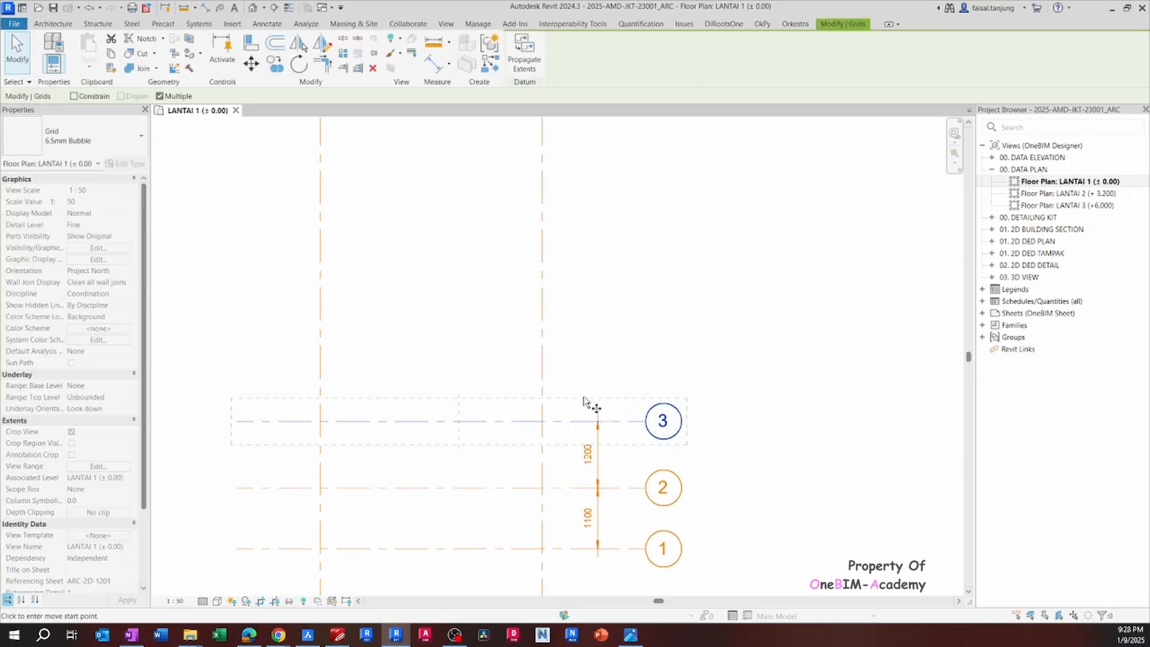
pyautogui.click(583, 396)
pyautogui.write('1200')
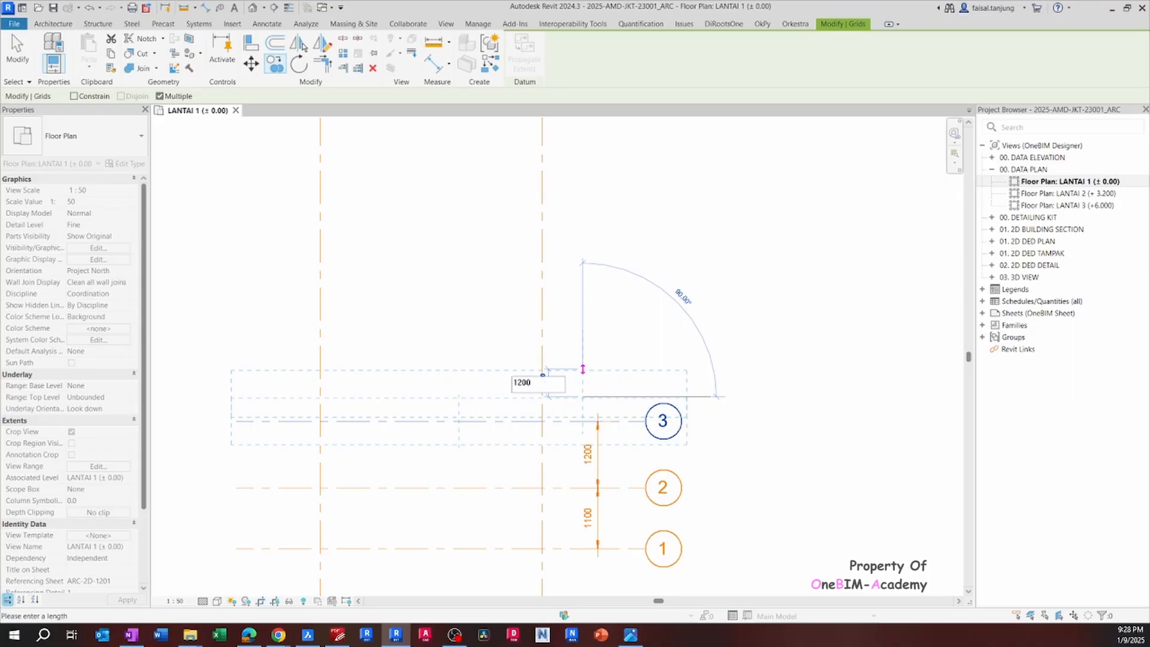
pyautogui.press('Return')
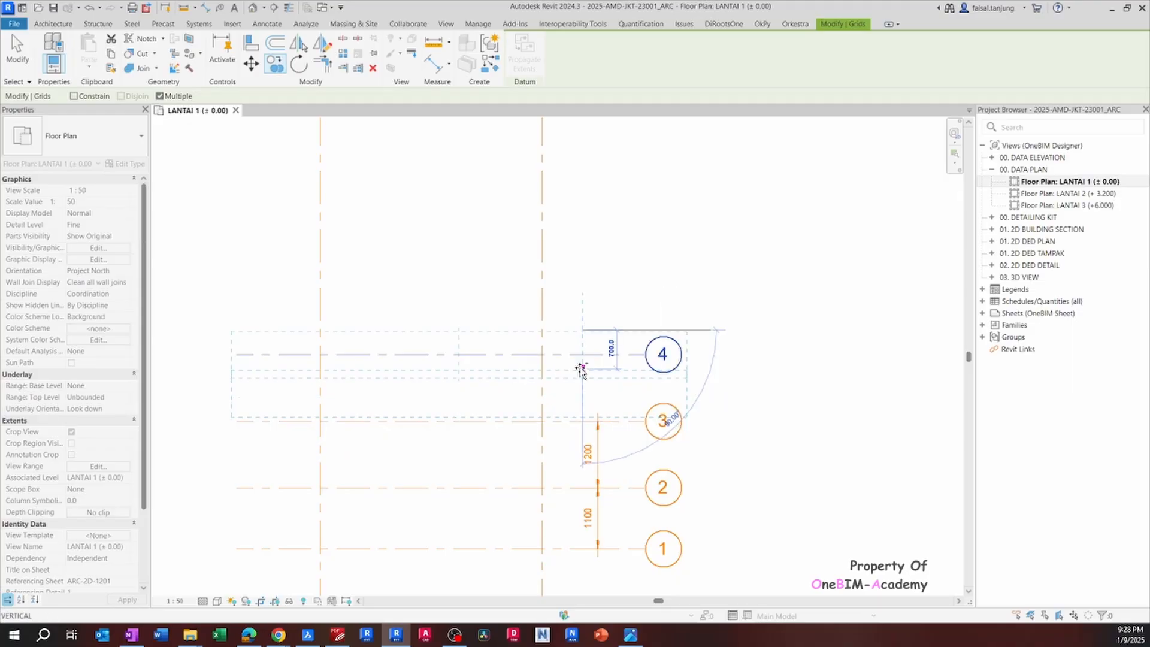
pyautogui.press('Escape')
pyautogui.moveTo(591, 418); pyautogui.dragTo(579, 334, button='middle')
pyautogui.scroll(1, 583, 387)
pyautogui.press('Escape')
# Delete horizontal grids 4, 3 and 2 so that only grid 1 remains.
pyautogui.click(571, 314)
pyautogui.press('Delete')
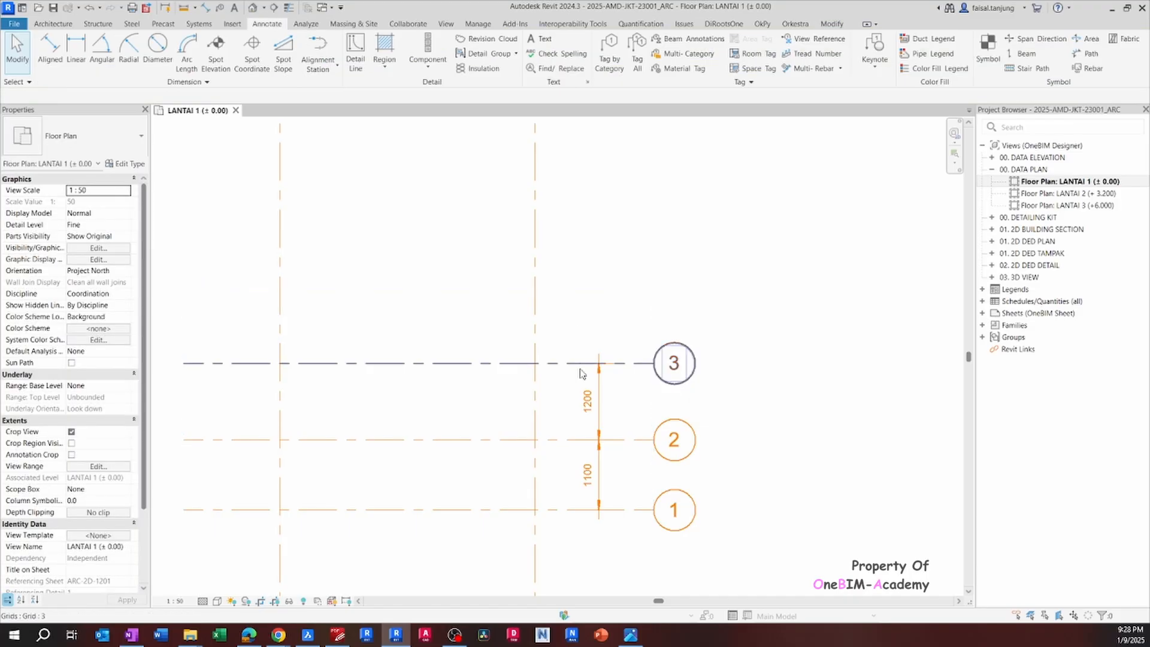
pyautogui.click(579, 365)
pyautogui.moveTo(570, 398); pyautogui.dragTo(568, 336, button='middle')
pyautogui.press('Delete')
pyautogui.click(563, 375)
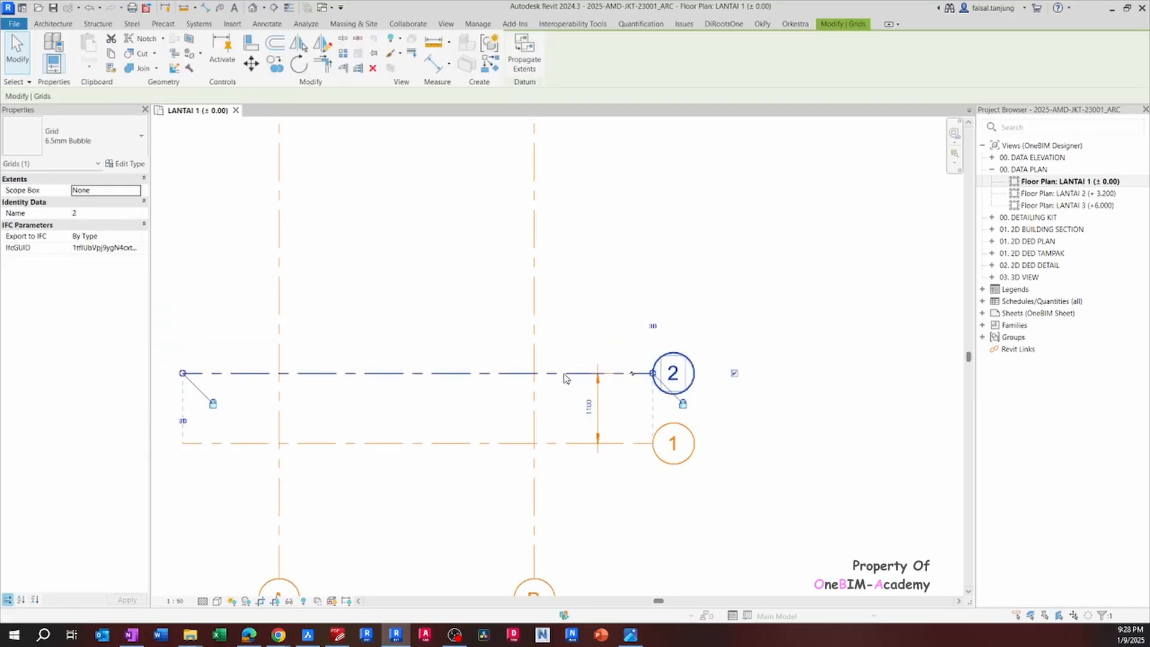
pyautogui.press('Delete')
pyautogui.moveTo(596, 436); pyautogui.dragTo(603, 409, button='middle')
pyautogui.click(592, 388)
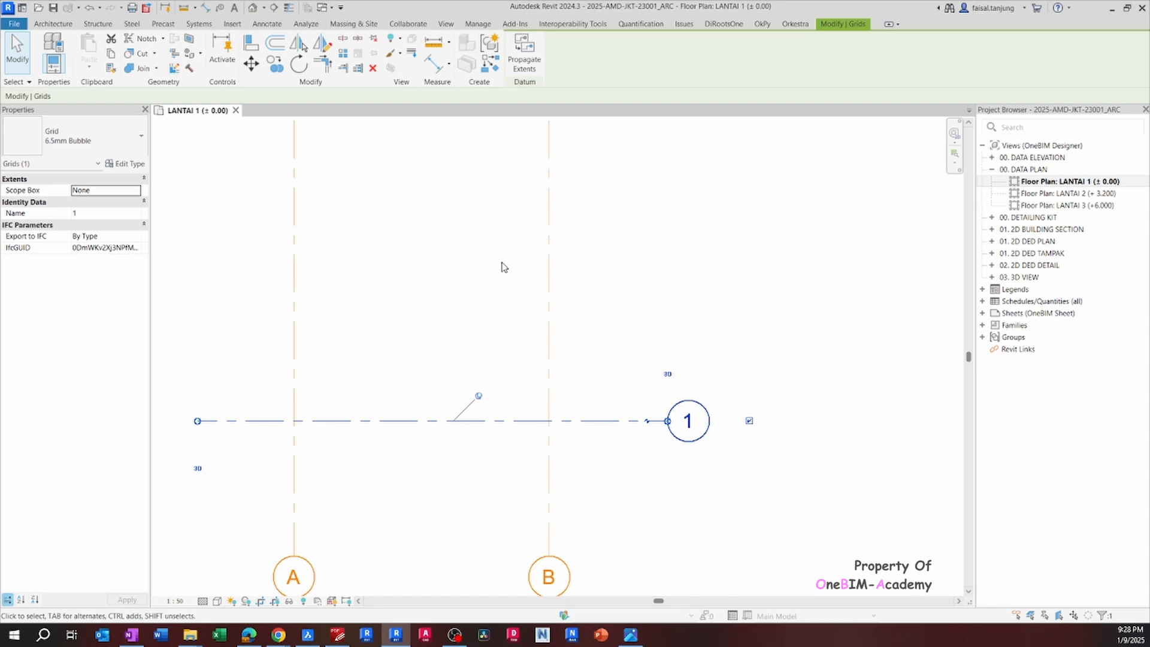
pyautogui.click(653, 329)
pyautogui.scroll(-2, 600, 349)
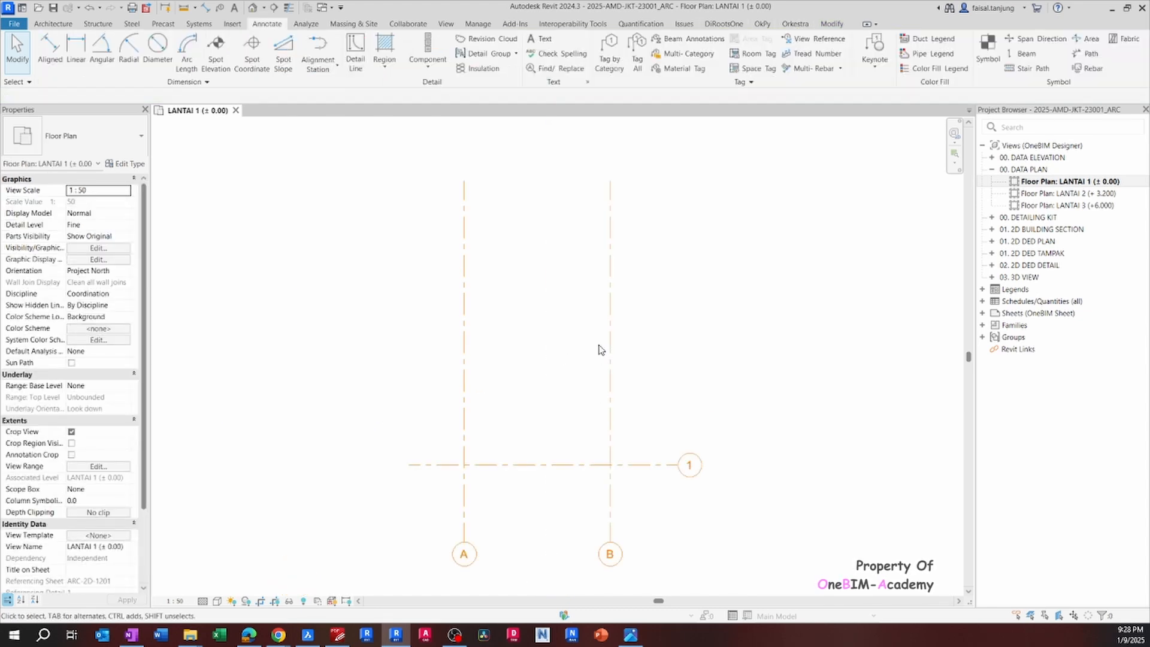
# Copy grid 1 vertically upward by 1100 mm to recreate the second horizontal grid.
pyautogui.scroll(2, 654, 464)
pyautogui.click(642, 467)
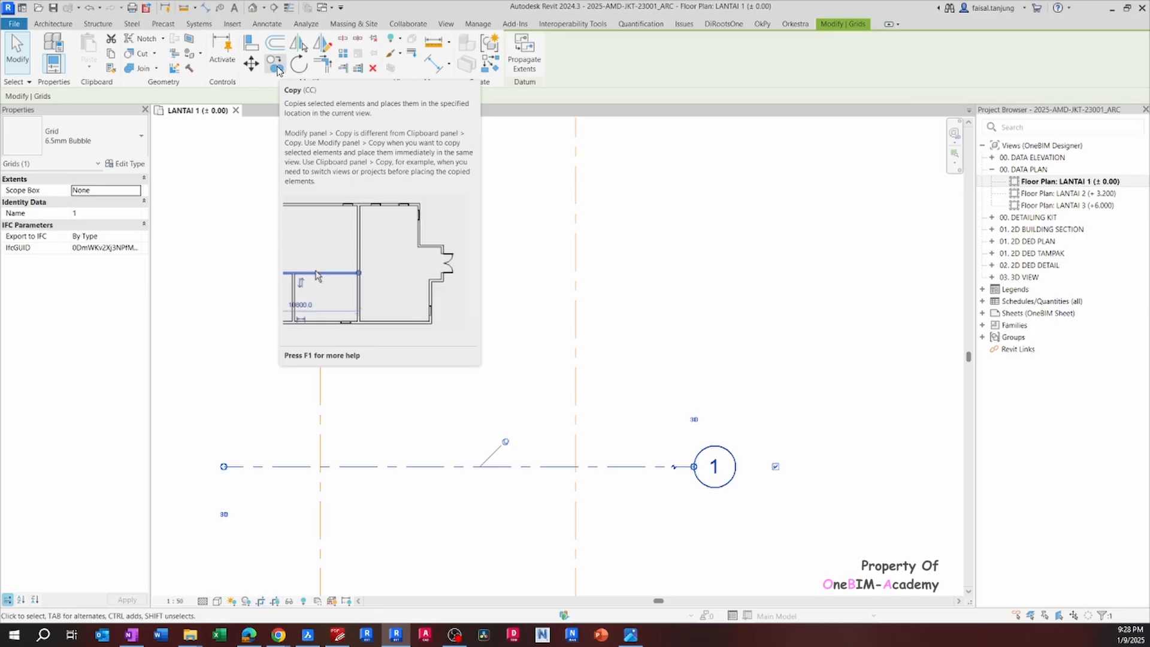
pyautogui.moveTo(700, 430); pyautogui.dragTo(704, 366, button='middle')
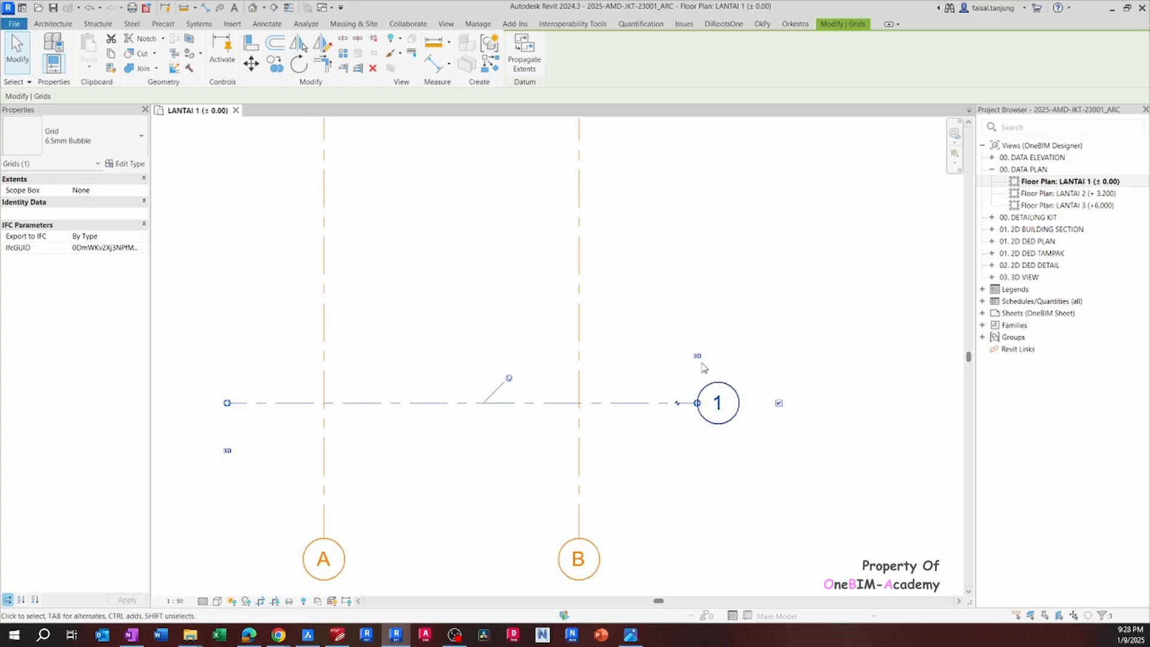
pyautogui.moveTo(641, 408); pyautogui.dragTo(676, 395, button='middle')
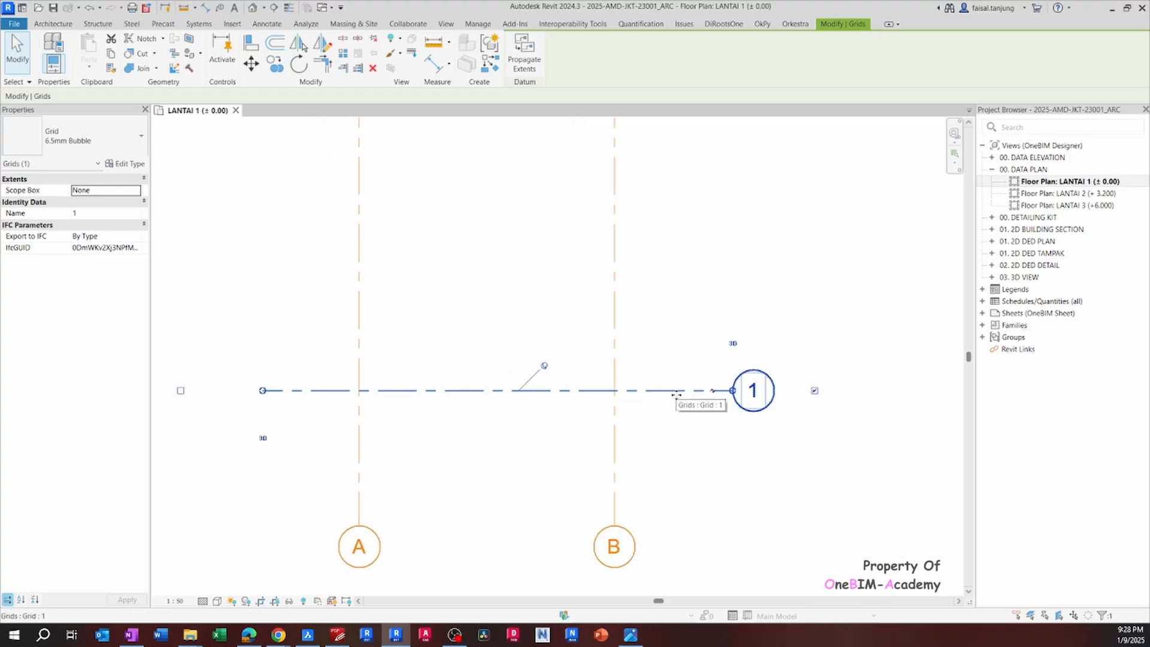
pyautogui.press('c')
pyautogui.press('o')
pyautogui.click(672, 390)
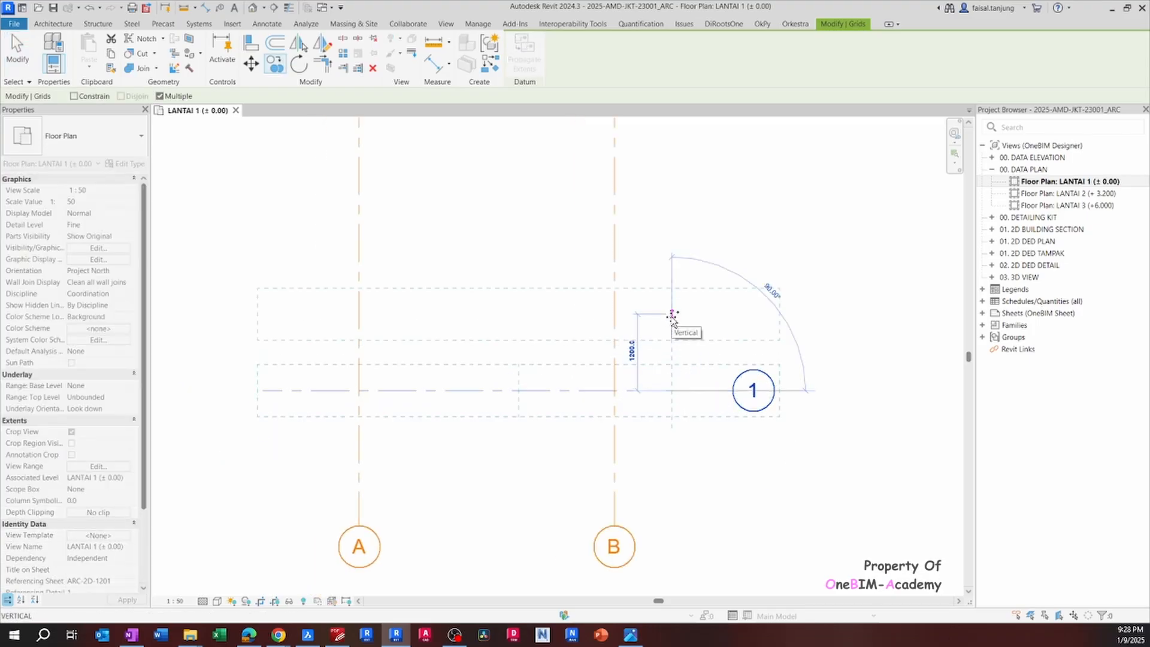
pyautogui.write('1100')
pyautogui.press('Return')
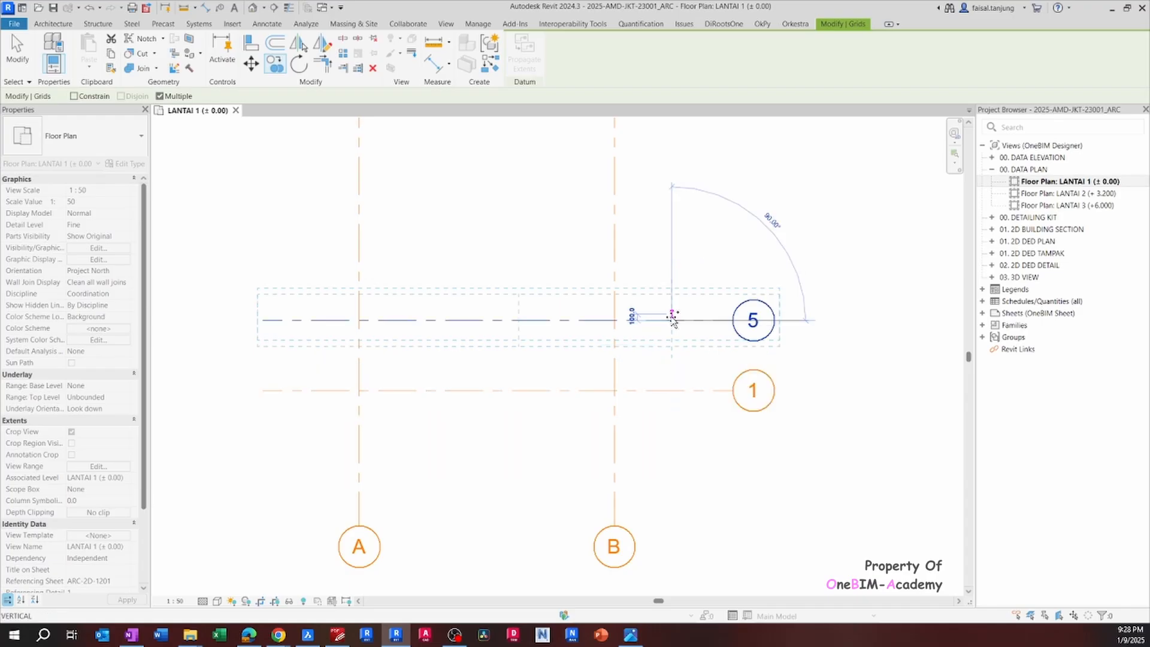
pyautogui.press('Escape')
pyautogui.moveTo(666, 344); pyautogui.dragTo(633, 353, button='middle')
pyautogui.press('Escape')
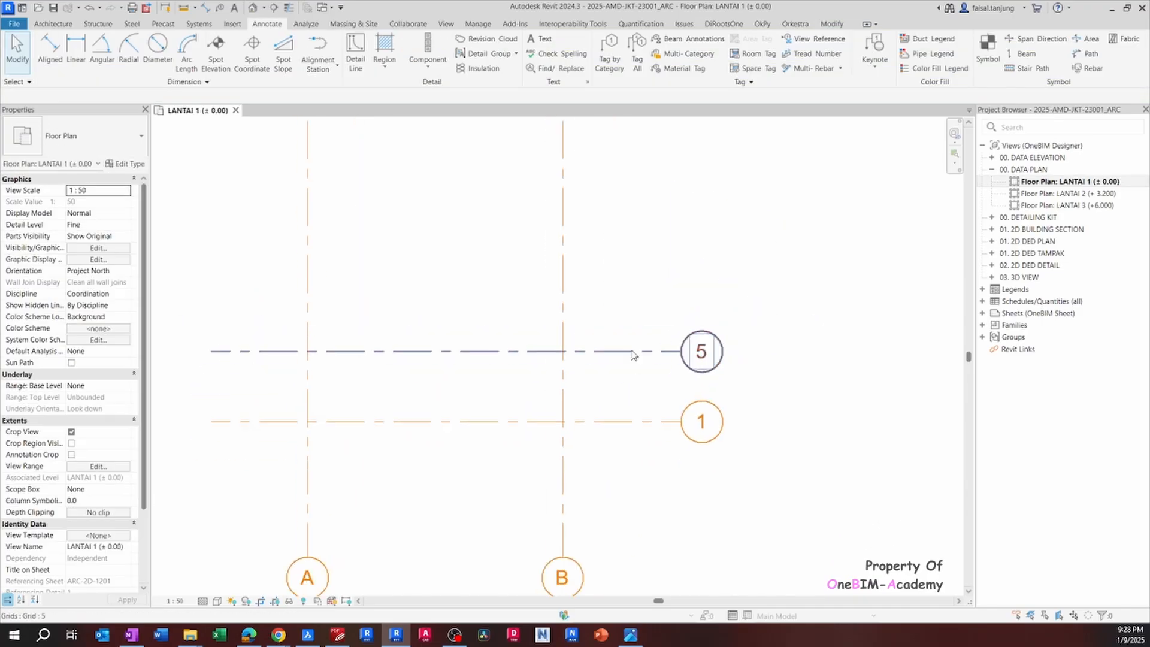
# Rename the copied horizontal grid above grid 1 as 2.
pyautogui.click(700, 357)
pyautogui.click(705, 353)
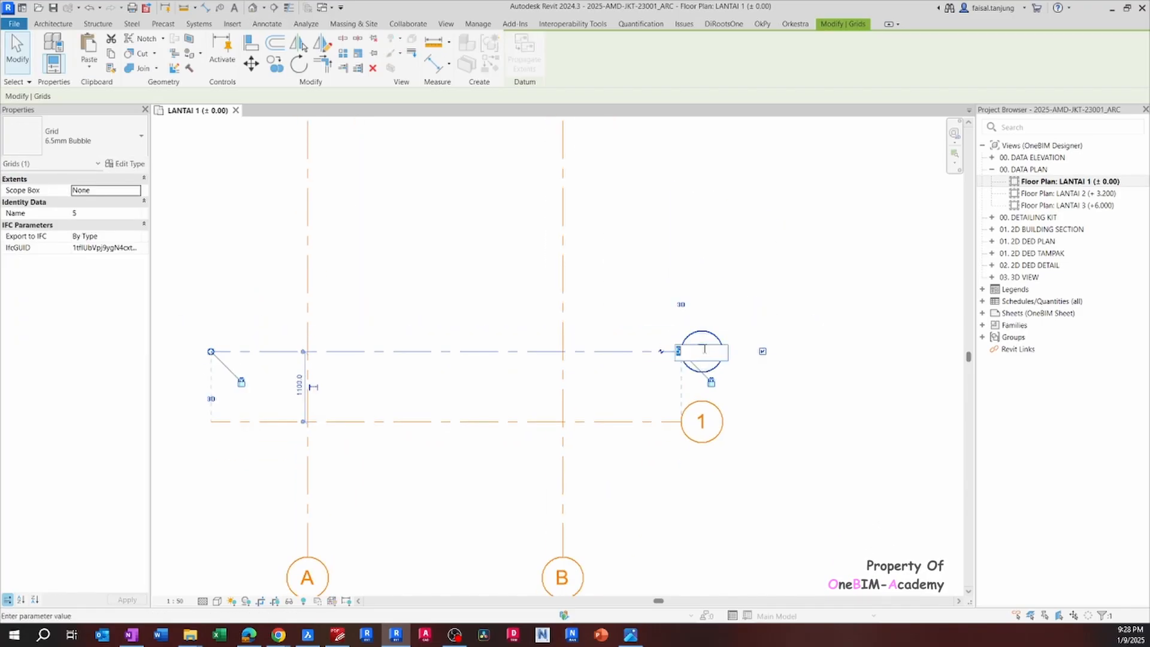
pyautogui.write('2')
pyautogui.press('Return')
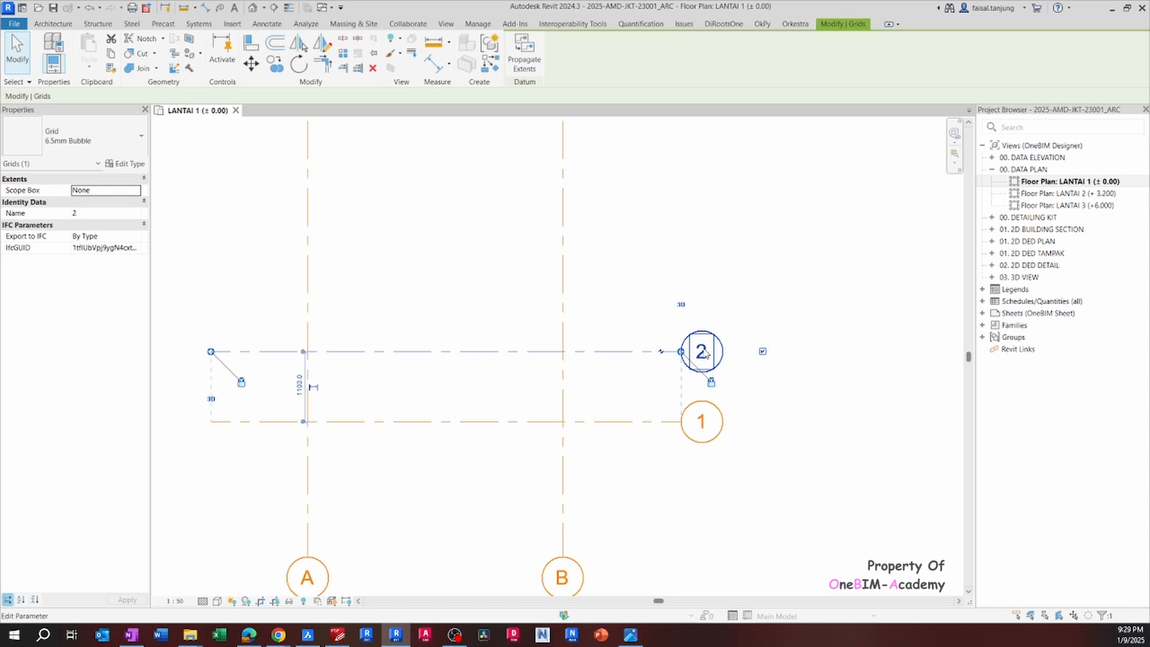
pyautogui.press('Escape')
# Place an aligned dimension between horizontal grids 1 and 2, close to their bubbles.
pyautogui.click(613, 352)
pyautogui.moveTo(627, 319); pyautogui.dragTo(619, 373, button='middle')
pyautogui.press('Escape')
pyautogui.press('d')
pyautogui.press('i')
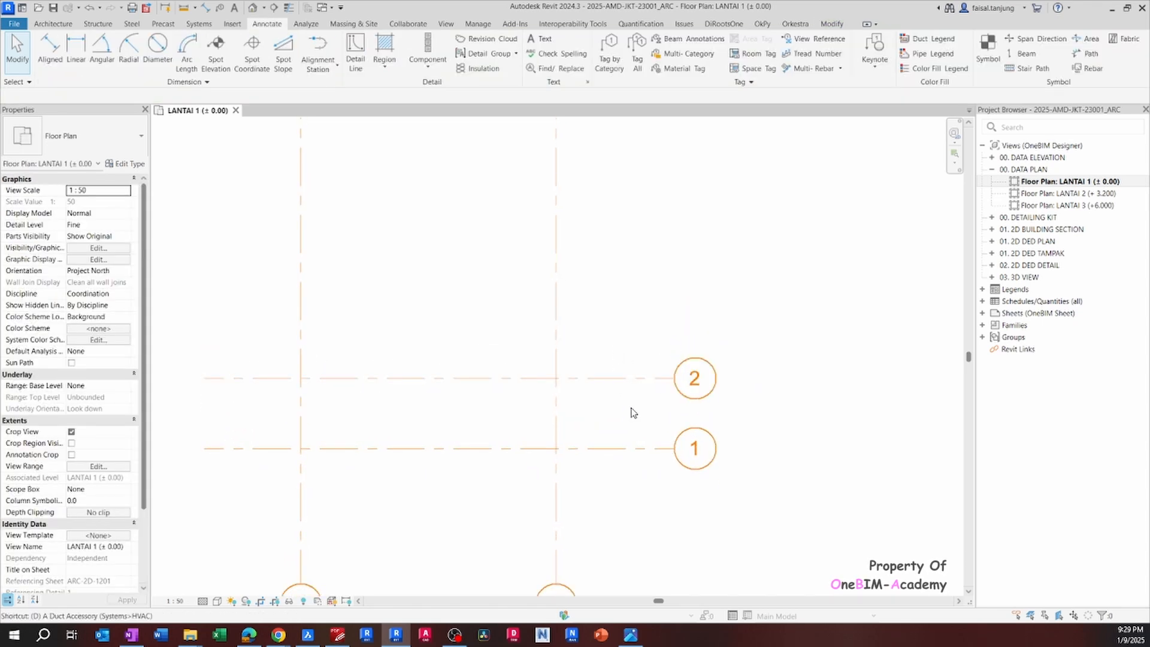
pyautogui.click(267, 24)
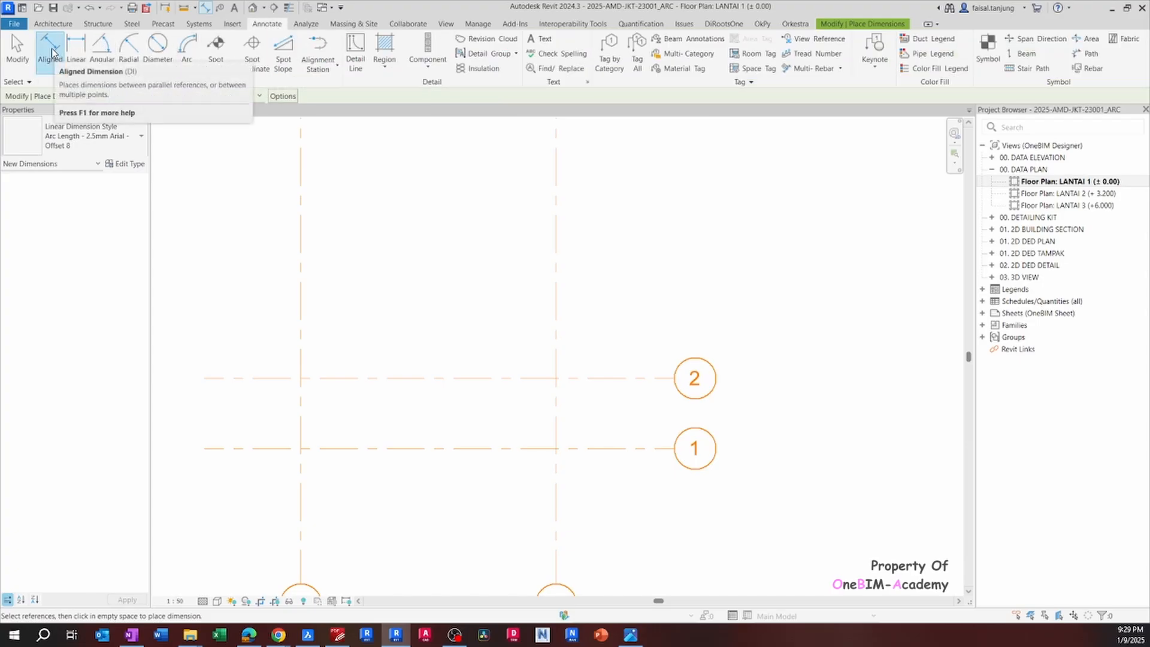
pyautogui.click(626, 378)
pyautogui.click(623, 448)
pyautogui.click(637, 329)
pyautogui.press('Escape')
pyautogui.press('Escape')
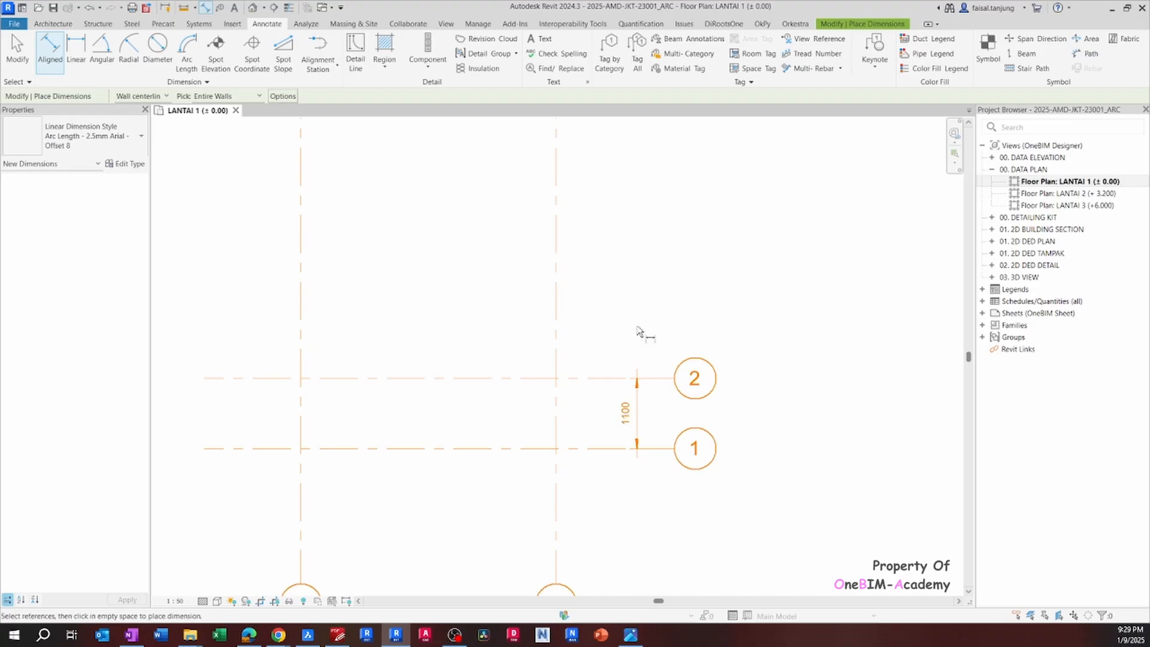
# Copy grid 2 vertically upward by 1200 mm to recreate the third horizontal grid.
pyautogui.click(599, 378)
pyautogui.moveTo(609, 347); pyautogui.dragTo(609, 363, button='middle')
pyautogui.press('c')
pyautogui.press('o')
pyautogui.click(615, 359)
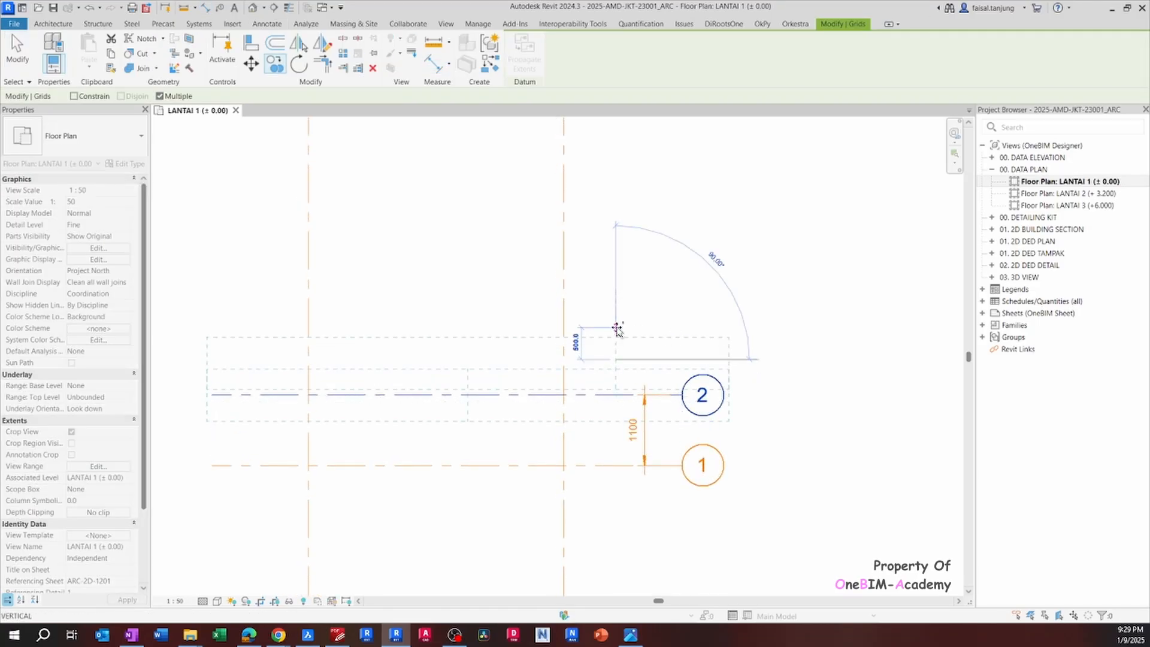
pyautogui.write('1200')
pyautogui.press('Return')
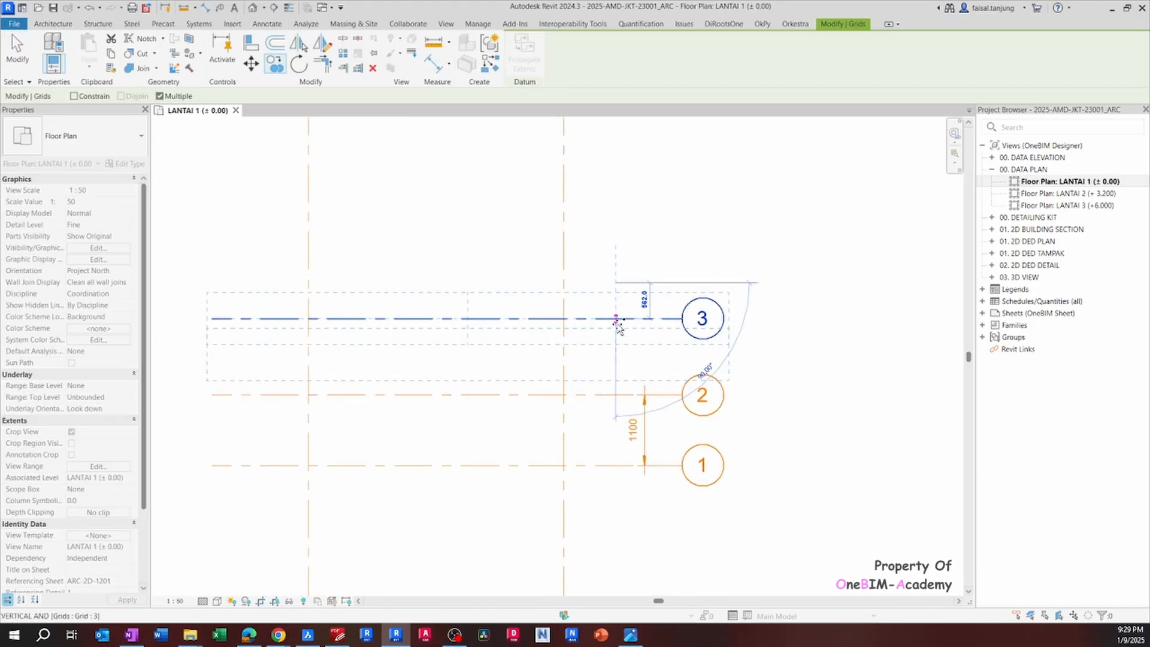
pyautogui.press('Escape')
pyautogui.press('Escape')
# Edit the witness lines of the dimension between grids 1 and 2 to add grid 3.
pyautogui.click(652, 421)
pyautogui.moveTo(634, 359); pyautogui.dragTo(610, 368, button='middle')
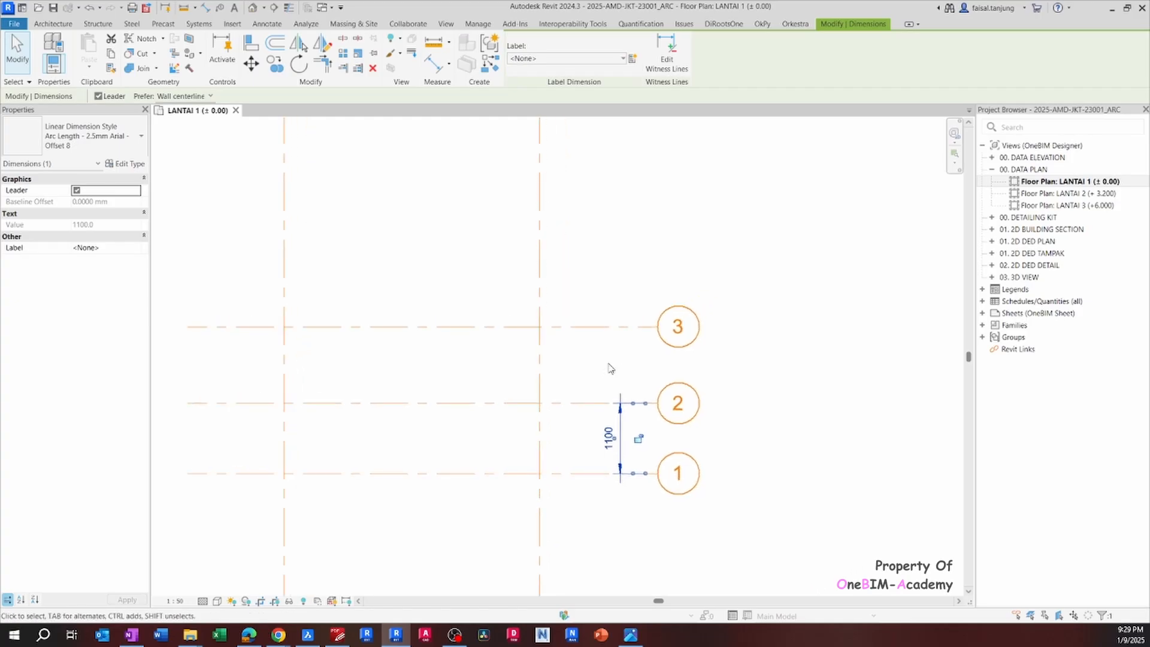
pyautogui.click(658, 75)
pyautogui.click(630, 328)
pyautogui.click(611, 260)
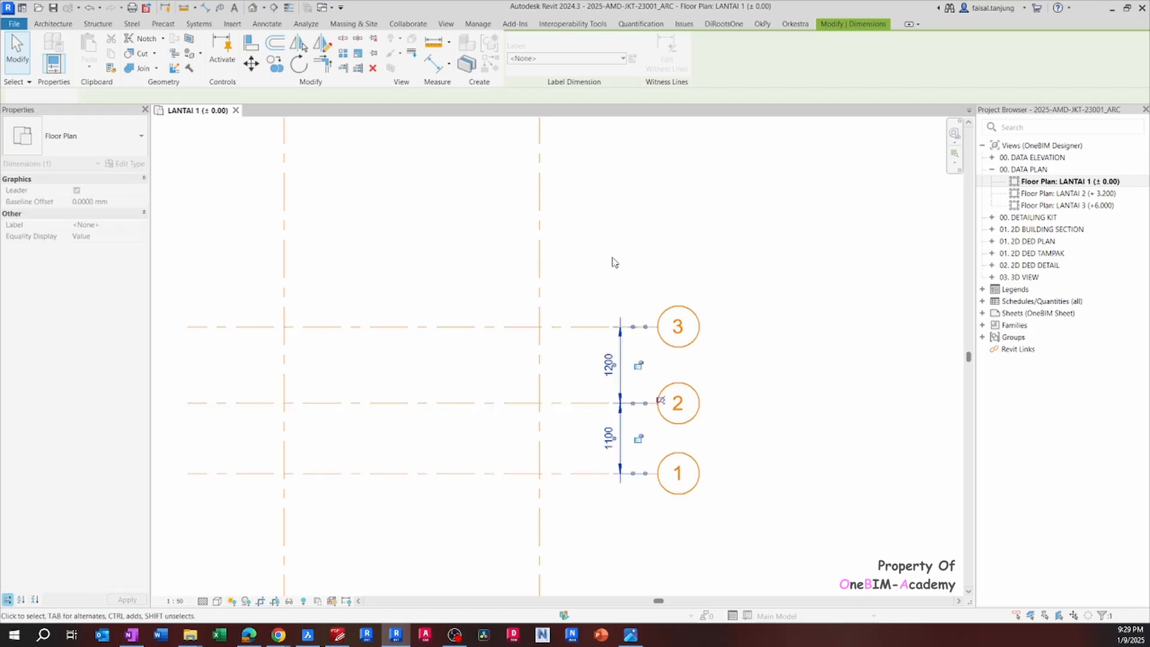
# Copy grid 3 upward three times as grids 4, 5 and 6, taking each 1200 mm offset from the spacing between grids 2 and 3.
pyautogui.click(602, 330)
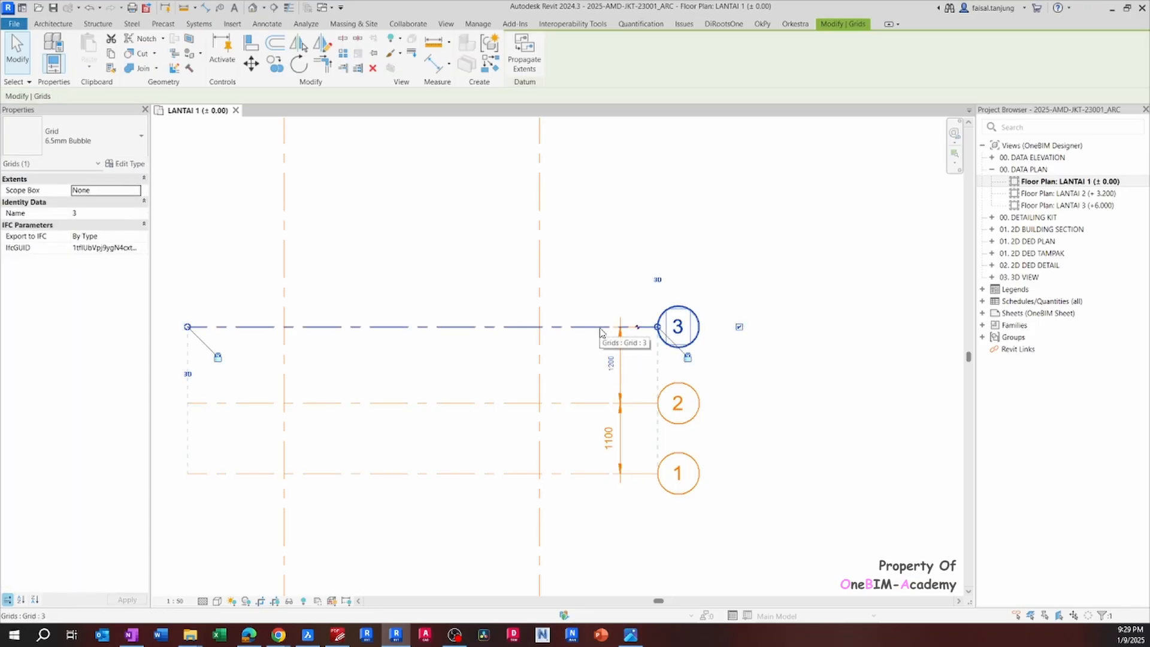
pyautogui.scroll(1, 600, 331)
pyautogui.press('c')
pyautogui.press('o')
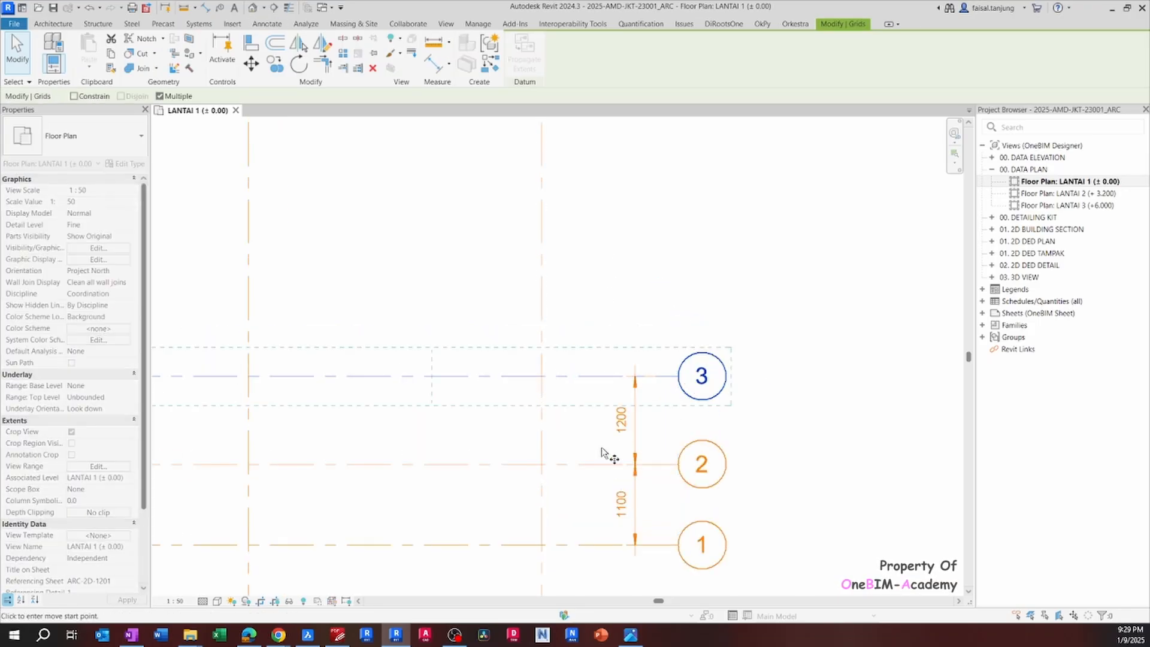
pyautogui.click(593, 465)
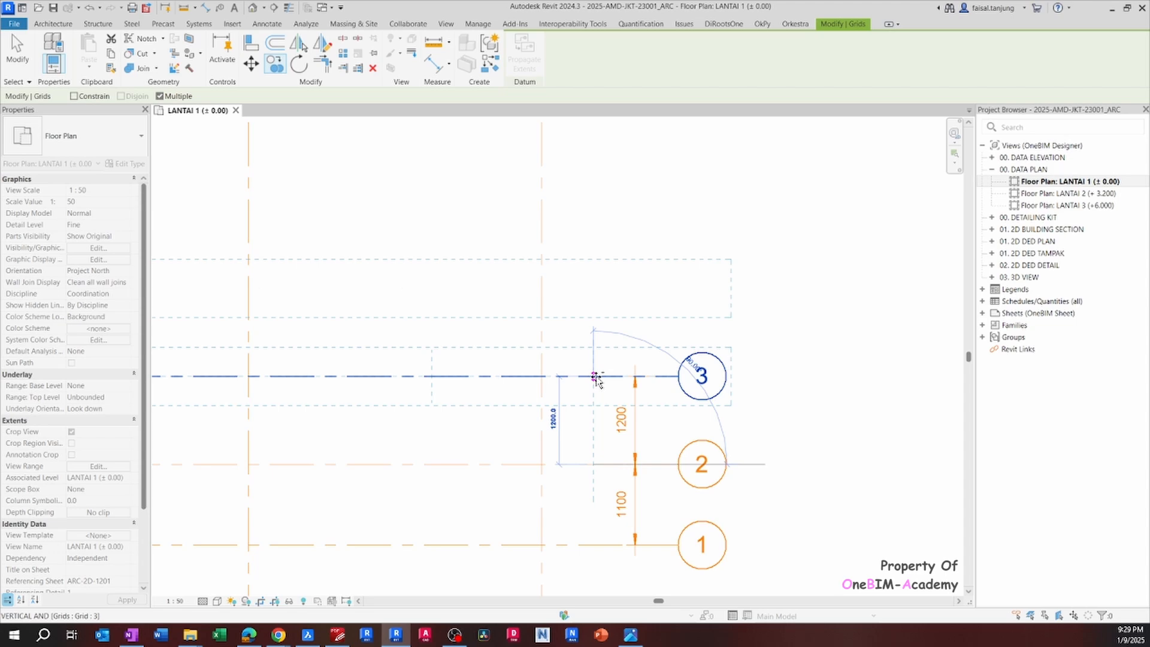
pyautogui.click(595, 376)
pyautogui.click(596, 288)
pyautogui.moveTo(596, 202); pyautogui.dragTo(603, 228, button='middle')
pyautogui.click(591, 277)
pyautogui.scroll(-2, 595, 277)
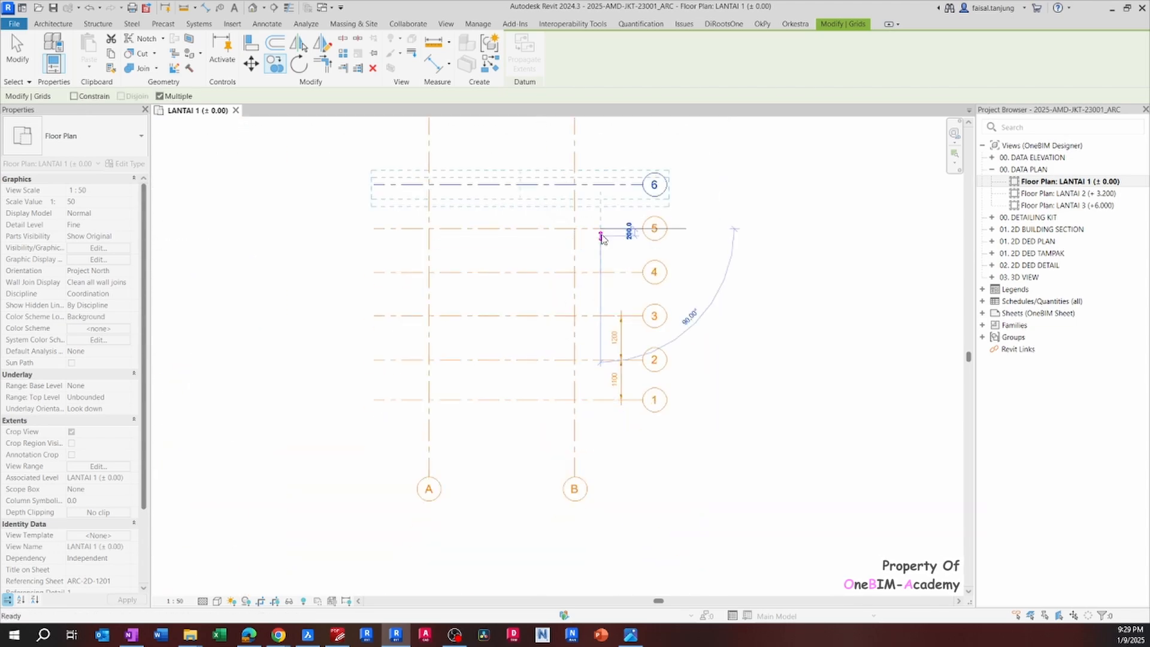
pyautogui.press('Escape')
pyautogui.press('Escape')
pyautogui.scroll(2, 612, 339)
pyautogui.click(613, 337)
pyautogui.moveTo(576, 300); pyautogui.dragTo(568, 341, button='middle')
pyautogui.press('e')
pyautogui.press('w')
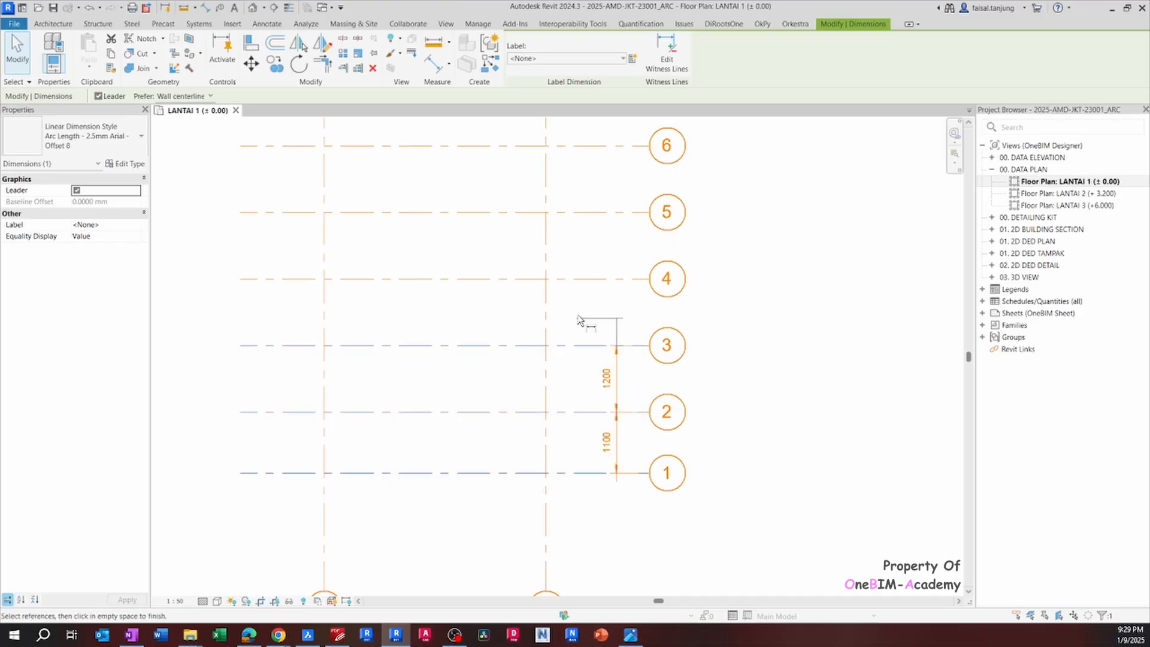
pyautogui.press('Escape')
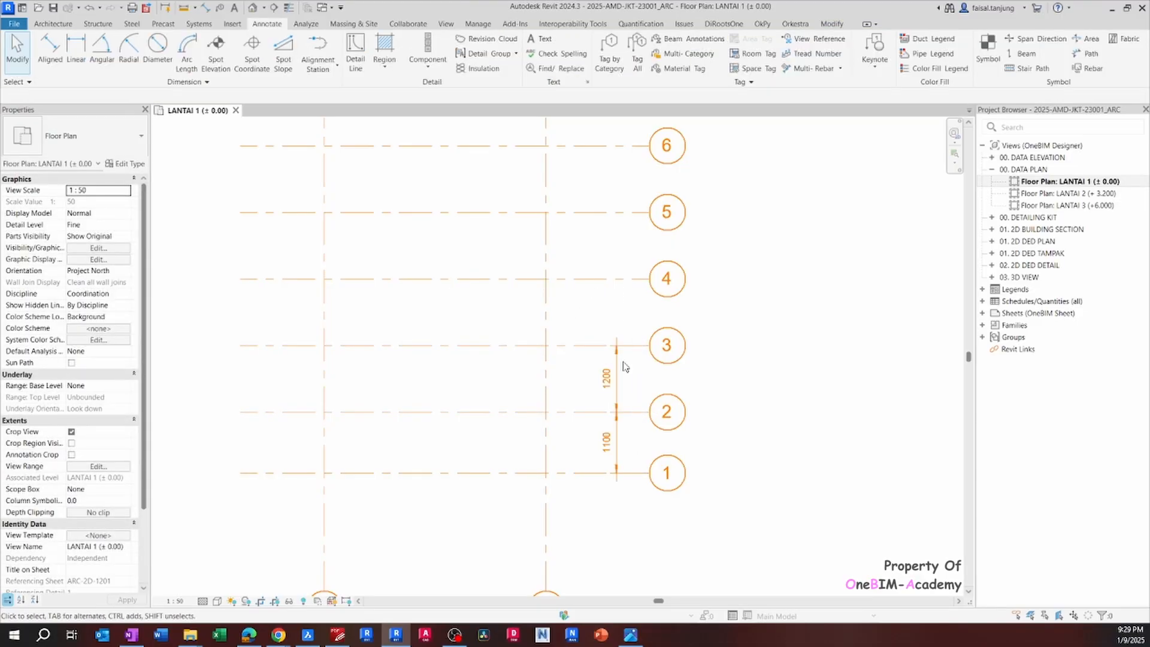
# Extend the horizontal grids' dimension string to grids 4, 5 and 6 by editing its witness lines.
pyautogui.click(667, 60)
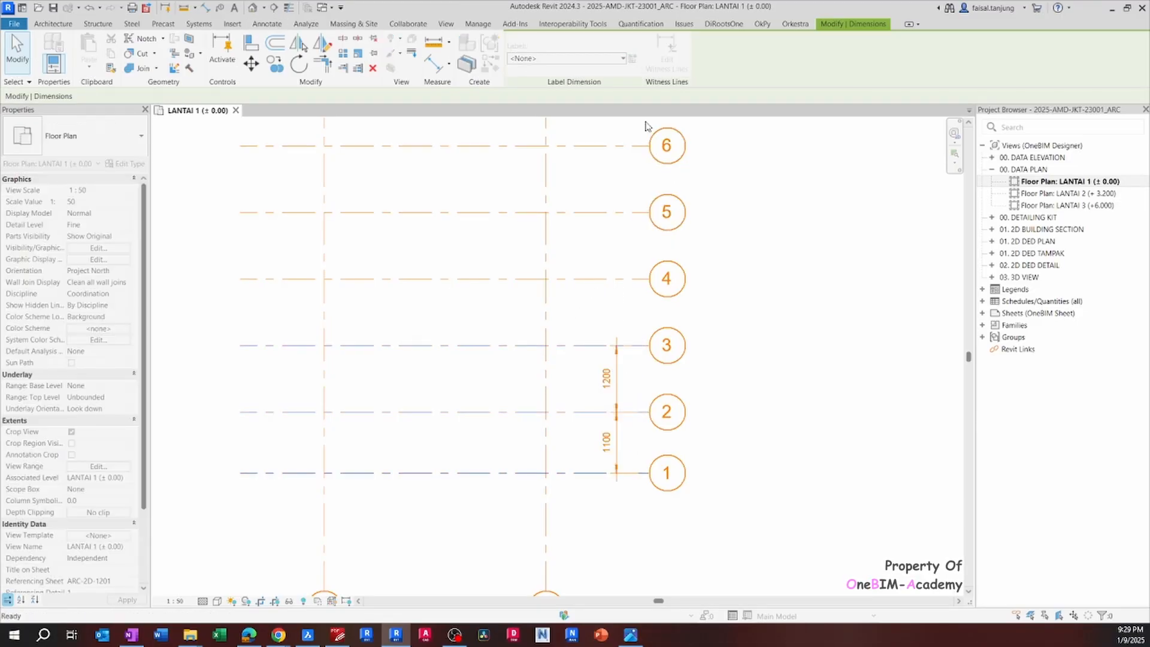
pyautogui.click(605, 279)
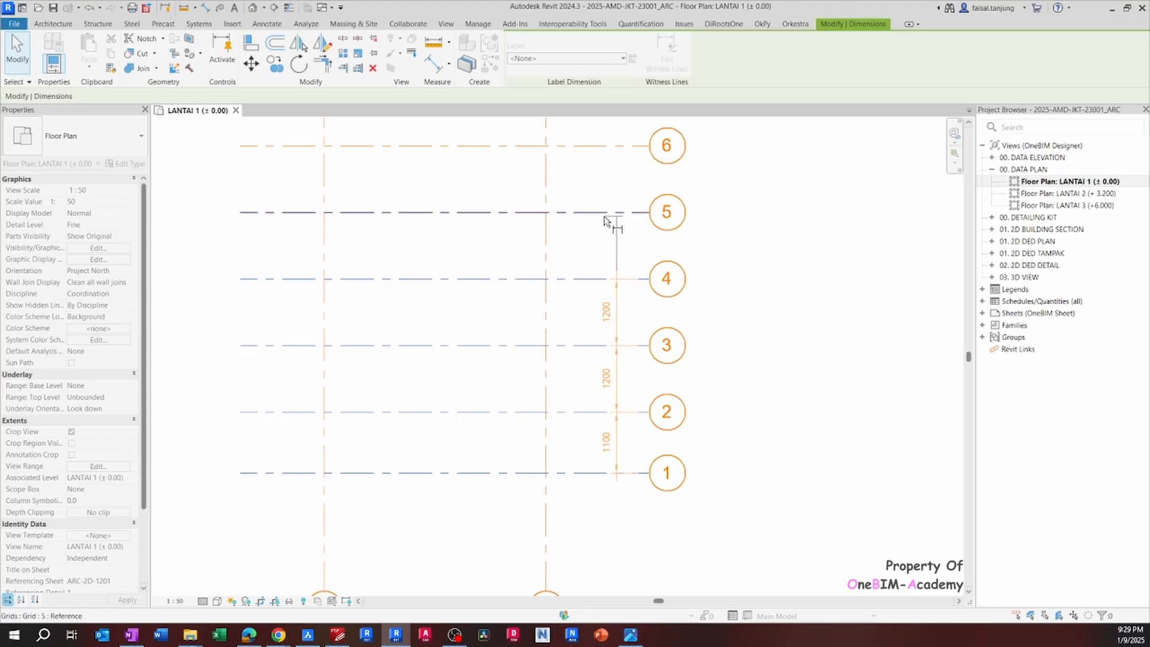
pyautogui.click(607, 214)
pyautogui.click(600, 148)
pyautogui.click(588, 130)
pyautogui.moveTo(591, 173); pyautogui.dragTo(594, 236, button='middle')
pyautogui.press('Escape')
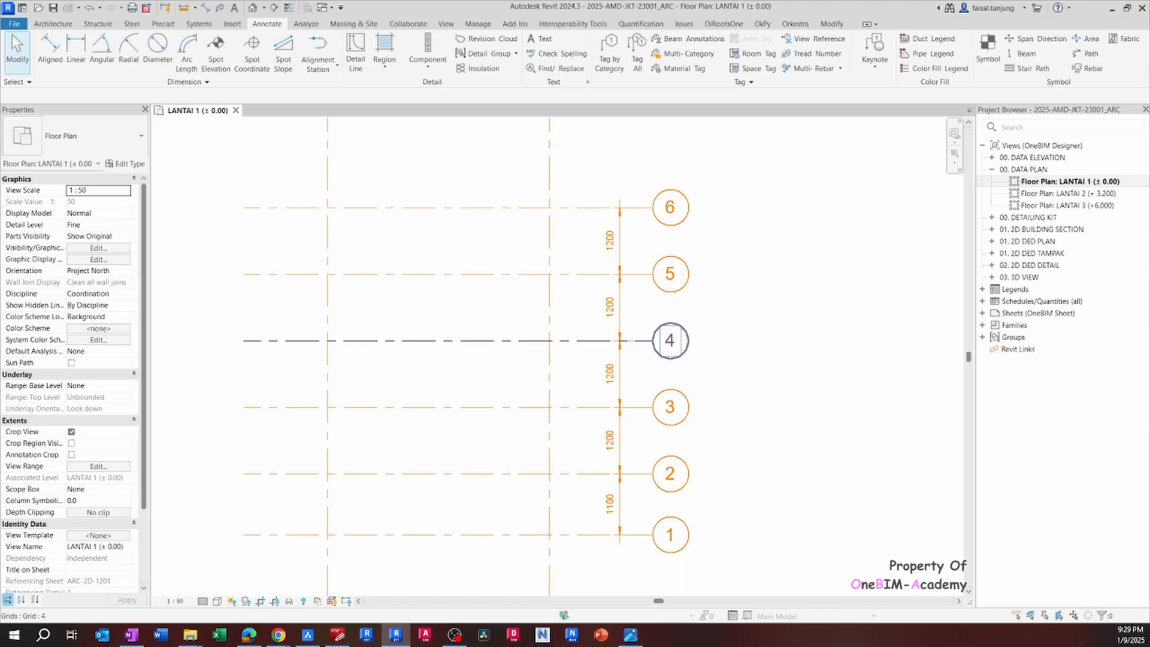
# Copy horizontal grid 6 upward by 1100 mm to add the seventh horizontal grid.
pyautogui.moveTo(567, 275); pyautogui.dragTo(566, 304, button='middle')
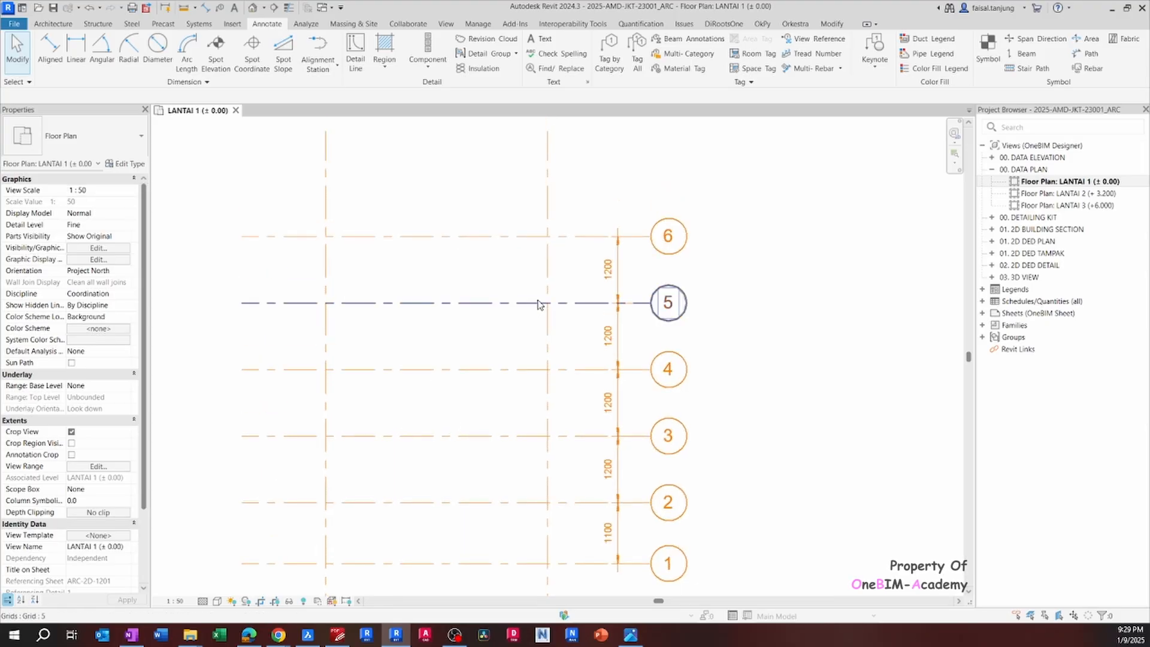
pyautogui.click(595, 237)
pyautogui.moveTo(596, 239); pyautogui.dragTo(585, 244, button='middle')
pyautogui.press('c')
pyautogui.press('o')
pyautogui.click(584, 241)
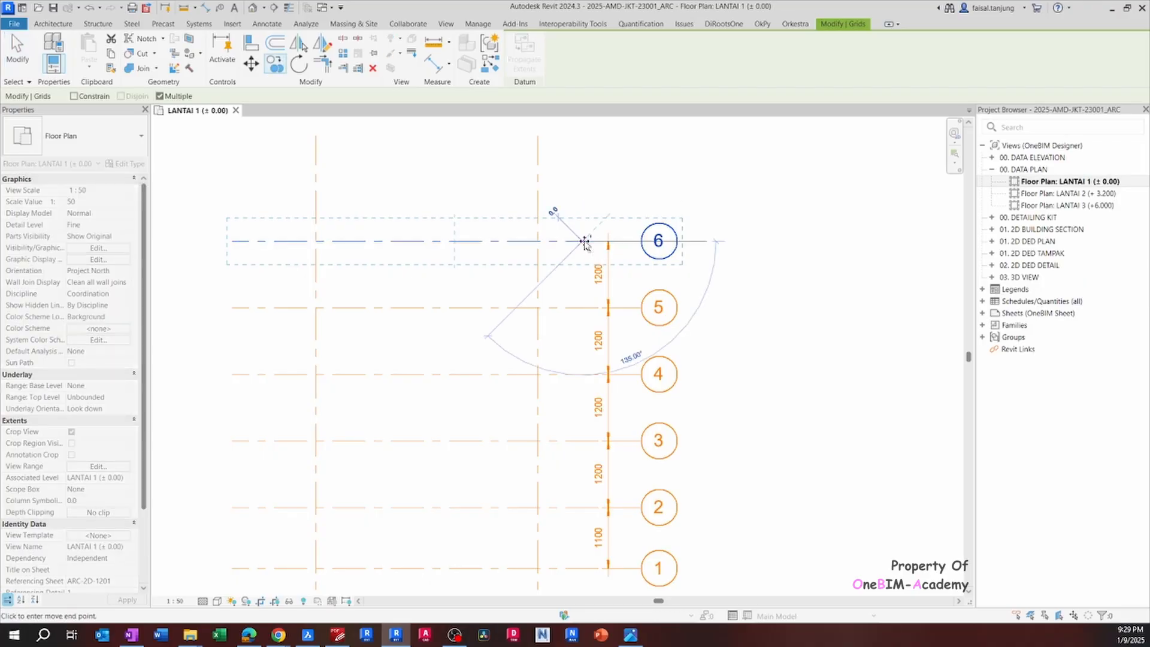
pyautogui.write('110')
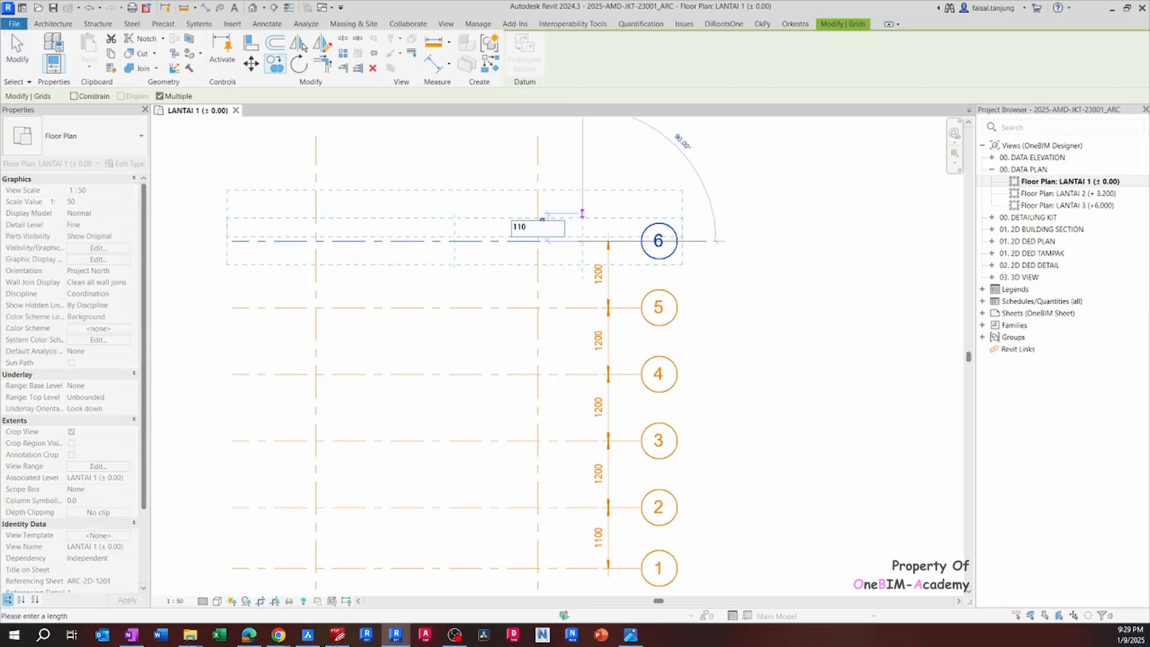
pyautogui.write('0')
pyautogui.press('Return')
pyautogui.press('Escape')
pyautogui.press('Escape')
# Edit the witness lines of the horizontal grids' dimension string to add grid 7.
pyautogui.scroll(-2, 590, 212)
pyautogui.click(594, 261)
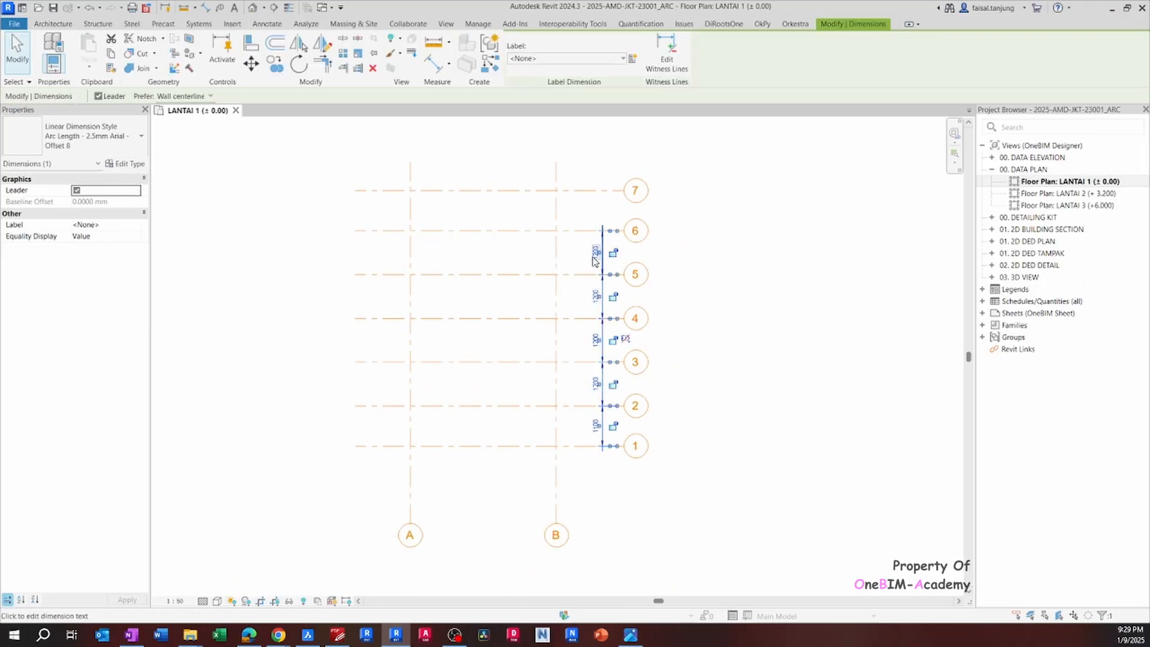
pyautogui.moveTo(592, 258); pyautogui.dragTo(585, 260, button='middle')
pyautogui.press('e')
pyautogui.press('w')
pyautogui.click(589, 193)
pyautogui.click(587, 160)
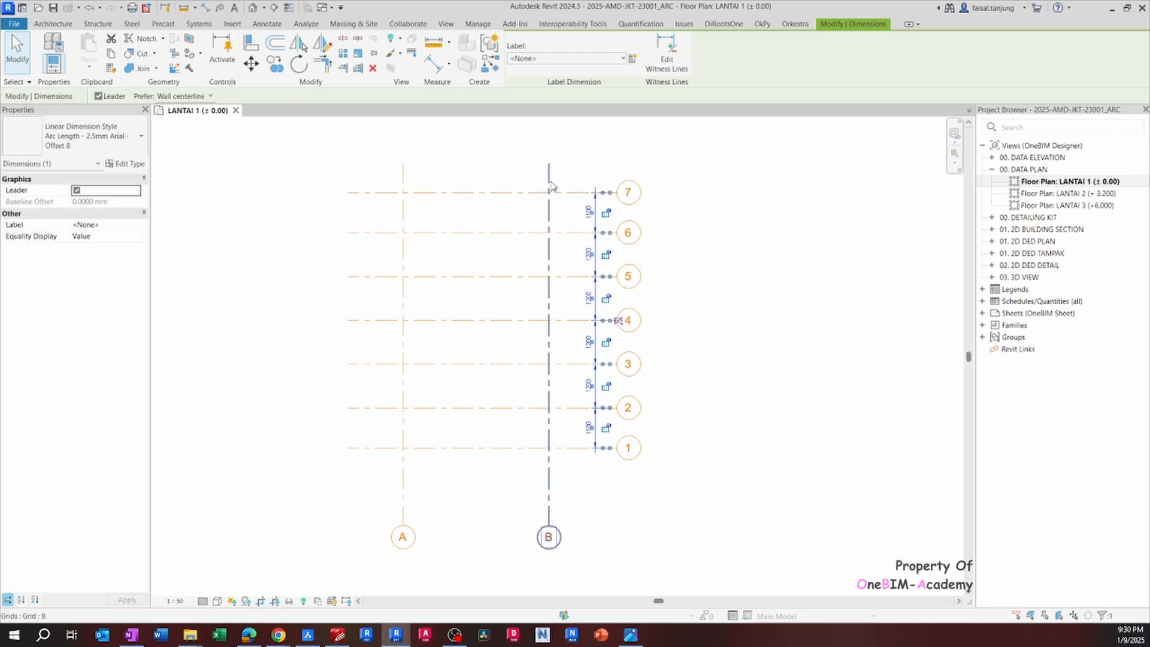
pyautogui.scroll(2, 596, 383)
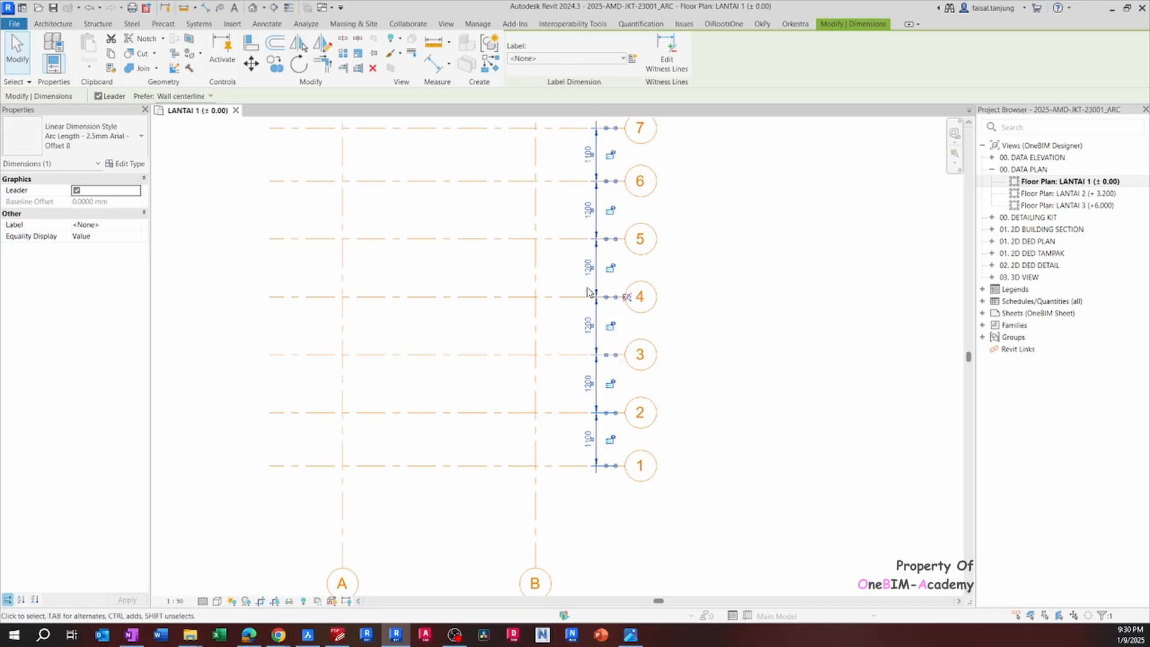
pyautogui.scroll(1, 595, 212)
pyautogui.moveTo(595, 212); pyautogui.dragTo(582, 267, button='middle')
pyautogui.press('Escape')
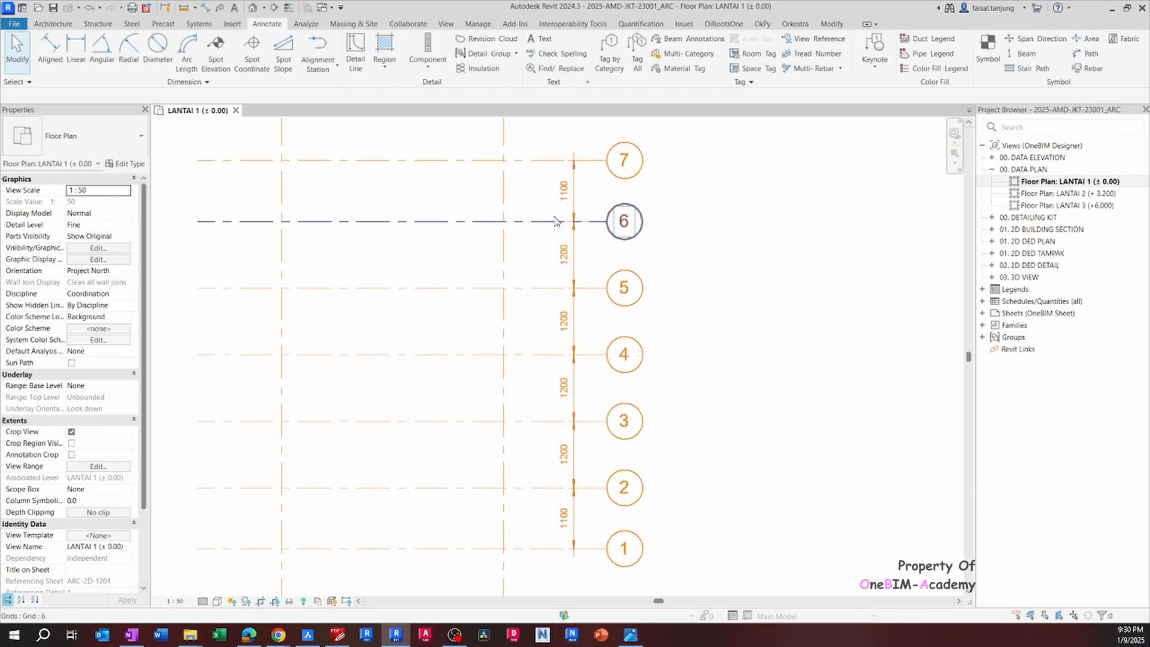
# Place an aligned dimension between vertical grids A and B, just above their bubbles.
pyautogui.scroll(-2, 638, 364)
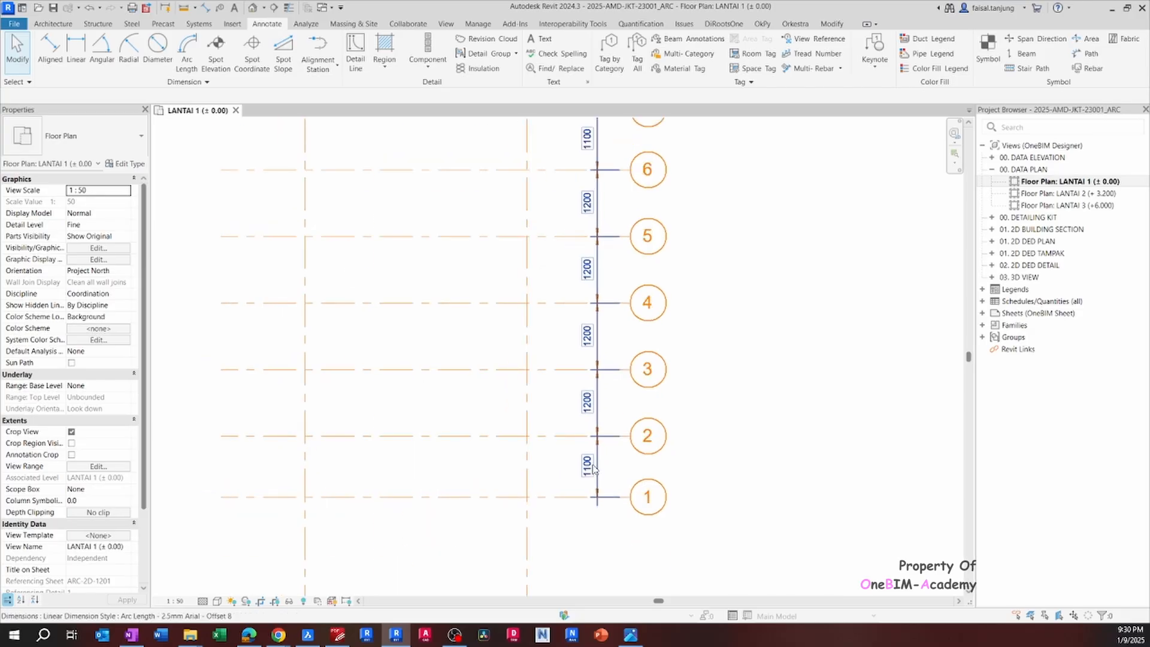
pyautogui.moveTo(663, 433); pyautogui.dragTo(724, 412, button='middle')
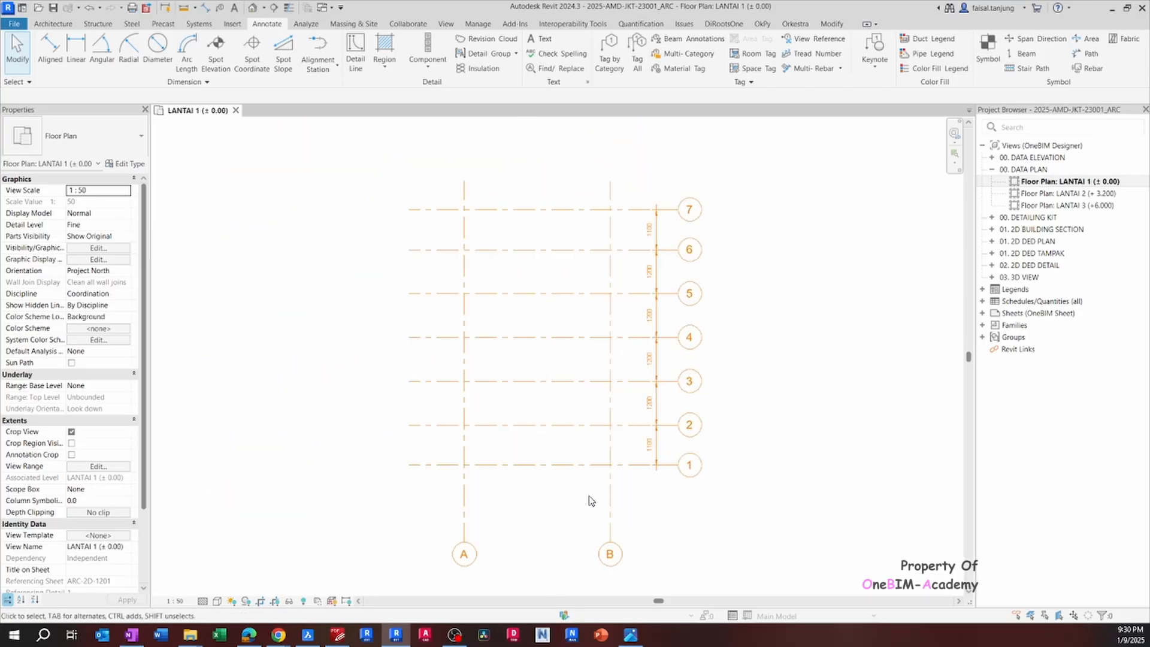
pyautogui.click(610, 530)
pyautogui.moveTo(490, 532); pyautogui.dragTo(503, 495, button='middle')
pyautogui.moveTo(626, 503); pyautogui.dragTo(571, 526, button='middle')
pyautogui.click(521, 491)
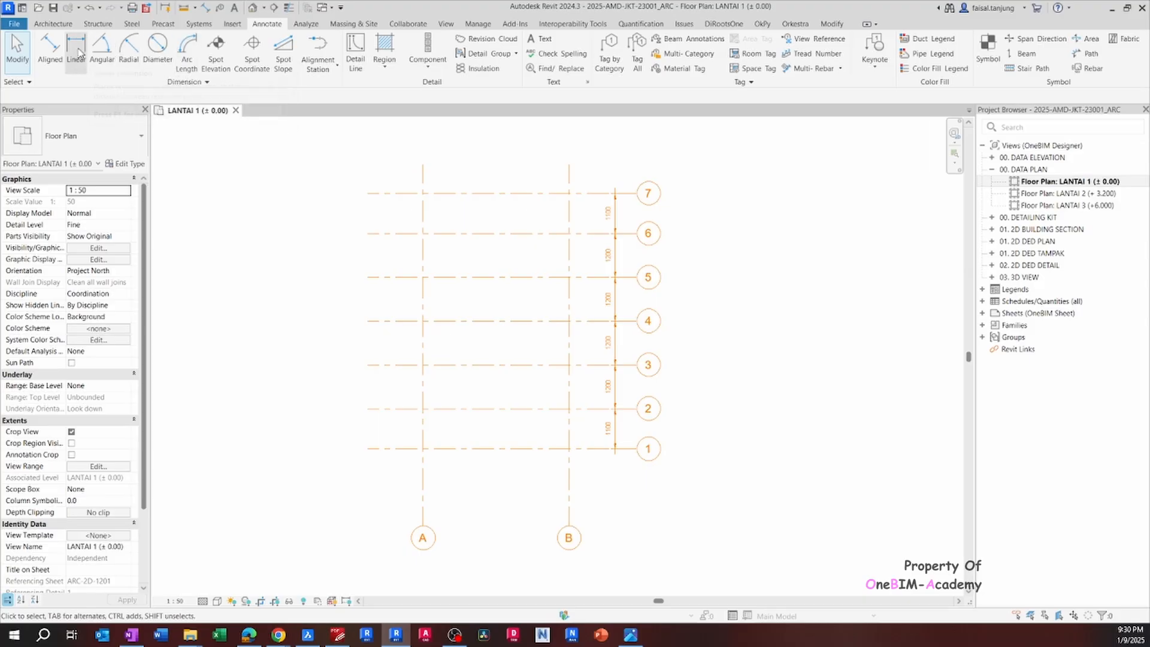
pyautogui.click(49, 48)
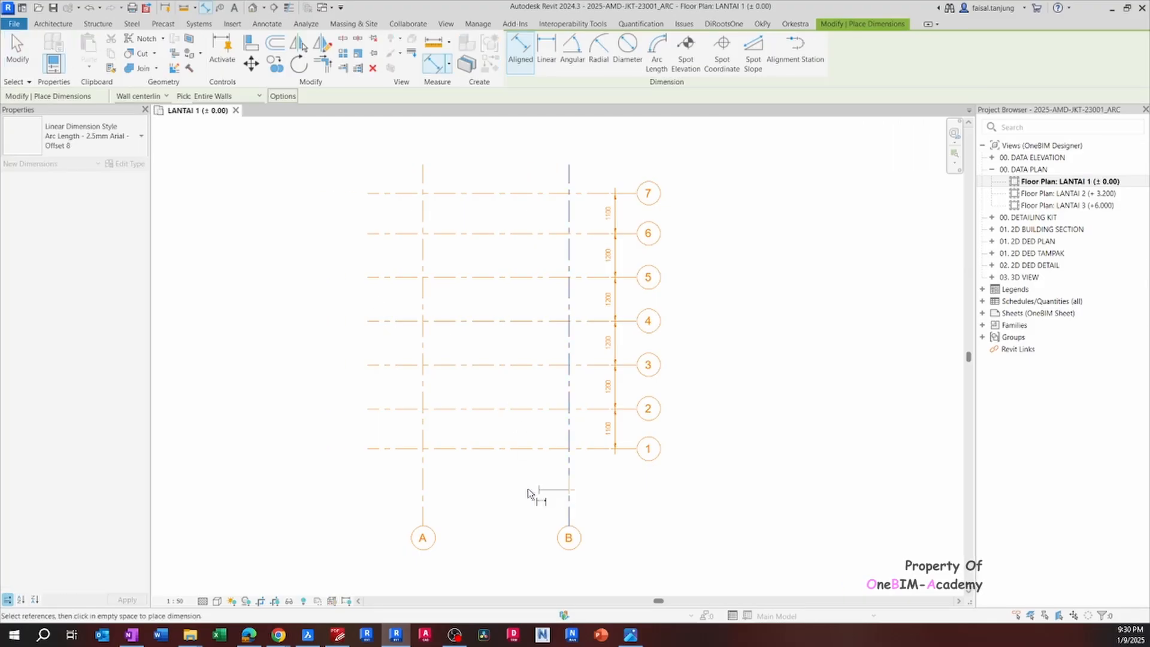
pyautogui.click(421, 488)
pyautogui.click(383, 492)
pyautogui.press('Escape')
pyautogui.press('Escape')
pyautogui.scroll(2, 479, 508)
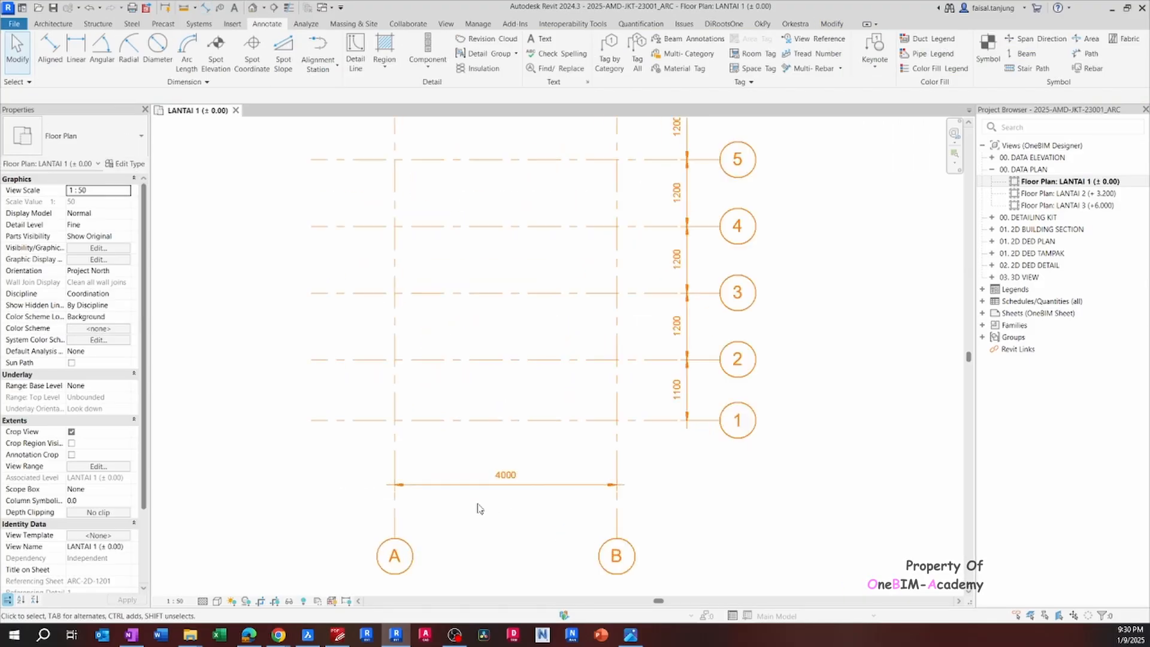
pyautogui.scroll(1, 479, 509)
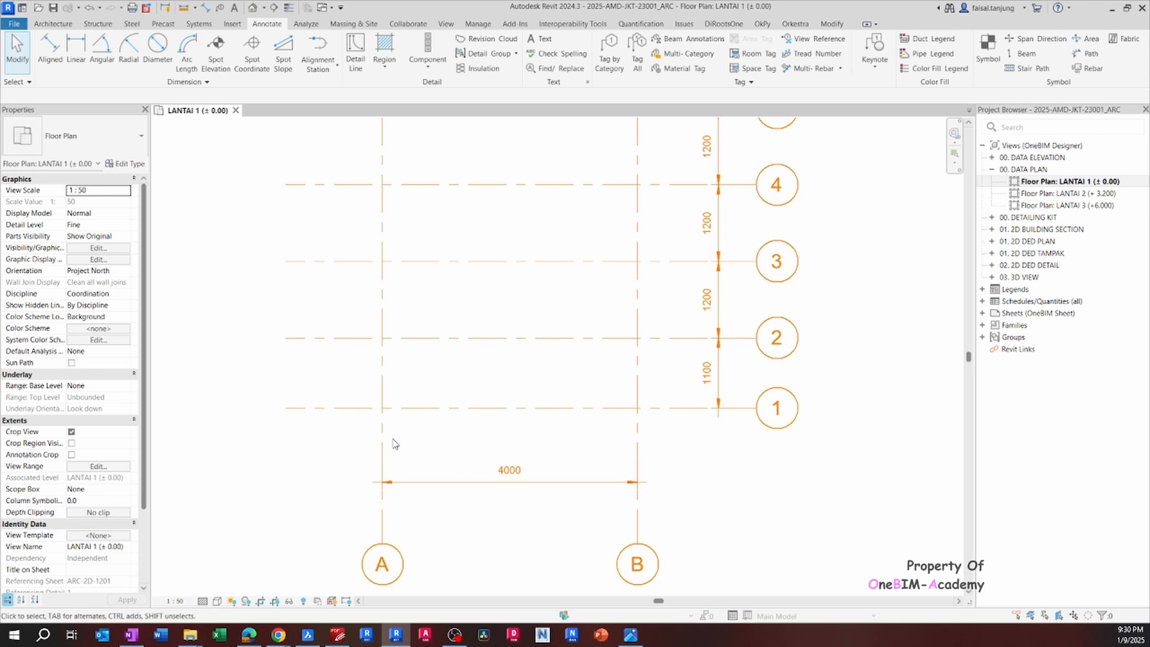
# Unpin vertical grid A so that its position can be changed.
pyautogui.click(387, 436)
pyautogui.scroll(-2, 397, 411)
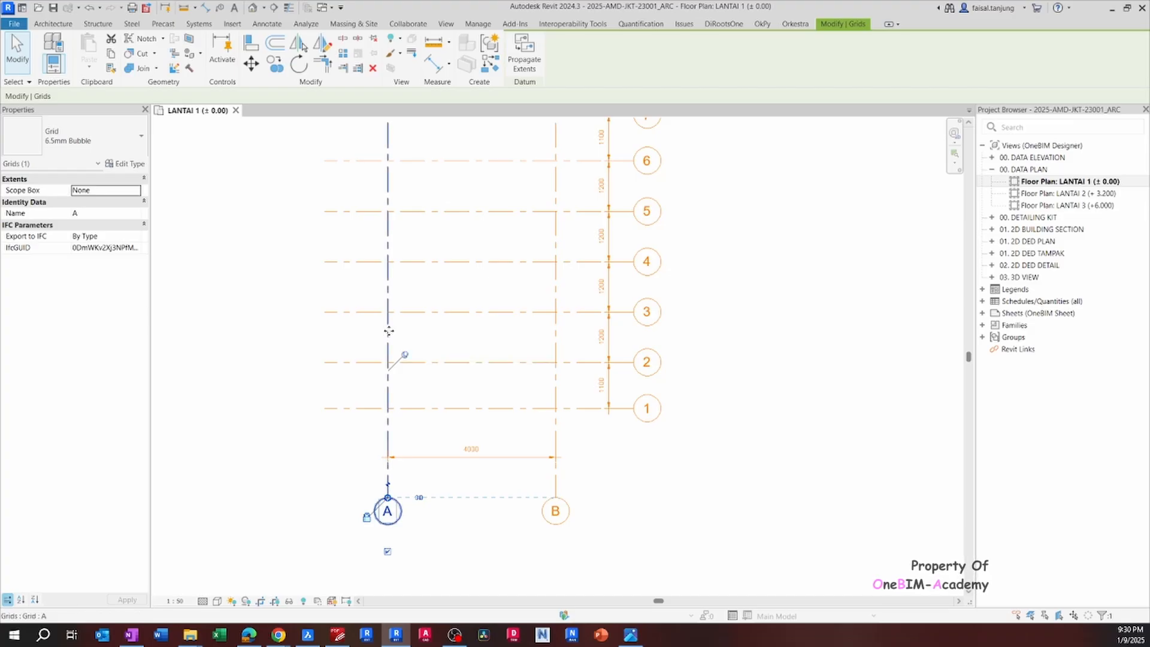
pyautogui.click(406, 357)
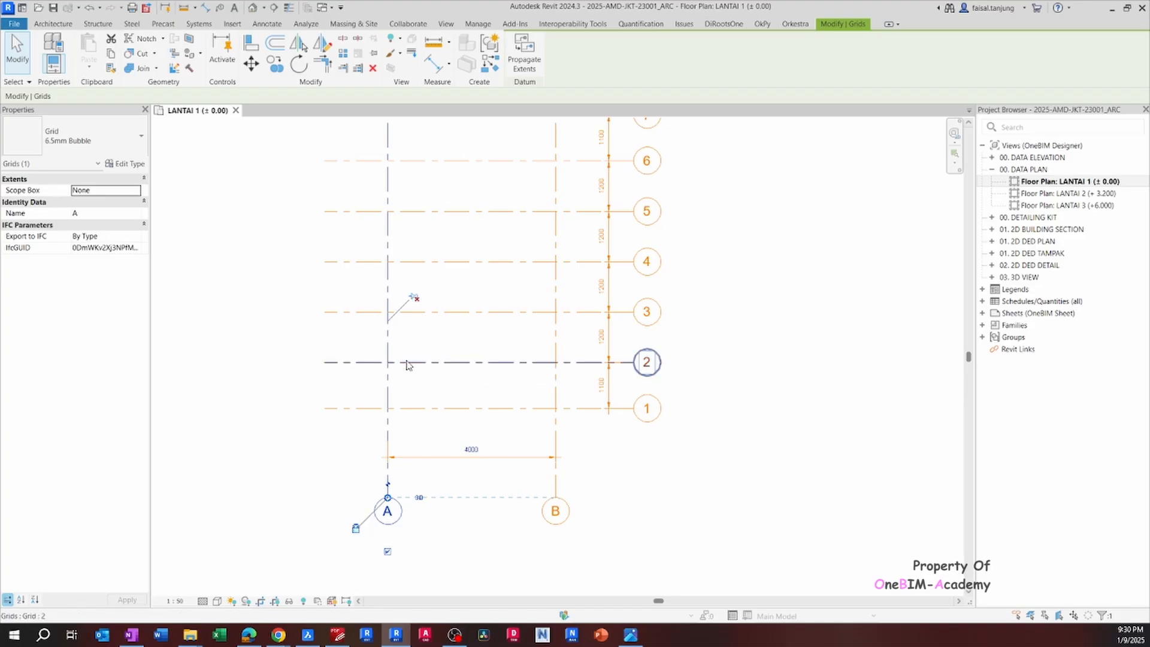
pyautogui.click(473, 450)
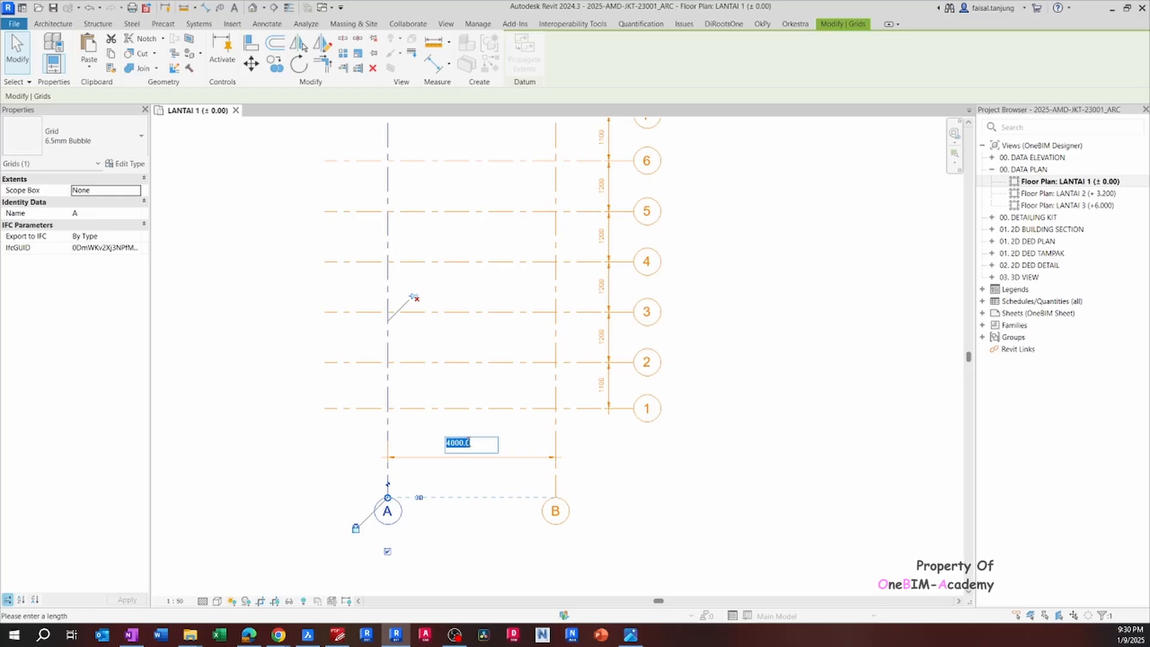
pyautogui.press('Escape')
# Move vertical grid B by setting its distance from grid A to 3600 mm.
pyautogui.click(556, 429)
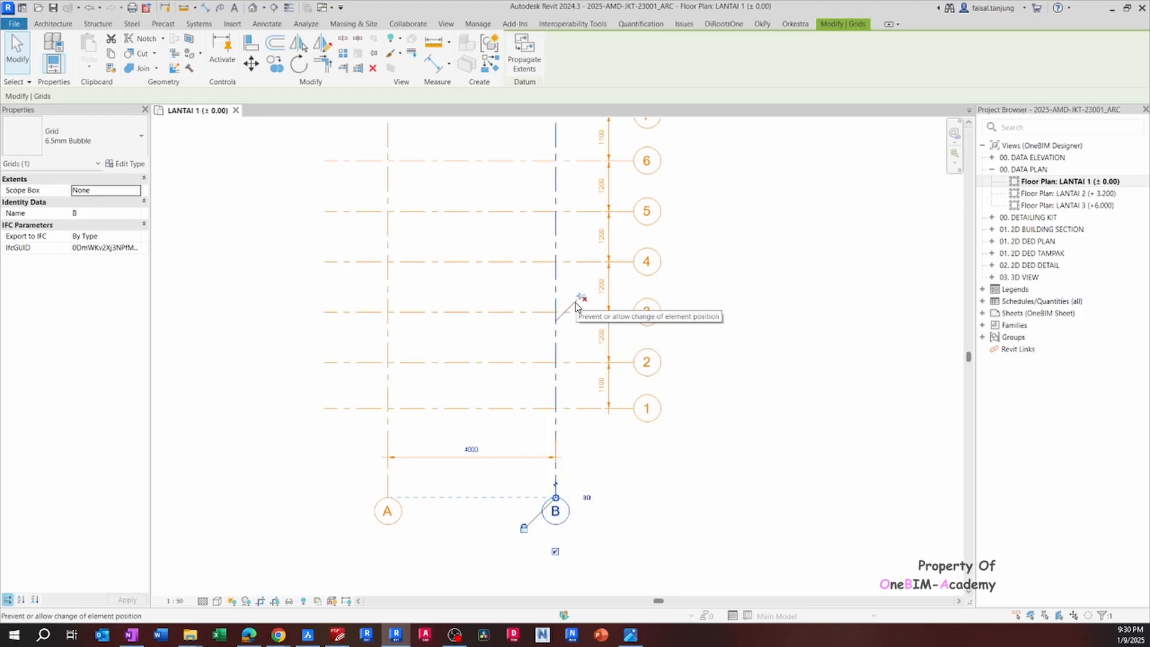
pyautogui.click(472, 449)
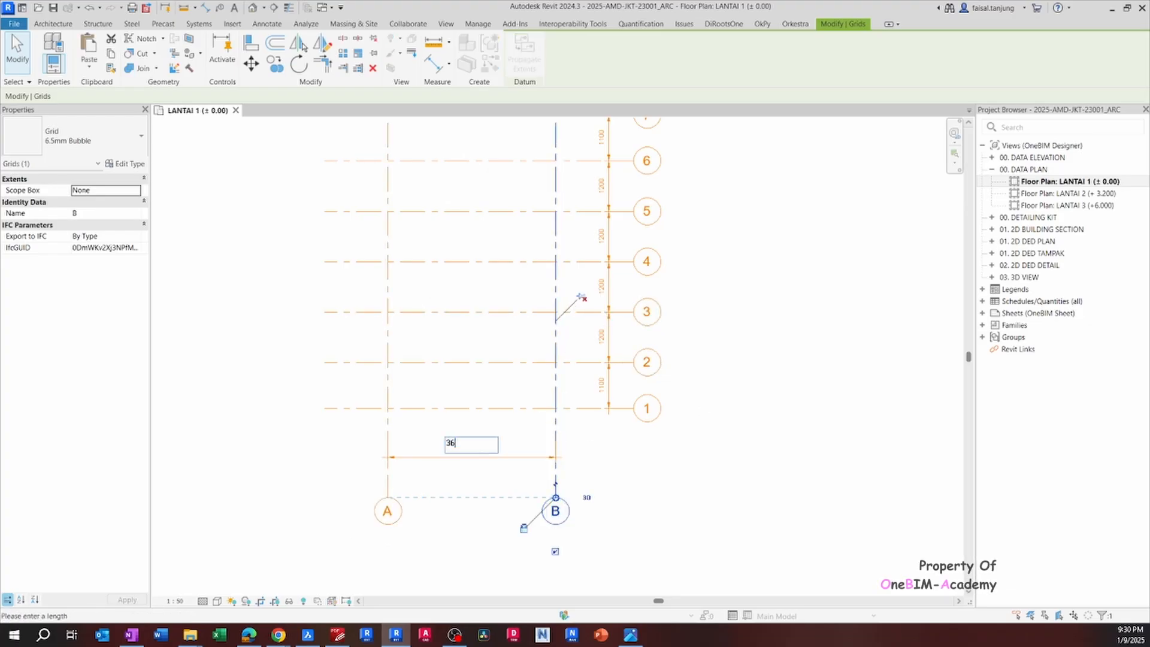
pyautogui.write('3600')
pyautogui.press('Return')
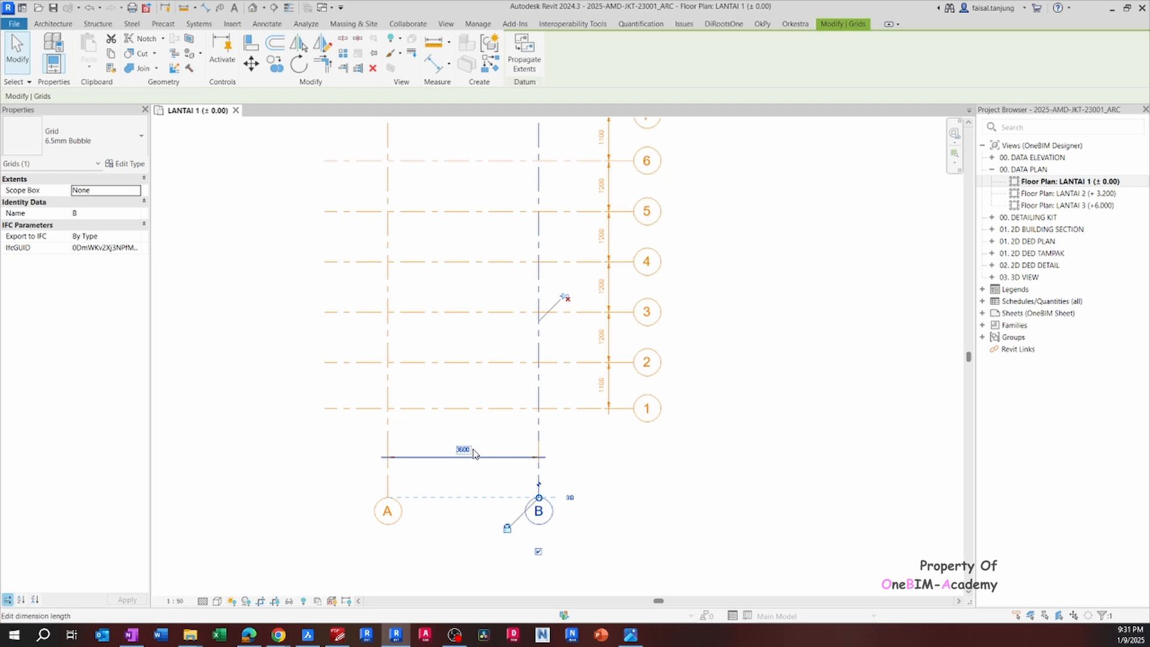
pyautogui.press('Escape')
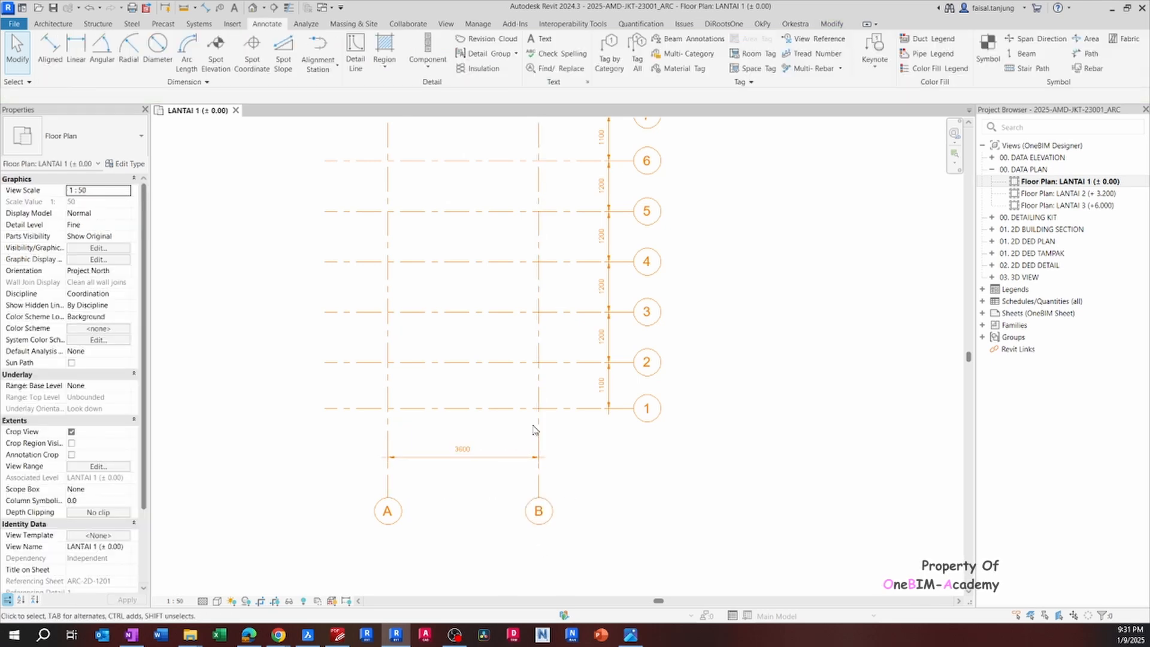
# Copy vertical grid A 1000 mm to the left, away from grid B.
pyautogui.click(388, 436)
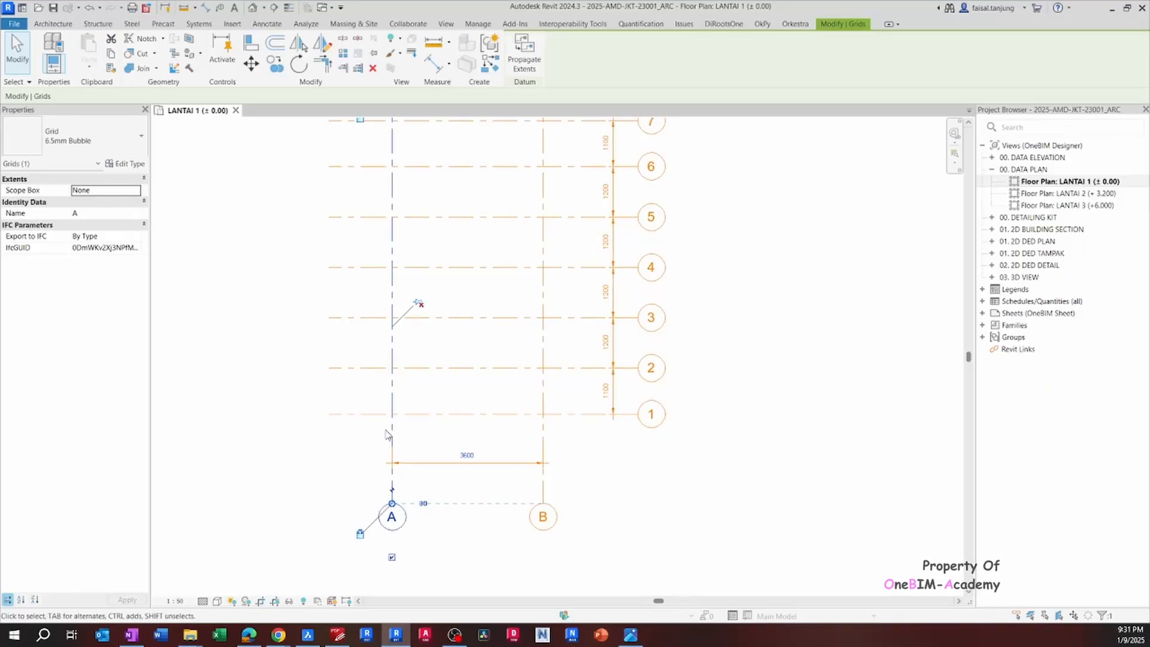
pyautogui.press('c')
pyautogui.press('c')
pyautogui.click(392, 438)
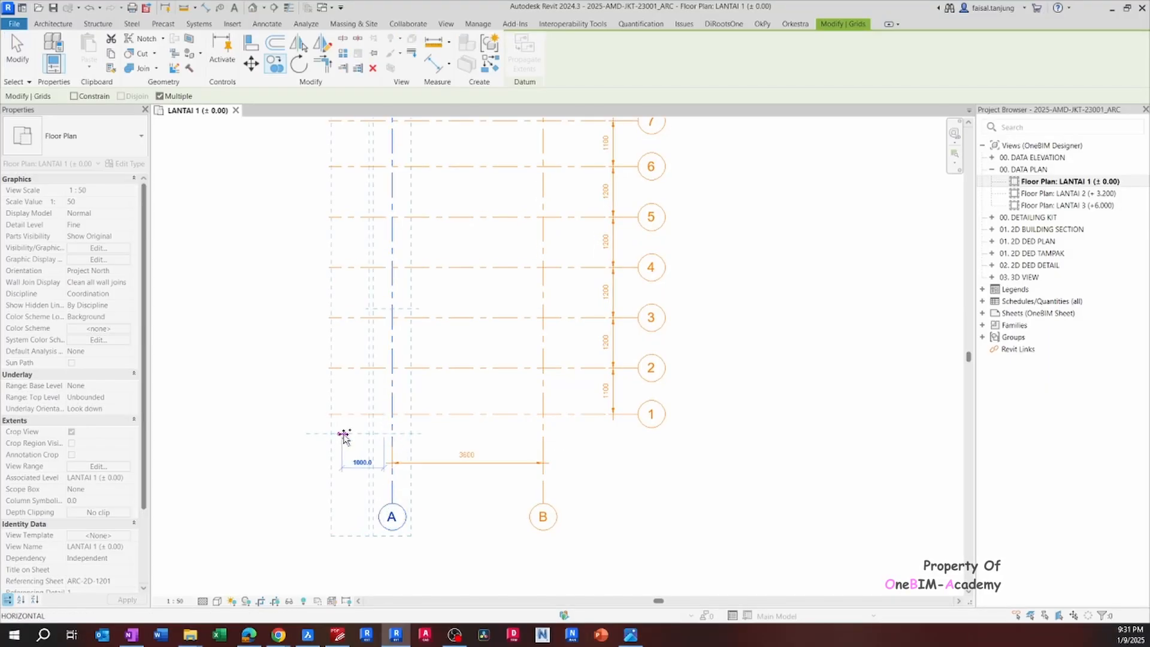
pyautogui.write('100')
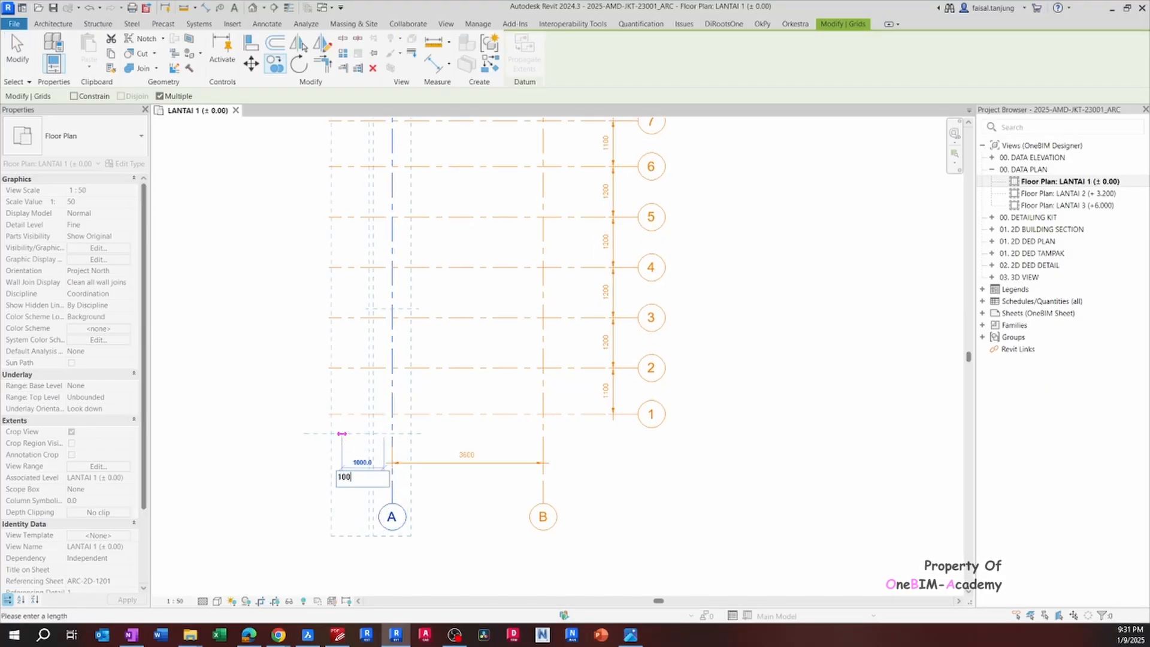
pyautogui.write('0')
pyautogui.press('Return')
pyautogui.press('Escape')
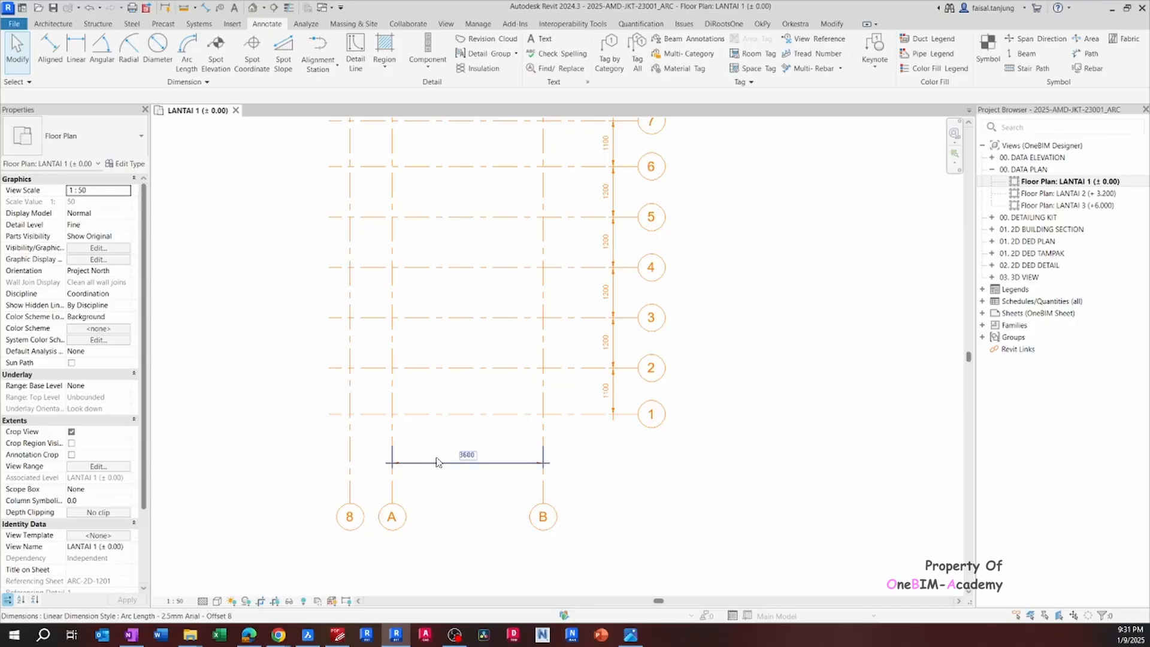
# Rename vertical grid B as C.
pyautogui.scroll(3, 414, 550)
pyautogui.scroll(-5, 330, 502)
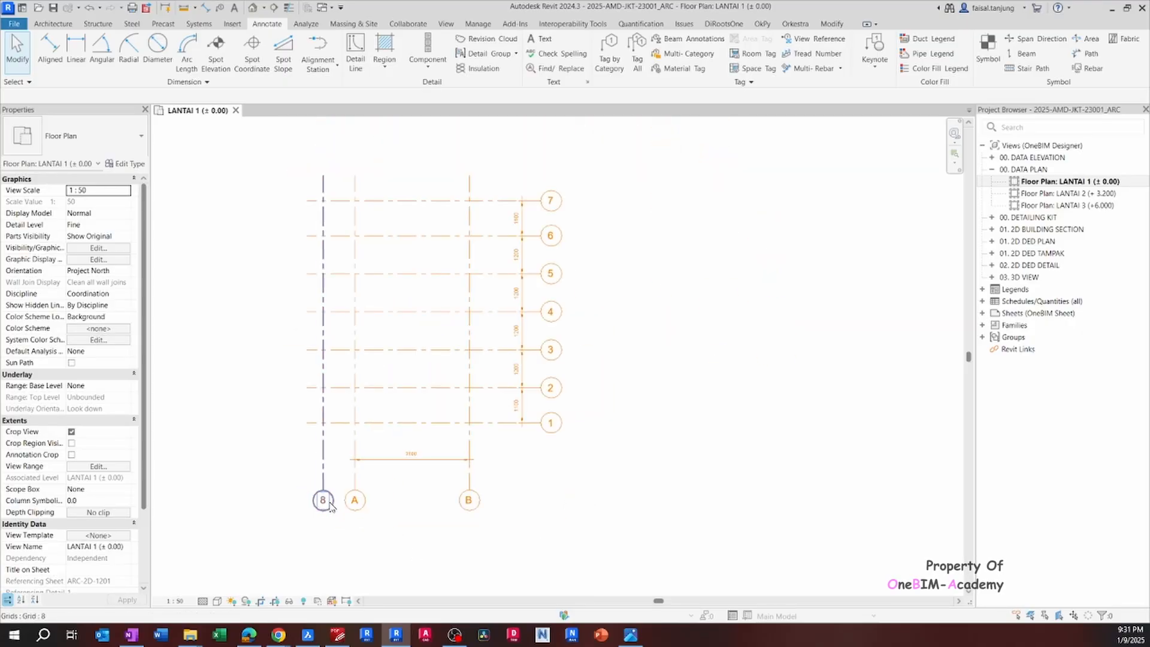
pyautogui.scroll(1, 554, 201)
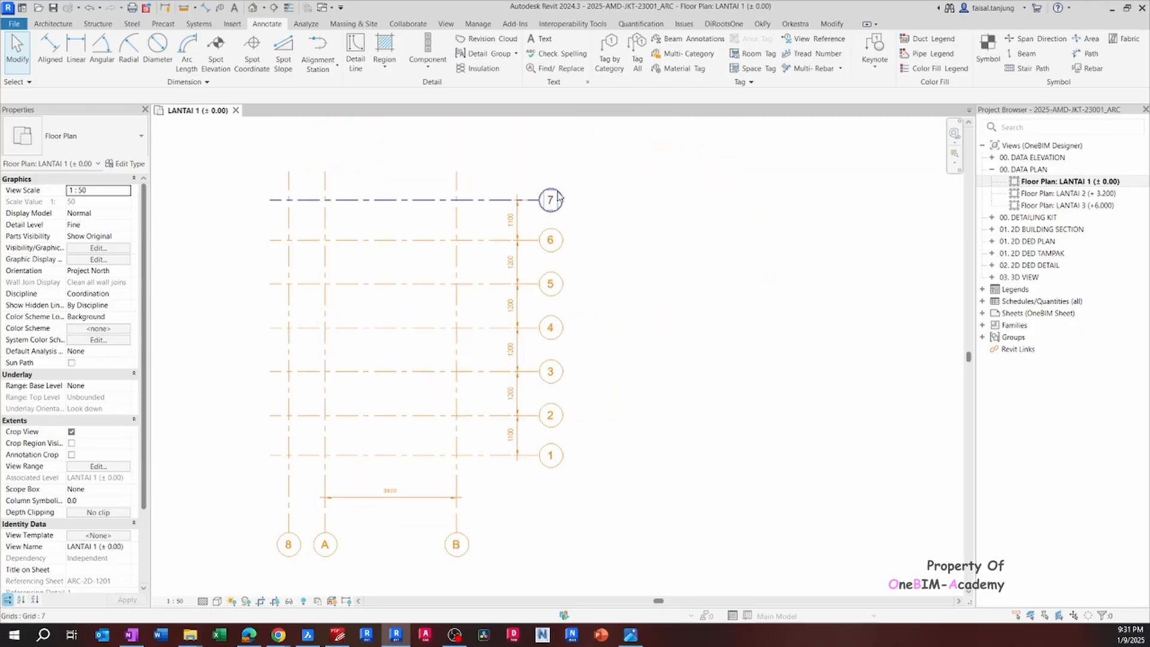
pyautogui.scroll(-1, 552, 203)
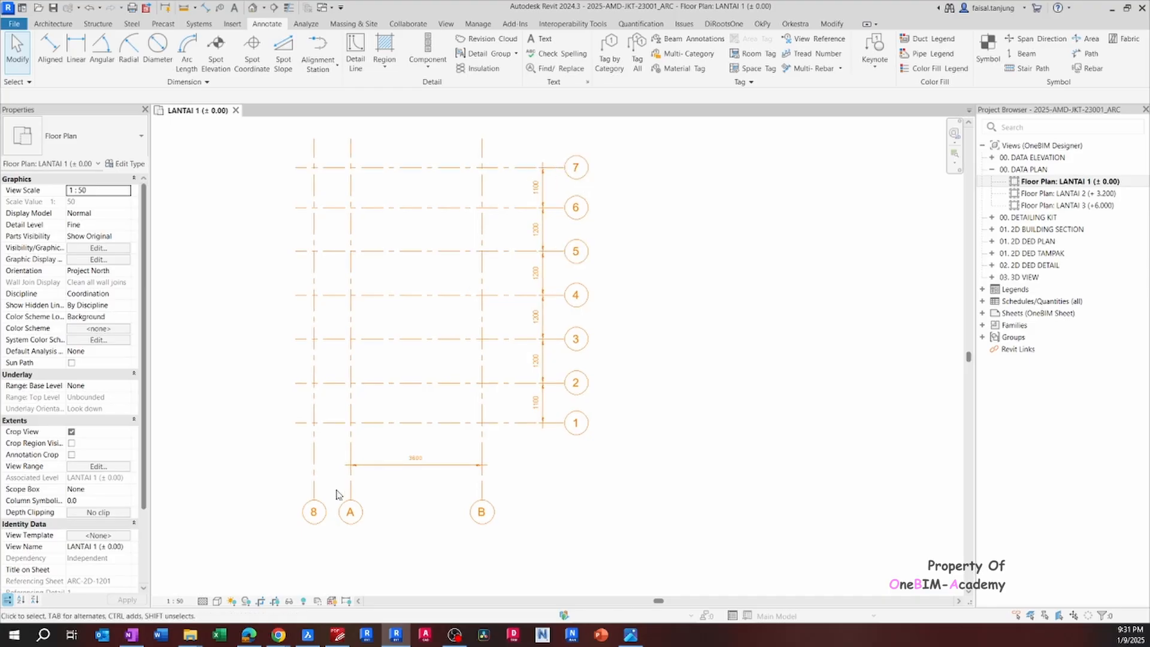
pyautogui.scroll(3, 336, 496)
pyautogui.doubleClick(327, 516)
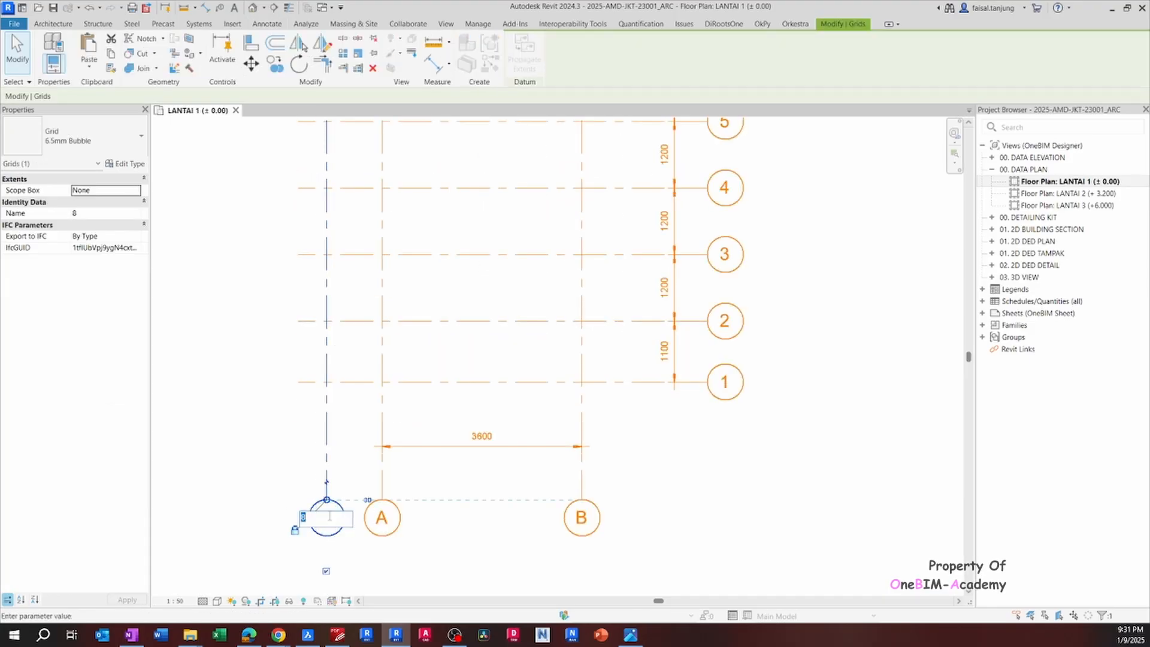
pyautogui.click(517, 524)
pyautogui.doubleClick(592, 518)
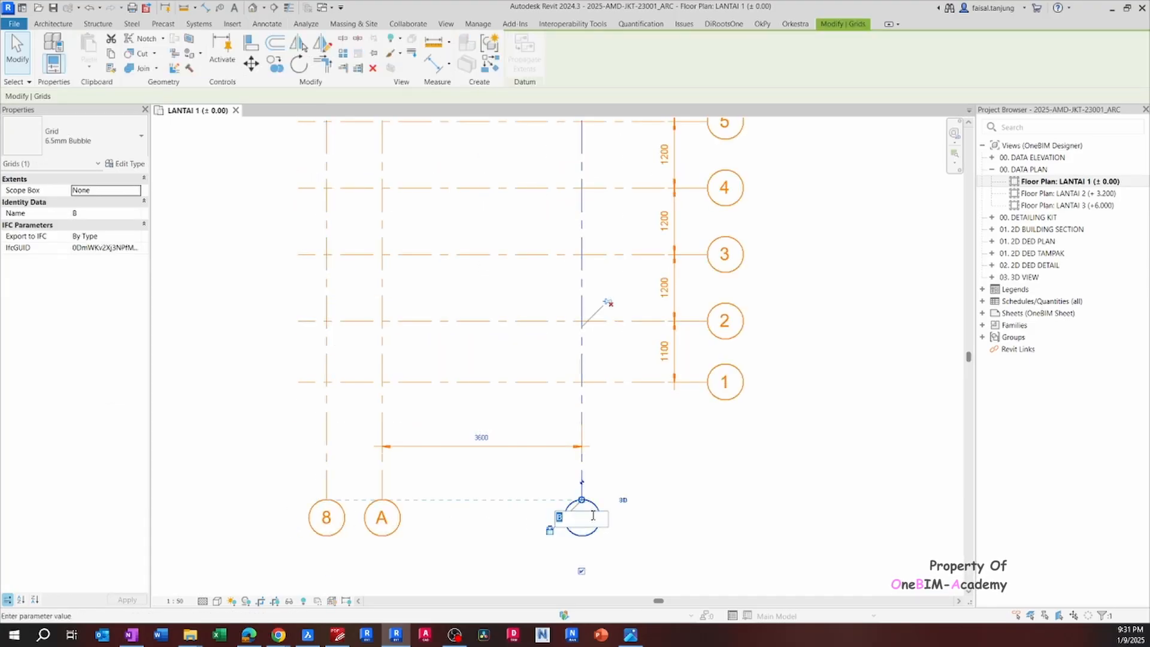
pyautogui.write('C')
pyautogui.click(675, 538)
# Rename vertical grid A as B and the new leftmost grid 8 as A.
pyautogui.doubleClick(383, 519)
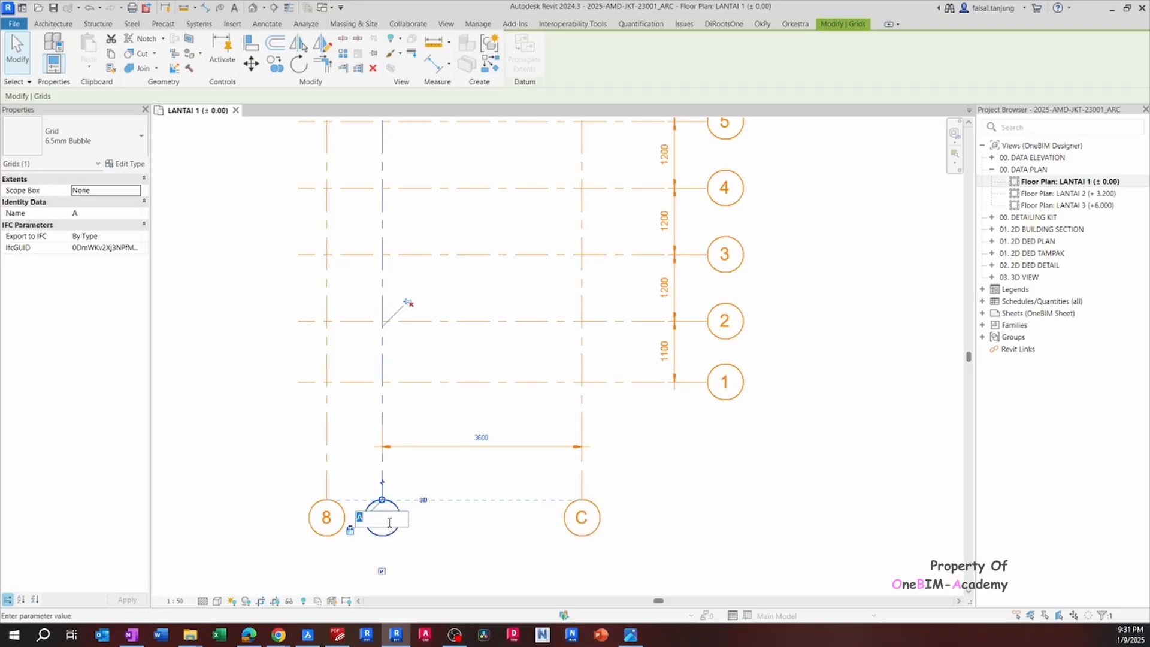
pyautogui.write('B')
pyautogui.click(328, 518)
pyautogui.click(331, 521)
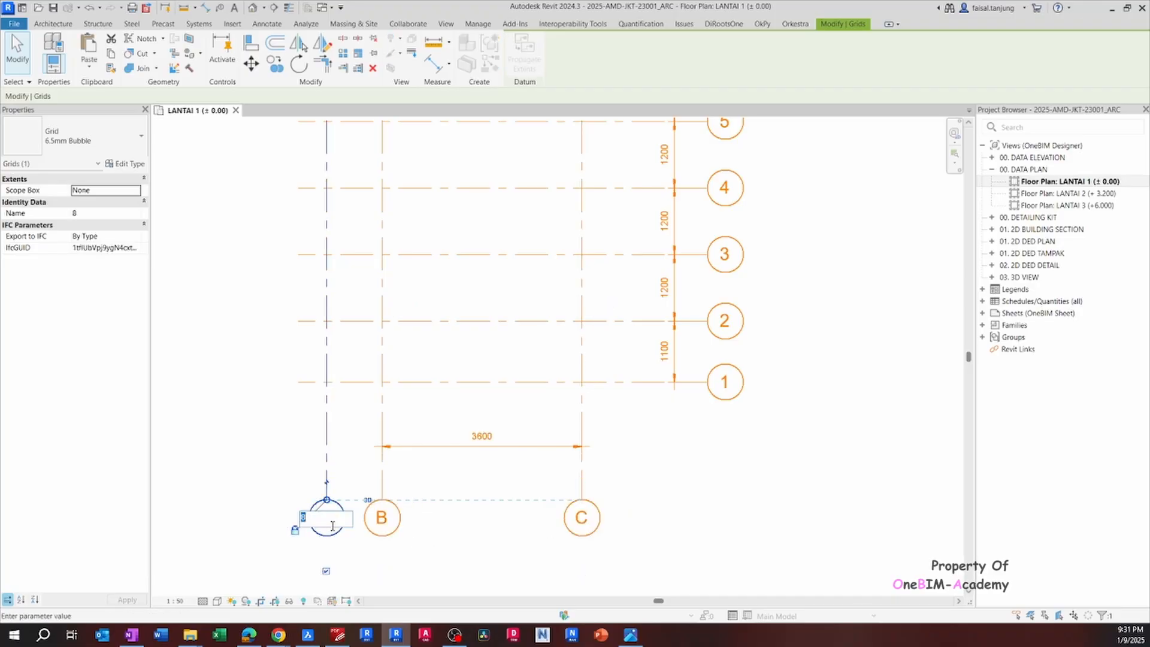
pyautogui.write('A')
pyautogui.click(488, 531)
# Edit the witness lines of the dimension between grids B and C to add grid A.
pyautogui.click(411, 448)
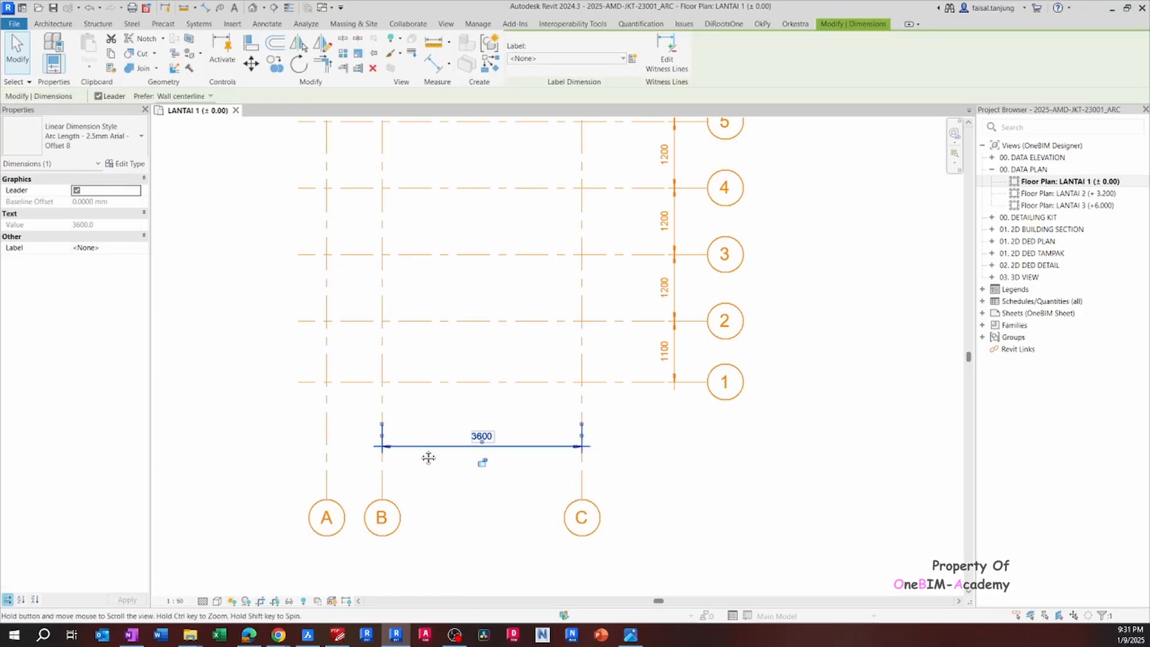
pyautogui.click(665, 56)
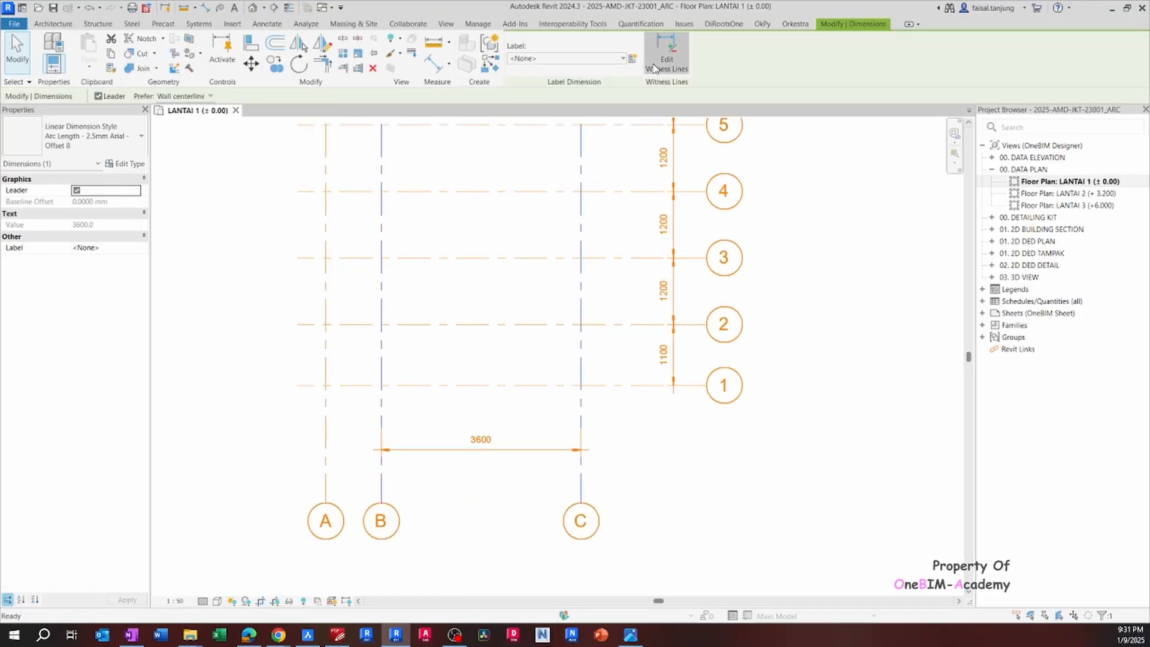
pyautogui.click(327, 446)
pyautogui.click(256, 450)
pyautogui.click(264, 453)
pyautogui.moveTo(399, 454); pyautogui.dragTo(361, 475, button='middle')
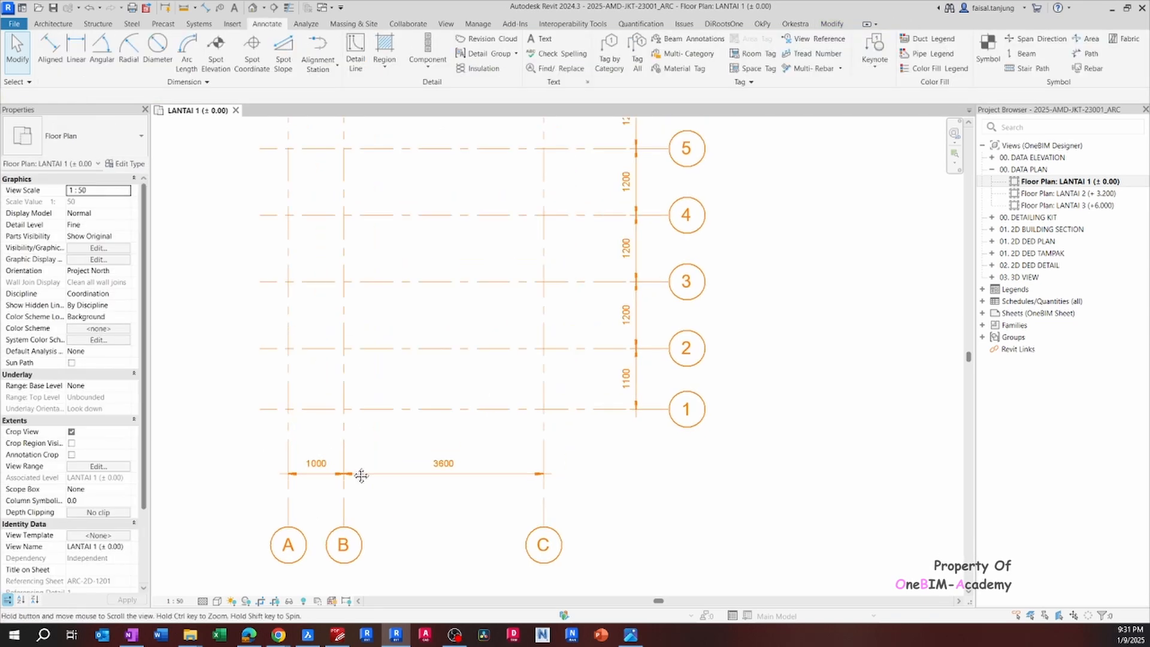
pyautogui.scroll(-2, 362, 475)
pyautogui.moveTo(247, 443); pyautogui.dragTo(361, 476, button='middle')
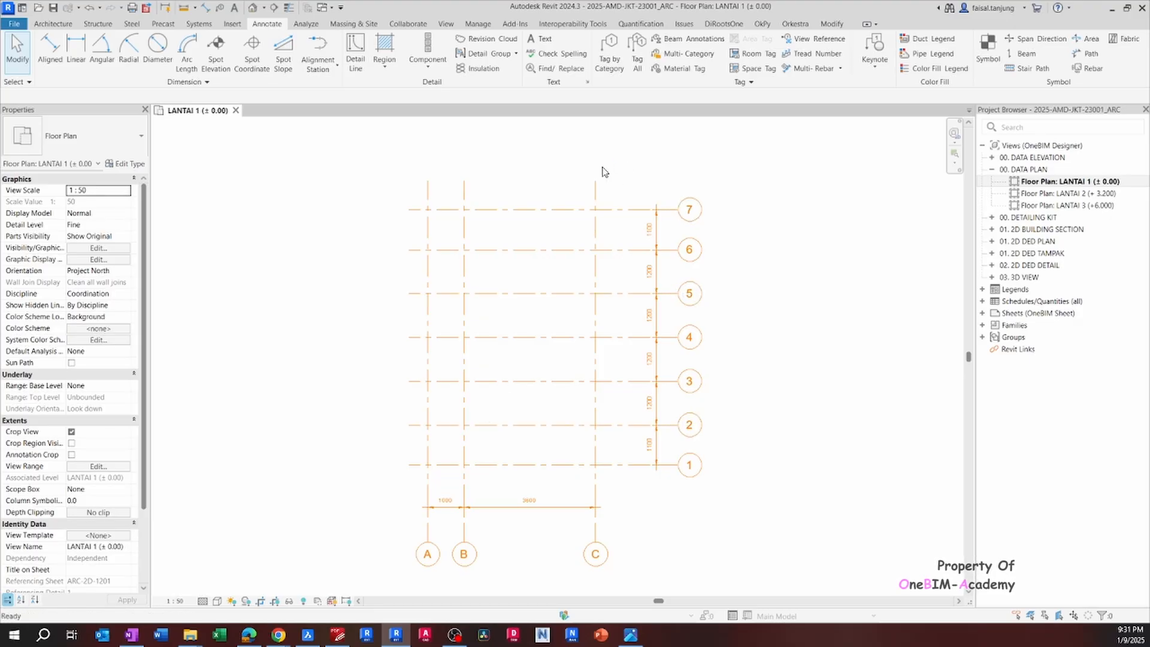
# Extend the bubble-free ends of horizontal grids 1–7 farther left and vertical grids A–C farther up.
pyautogui.click(412, 337)
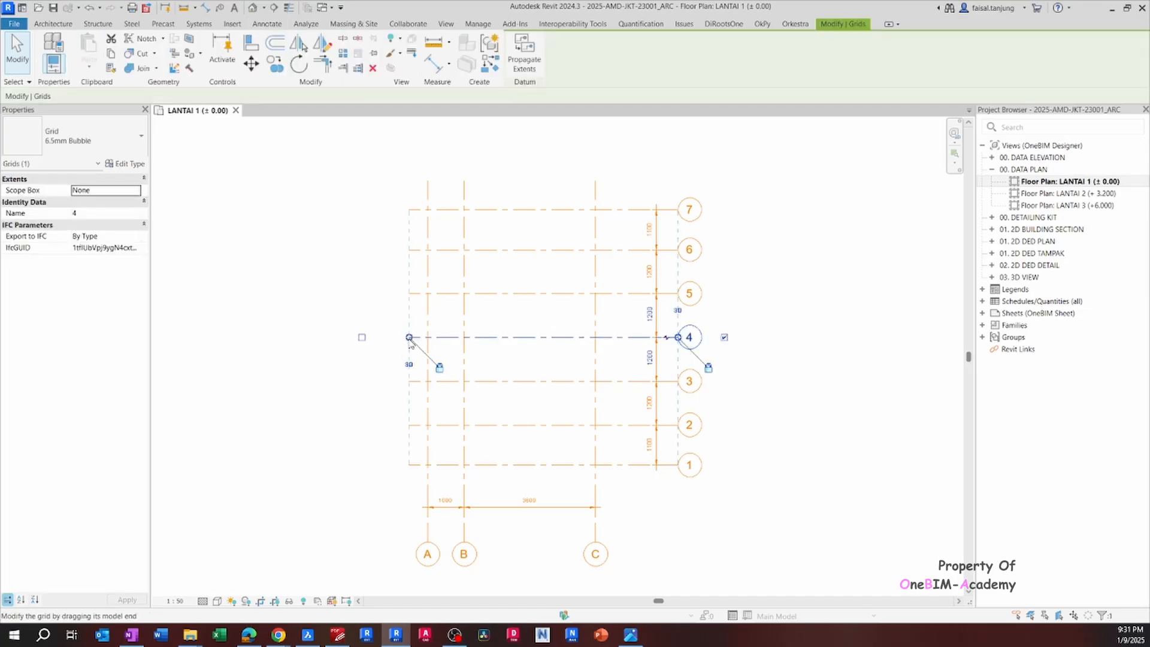
pyautogui.moveTo(409, 337); pyautogui.dragTo(368, 337)
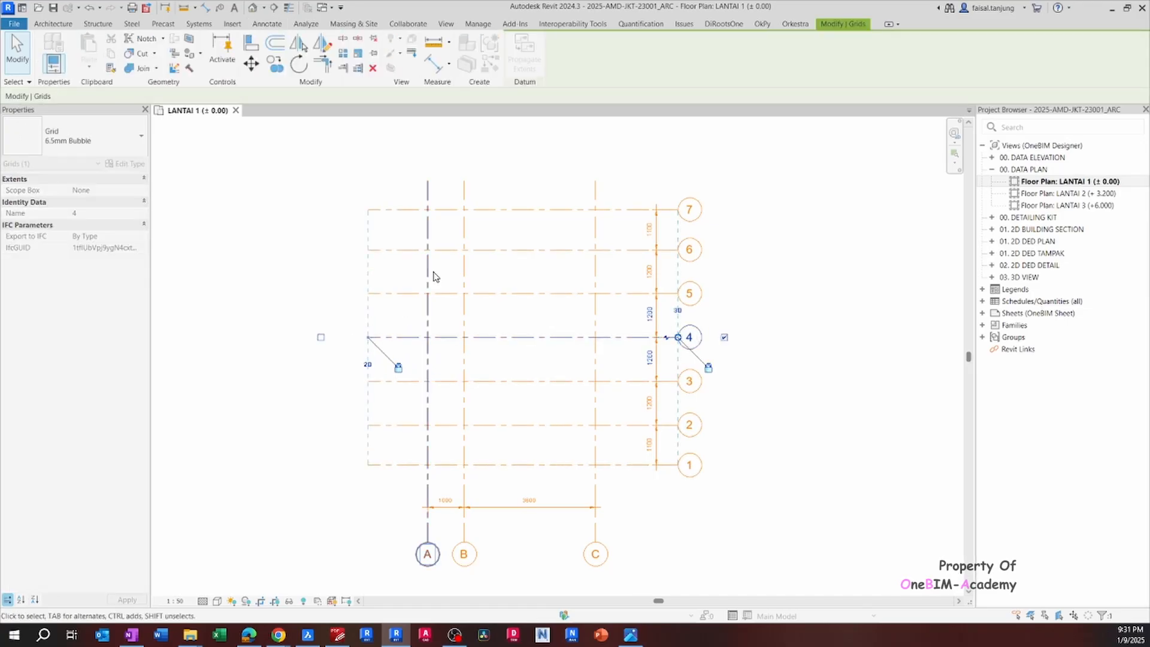
pyautogui.click(466, 185)
pyautogui.moveTo(466, 181); pyautogui.dragTo(468, 154)
pyautogui.click(562, 160)
pyautogui.moveTo(562, 160); pyautogui.dragTo(575, 160, button='middle')
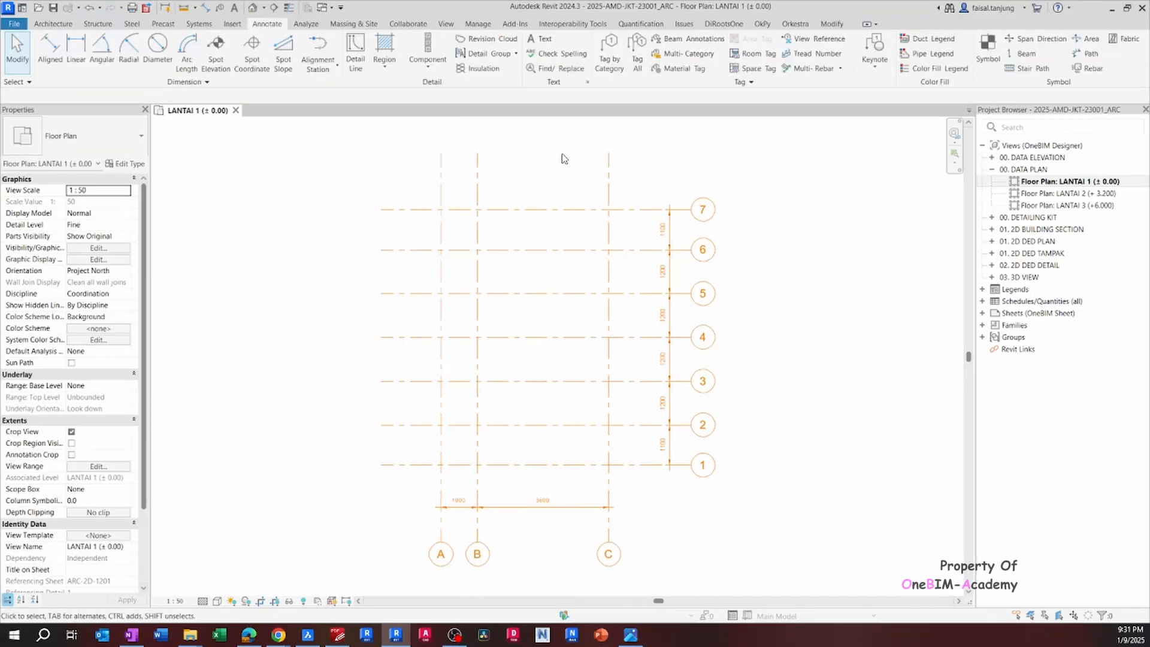
# Shift the dimension string across grids A, B and C slightly closer to grid 1.
pyautogui.click(527, 508)
pyautogui.scroll(2, 509, 507)
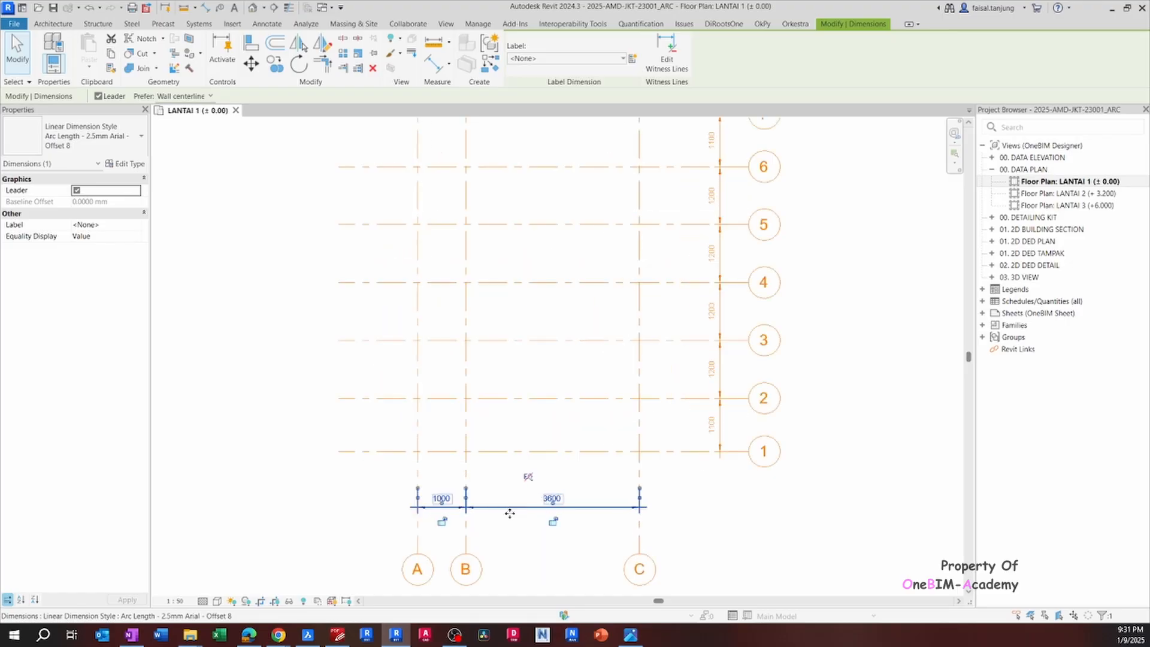
pyautogui.moveTo(509, 508)
pyautogui.mouseDown()
pyautogui.moveTo(506, 527)
pyautogui.moveTo(503, 505)
pyautogui.mouseUp()
pyautogui.click(507, 485)
pyautogui.click(509, 477)
pyautogui.scroll(-2, 507, 479)
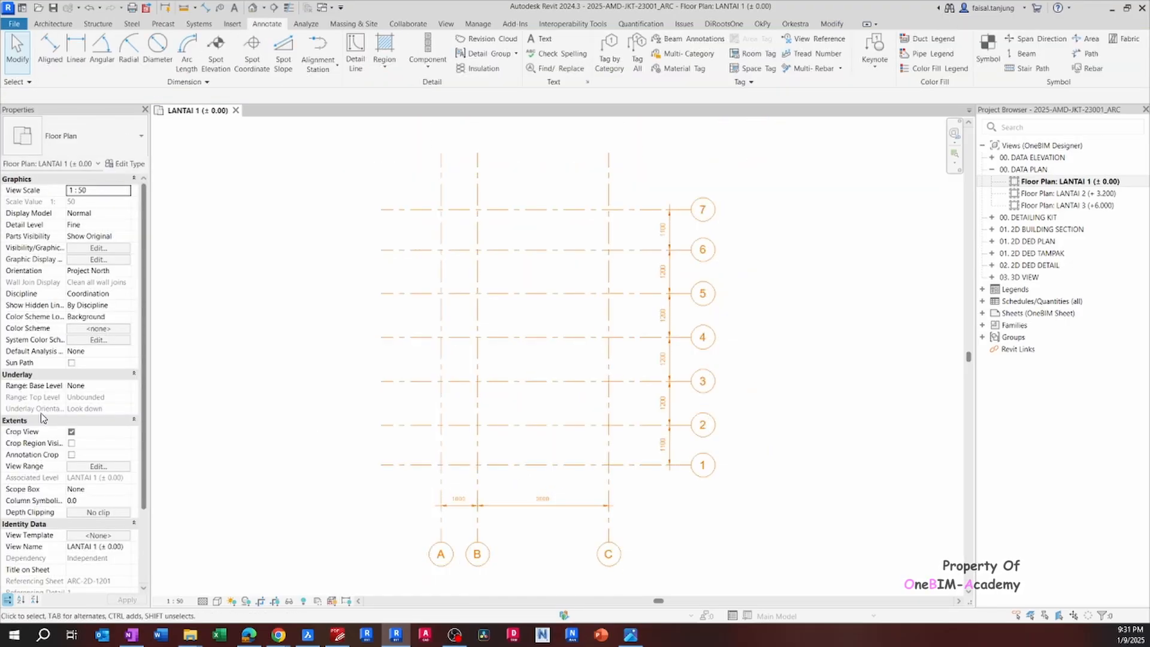
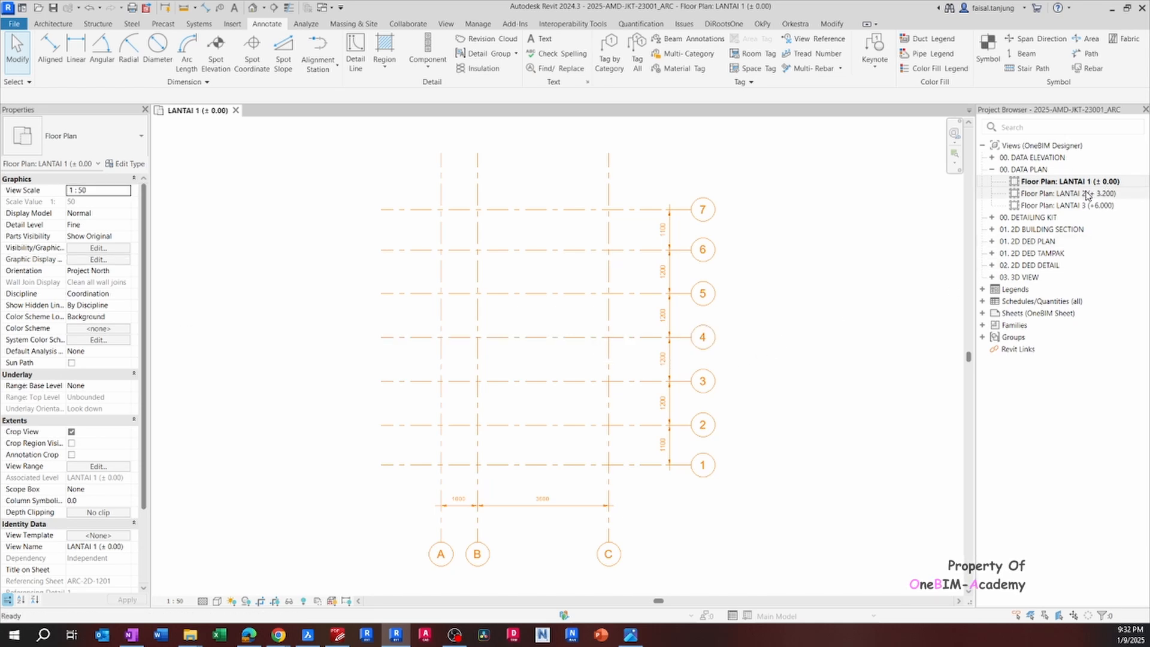
pyautogui.click(657, 293)
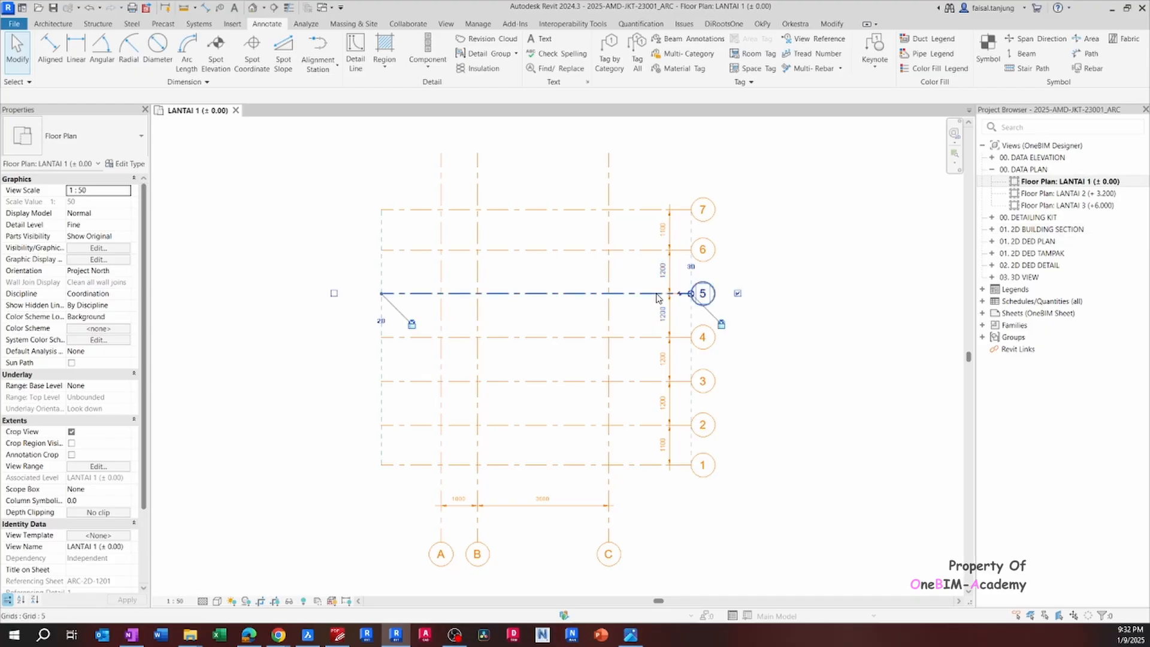
pyautogui.click(521, 283)
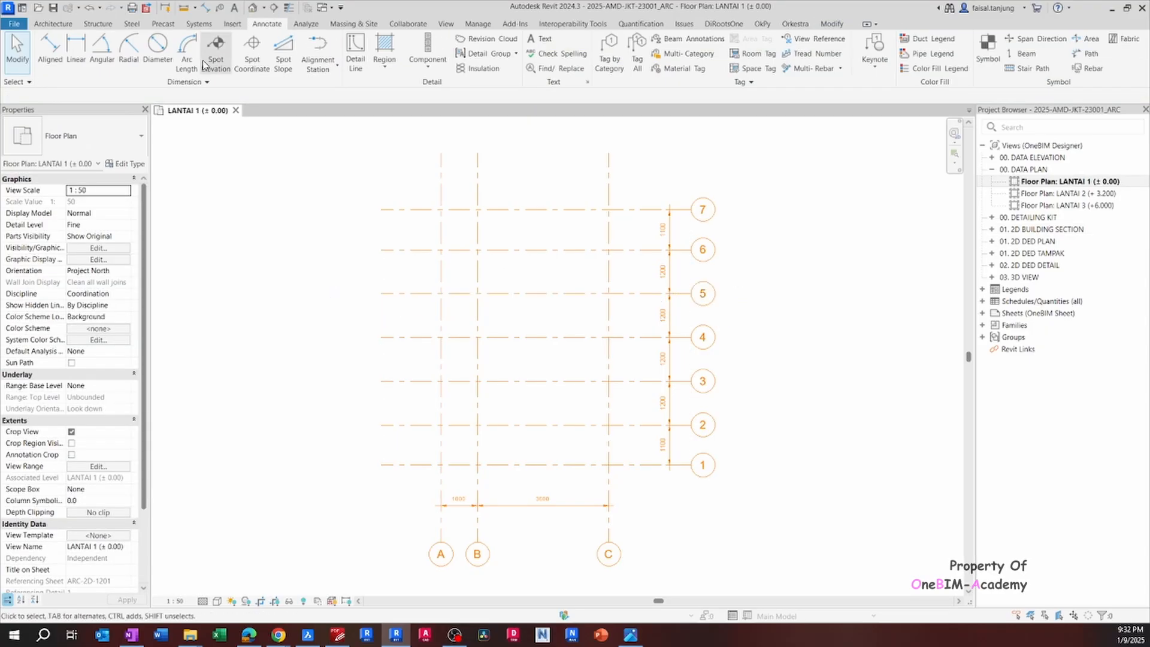
pyautogui.click(274, 8)
pyautogui.click(526, 179)
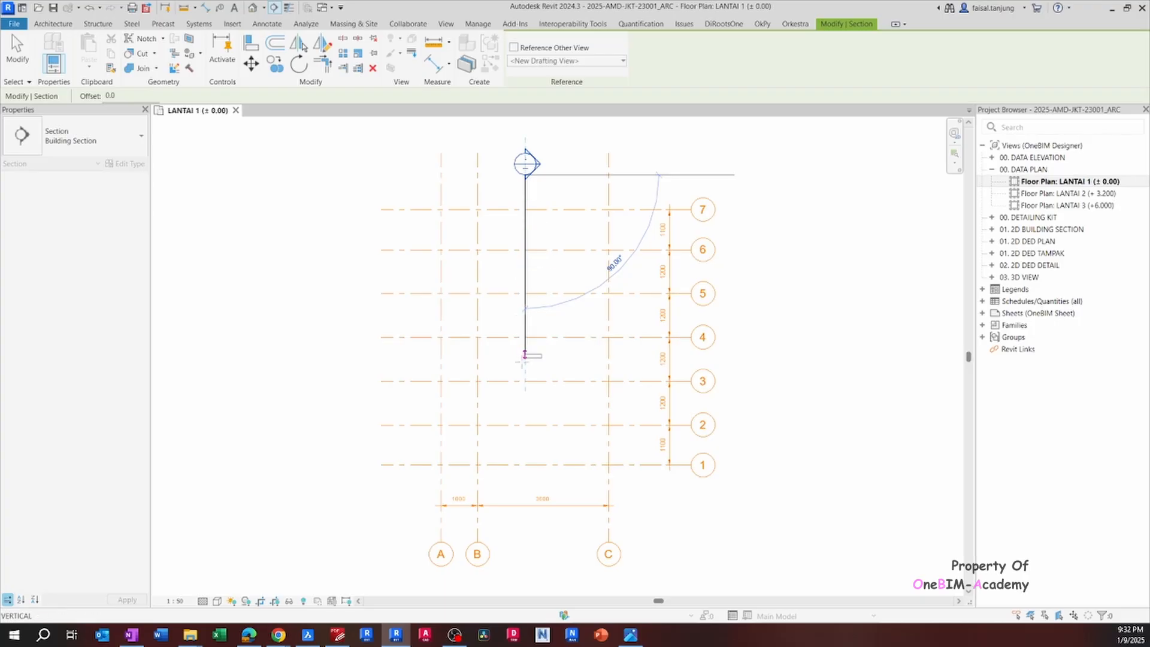
pyautogui.press('Escape')
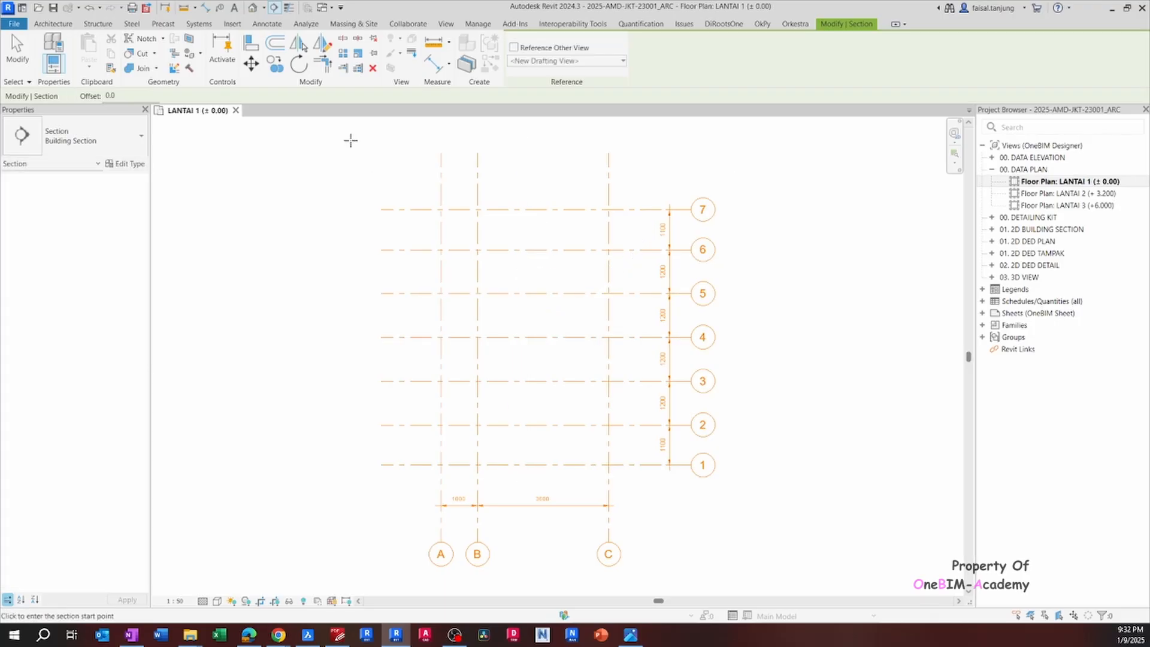
# Draw a horizontal building section line between grids 3 and 4, from left of grid A to beyond grid C.
pyautogui.click(276, 8)
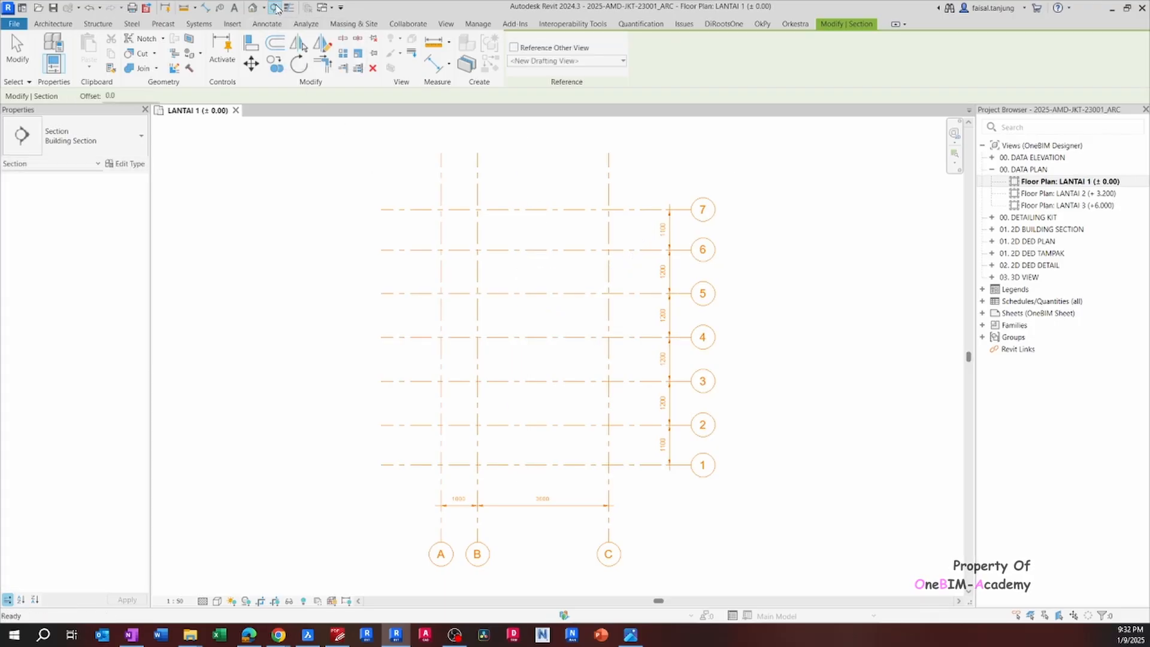
pyautogui.click(275, 8)
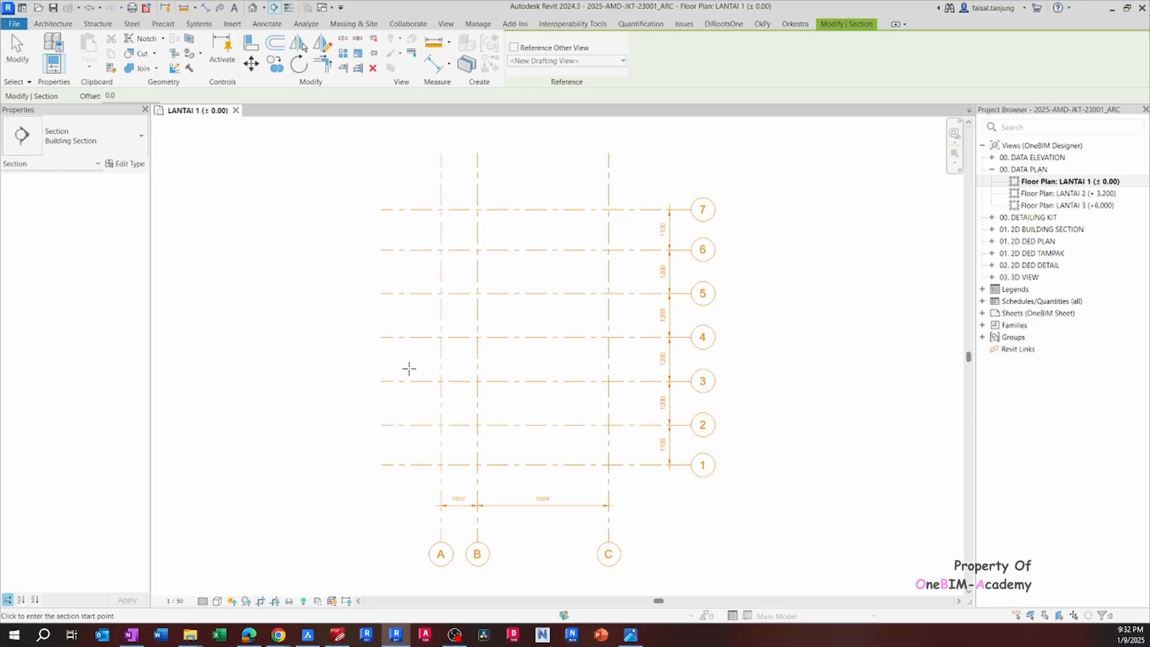
pyautogui.click(354, 359)
pyautogui.click(652, 358)
pyautogui.press('Escape')
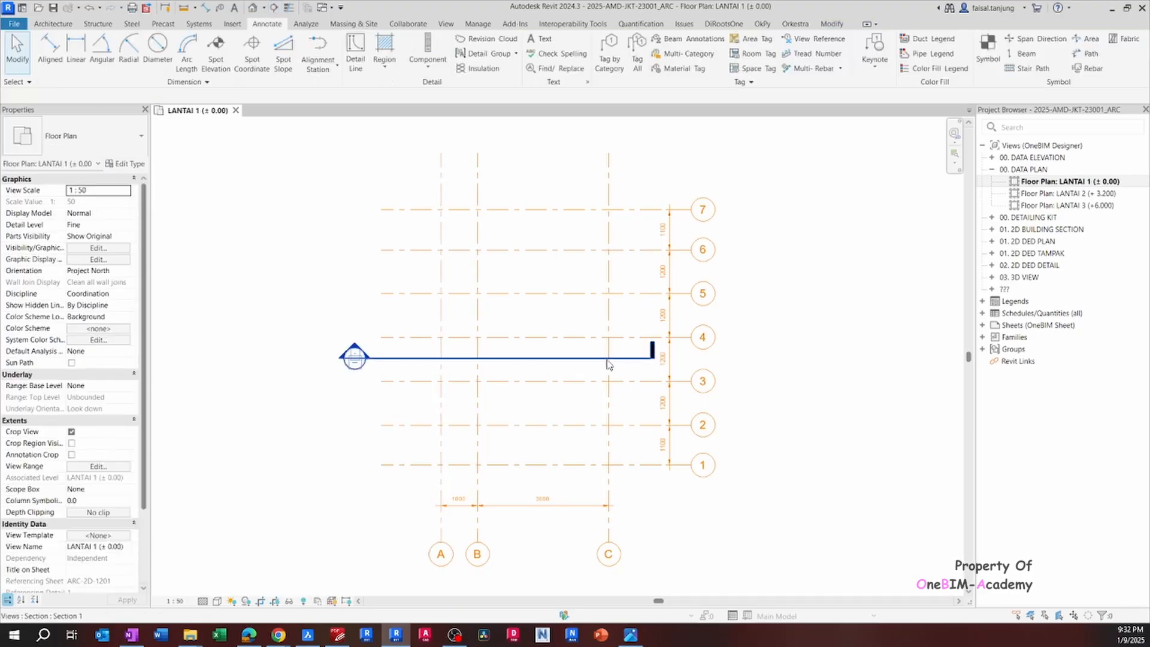
# Open the view of the new section and set its detail level to Fine.
pyautogui.rightClick(563, 360)
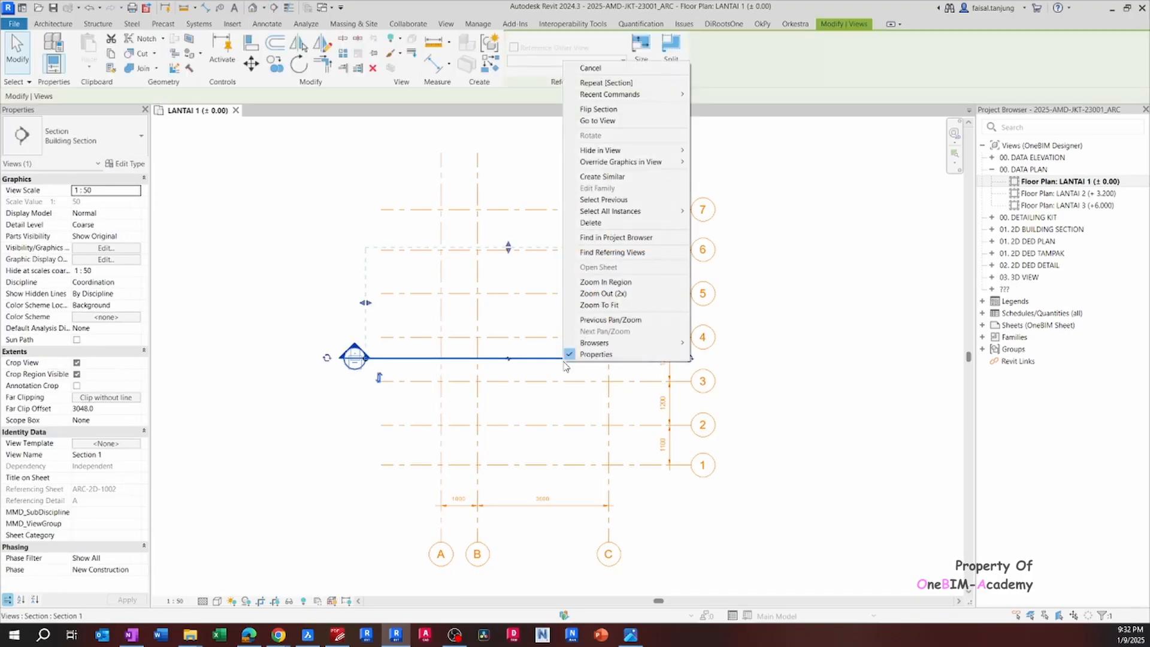
pyautogui.click(605, 122)
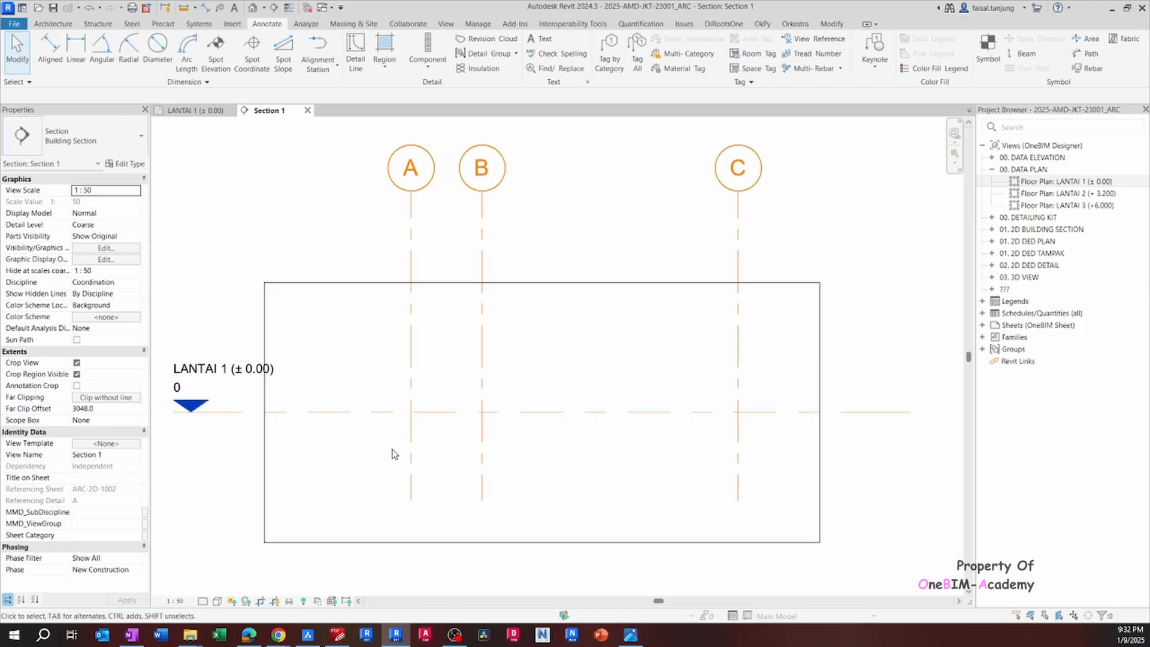
pyautogui.click(202, 601)
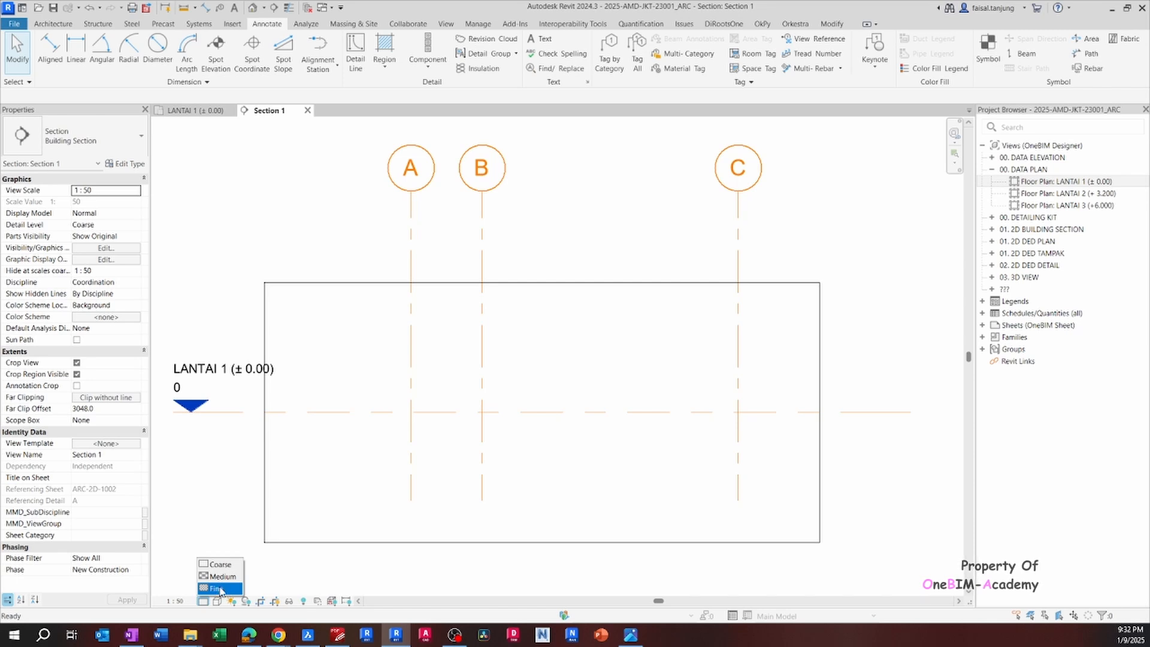
pyautogui.click(215, 588)
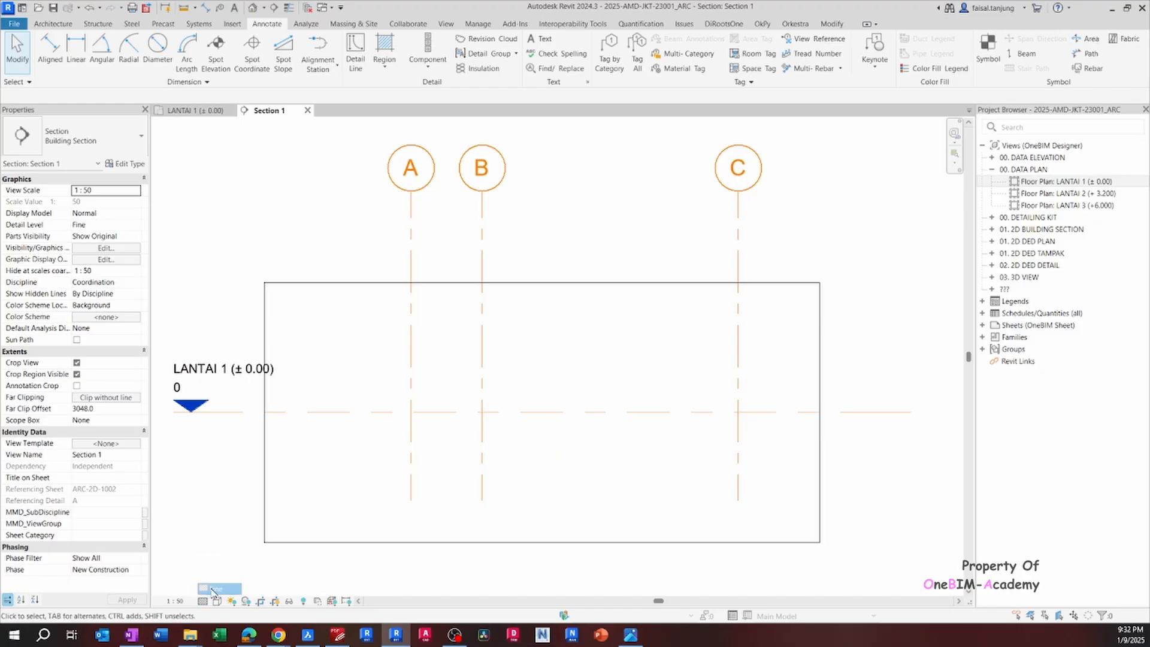
# Enlarge the section's crop region above the LANTAI 3 level and outward on both sides, and hide its boundary.
pyautogui.scroll(-3, 437, 461)
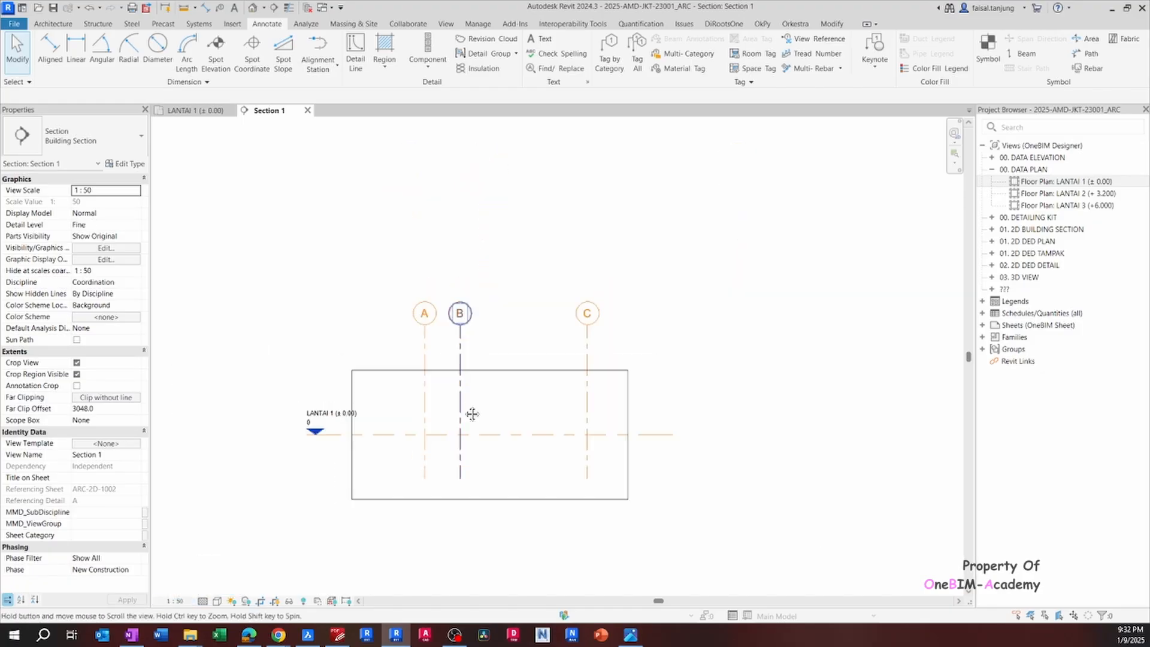
pyautogui.click(488, 369)
pyautogui.moveTo(489, 369); pyautogui.dragTo(507, 177)
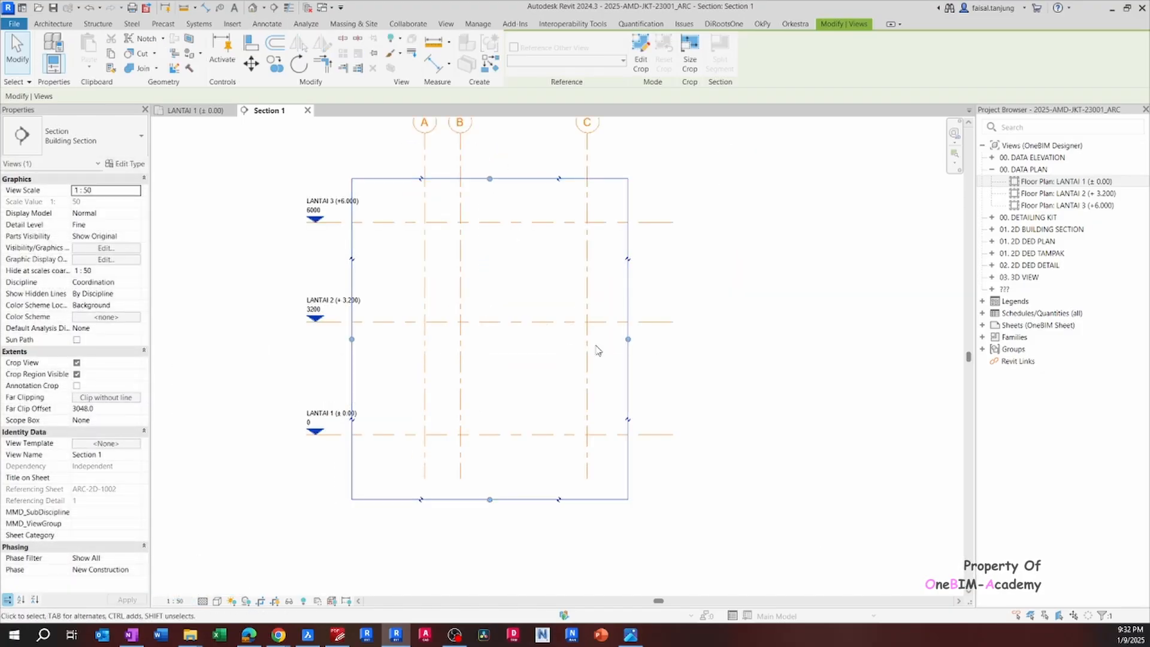
pyautogui.moveTo(495, 285); pyautogui.dragTo(487, 329, button='middle')
pyautogui.moveTo(621, 384); pyautogui.dragTo(766, 384)
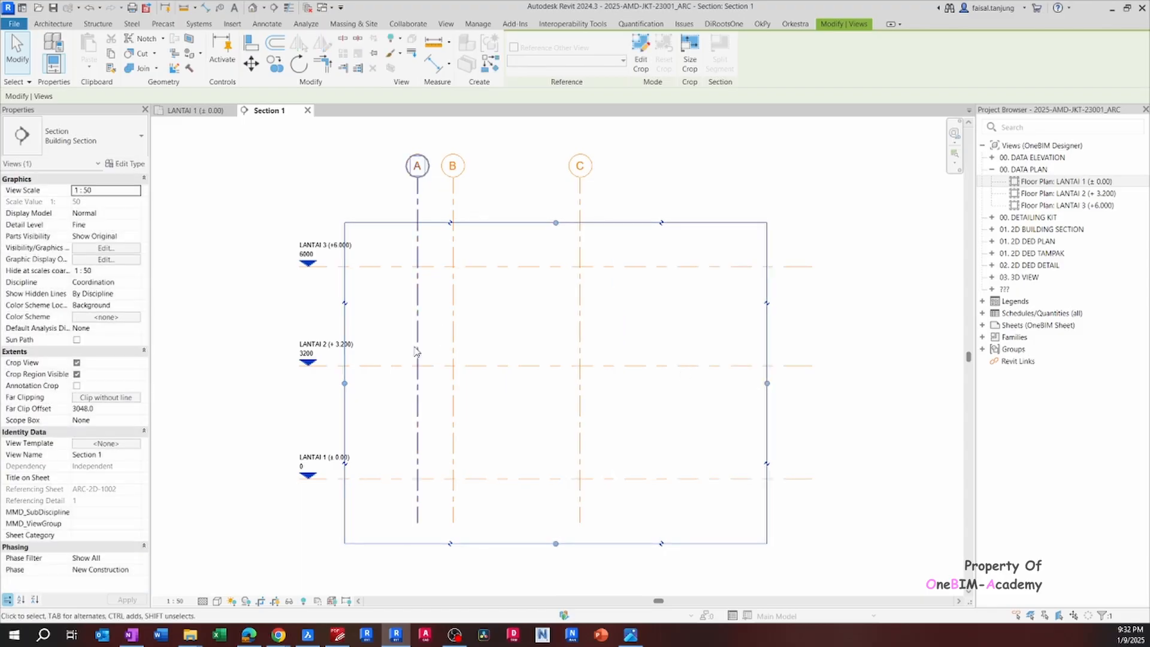
pyautogui.moveTo(345, 383); pyautogui.dragTo(275, 384)
pyautogui.moveTo(521, 223); pyautogui.dragTo(521, 189)
pyautogui.click(487, 218)
pyautogui.middleClick(487, 218)
pyautogui.middleClick(487, 218)
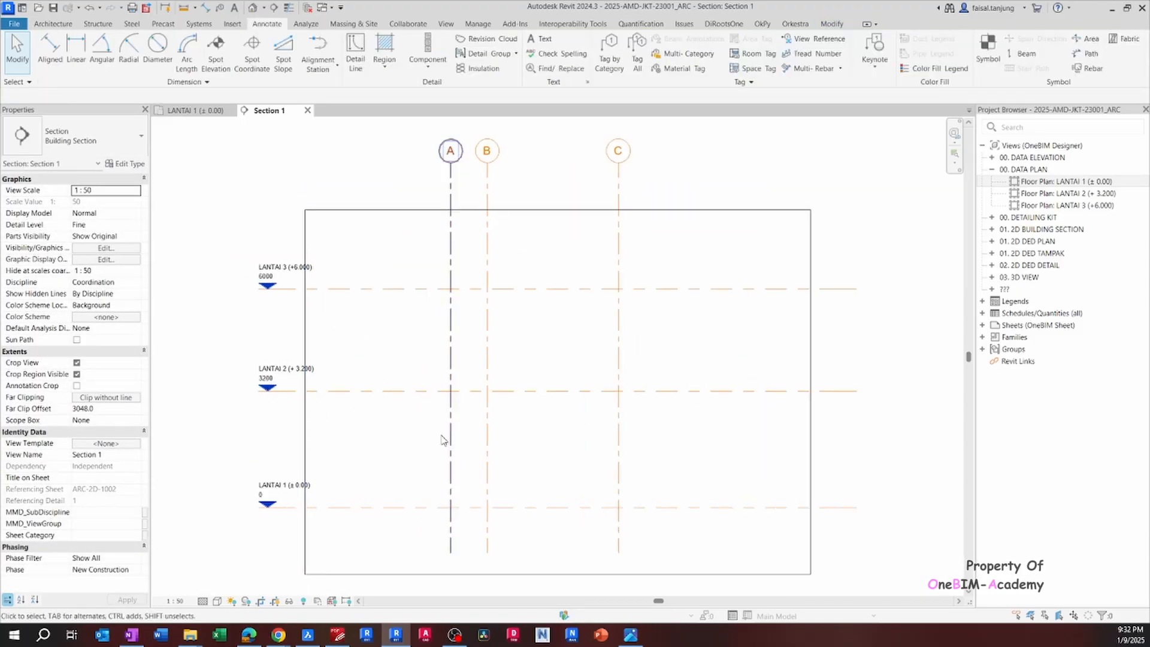
pyautogui.click(277, 602)
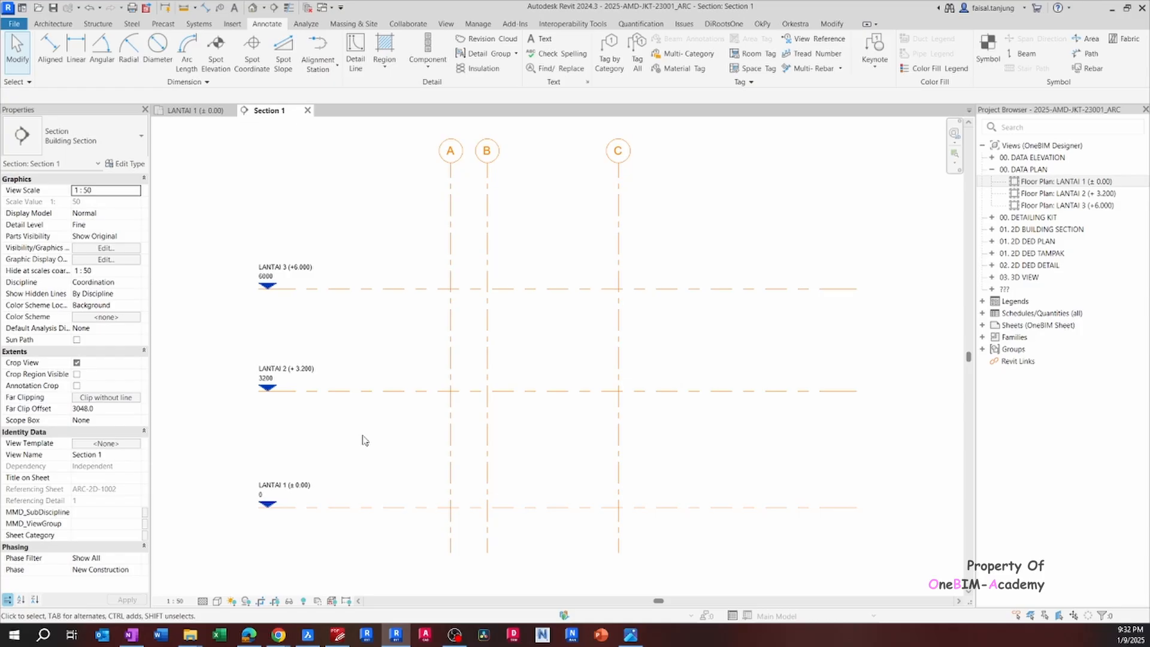
# Delete the LANTAI 3 (+6.000) level together with its associated plan views.
pyautogui.click(334, 507)
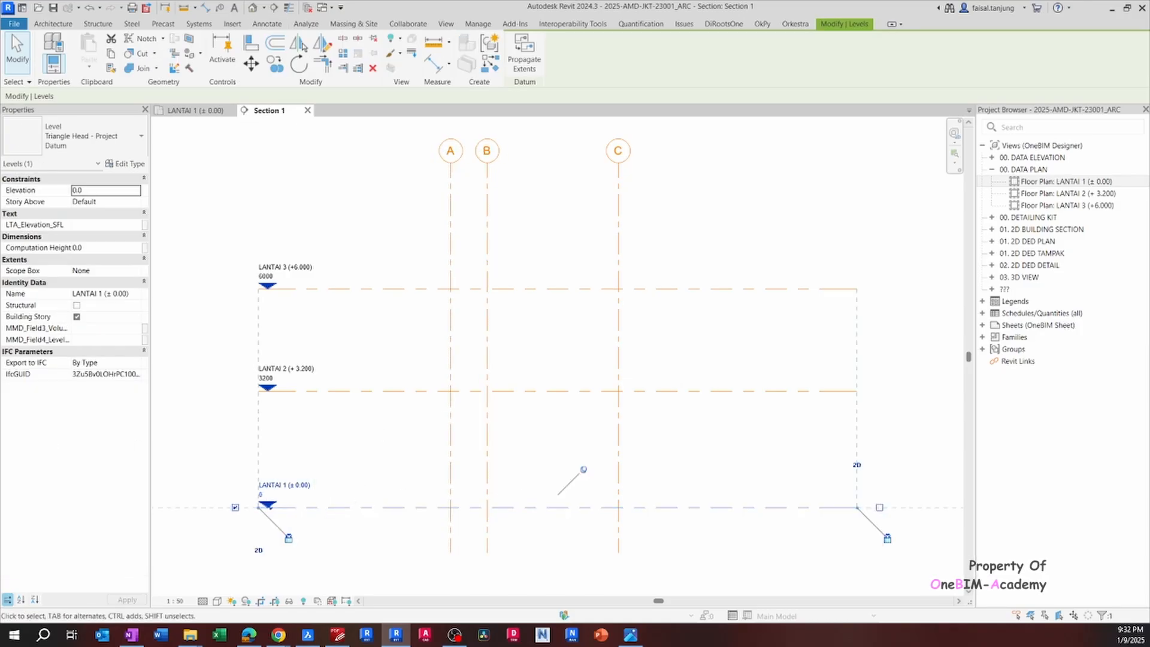
pyautogui.click(326, 466)
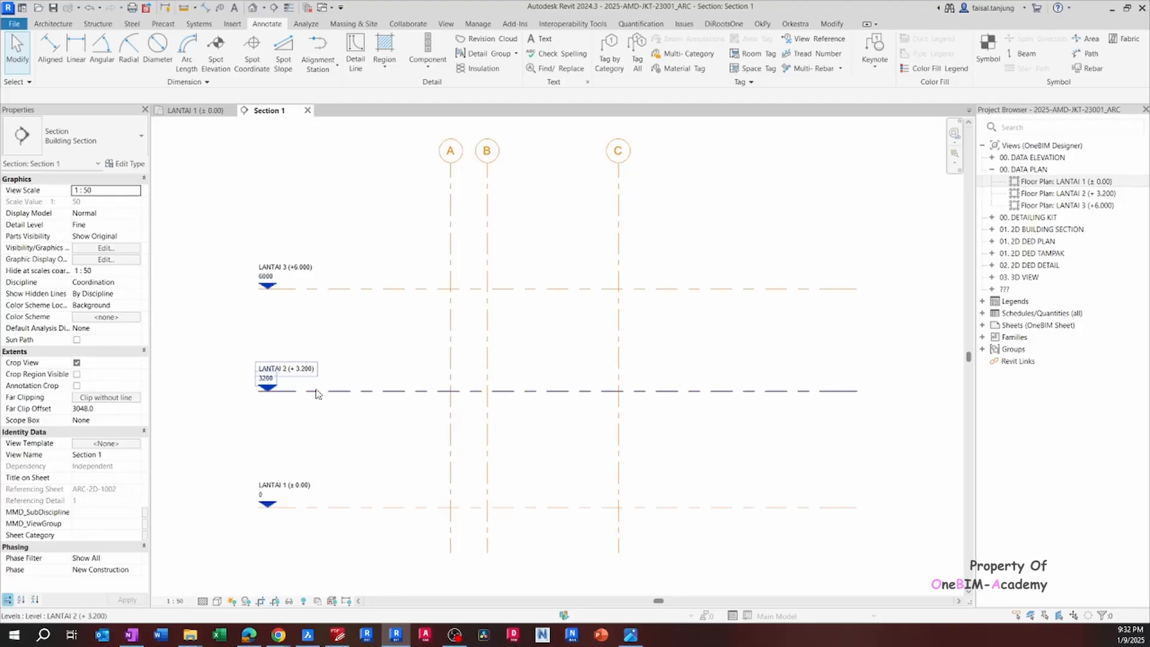
pyautogui.moveTo(320, 380); pyautogui.dragTo(233, 414, button='middle')
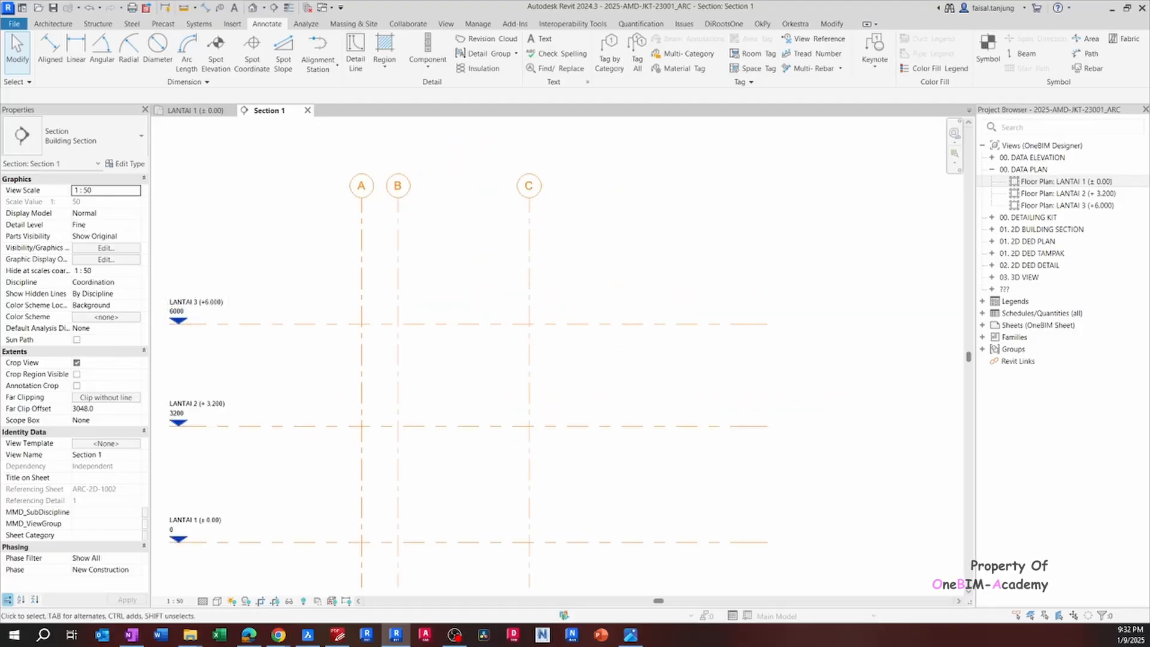
pyautogui.click(172, 324)
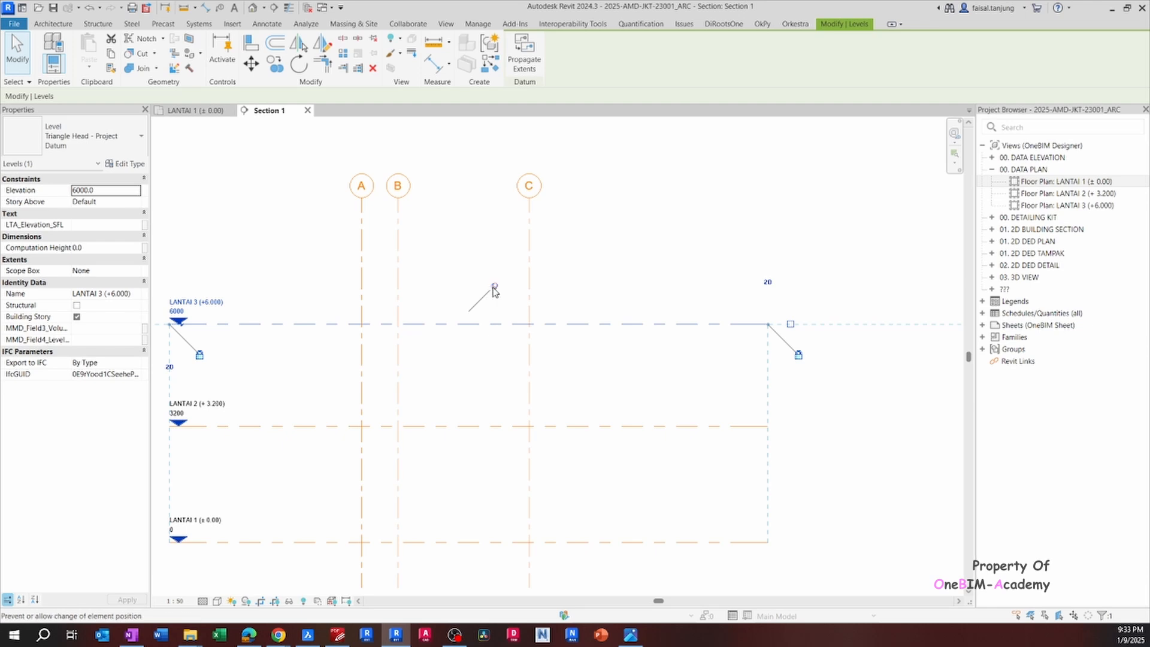
pyautogui.press('Delete')
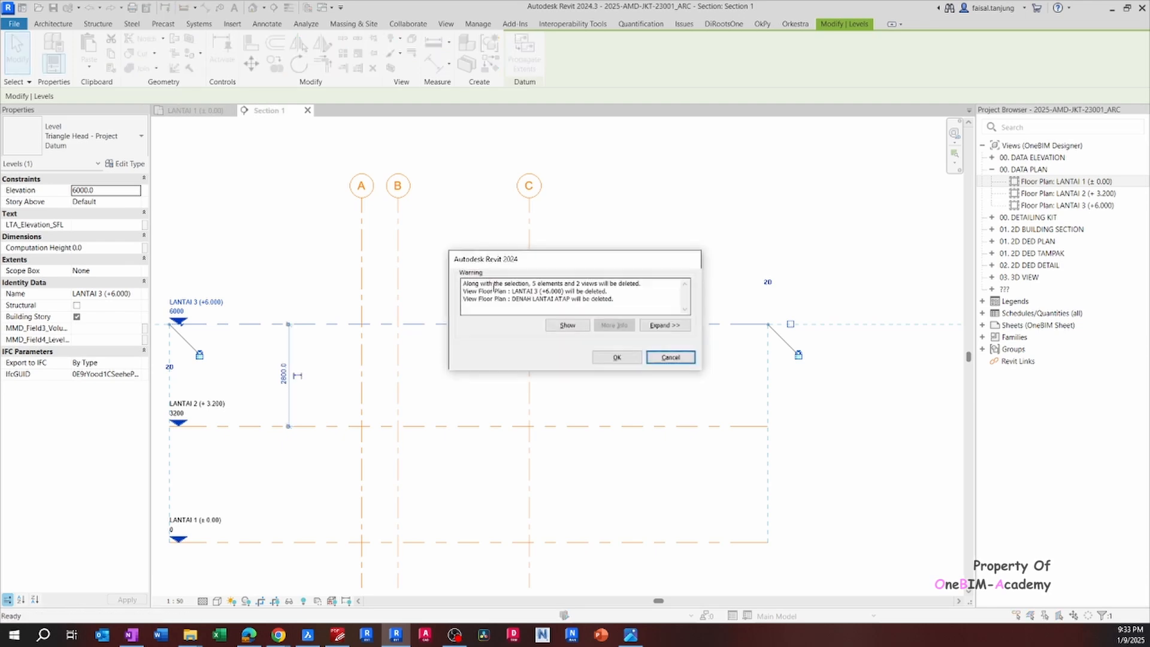
pyautogui.click(617, 357)
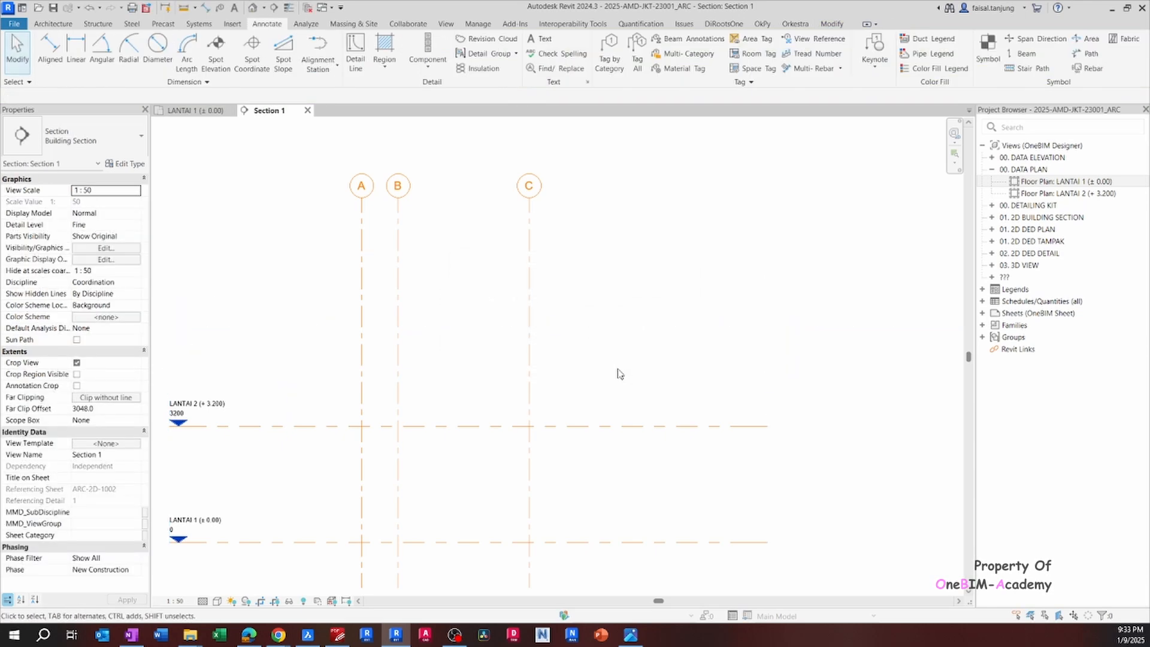
# Lower the bubble ends of grids A–C in the section to just above the LANTAI 2 level.
pyautogui.click(451, 169)
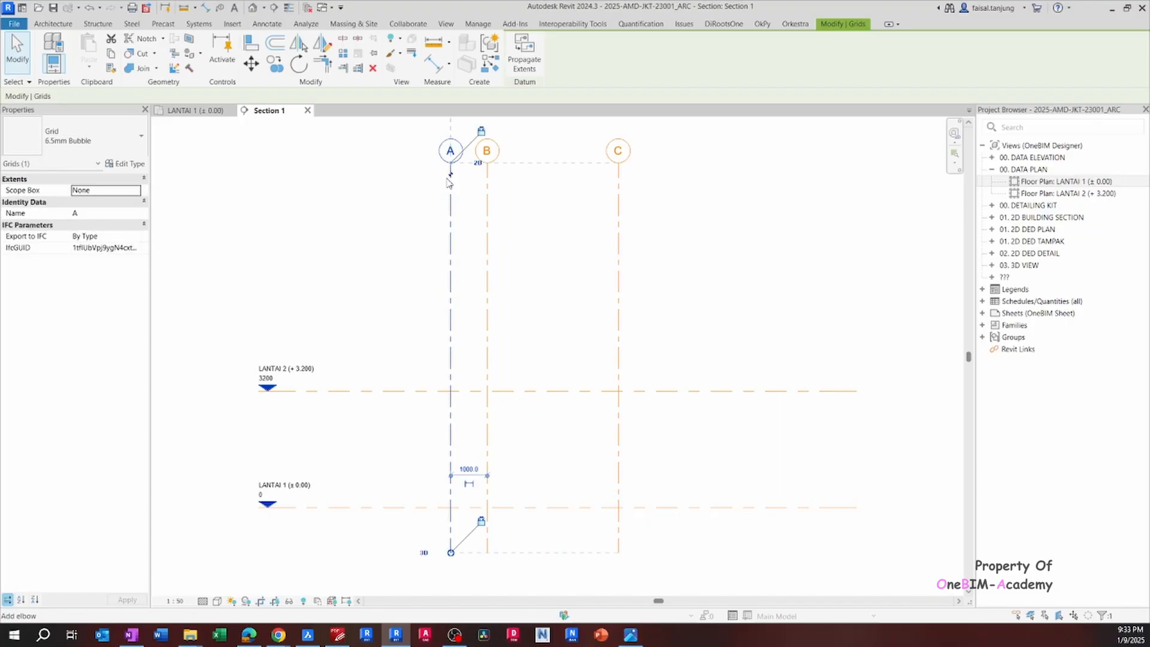
pyautogui.moveTo(451, 170); pyautogui.dragTo(450, 345)
pyautogui.scroll(-1, 447, 347)
# Shorten the LANTAI 1 and LANTAI 2 level lines at both ends to just outside grids A and C.
pyautogui.click(365, 382)
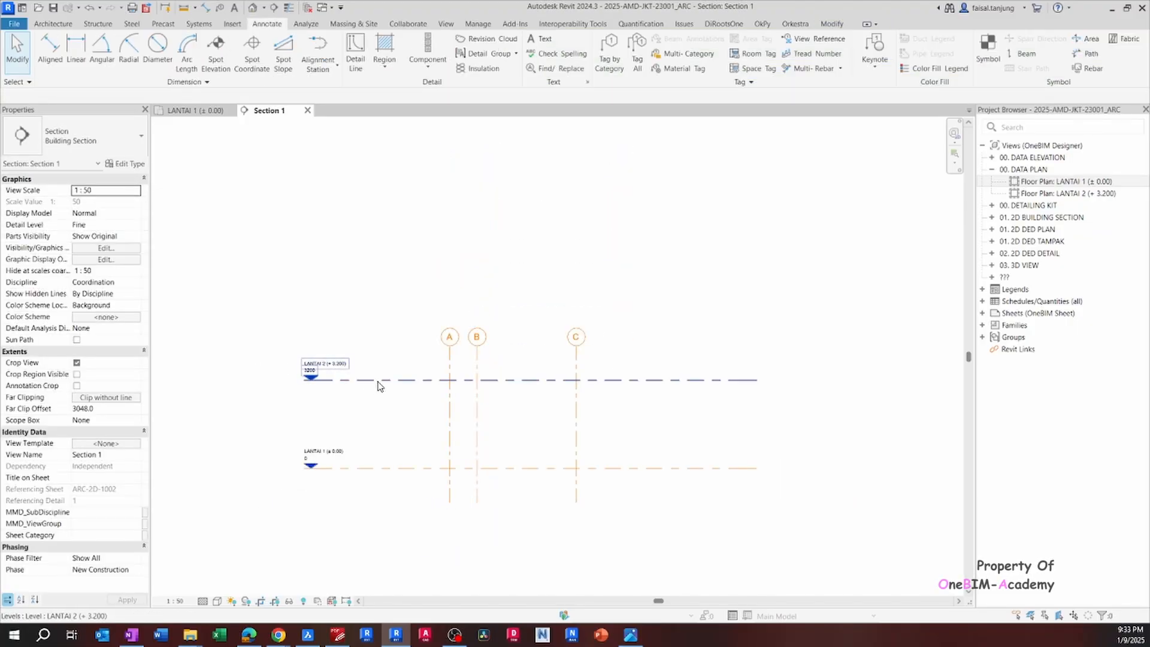
pyautogui.moveTo(757, 384); pyautogui.dragTo(604, 381)
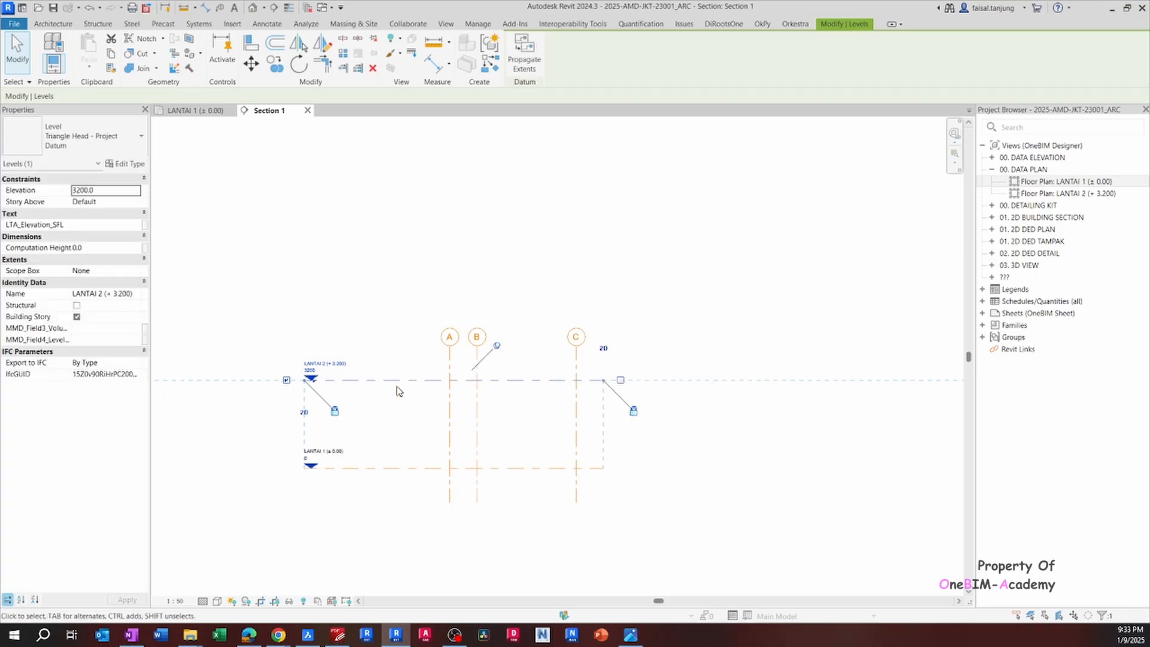
pyautogui.moveTo(304, 383); pyautogui.dragTo(409, 380)
pyautogui.scroll(2, 462, 398)
pyautogui.moveTo(461, 397); pyautogui.dragTo(450, 379, button='middle')
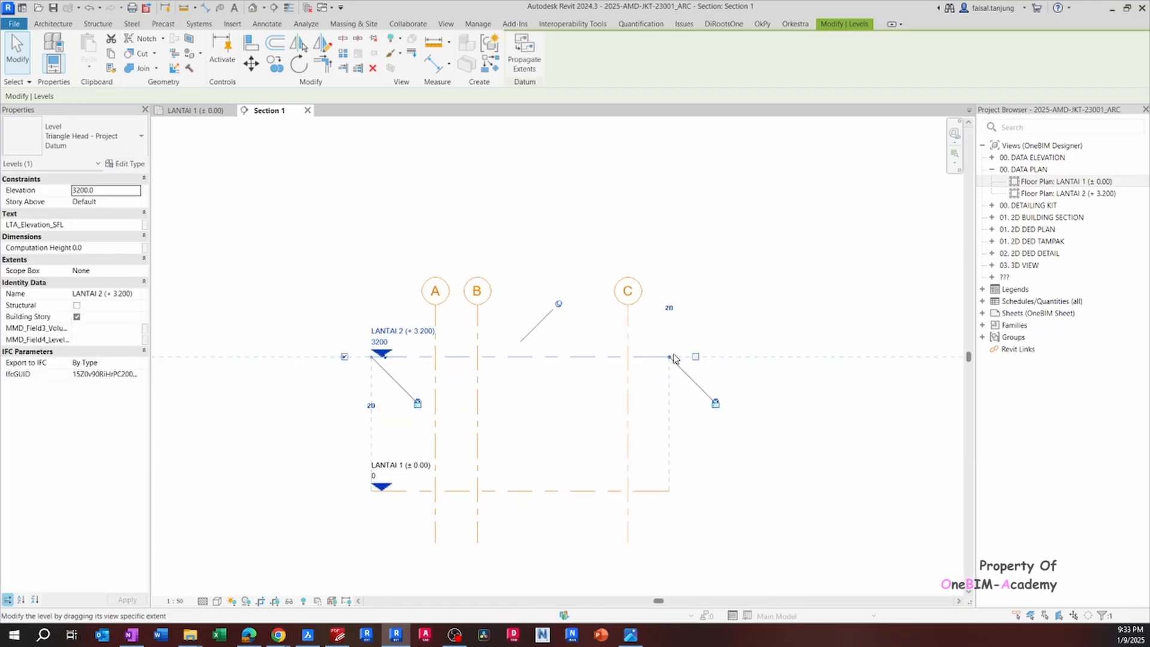
pyautogui.moveTo(670, 357)
pyautogui.mouseDown()
pyautogui.moveTo(647, 354)
pyautogui.moveTo(727, 356)
pyautogui.moveTo(658, 356)
pyautogui.mouseUp()
# Extend the lower ends of grids A–C slightly farther below the LANTAI 1 level.
pyautogui.click(627, 414)
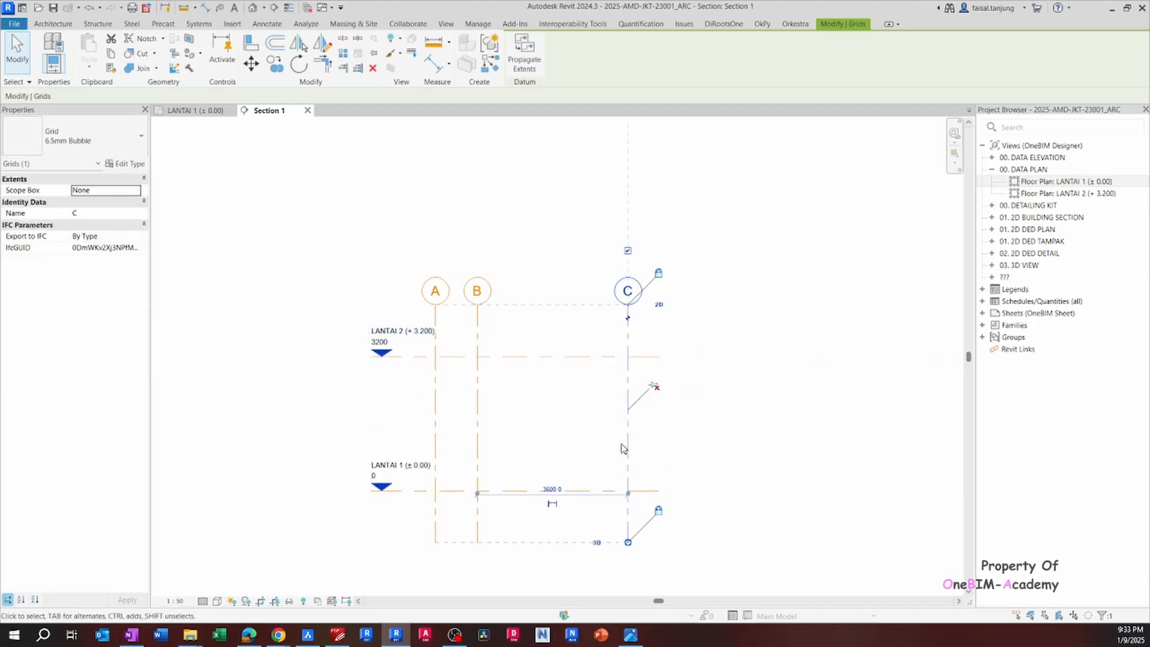
pyautogui.scroll(1, 623, 508)
pyautogui.moveTo(624, 508); pyautogui.dragTo(597, 438, button='middle')
pyautogui.moveTo(601, 477)
pyautogui.mouseDown()
pyautogui.moveTo(601, 454)
pyautogui.moveTo(601, 492)
pyautogui.mouseUp()
pyautogui.click(635, 508)
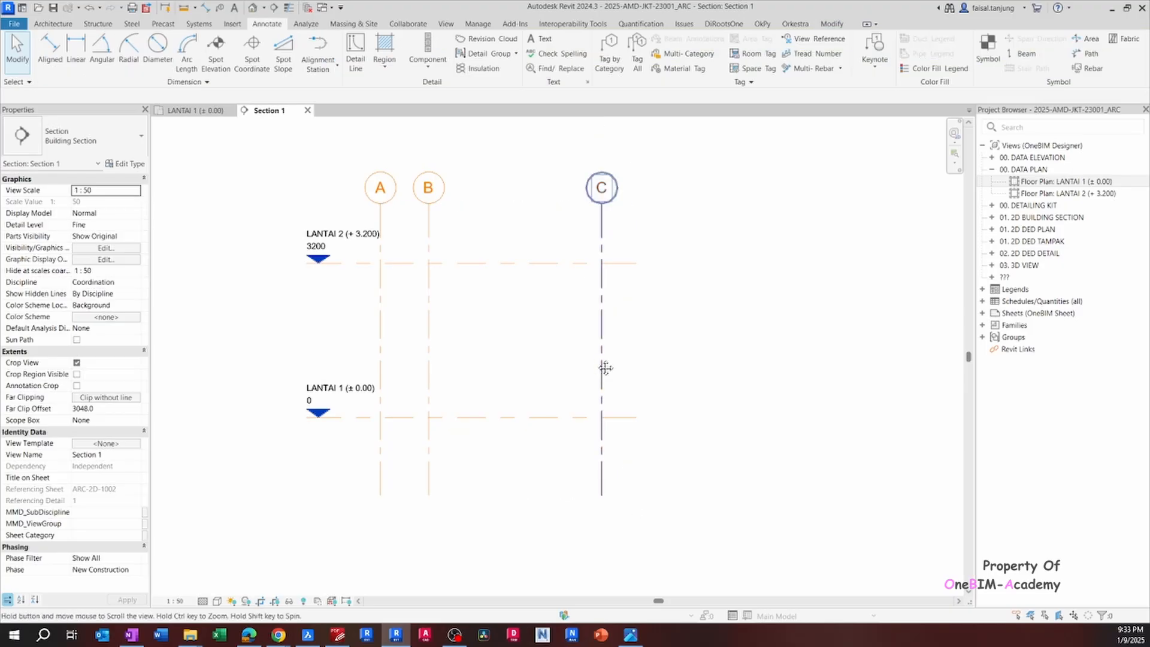
# Extend the head ends of the LANTAI 1 and LANTAI 2 level lines farther outward beyond grid A.
pyautogui.moveTo(533, 258); pyautogui.dragTo(567, 352, button='middle')
pyautogui.scroll(-1, 566, 351)
pyautogui.click(533, 356)
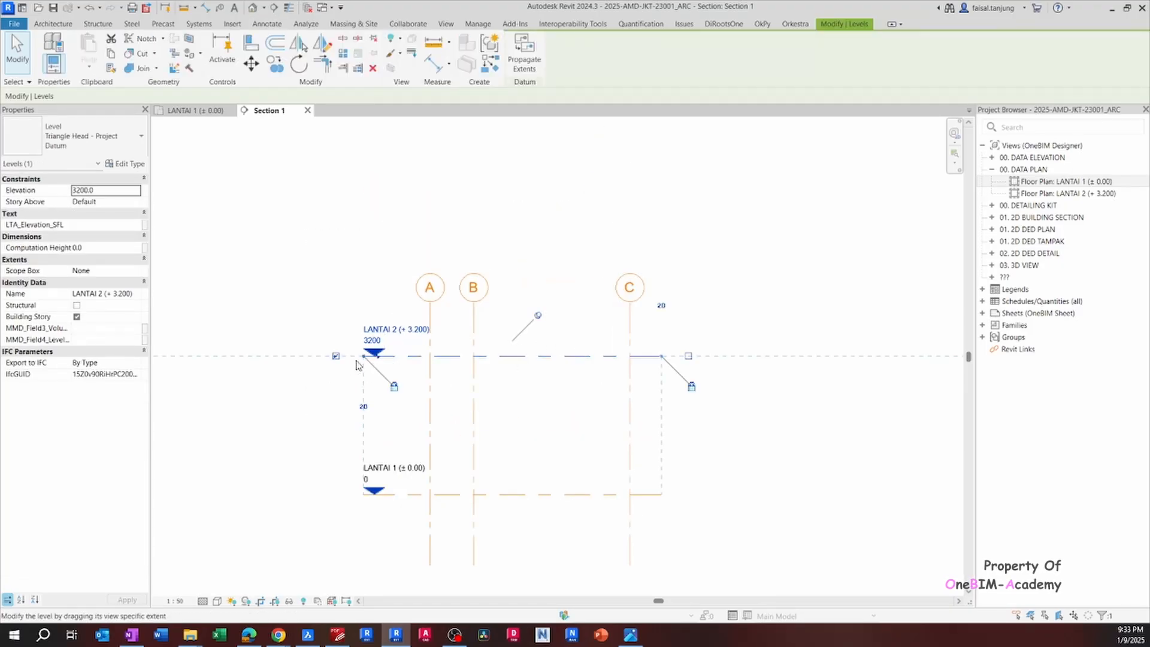
pyautogui.moveTo(363, 357); pyautogui.dragTo(298, 360)
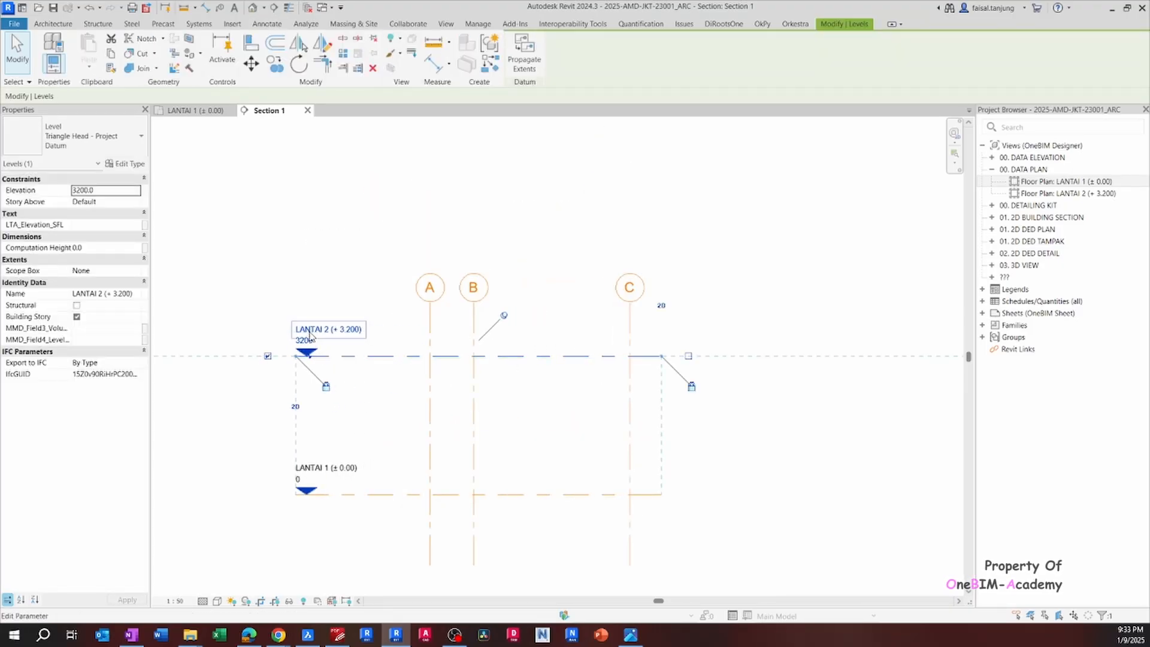
# Toggle the level heads at the grid C end of LANTAI 2 and LANTAI 1 on and off again.
pyautogui.click(688, 356)
pyautogui.click(688, 356)
pyautogui.click(656, 494)
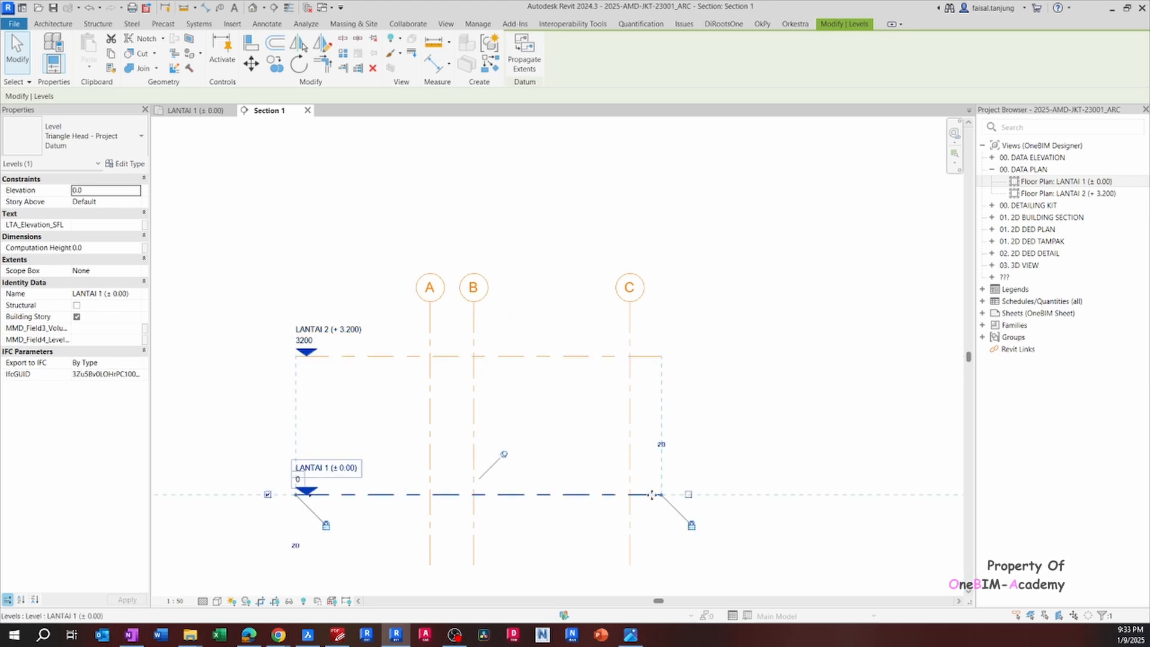
pyautogui.click(688, 495)
pyautogui.click(696, 406)
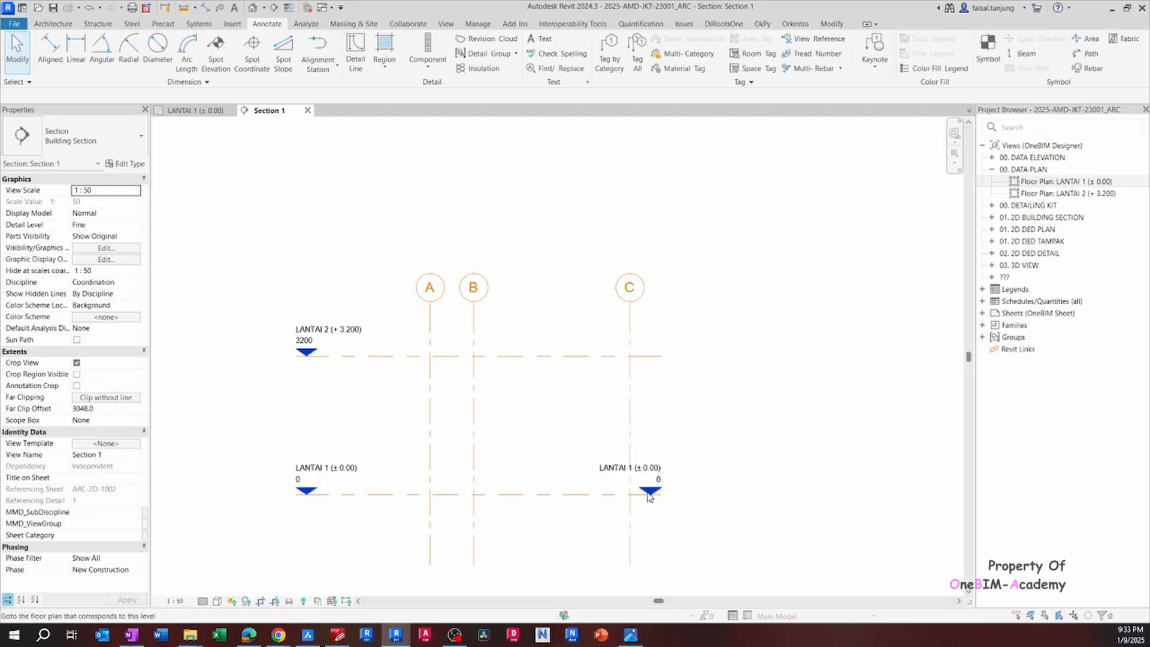
pyautogui.click(649, 495)
pyautogui.click(689, 495)
pyautogui.click(685, 450)
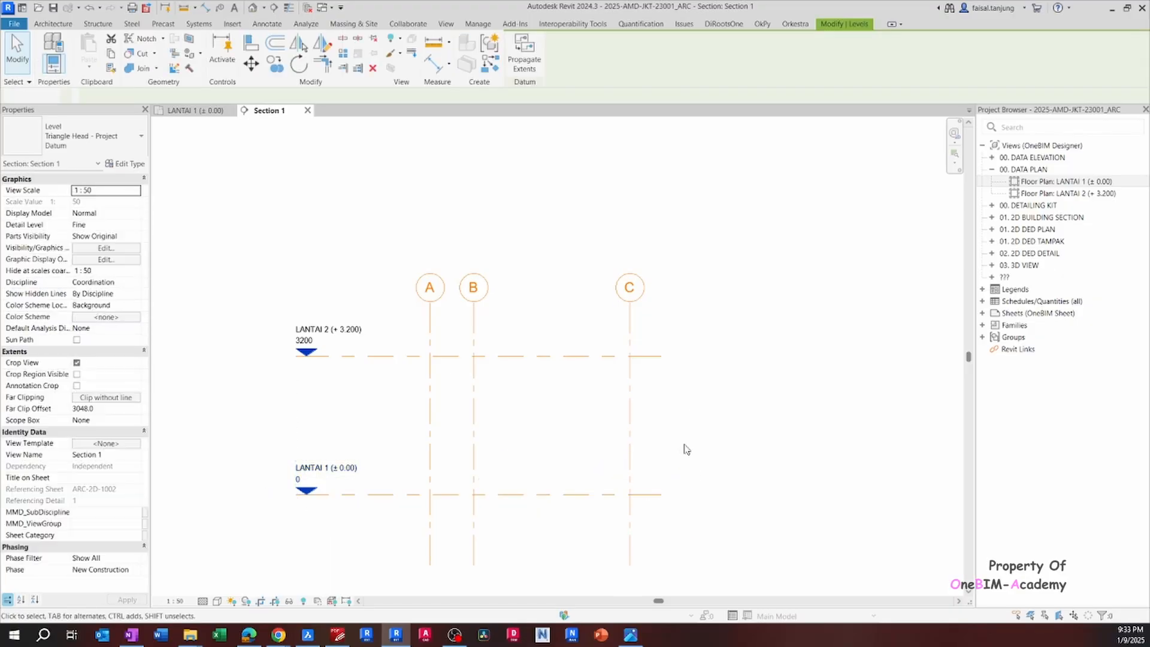
# Turn on the bubbles at the lower ends of grids C and B in the section.
pyautogui.click(628, 527)
pyautogui.scroll(-2, 628, 557)
pyautogui.scroll(2, 611, 502)
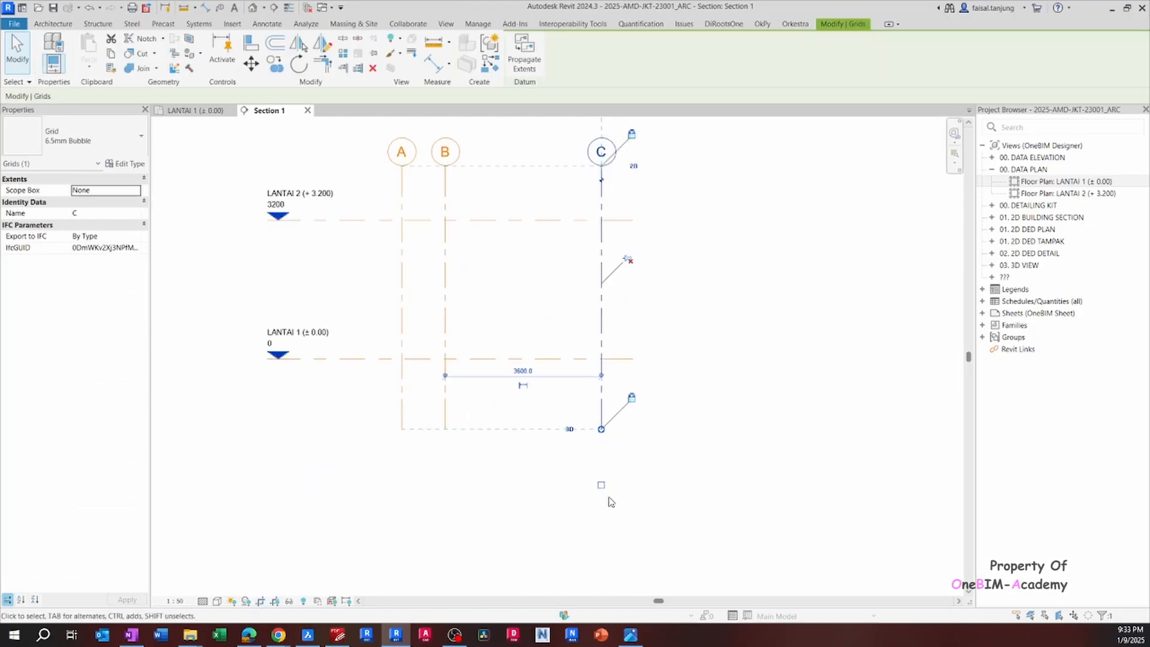
pyautogui.click(601, 485)
pyautogui.click(445, 419)
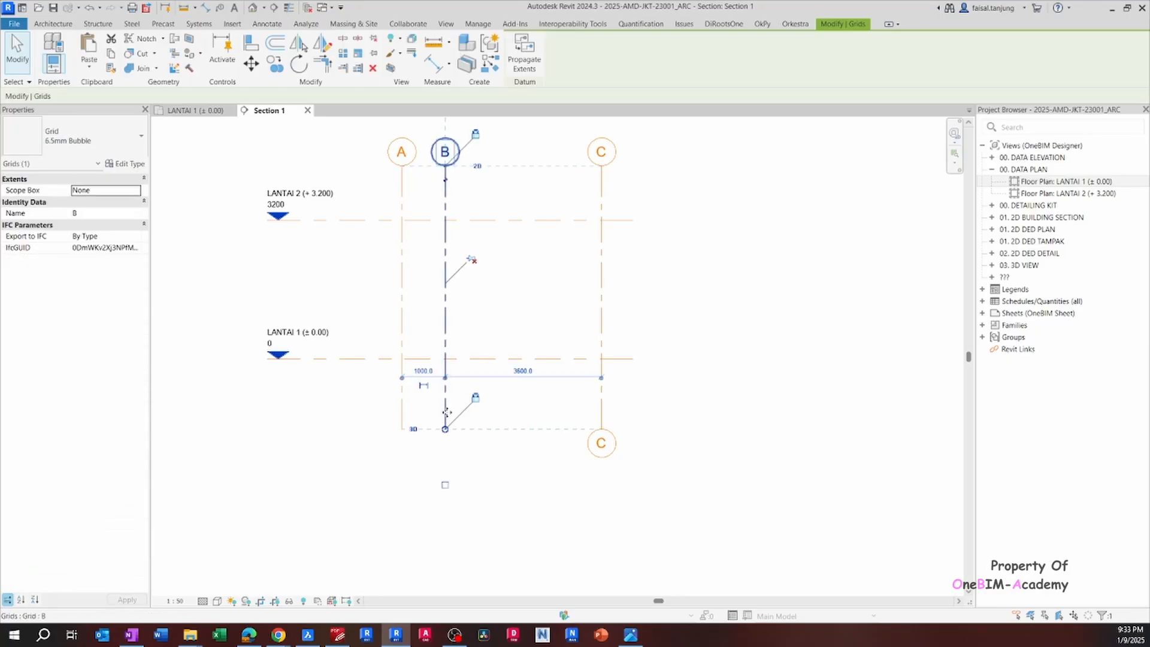
pyautogui.click(440, 433)
pyautogui.click(415, 483)
pyautogui.click(397, 416)
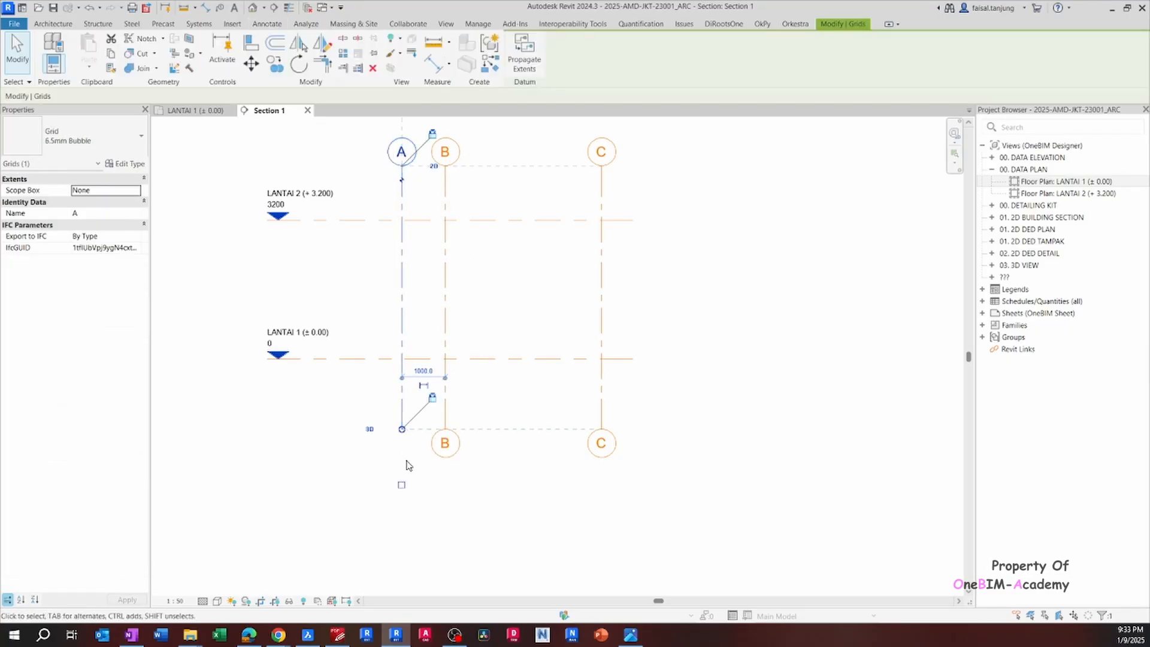
# Hide the lower-end bubbles of grids B and C again.
pyautogui.click(444, 447)
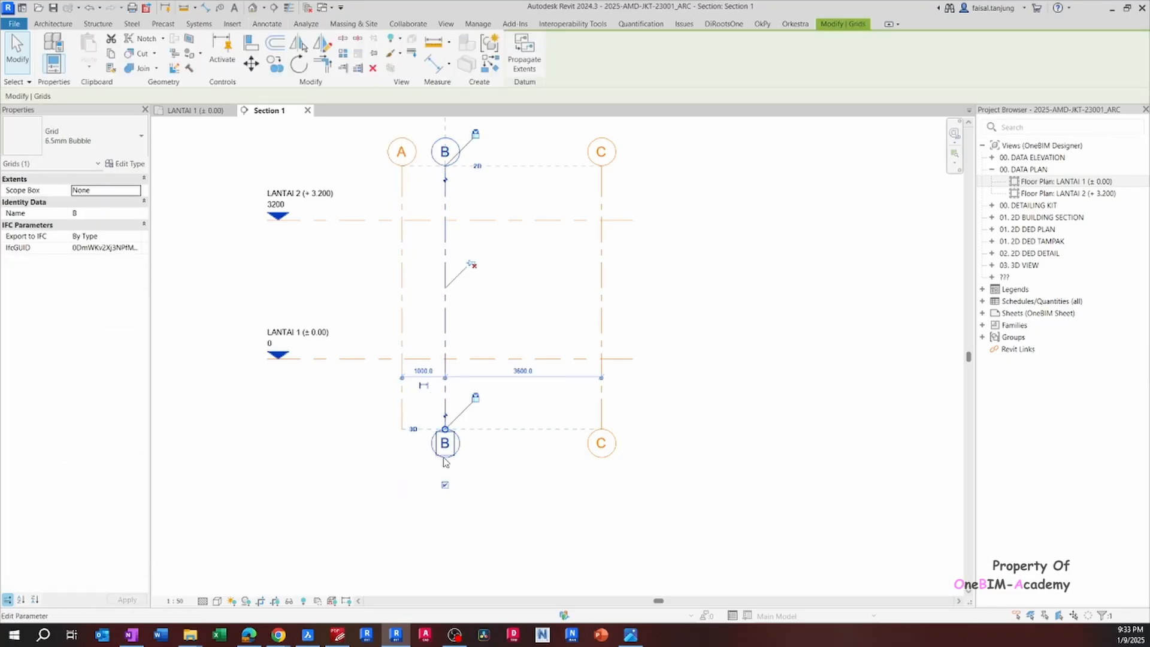
pyautogui.click(444, 484)
pyautogui.click(601, 452)
pyautogui.click(601, 485)
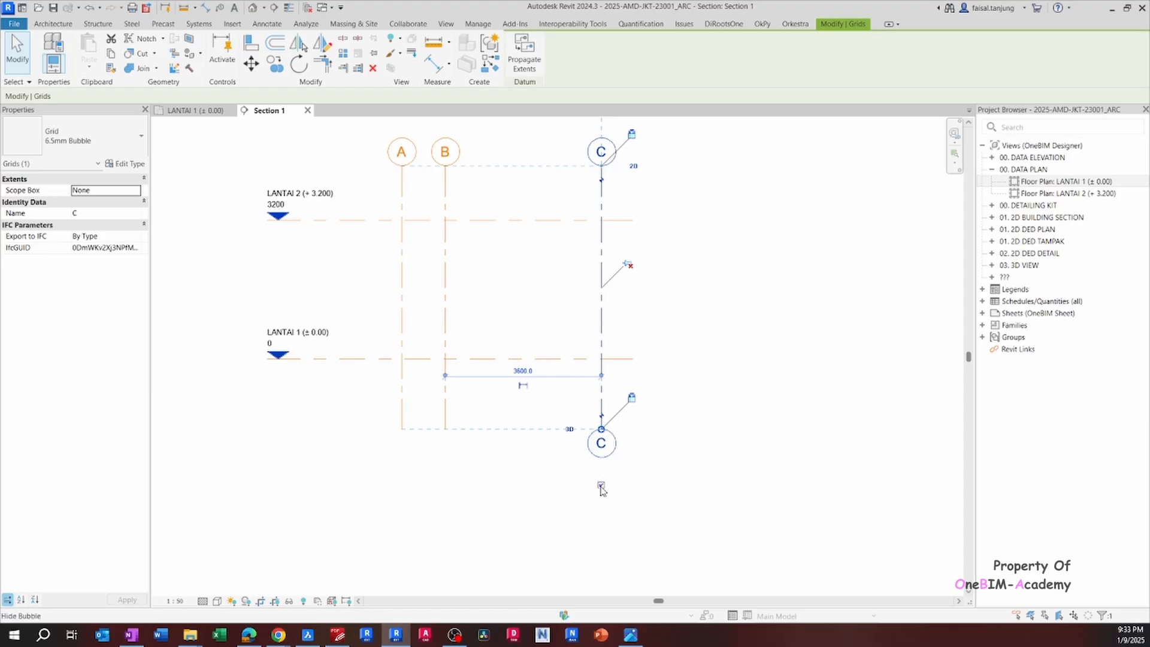
pyautogui.click(665, 437)
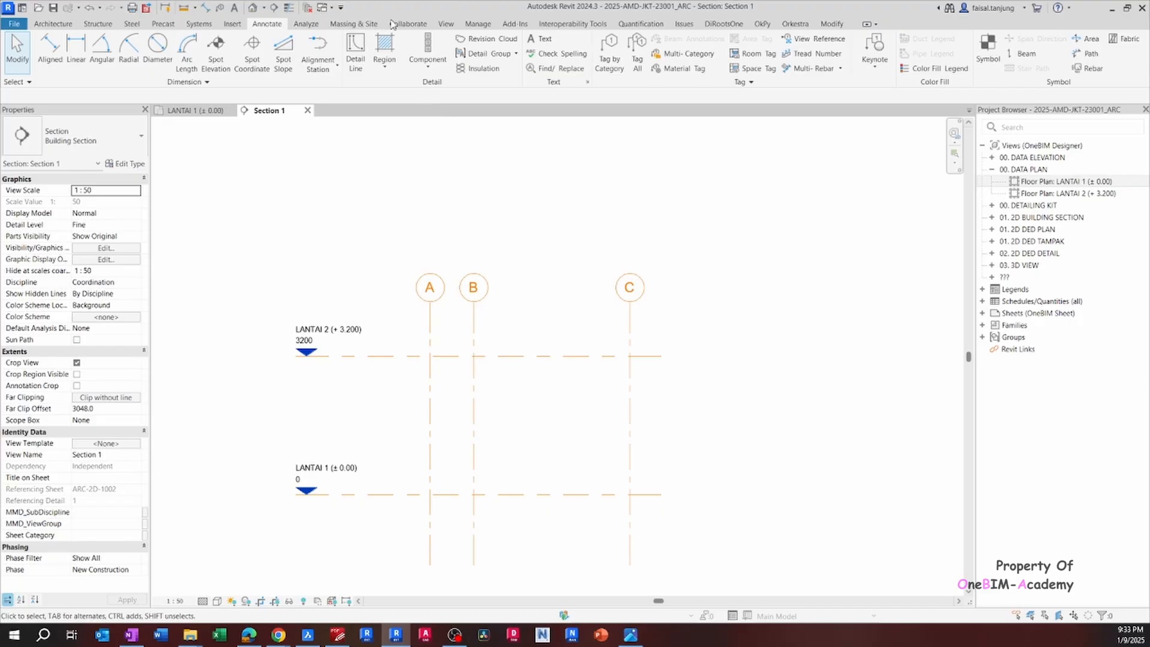
# Tile the open views side by side, with the LANTAI 1 floor plan first and Section 1 beside it.
pyautogui.click(446, 24)
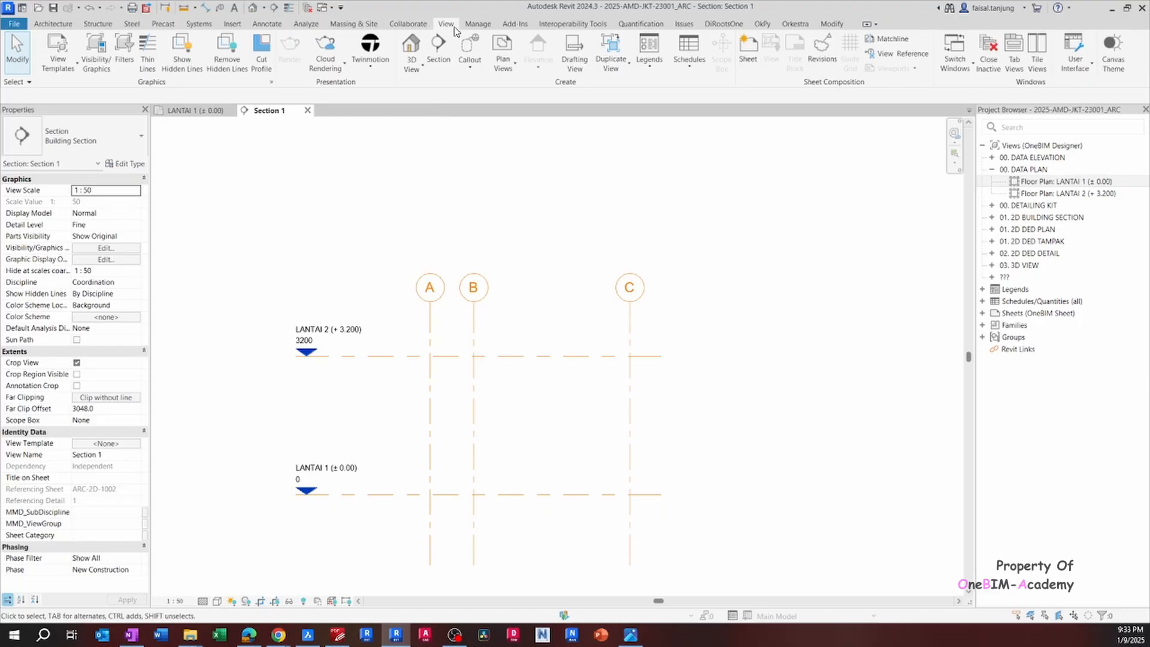
pyautogui.click(1045, 72)
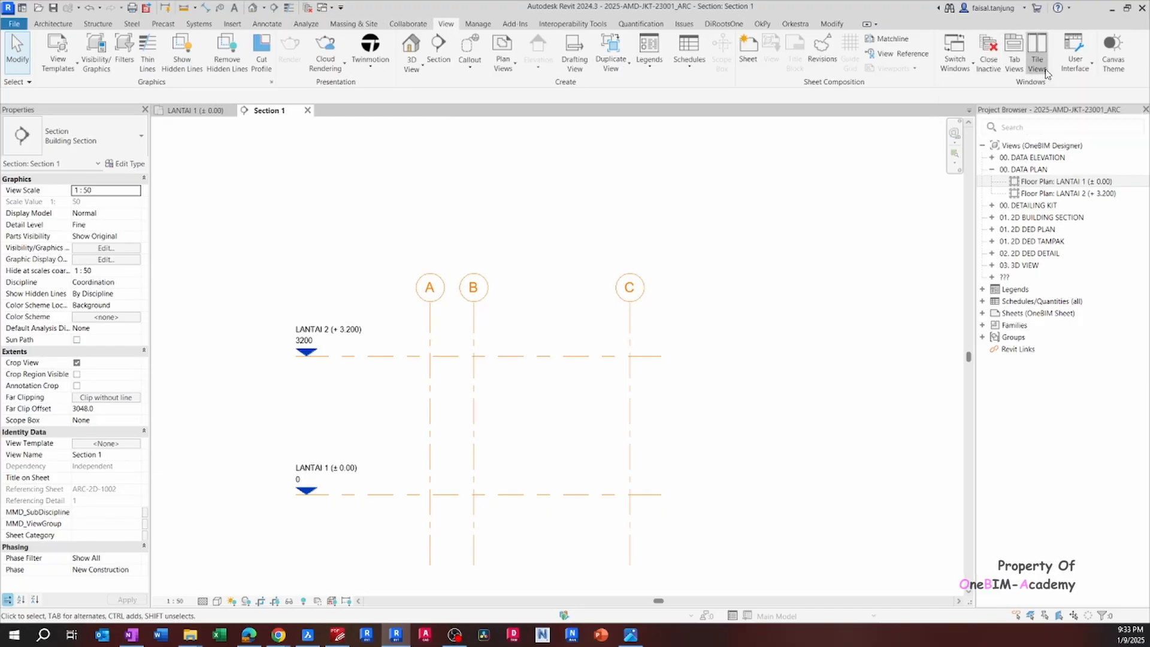
pyautogui.click(602, 238)
pyautogui.click(389, 215)
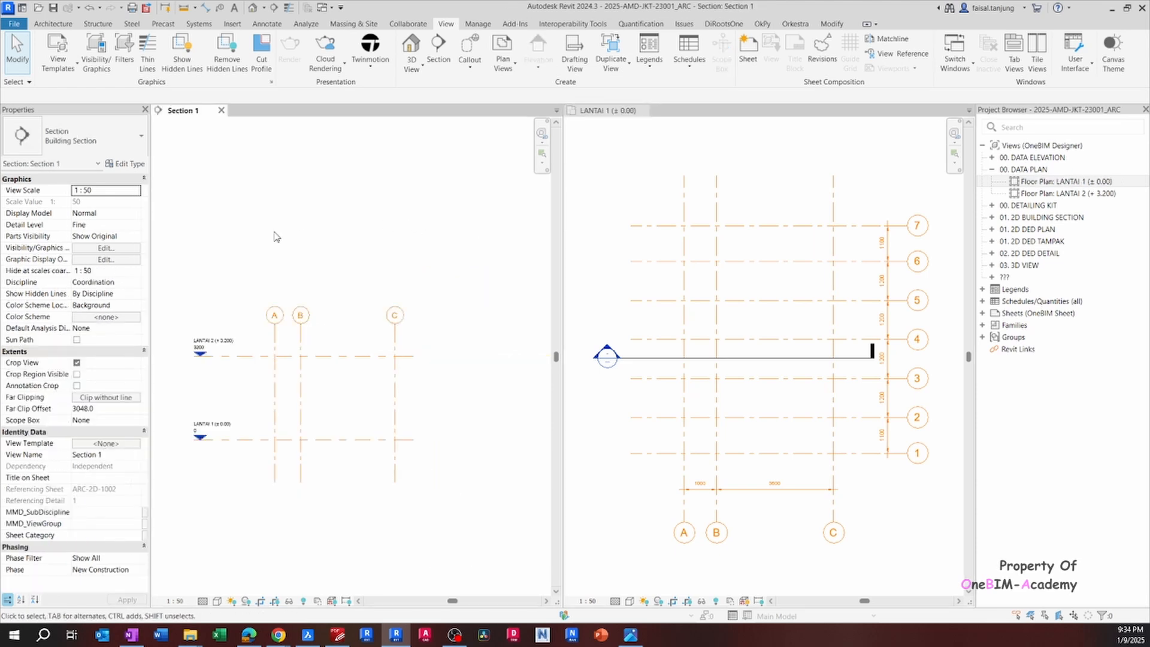
pyautogui.rightClick(402, 184)
pyautogui.click(273, 188)
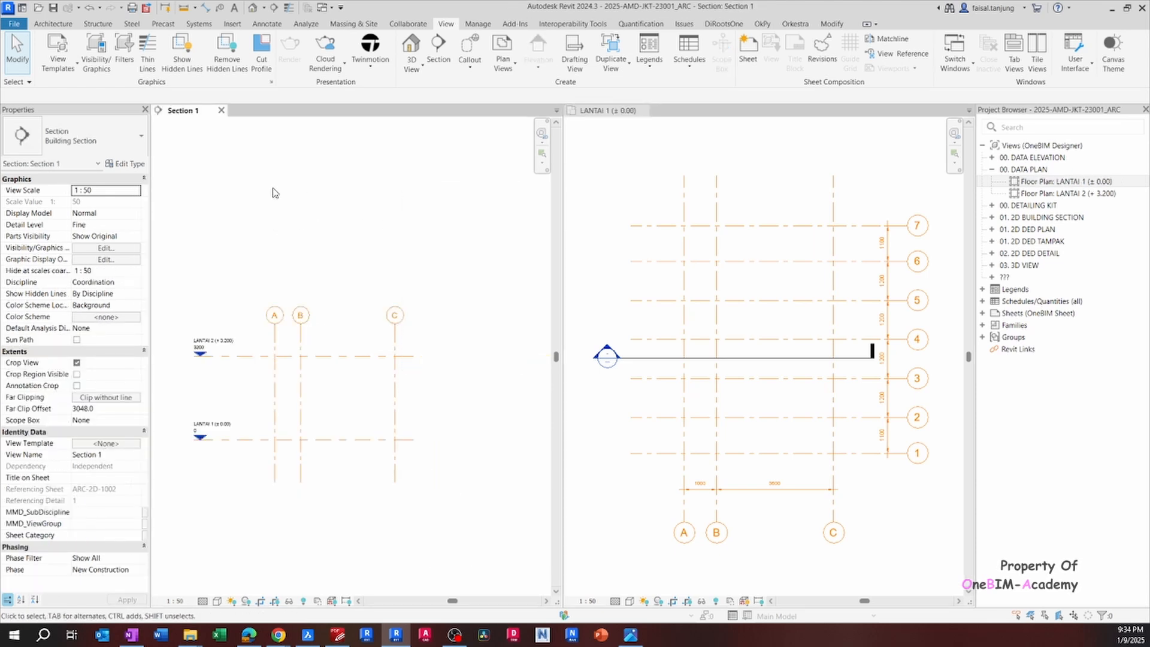
pyautogui.click(598, 178)
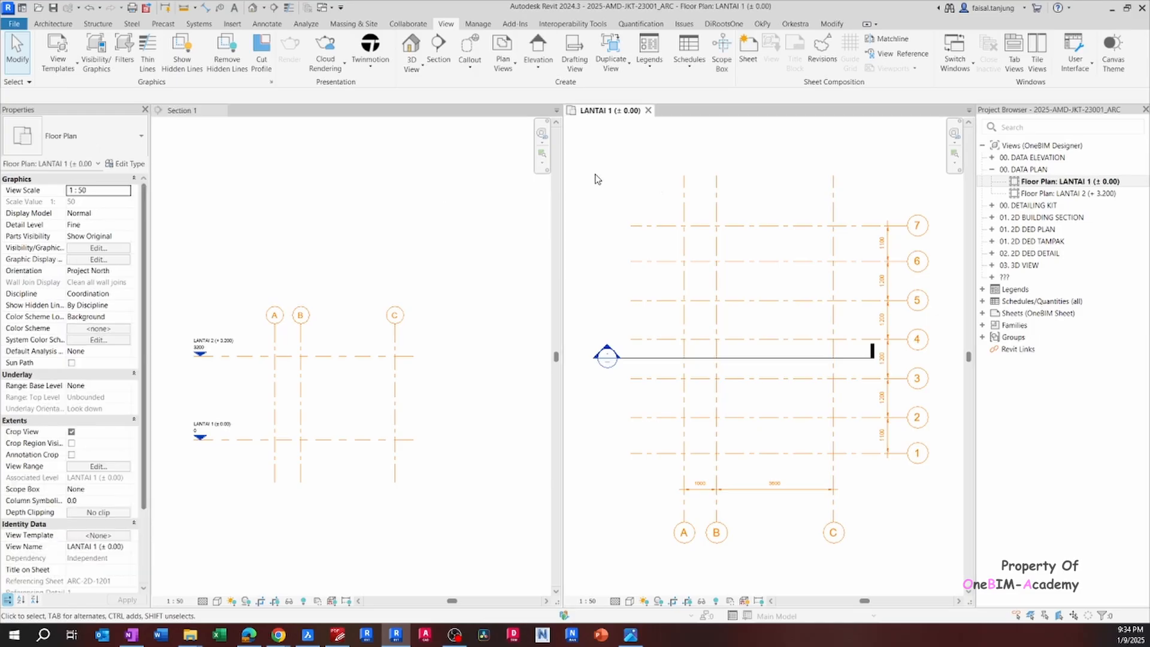
pyautogui.press('w')
pyautogui.press('t')
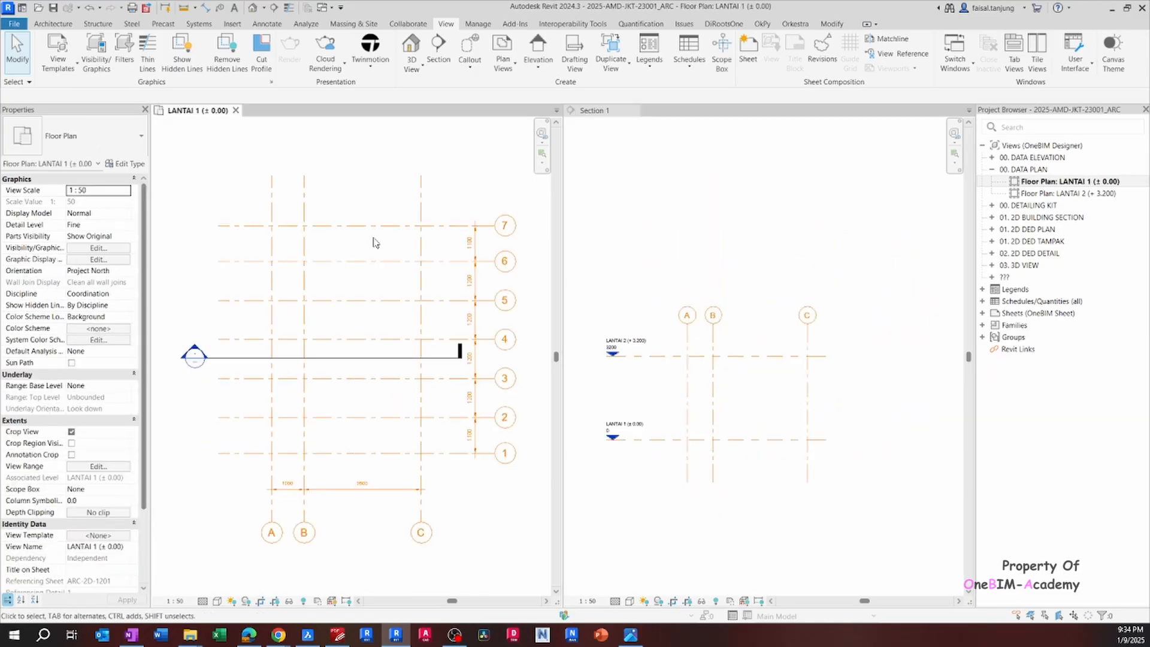
# Select the section line in the LANTAI 1 plan and show the crop region in the Section 1 view.
pyautogui.click(352, 357)
pyautogui.click(654, 259)
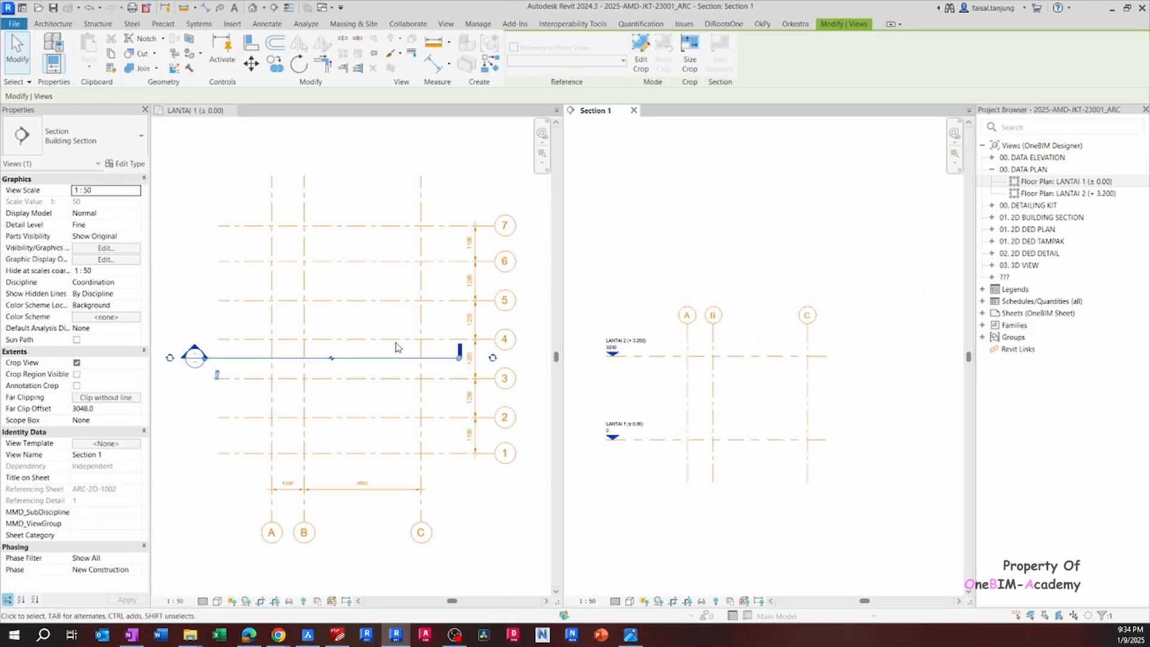
pyautogui.click(361, 361)
pyautogui.click(685, 290)
pyautogui.moveTo(685, 290); pyautogui.dragTo(751, 241, button='middle')
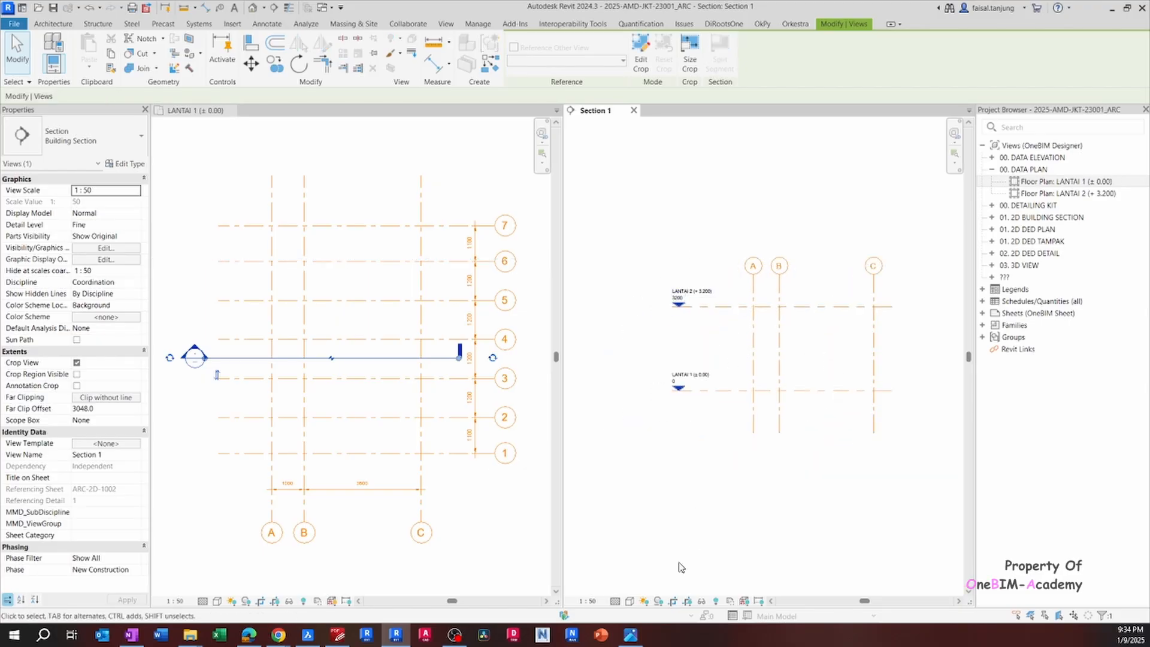
pyautogui.click(684, 600)
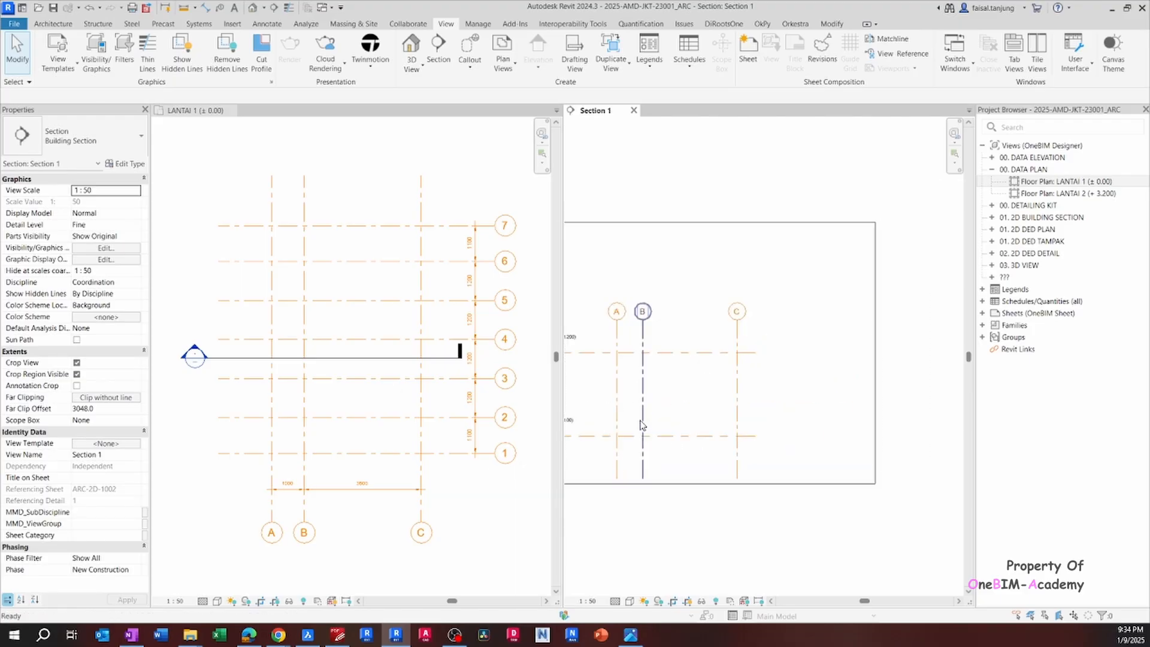
# Shrink the section's crop region to just past the level ends beyond grid C, closer above the bubbles, and between the level heads and grid A.
pyautogui.scroll(-3, 708, 410)
pyautogui.click(920, 359)
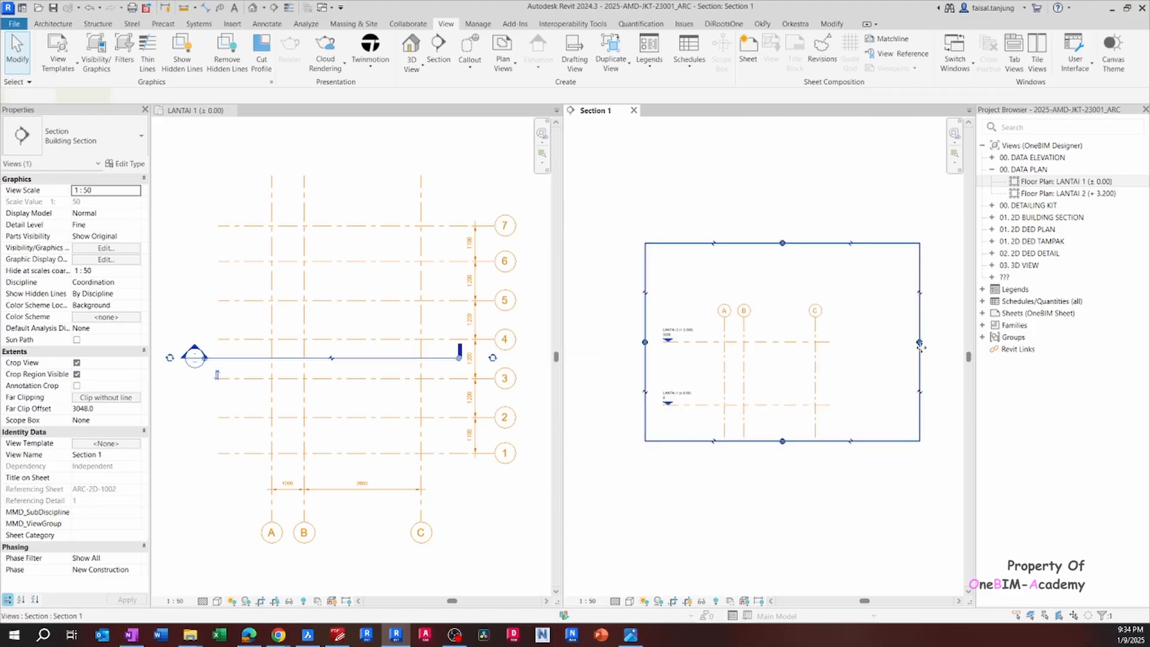
pyautogui.moveTo(919, 342); pyautogui.dragTo(845, 342)
pyautogui.moveTo(744, 242); pyautogui.dragTo(744, 274)
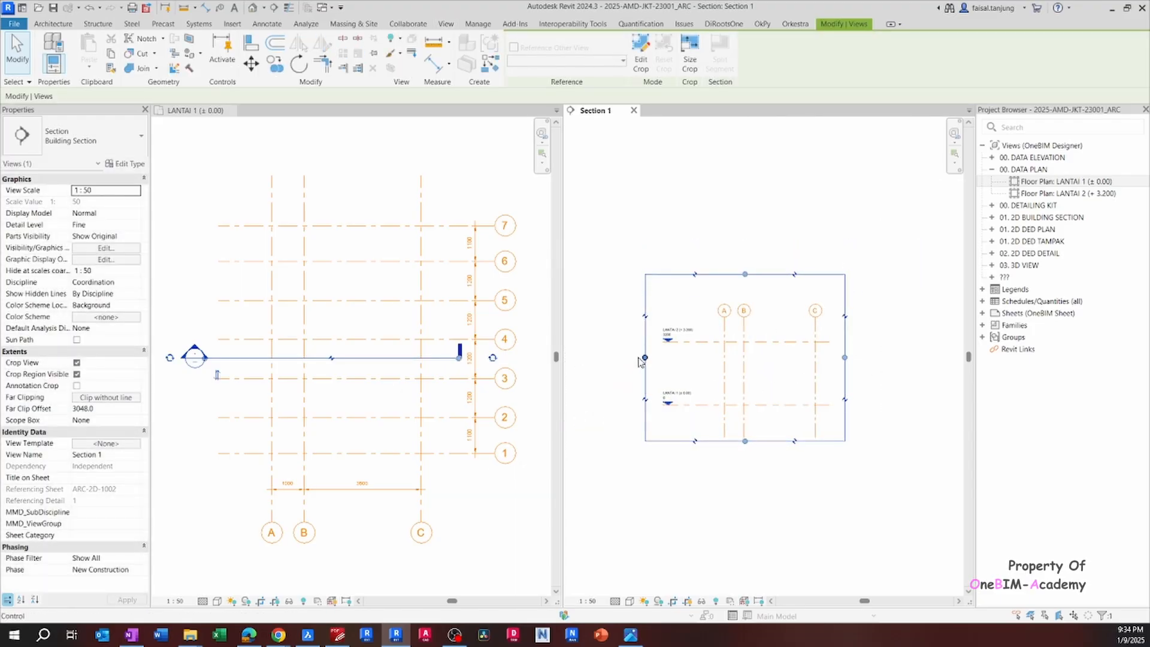
pyautogui.moveTo(645, 357); pyautogui.dragTo(702, 364)
pyautogui.scroll(3, 705, 366)
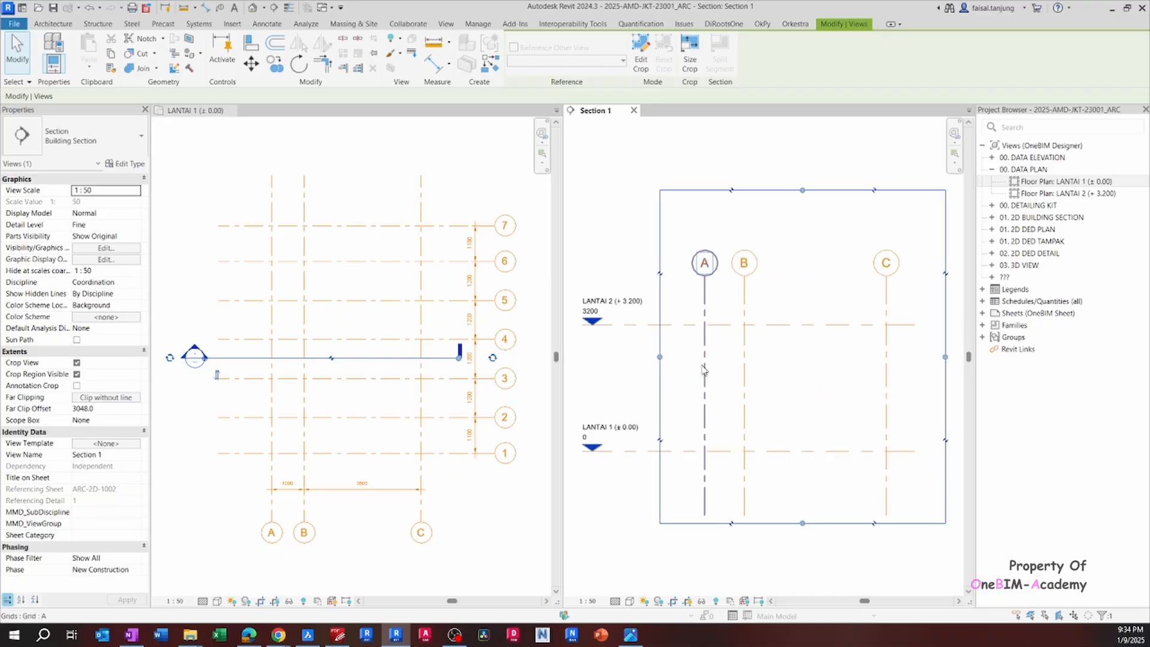
pyautogui.moveTo(804, 386); pyautogui.dragTo(790, 387, button='middle')
# Select the section line in the LANTAI 1 plan to compare its extents with the crop region in Section 1.
pyautogui.click(334, 364)
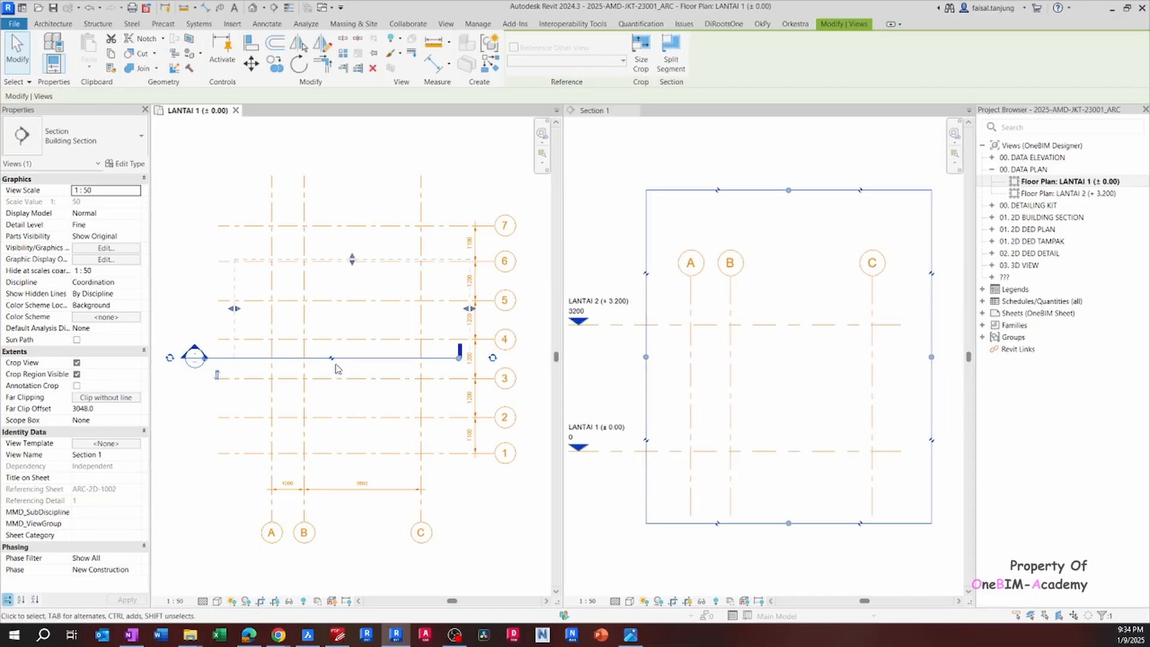
pyautogui.click(233, 203)
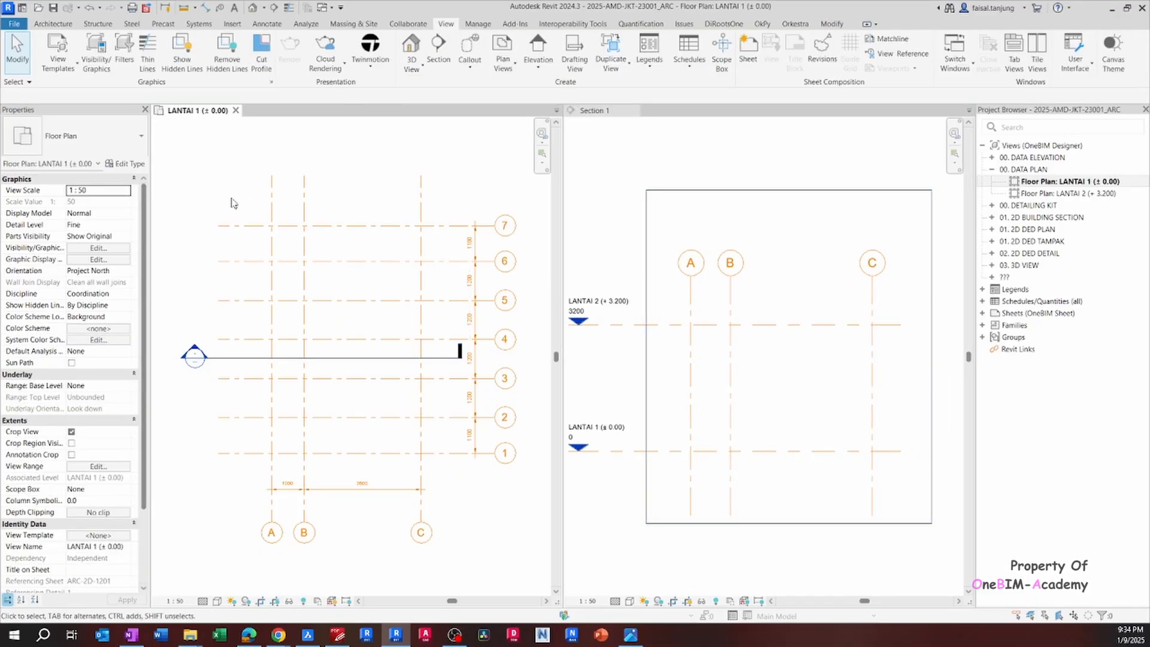
pyautogui.click(252, 358)
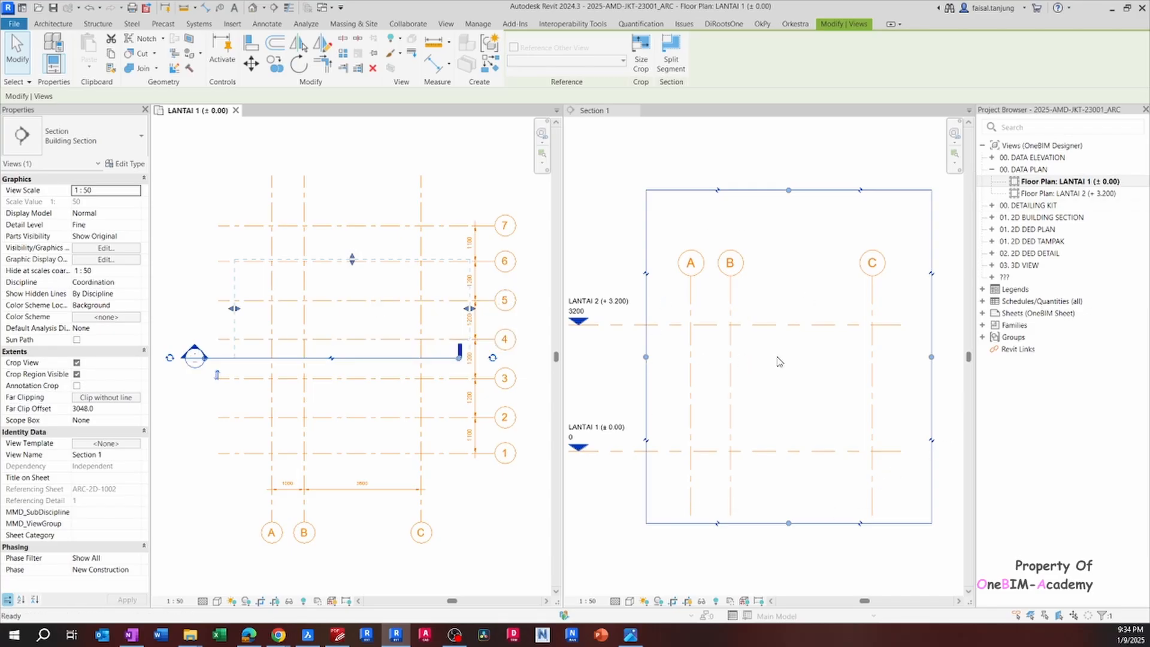
pyautogui.click(706, 362)
pyautogui.click(334, 361)
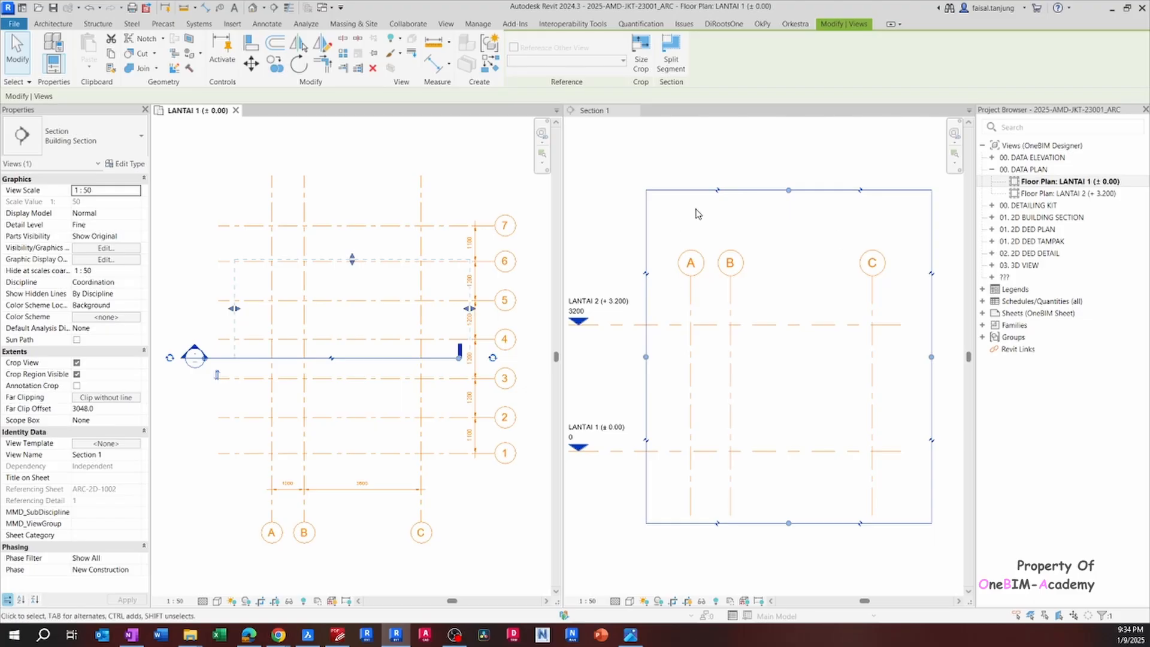
# Go to the Section 1 view from its section line in the plan, and return to the LANTAI 1 plan.
pyautogui.rightClick(383, 360)
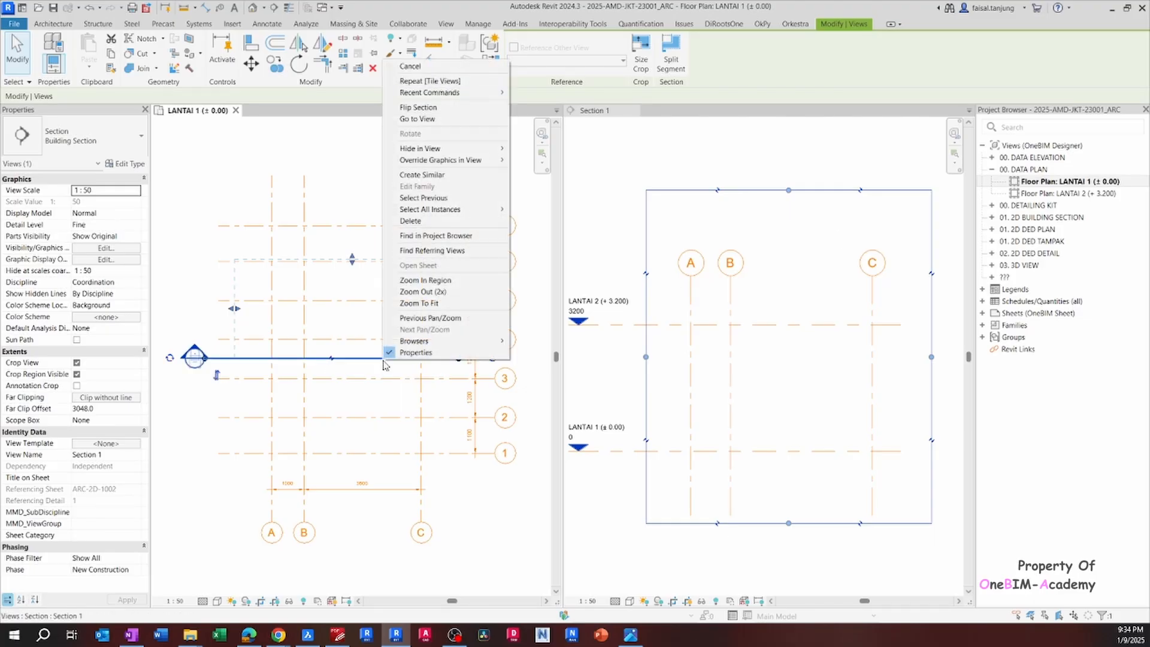
pyautogui.click(433, 123)
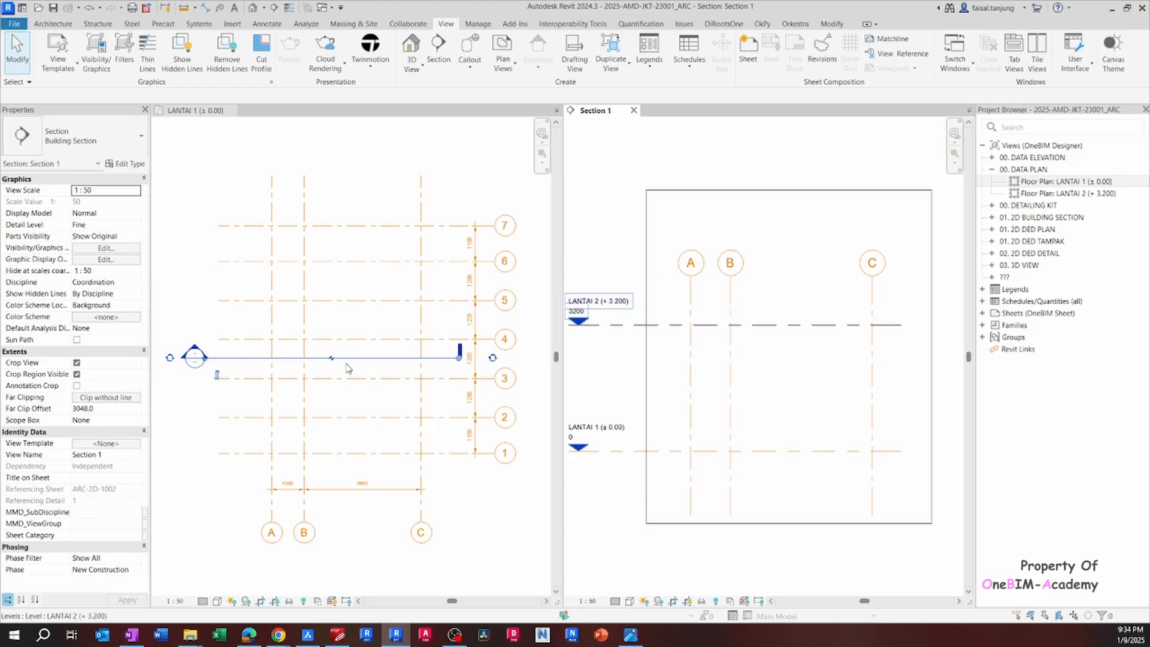
pyautogui.click(394, 367)
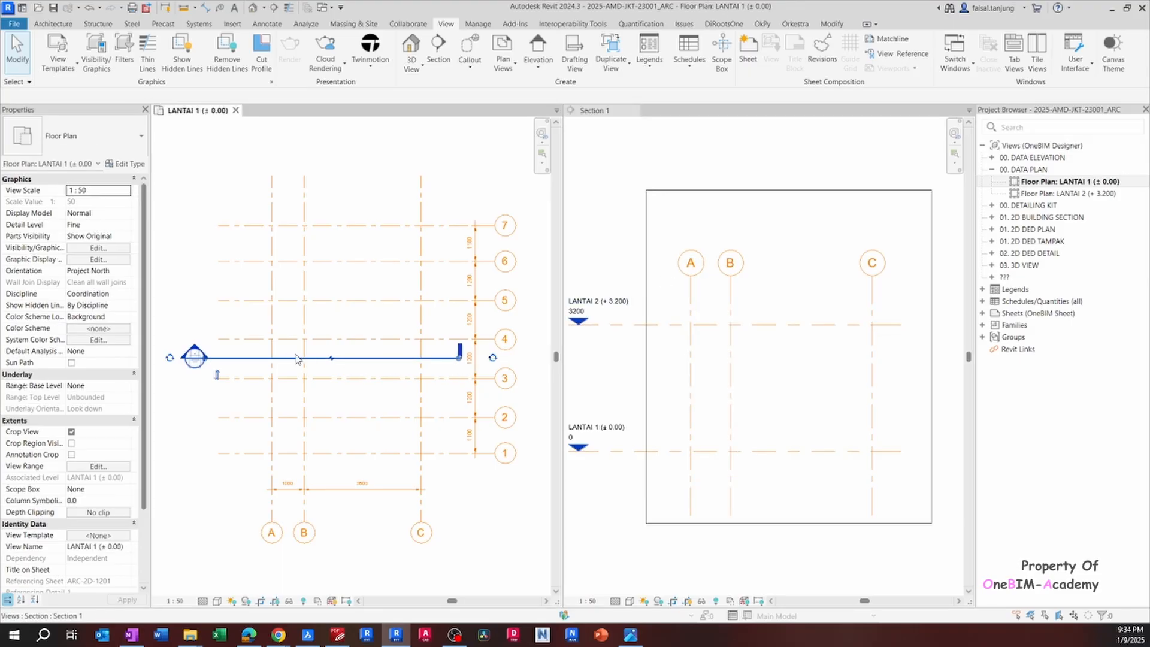
# Cycle the section line's tail to a section head symbol matching the other end, and break the line with a gap in the middle.
pyautogui.click(296, 359)
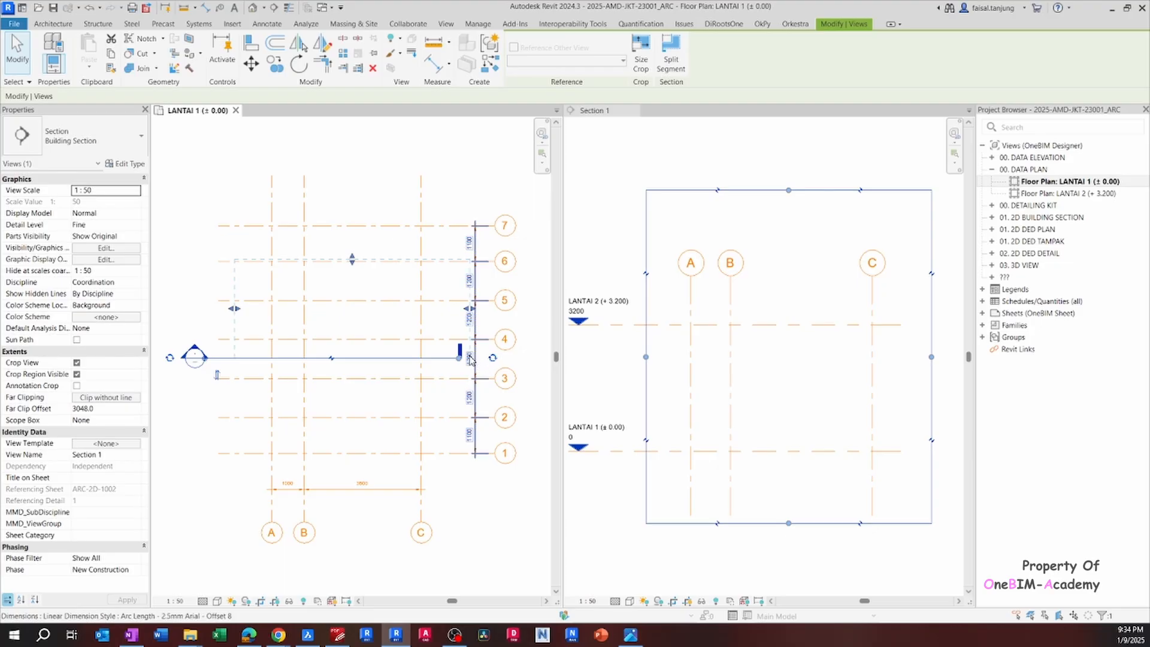
pyautogui.click(492, 359)
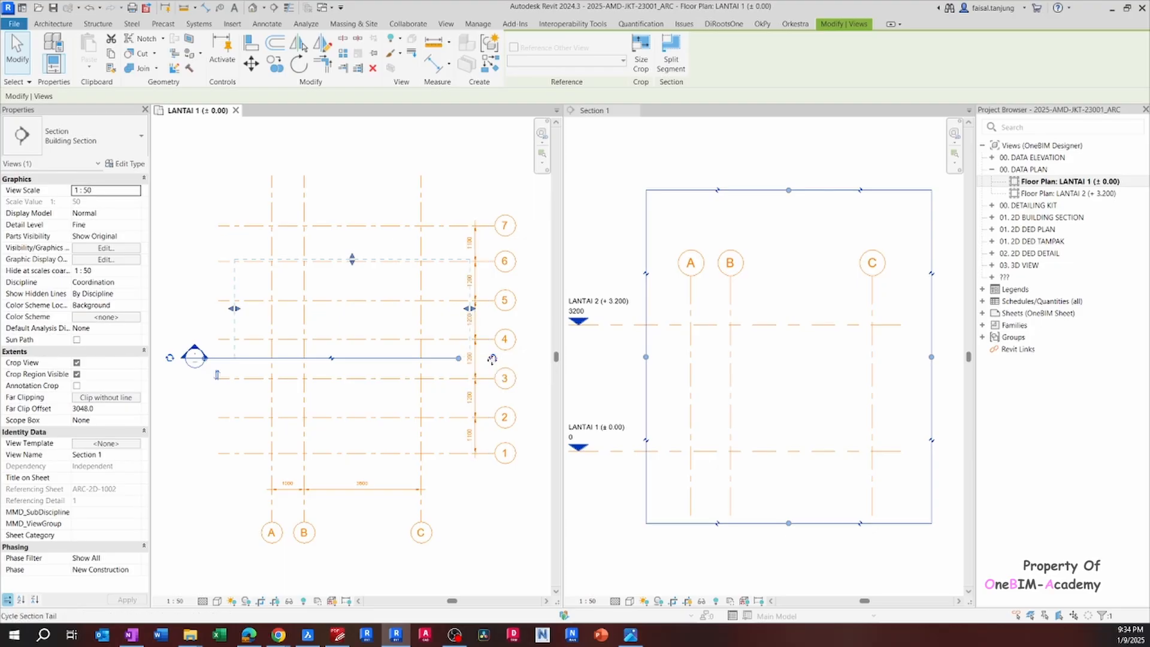
pyautogui.click(493, 358)
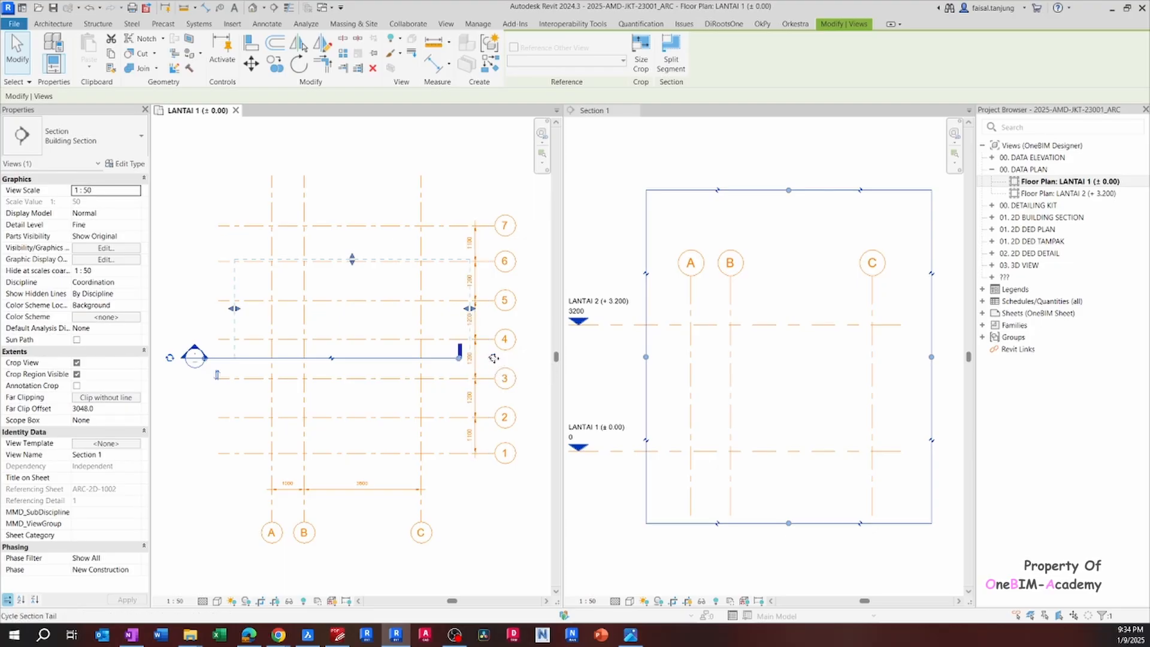
pyautogui.click(493, 359)
pyautogui.scroll(-2, 395, 353)
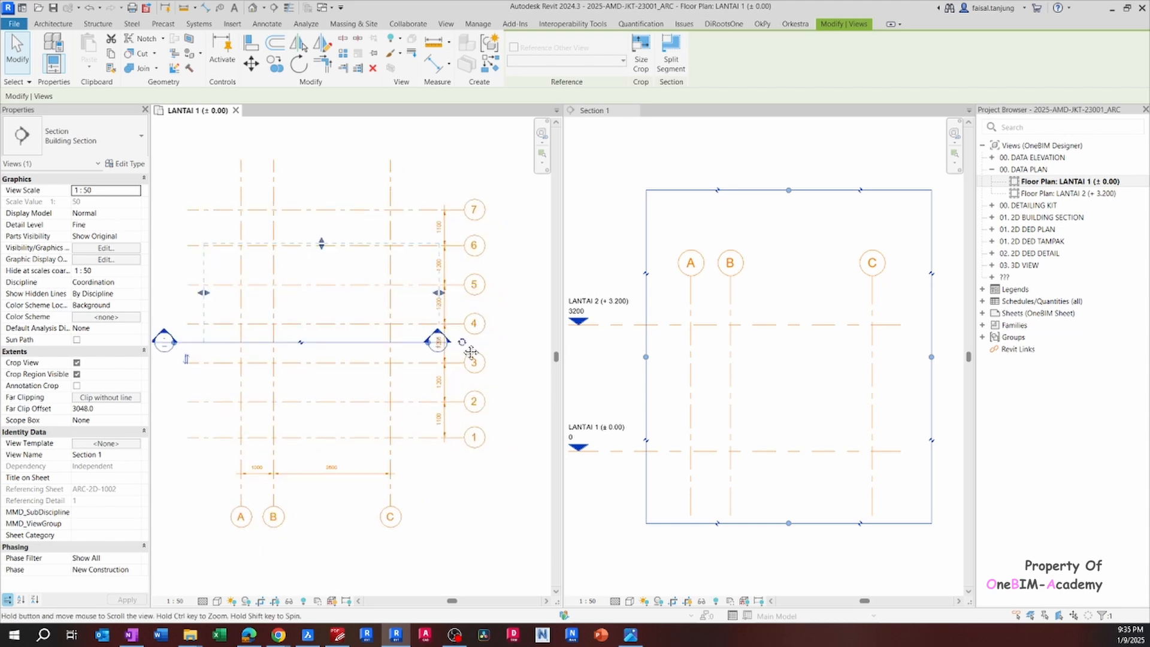
pyautogui.click(302, 341)
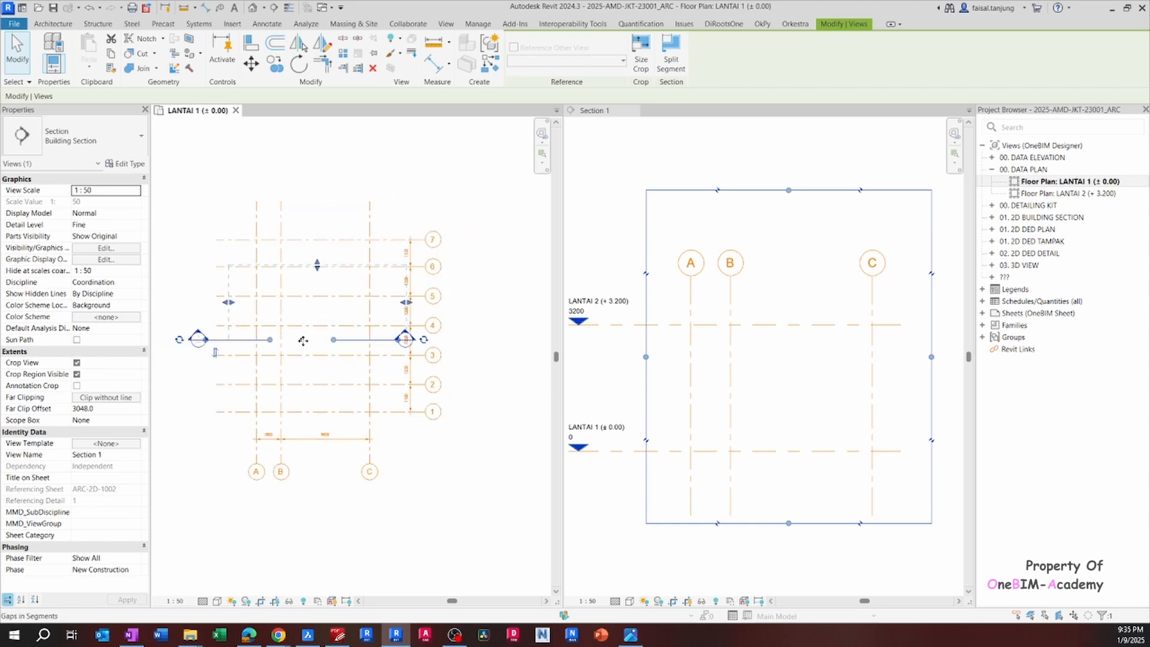
# Widen the gap in the section line until only short stubs remain beside the two section heads.
pyautogui.scroll(1, 328, 344)
pyautogui.moveTo(336, 340); pyautogui.dragTo(476, 339)
pyautogui.moveTo(316, 352); pyautogui.dragTo(369, 348, button='middle')
pyautogui.moveTo(315, 336); pyautogui.dragTo(278, 340)
pyautogui.moveTo(730, 312); pyautogui.dragTo(745, 313, button='middle')
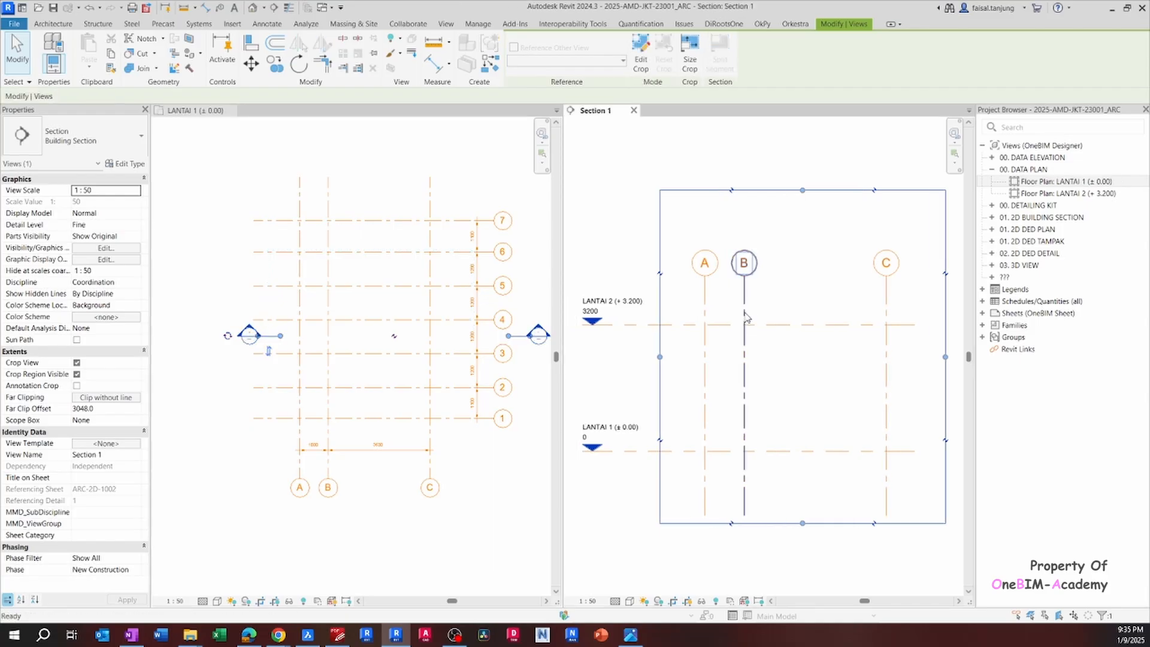
# Adjust the section's side extents in the LANTAI 1 plan, one just outside grid A and the other past the grid 1–7 dimension line.
pyautogui.moveTo(830, 319); pyautogui.dragTo(789, 324, button='middle')
pyautogui.scroll(-1, 784, 324)
pyautogui.middleClick(784, 324)
pyautogui.middleClick(784, 324)
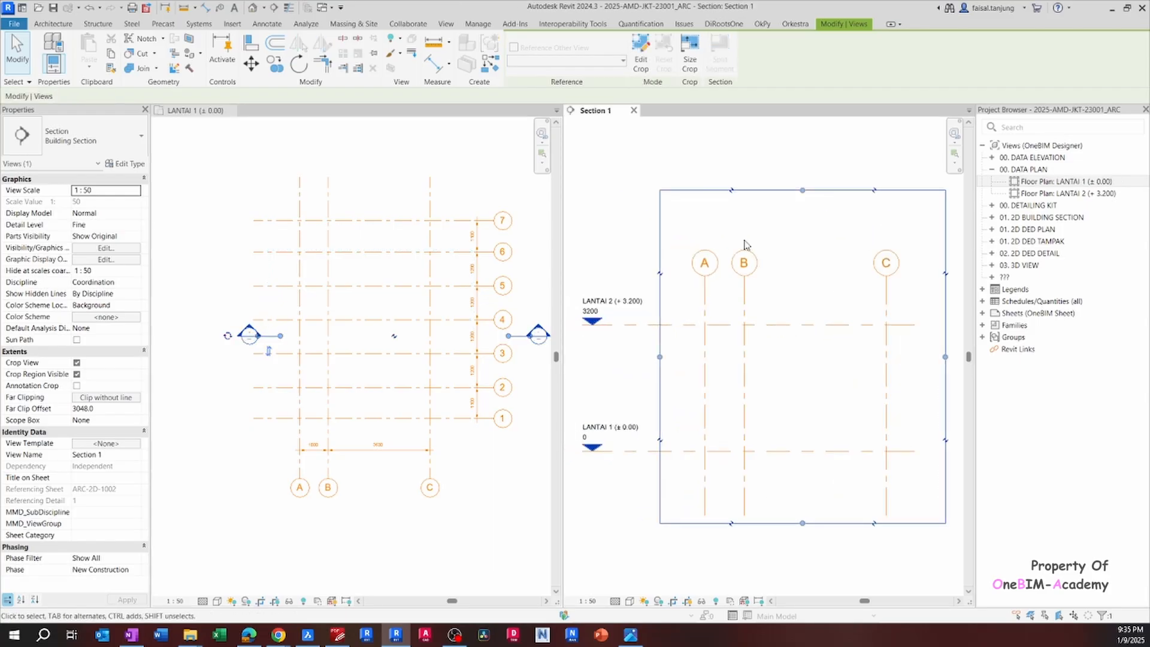
pyautogui.scroll(-1, 749, 450)
pyautogui.moveTo(749, 451); pyautogui.dragTo(774, 424, button='middle')
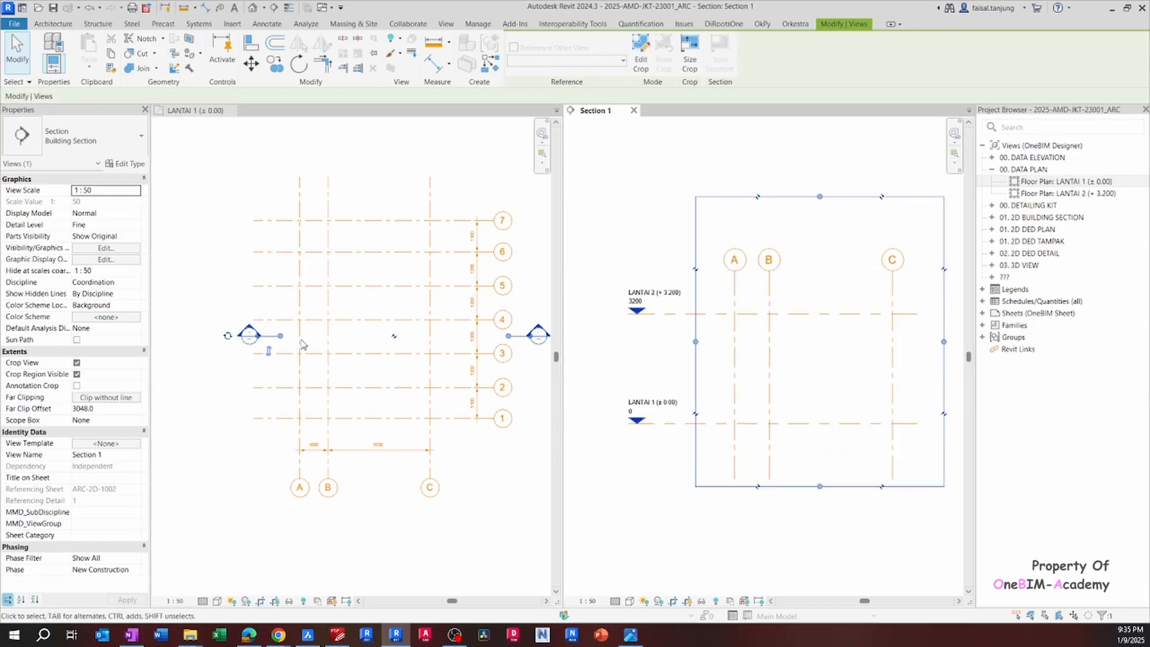
pyautogui.click(281, 337)
pyautogui.moveTo(267, 292)
pyautogui.mouseDown()
pyautogui.moveTo(202, 293)
pyautogui.moveTo(279, 299)
pyautogui.moveTo(249, 295)
pyautogui.mouseUp()
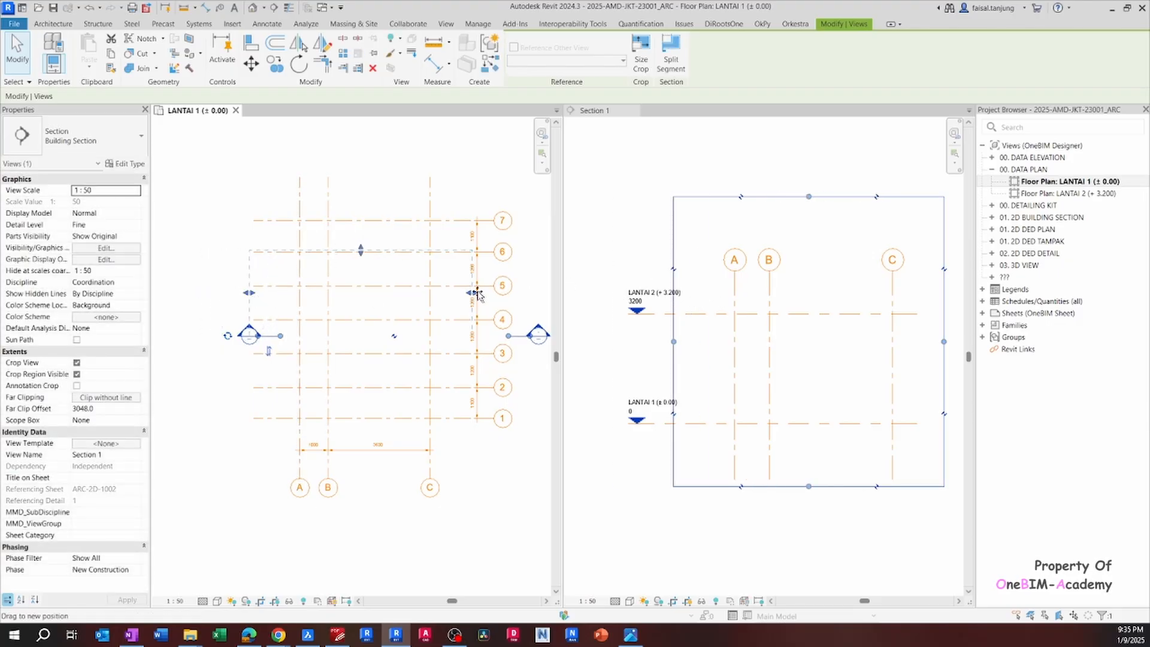
pyautogui.moveTo(475, 293); pyautogui.dragTo(494, 292)
pyautogui.moveTo(250, 293); pyautogui.dragTo(271, 294)
pyautogui.scroll(1, 388, 277)
pyautogui.moveTo(388, 277); pyautogui.dragTo(346, 294, button='middle')
pyautogui.click(346, 294)
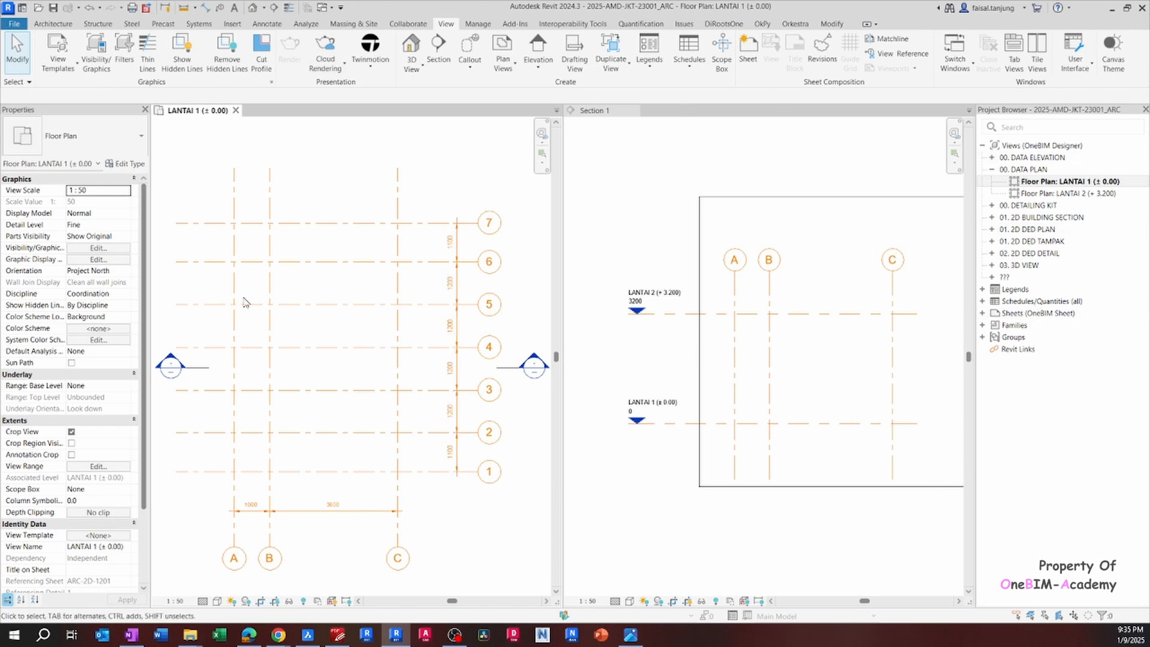
# Tighten Section 1's crop region to just above LANTAI 2, closer below LANTAI 1, and in to the level ends beyond grid C.
pyautogui.scroll(-1, 270, 291)
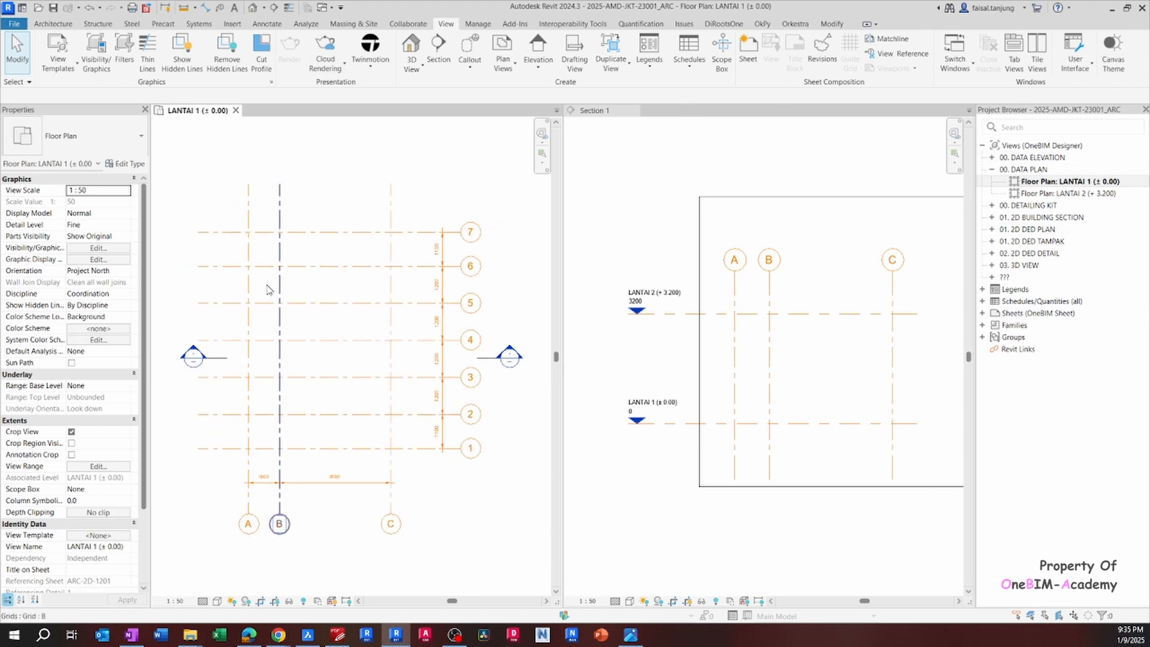
pyautogui.click(776, 335)
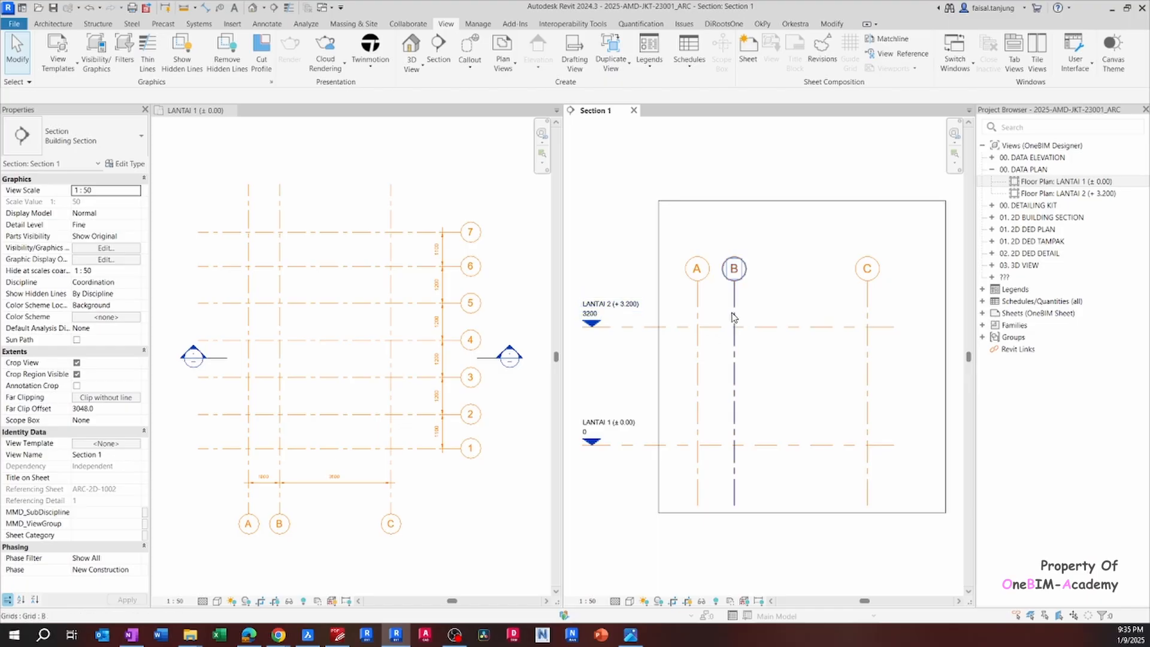
pyautogui.click(659, 345)
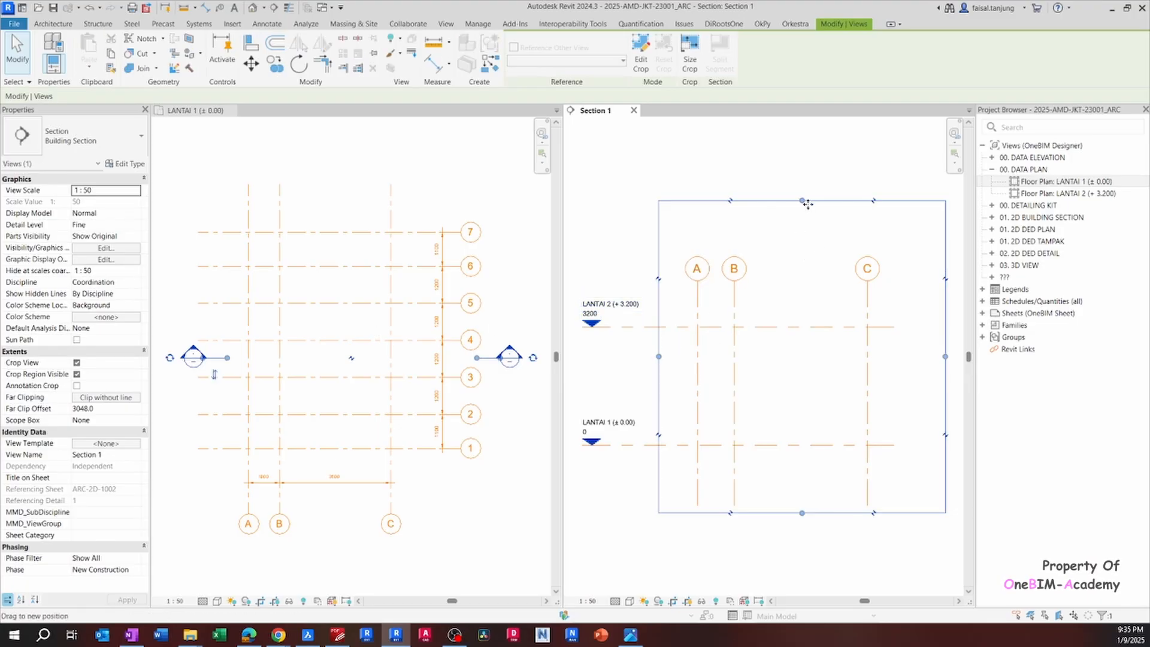
pyautogui.moveTo(802, 200); pyautogui.dragTo(802, 298)
pyautogui.moveTo(945, 405); pyautogui.dragTo(896, 408)
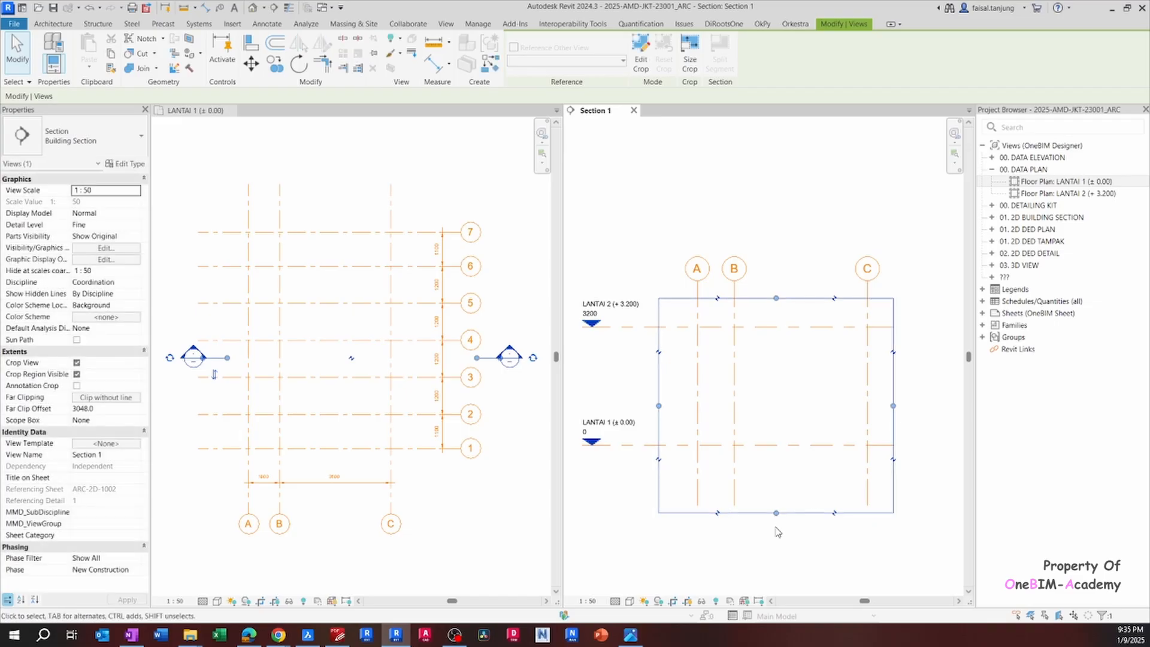
pyautogui.moveTo(776, 513); pyautogui.dragTo(780, 478)
pyautogui.click(774, 392)
pyautogui.middleClick(774, 392)
pyautogui.middleClick(775, 392)
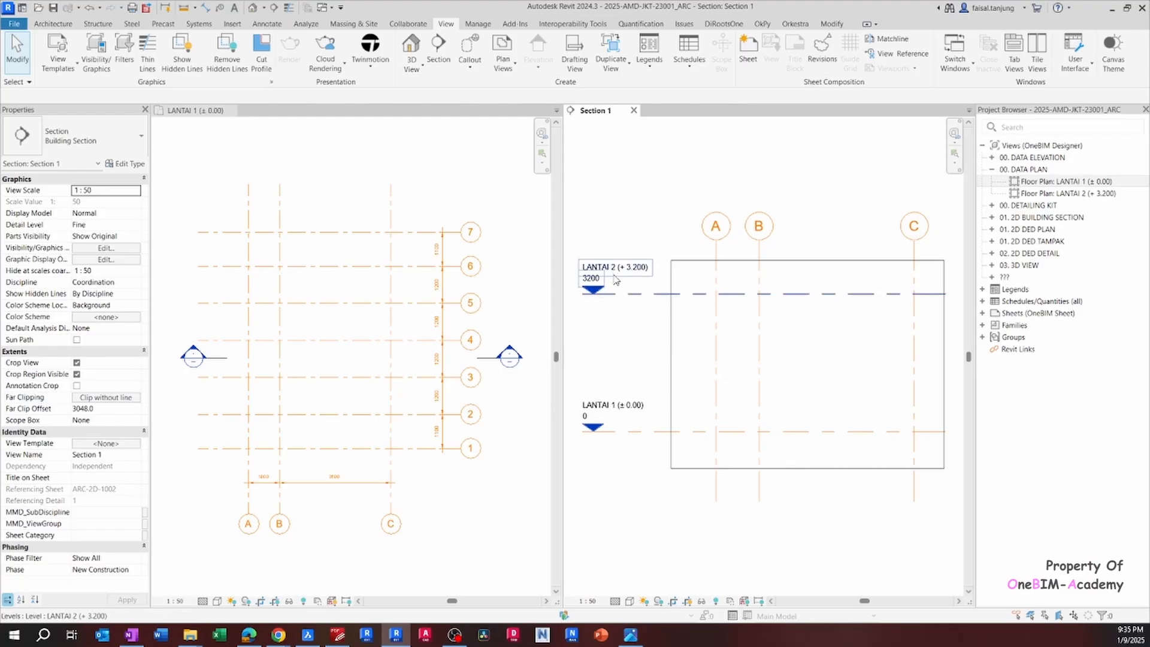
# Set the elevation of the LANTAI 2 level to 2300.
pyautogui.click(592, 290)
pyautogui.click(592, 278)
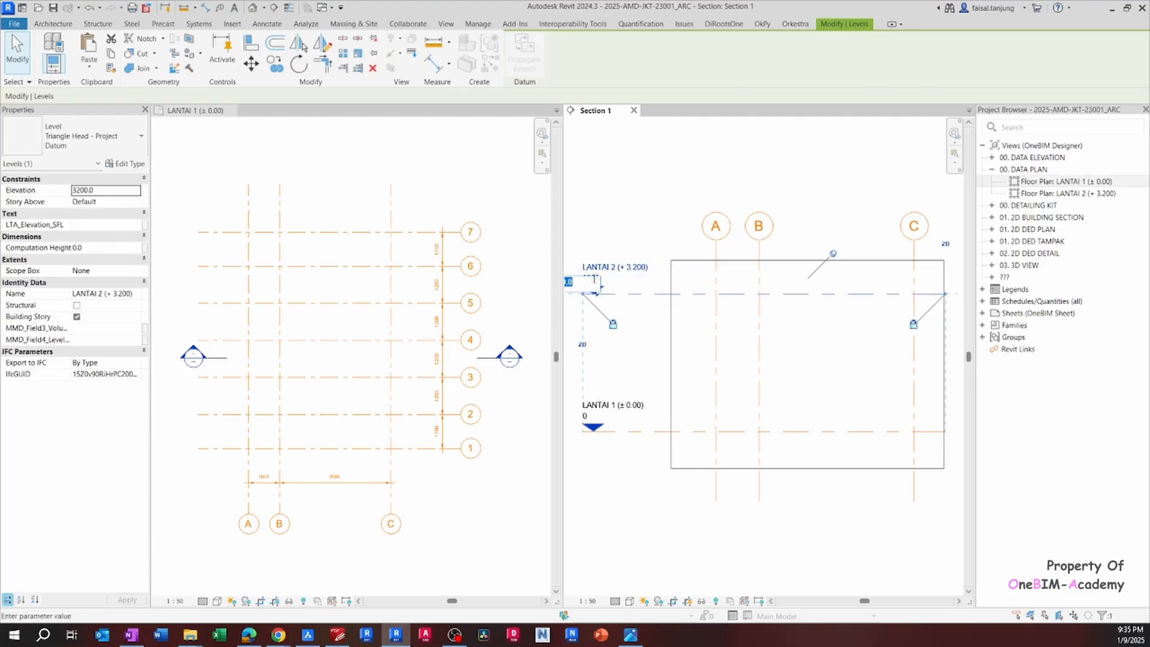
pyautogui.moveTo(679, 319); pyautogui.dragTo(797, 324, button='middle')
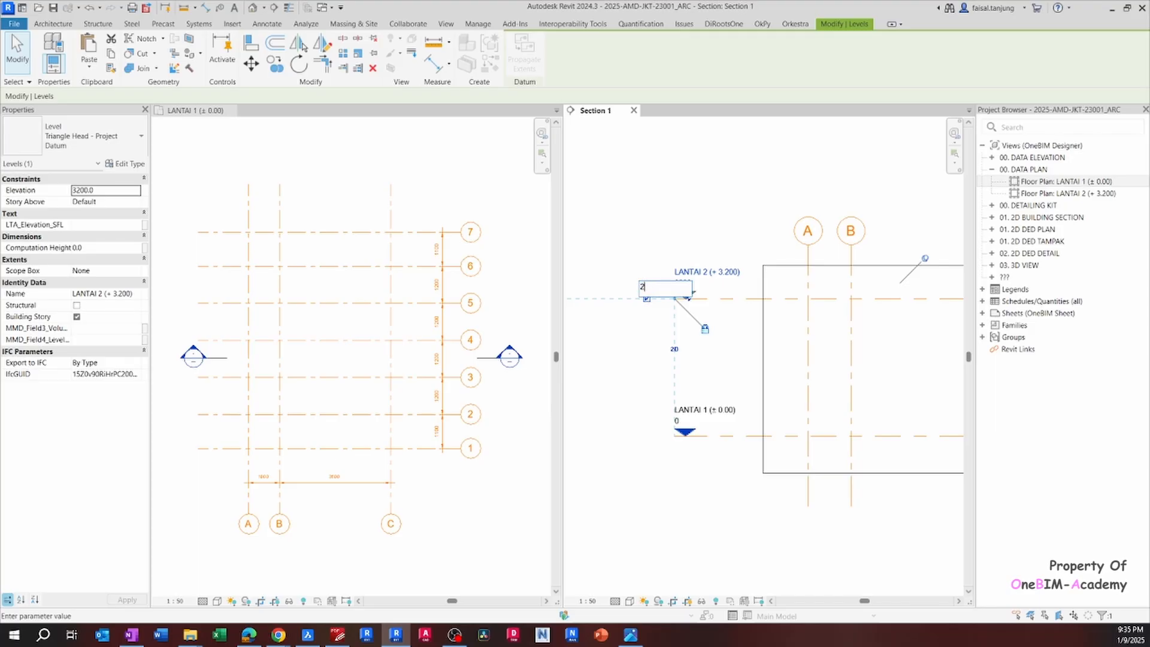
pyautogui.write('2300')
pyautogui.press('Return')
pyautogui.click(679, 239)
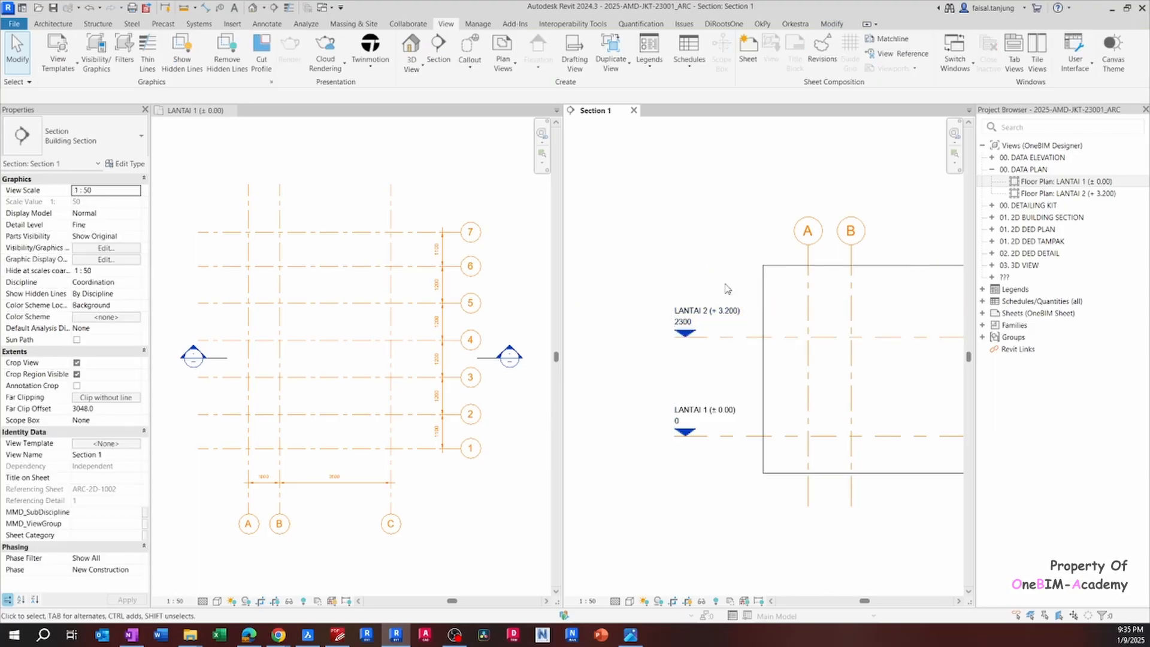
# Set the Section 1 view scale to 1:20.
pyautogui.moveTo(758, 295); pyautogui.dragTo(674, 260, button='middle')
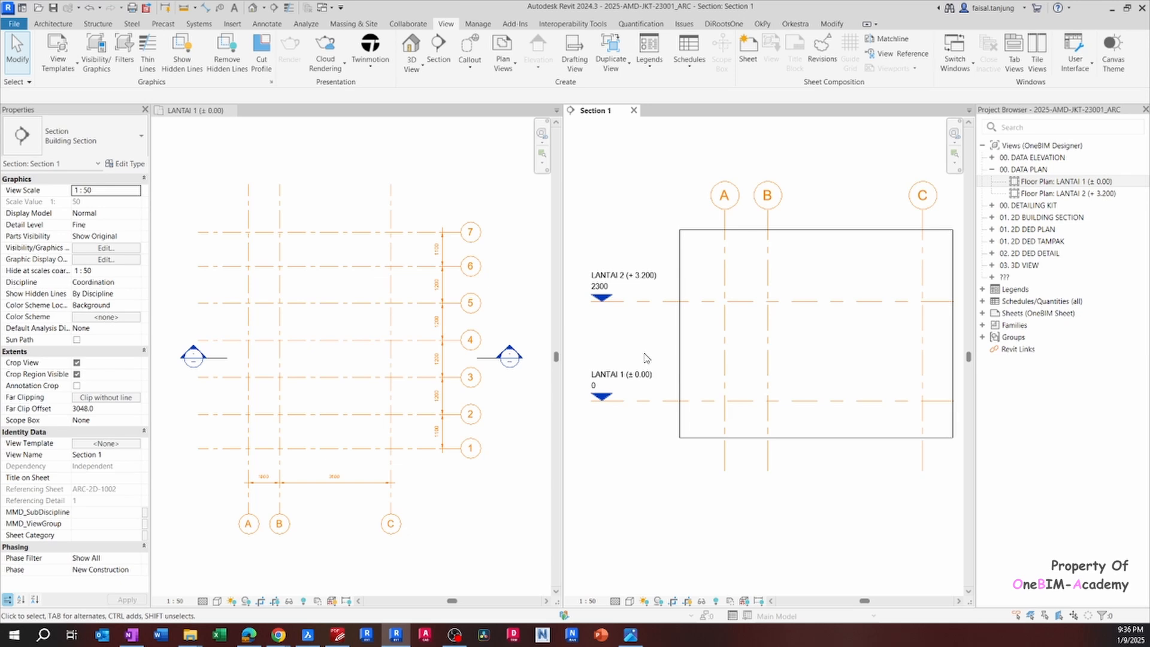
pyautogui.click(588, 601)
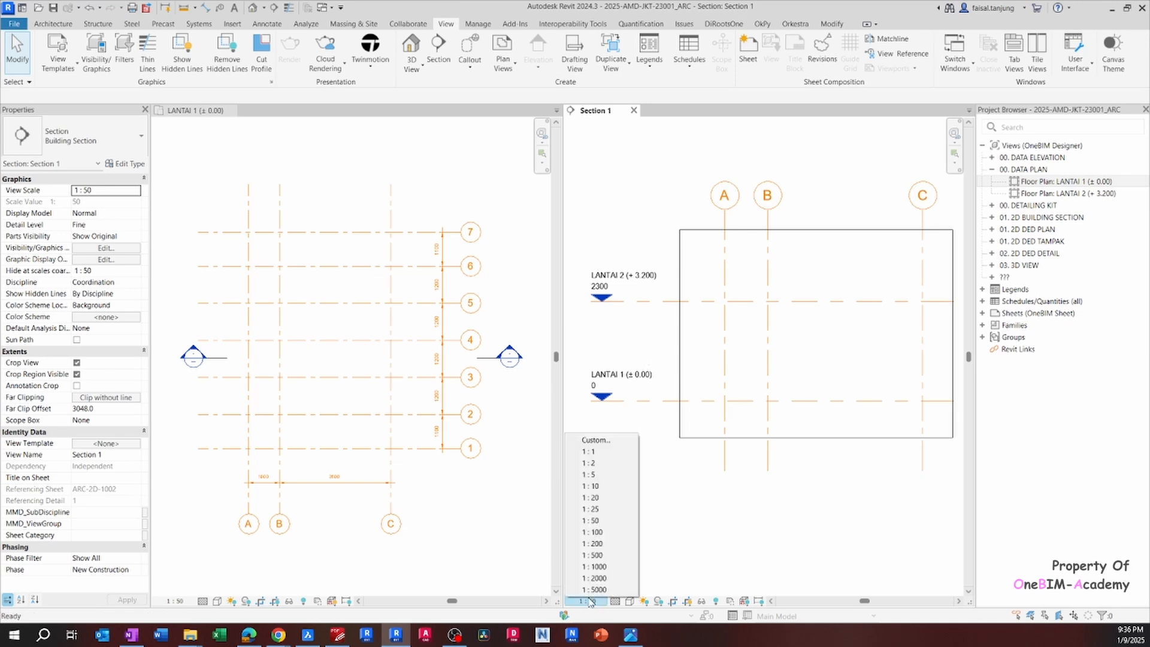
pyautogui.click(597, 498)
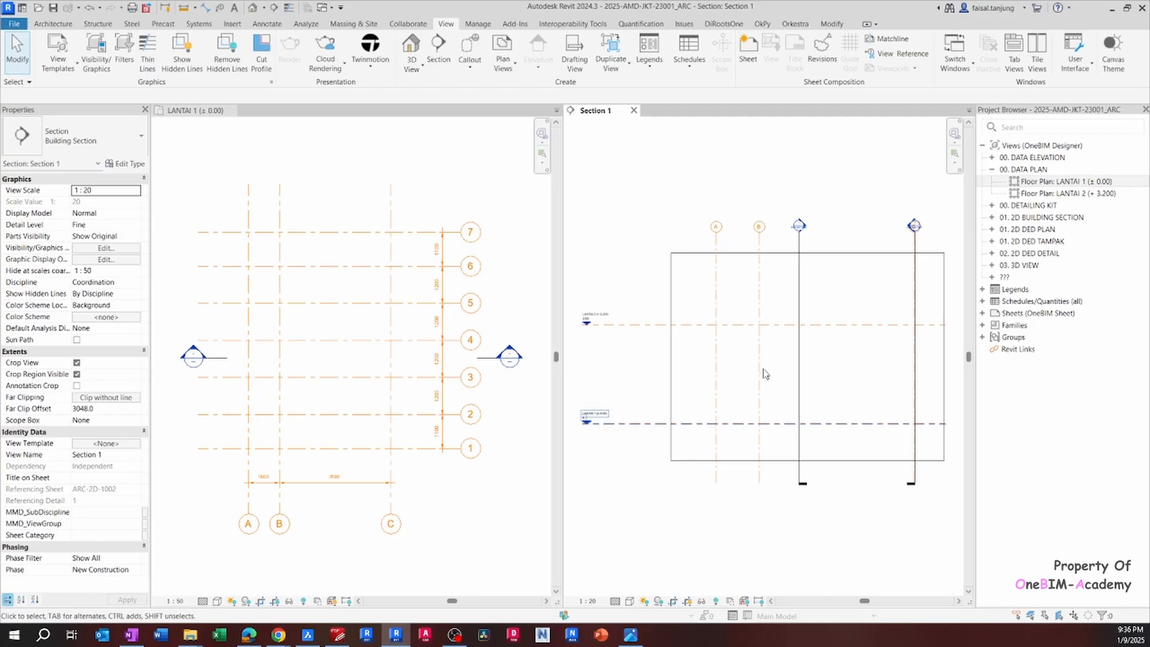
# Delete the POTONGAN 1-1 and POTONGAN 2-2 section marks from Section 1 together with their views.
pyautogui.click(799, 371)
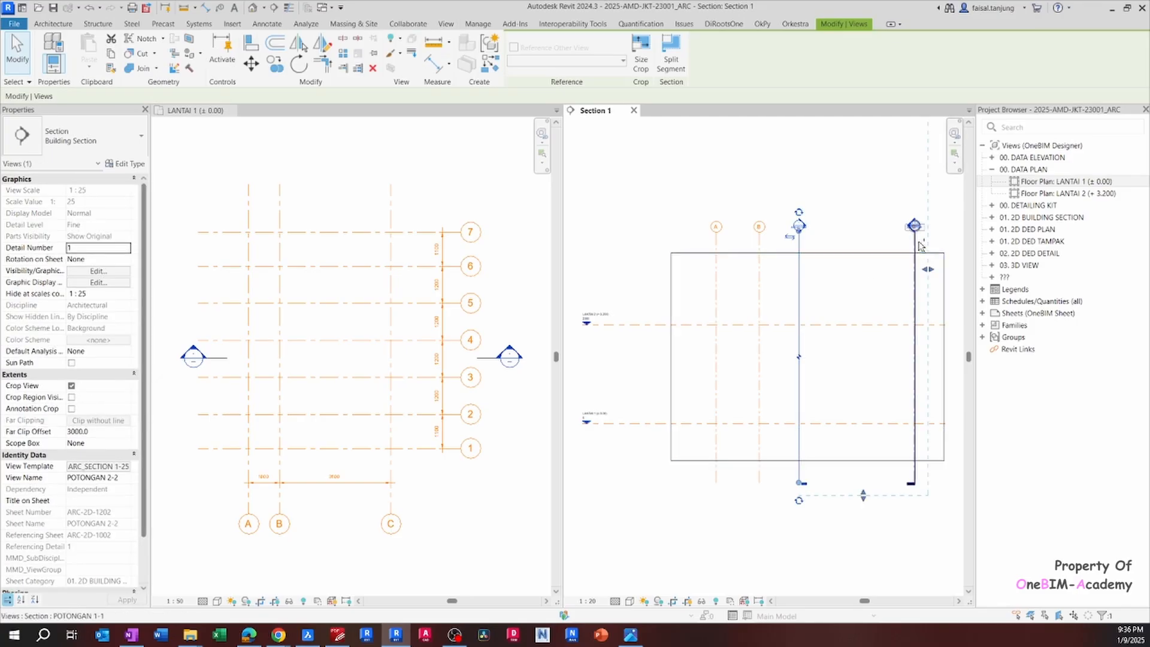
pyautogui.keyDown('ctrl'); pyautogui.click(918, 243); pyautogui.keyUp('ctrl')
pyautogui.scroll(7, 918, 243)
pyautogui.click(918, 248)
pyautogui.click(910, 239)
pyautogui.scroll(-2, 798, 258)
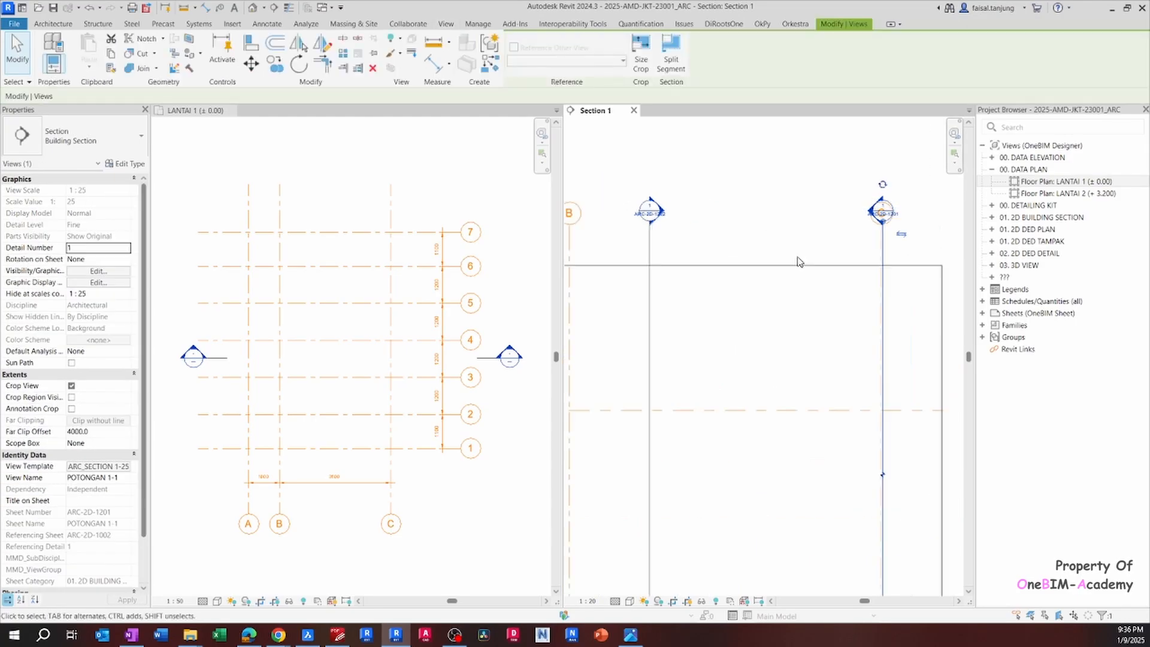
pyautogui.scroll(-2, 799, 261)
pyautogui.keyDown('ctrl'); pyautogui.click(685, 311); pyautogui.keyUp('ctrl')
pyautogui.moveTo(698, 331); pyautogui.dragTo(741, 298, button='middle')
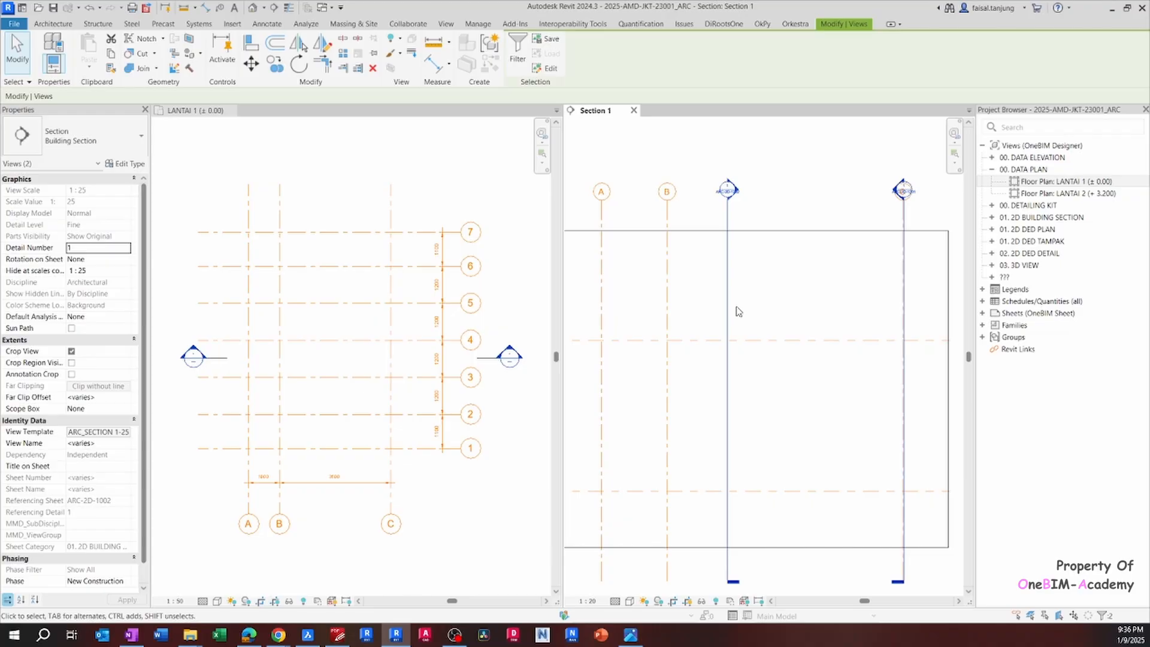
pyautogui.scroll(-2, 739, 311)
pyautogui.press('Delete')
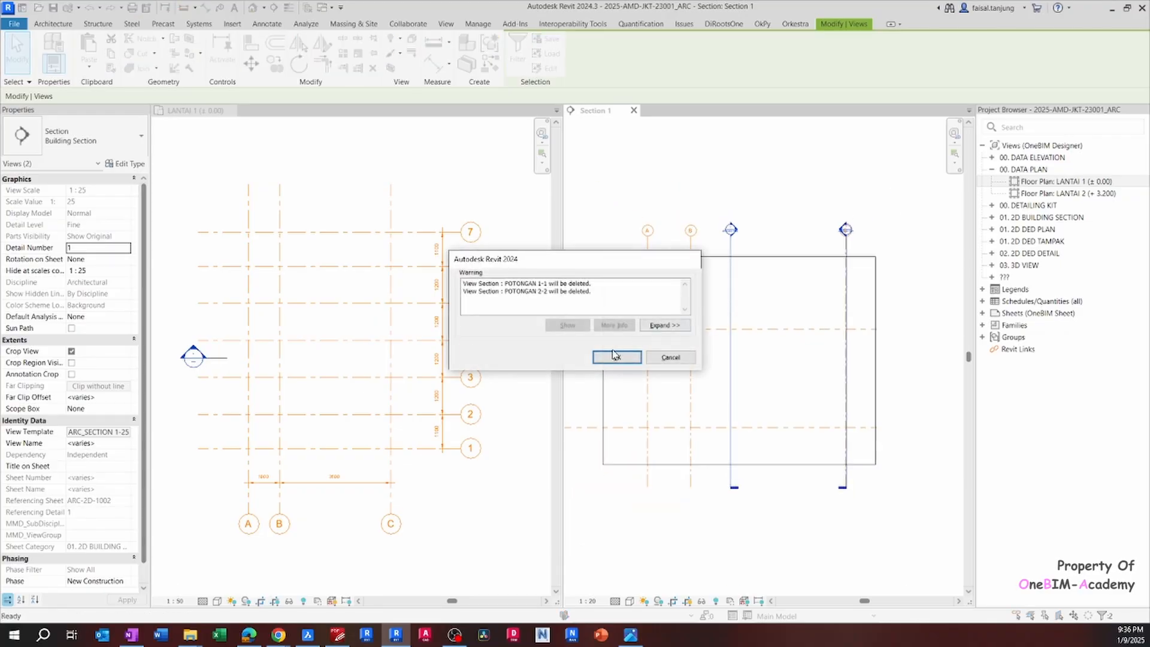
pyautogui.click(617, 356)
pyautogui.scroll(2, 689, 336)
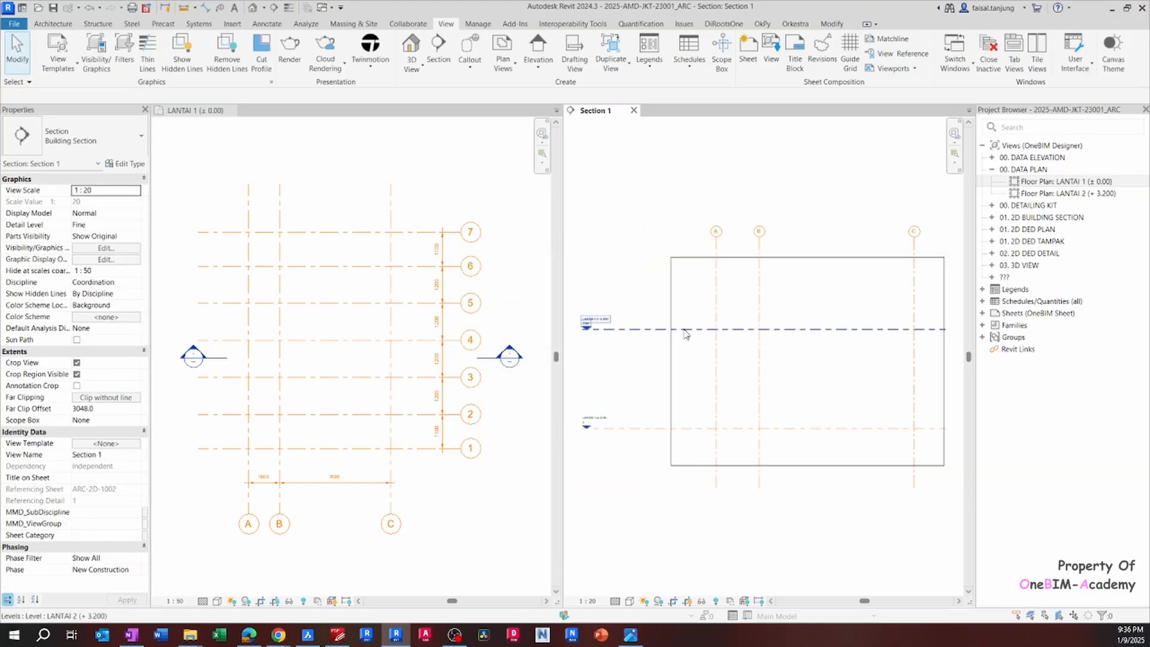
# Shorten the level lines in Section 1 so their heads sit closer to the crop region beside grid A.
pyautogui.click(607, 327)
pyautogui.scroll(1, 572, 330)
pyautogui.moveTo(581, 325); pyautogui.dragTo(686, 326)
pyautogui.click(744, 379)
pyautogui.moveTo(745, 379); pyautogui.dragTo(637, 380, button='middle')
# Shrink the crop region to just above LANTAI 2, just below LANTAI 1 and slightly inward beyond grid C, and hide it.
pyautogui.scroll(-2, 624, 354)
pyautogui.click(851, 358)
pyautogui.moveTo(850, 364); pyautogui.dragTo(842, 363)
pyautogui.moveTo(730, 273); pyautogui.dragTo(727, 316)
pyautogui.moveTo(728, 455); pyautogui.dragTo(722, 433)
pyautogui.scroll(2, 689, 435)
pyautogui.moveTo(689, 435); pyautogui.dragTo(713, 477, button='middle')
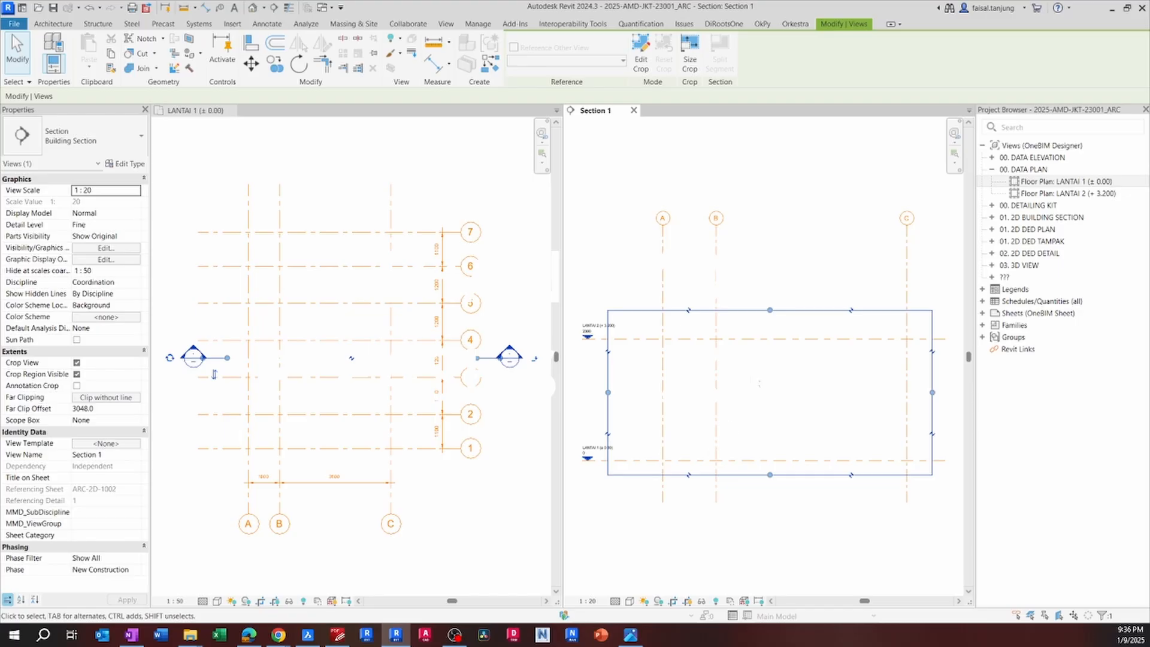
pyautogui.click(689, 601)
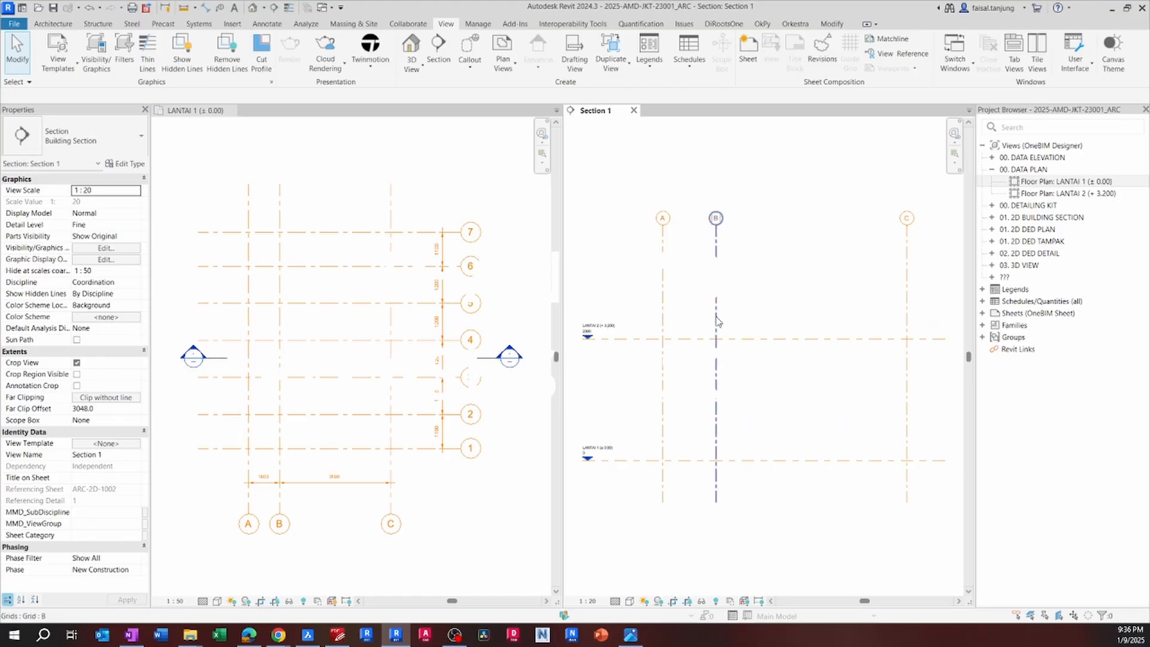
# Lower the bubble ends of grids A–C in Section 1 to just above LANTAI 2.
pyautogui.click(717, 228)
pyautogui.moveTo(716, 228); pyautogui.dragTo(717, 322)
pyautogui.click(842, 396)
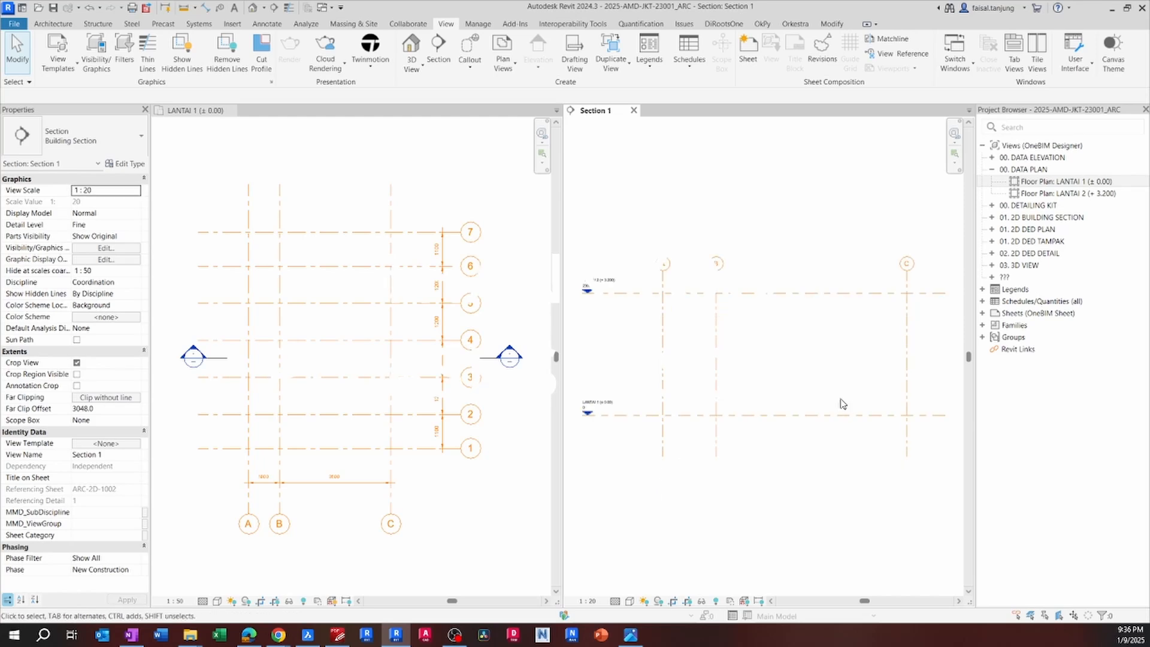
pyautogui.scroll(3, 652, 384)
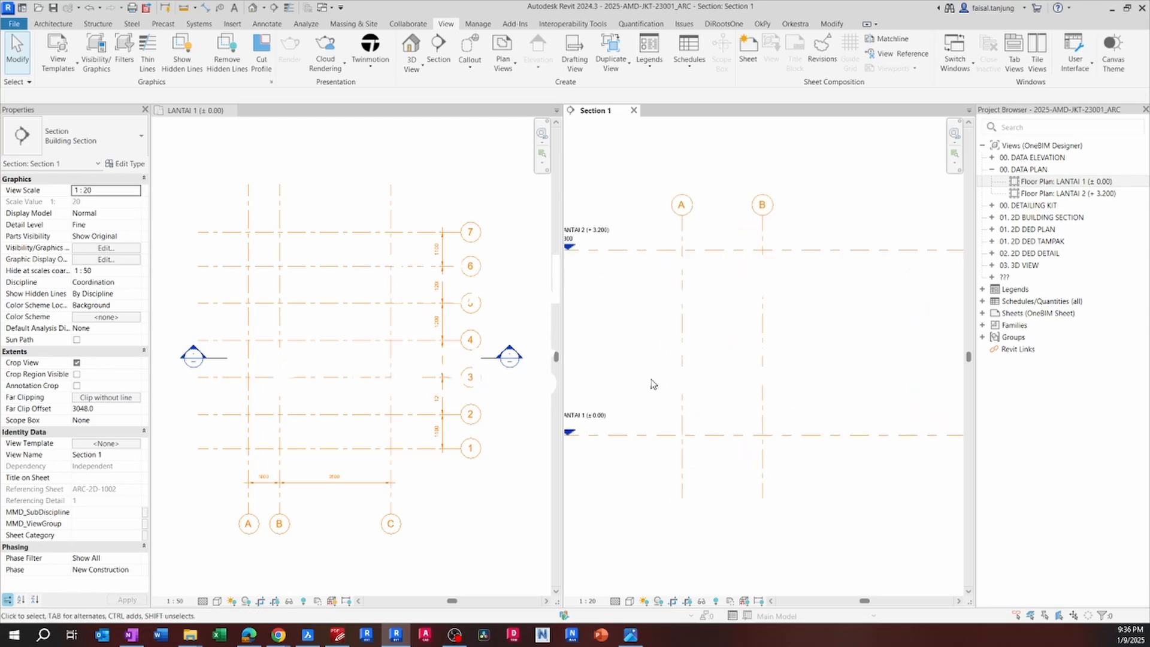
pyautogui.scroll(-3, 653, 384)
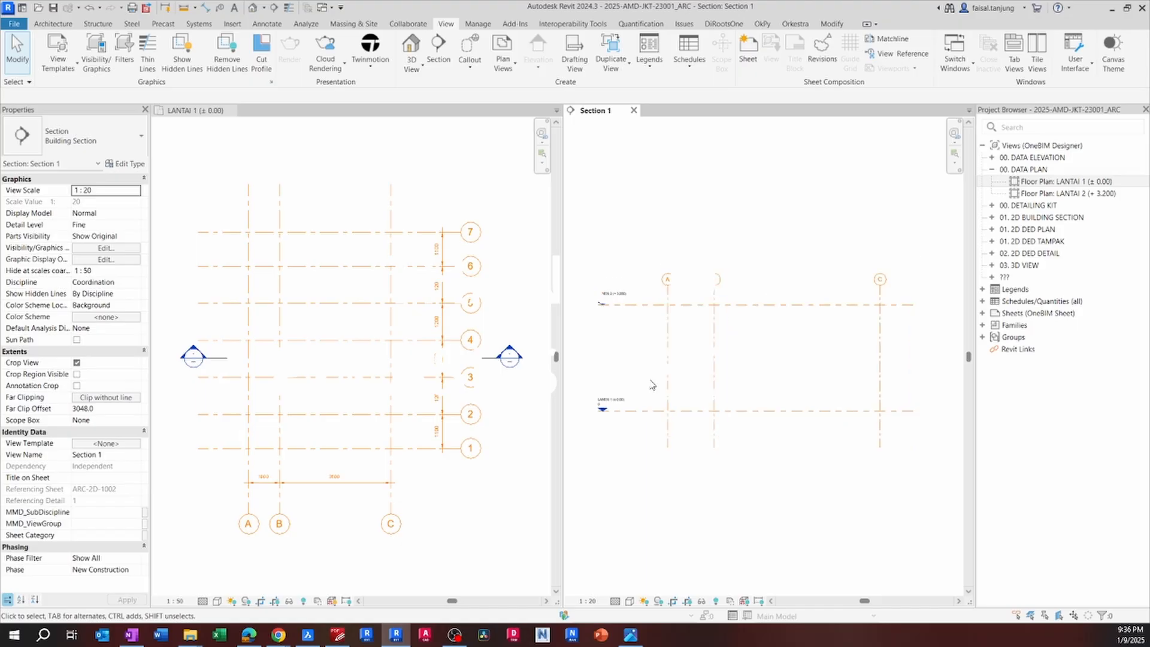
# Place an aligned dimension from LANTAI 2 to LANTAI 1, between the level heads and grid A.
pyautogui.press('d')
pyautogui.press('i')
pyautogui.click(645, 305)
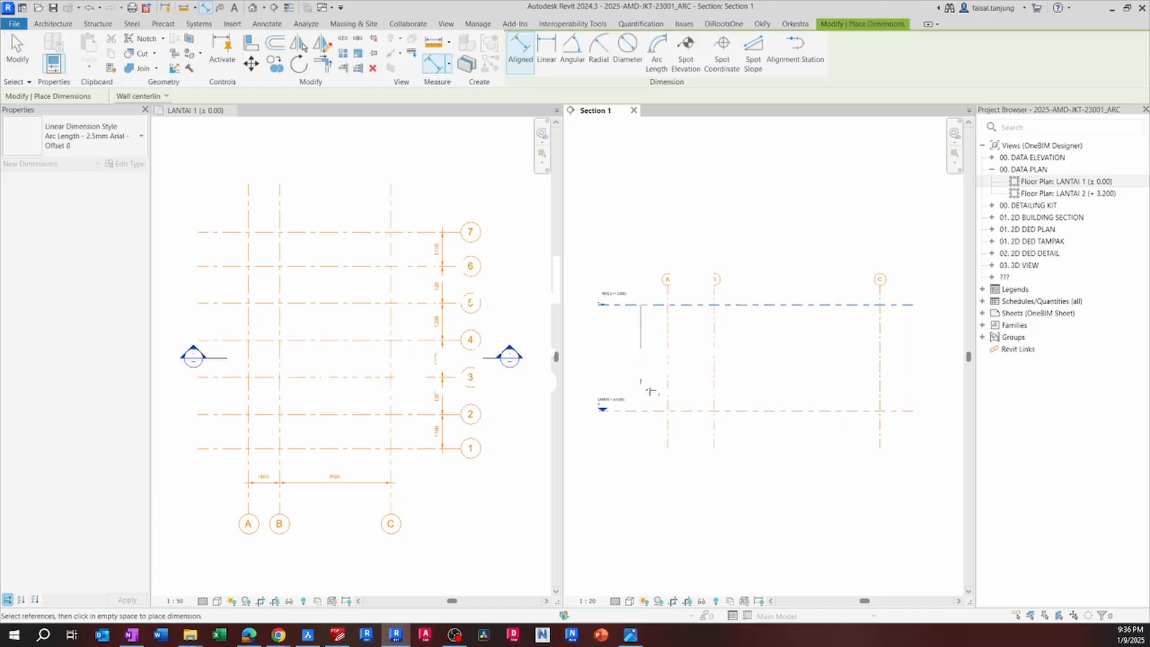
pyautogui.click(645, 414)
pyautogui.scroll(5, 645, 414)
pyautogui.click(645, 439)
pyautogui.scroll(-4, 645, 438)
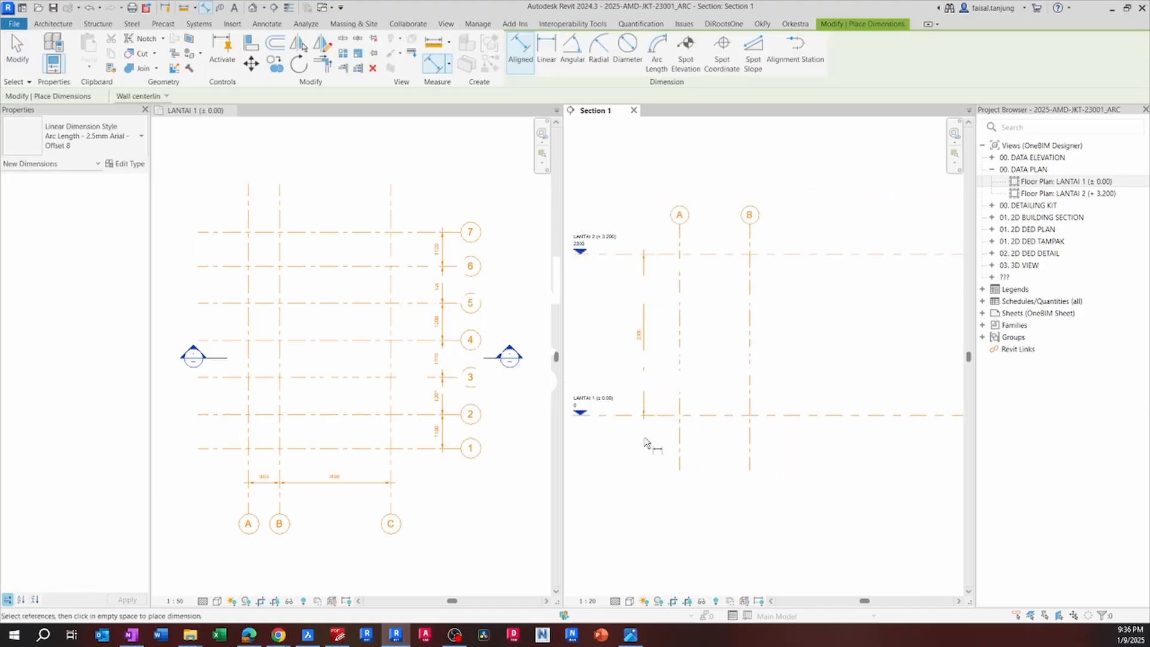
pyautogui.press('Escape')
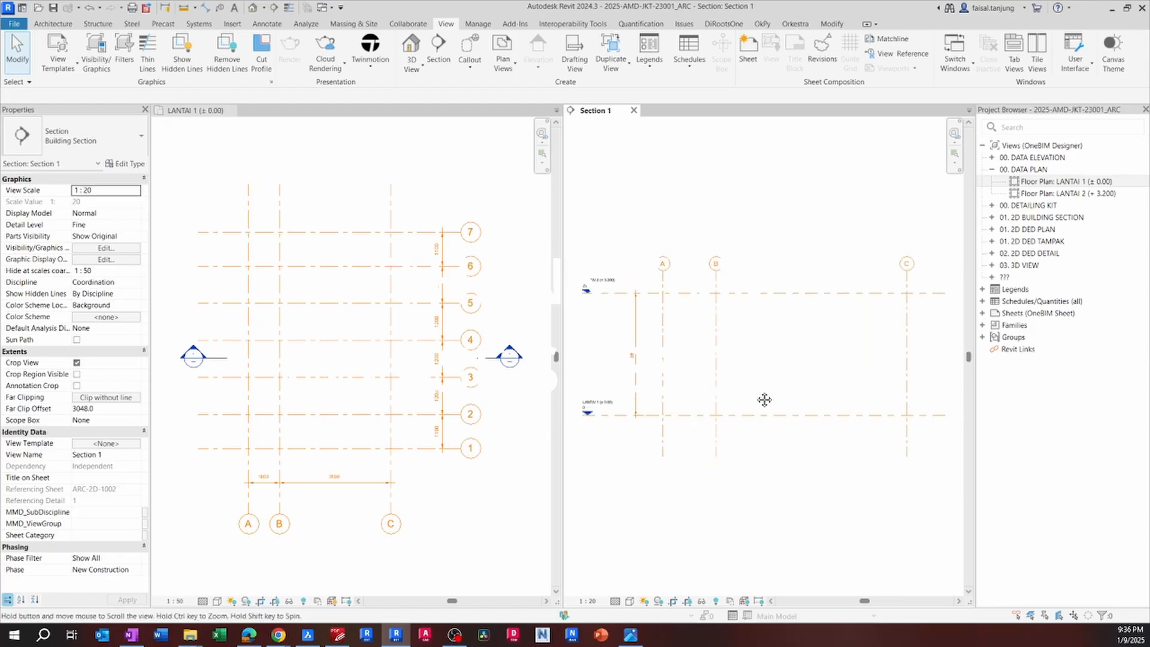
pyautogui.scroll(-1, 758, 393)
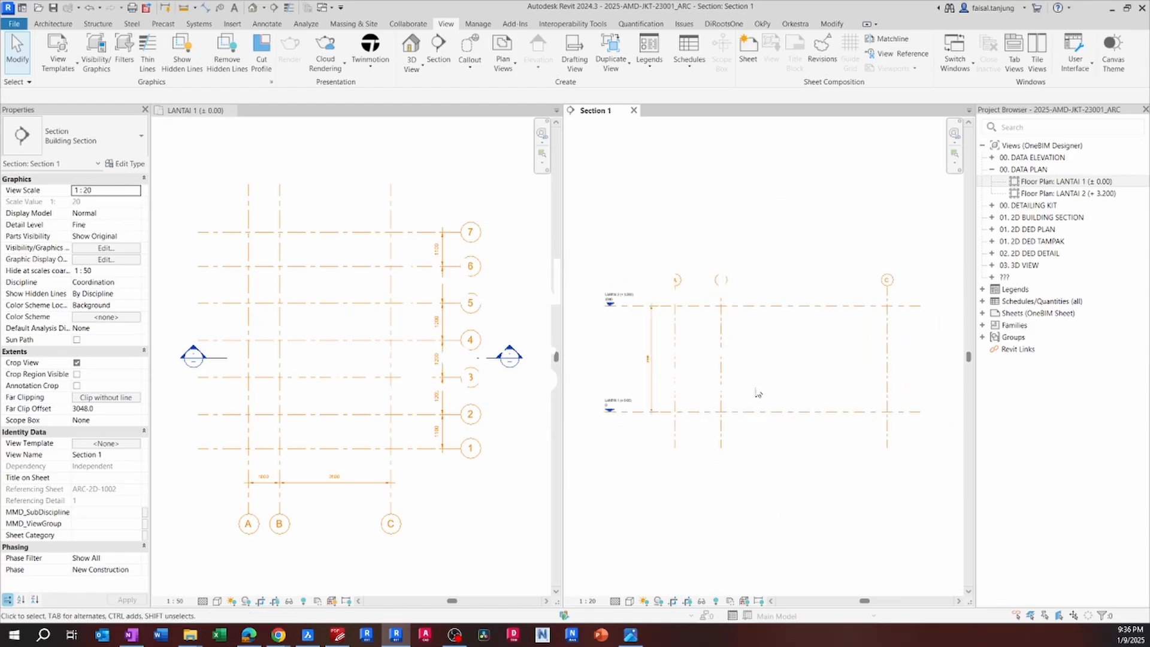